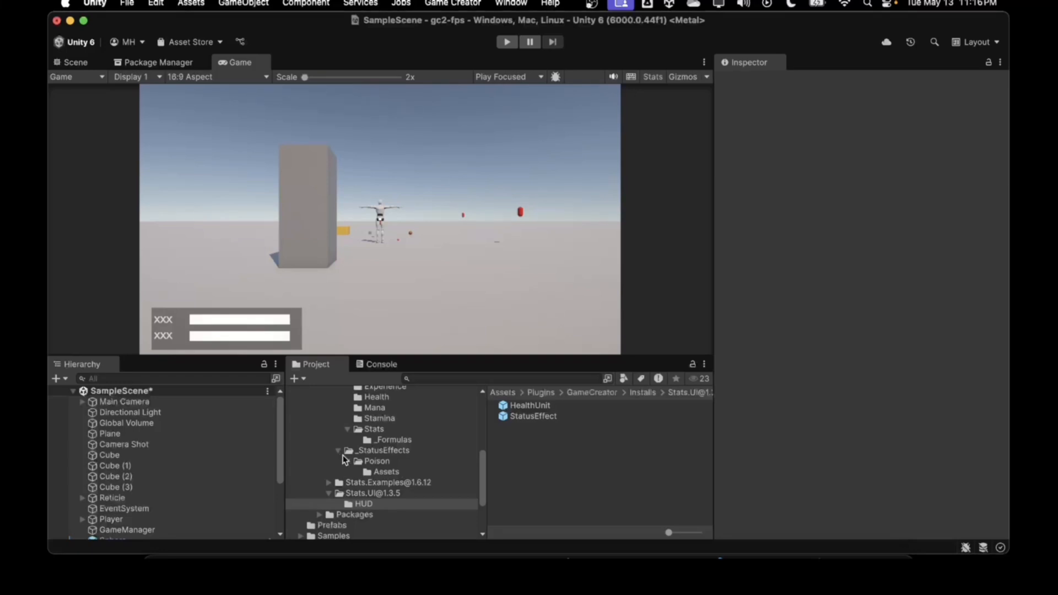
Open the Poison status effect from the _StatusEffects folder and review its Type and Max Stack options.
{"action": "scroll", "coordinate": [343, 459], "scroll_direction": "up", "scroll_amount": 1}
{"action": "left_click", "coordinate": [418, 466]}
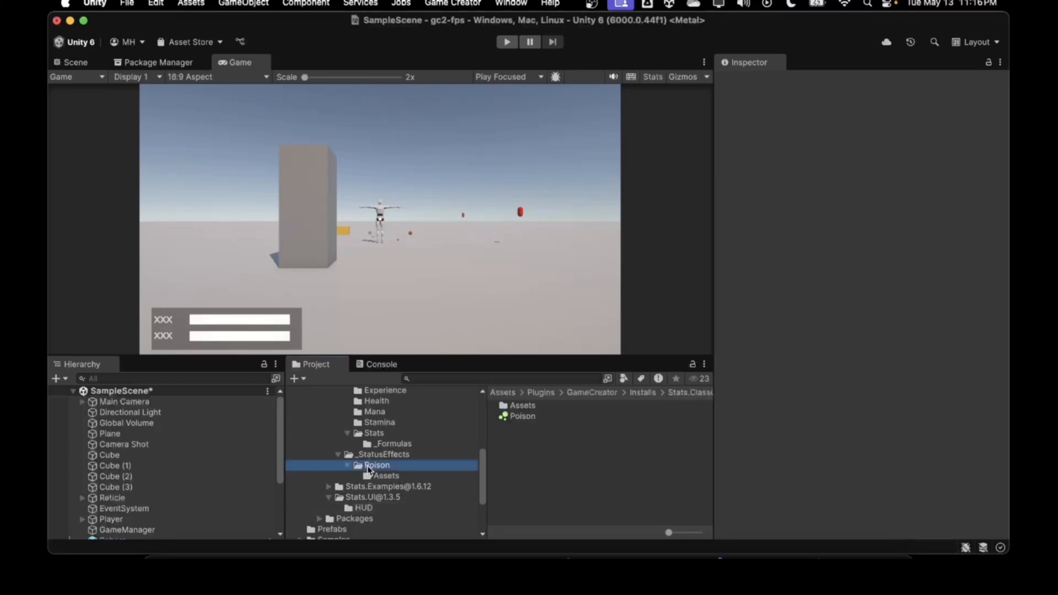
{"action": "left_click", "coordinate": [518, 418]}
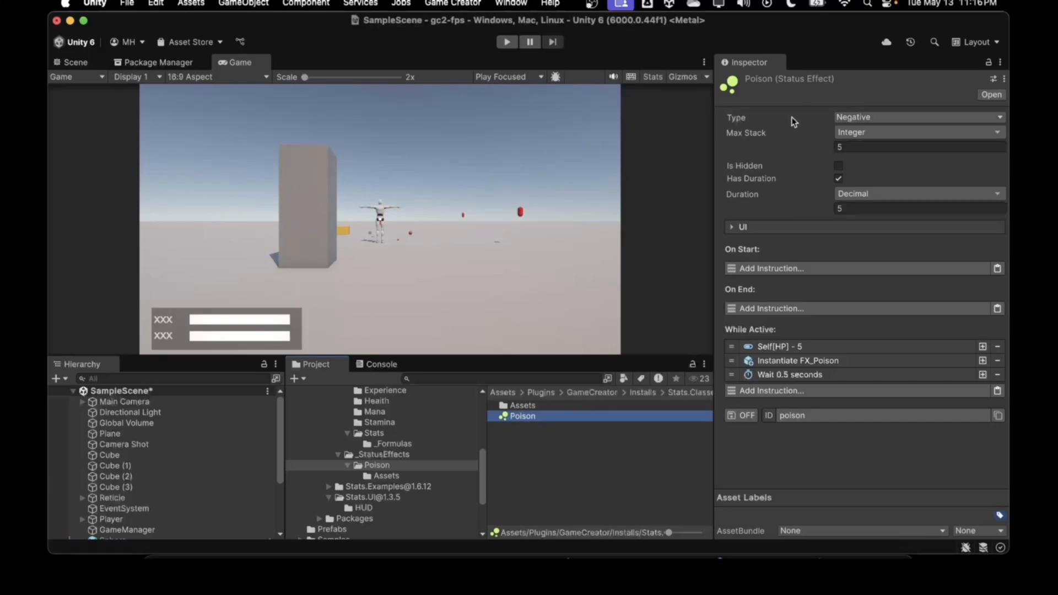
{"action": "left_click", "coordinate": [847, 120]}
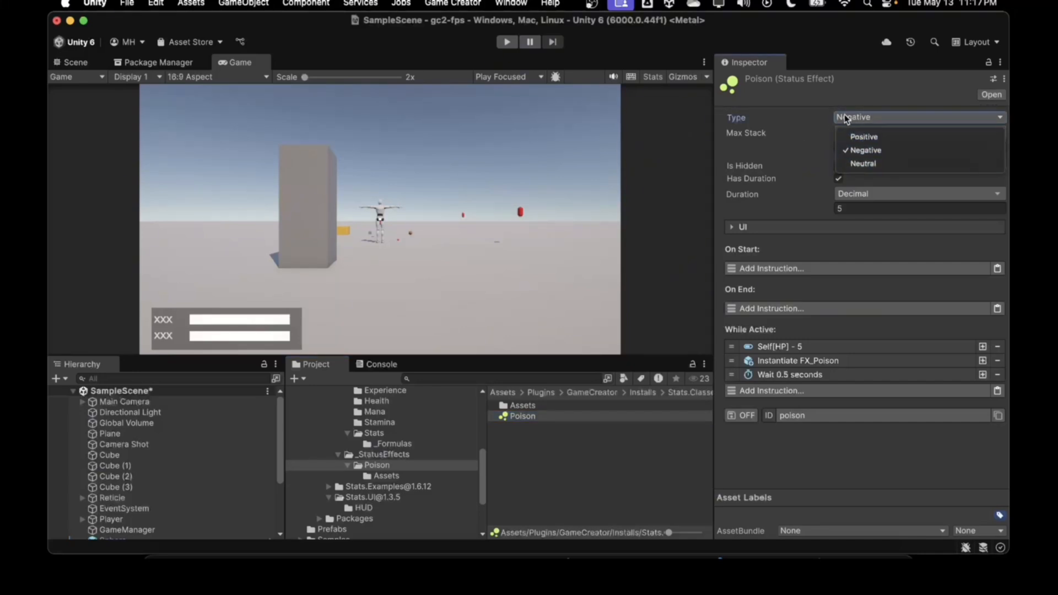
{"action": "left_click", "coordinate": [844, 116]}
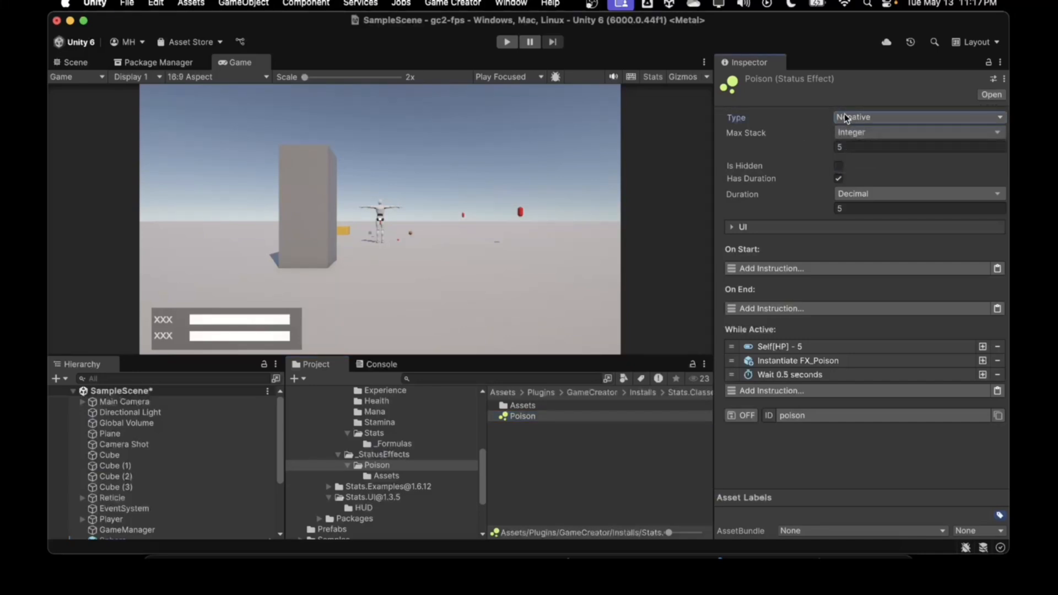
{"action": "left_click", "coordinate": [790, 128]}
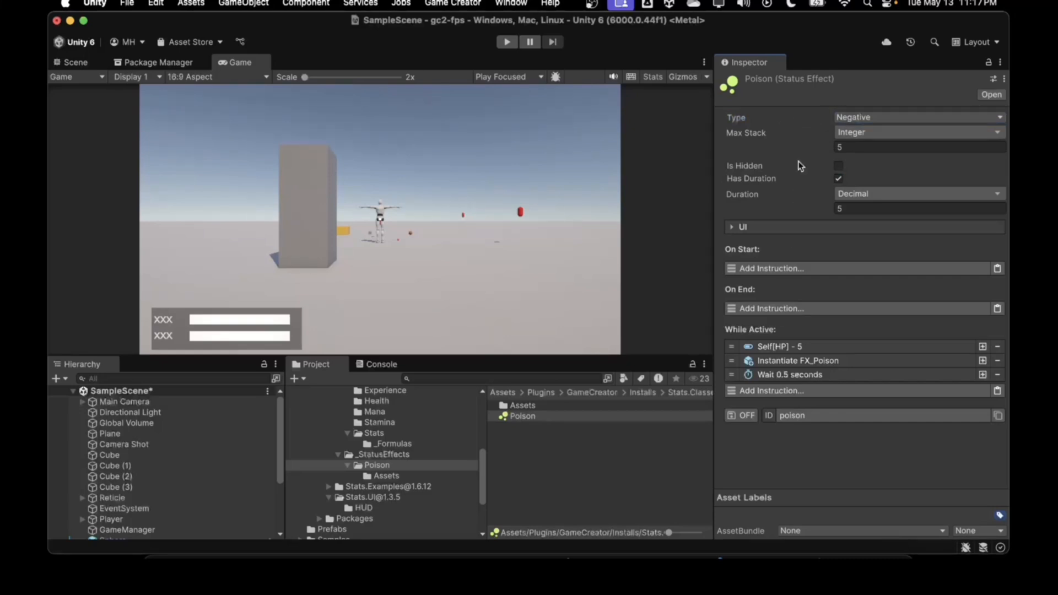
{"action": "left_click", "coordinate": [840, 133]}
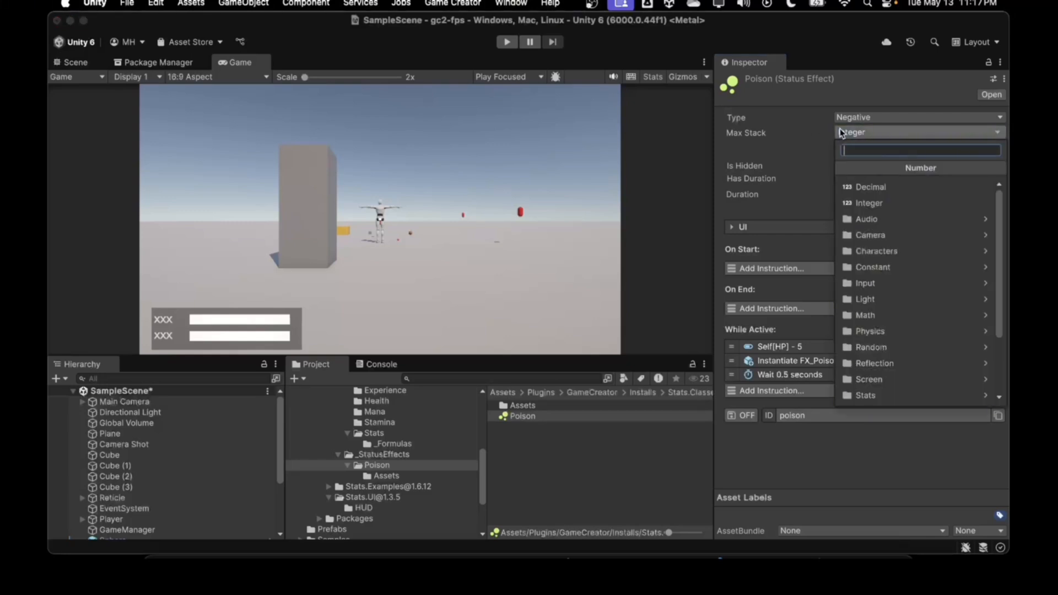
{"action": "left_click", "coordinate": [825, 145]}
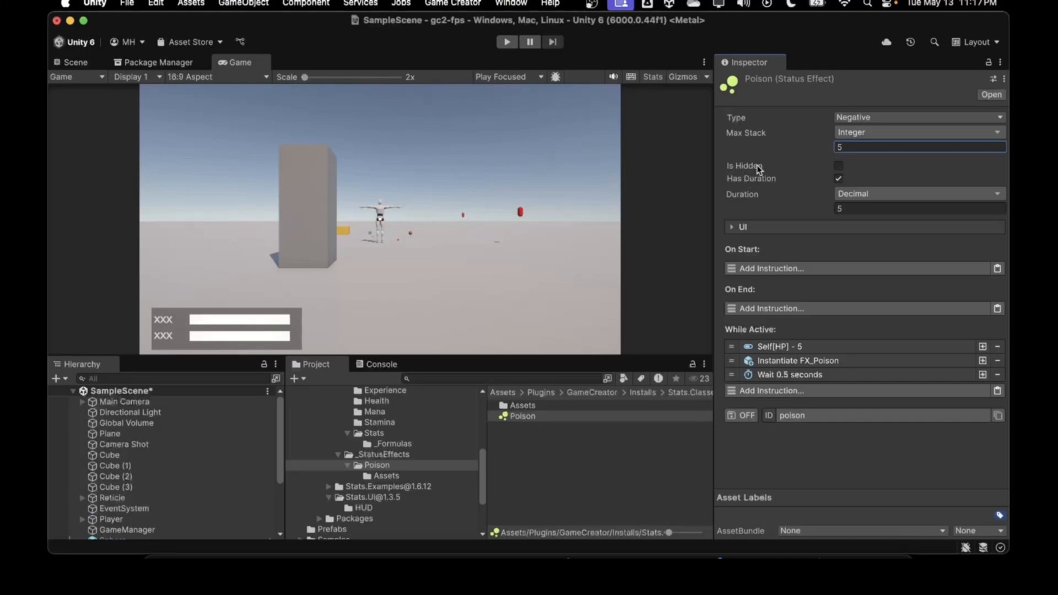
Inspect the Poison effect's Has Duration option and its UI name, acronym, description, icon and color settings.
{"action": "left_click", "coordinate": [838, 179]}
{"action": "left_click", "coordinate": [838, 179]}
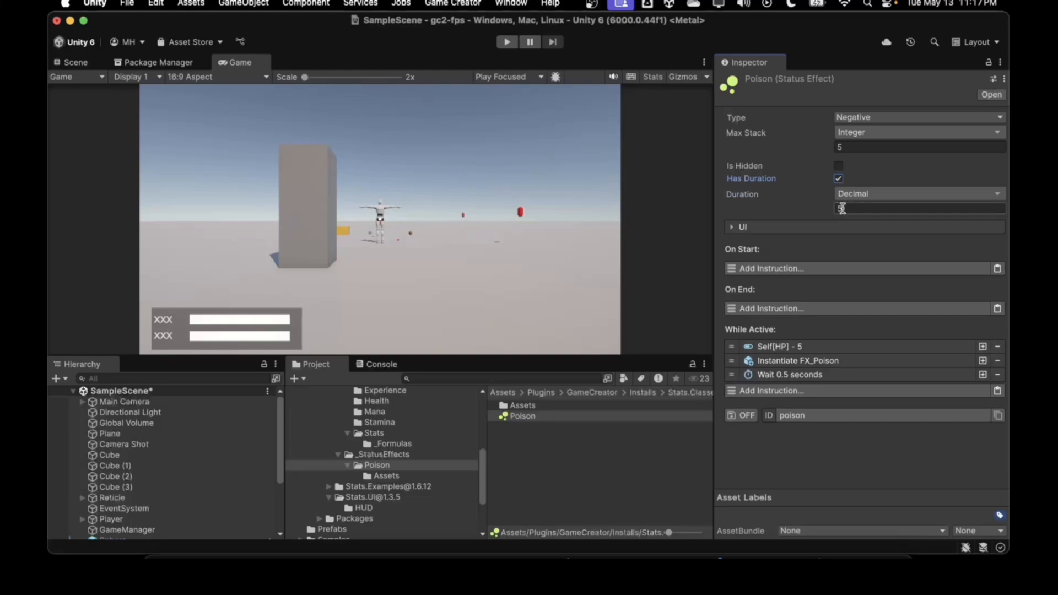
{"action": "left_click", "coordinate": [837, 180]}
{"action": "left_click", "coordinate": [836, 179]}
{"action": "left_click", "coordinate": [730, 229]}
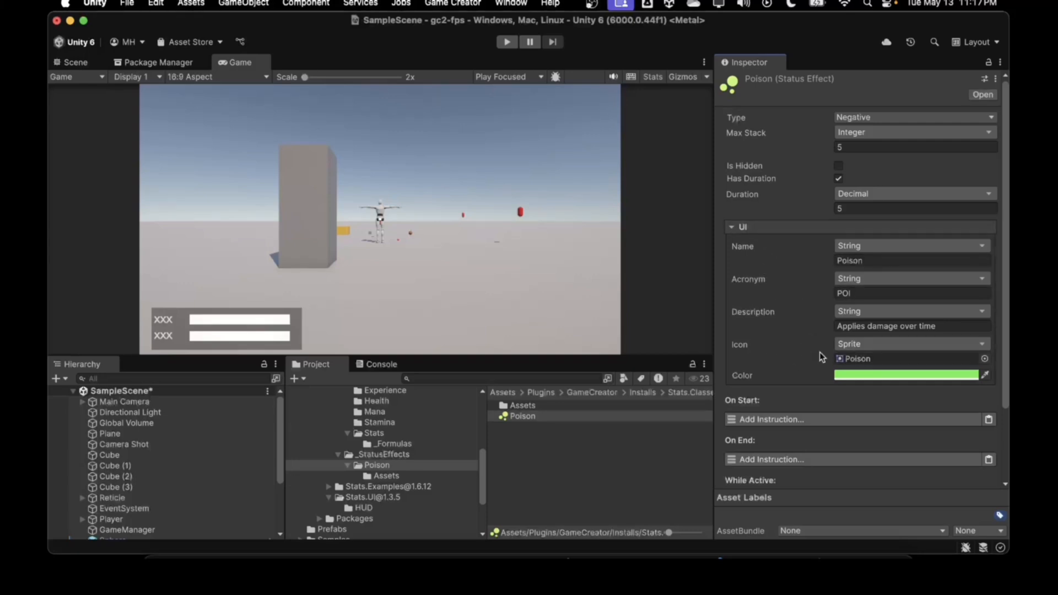
{"action": "left_click", "coordinate": [842, 359]}
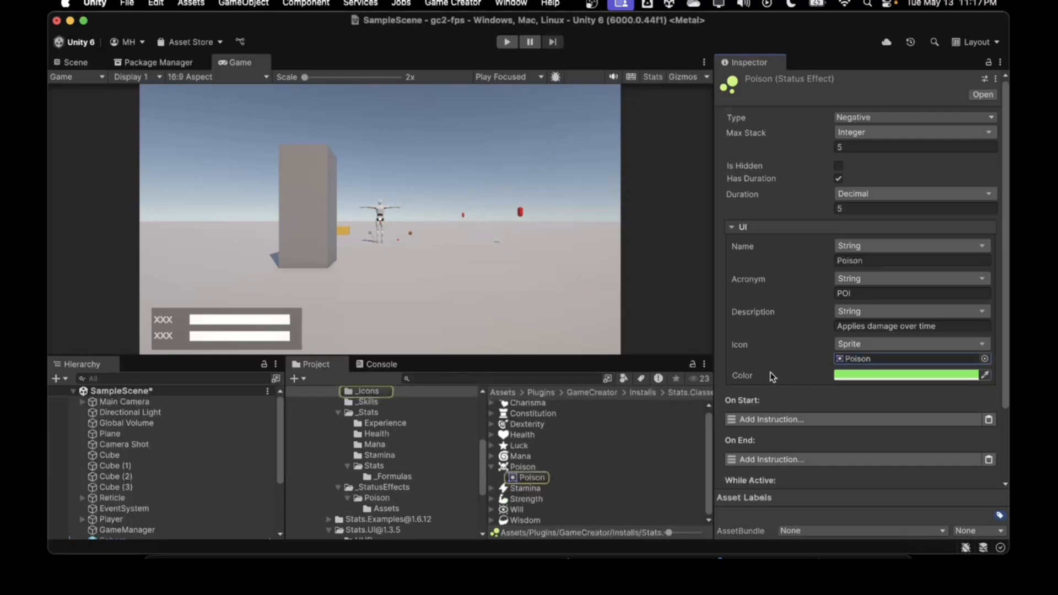
{"action": "left_click", "coordinate": [740, 227]}
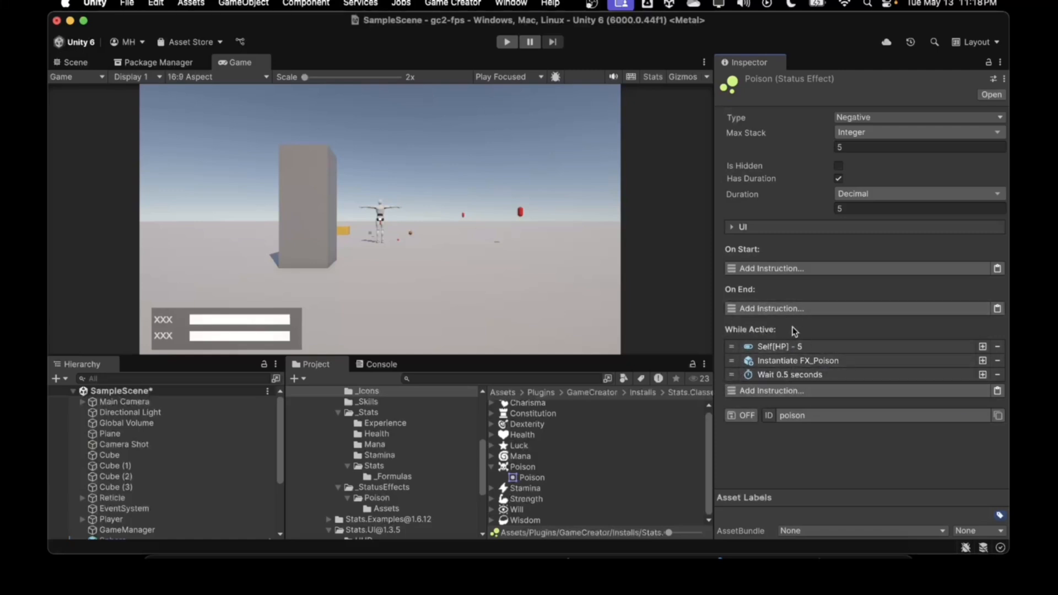
Review the HP subtraction and FX_Poison instantiation instructions in the Poison effect's While Active list.
{"action": "left_click", "coordinate": [766, 348]}
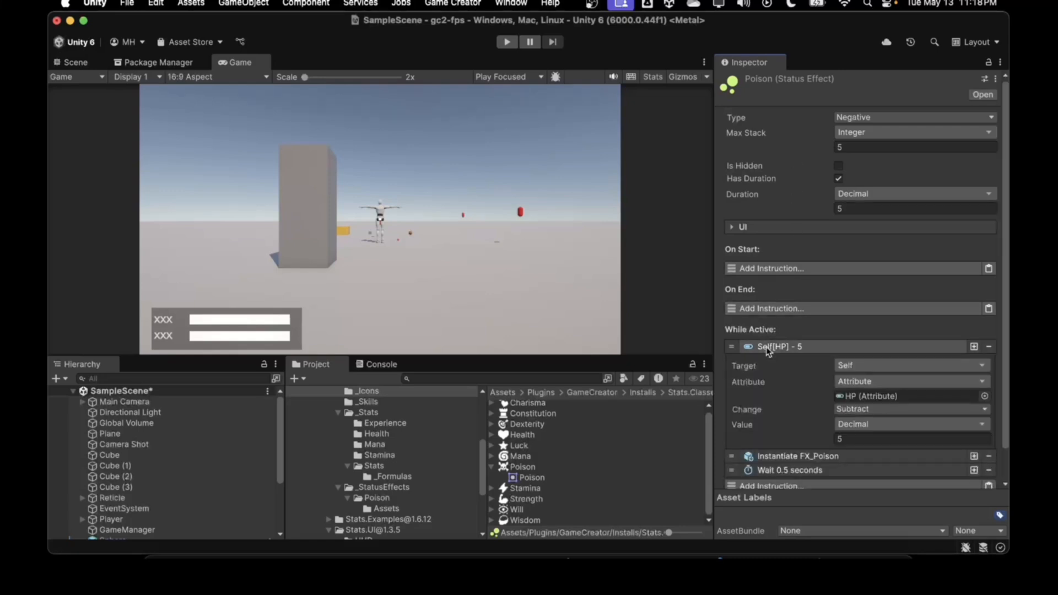
{"action": "left_click", "coordinate": [774, 346]}
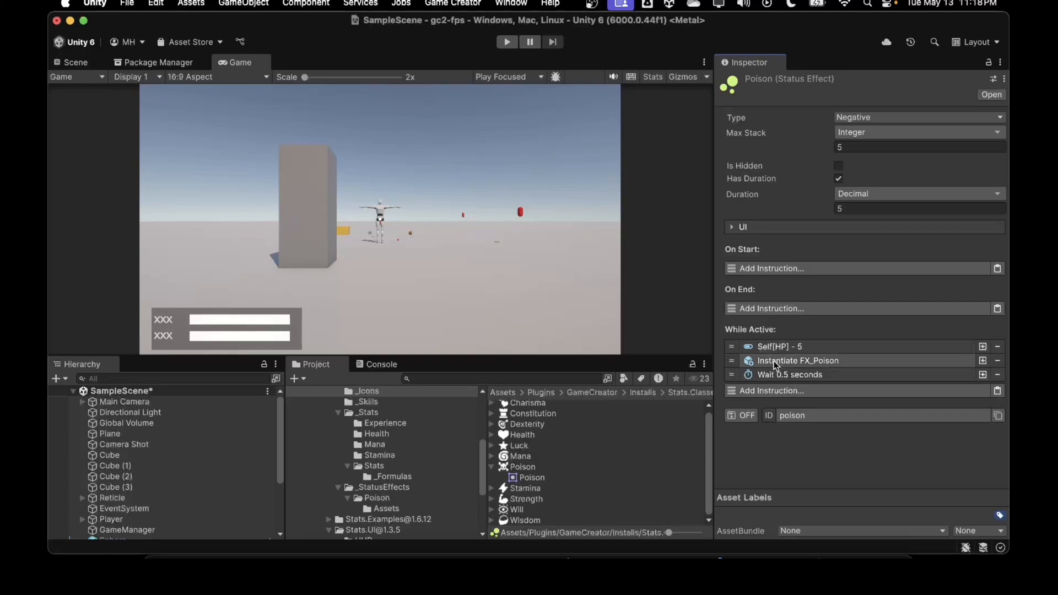
{"action": "left_click", "coordinate": [773, 361]}
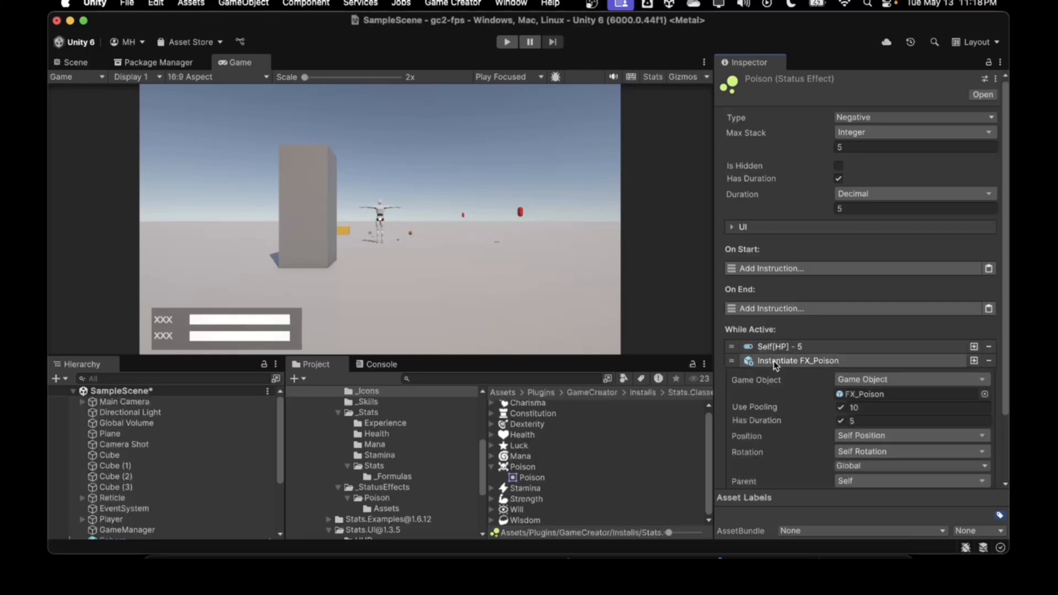
Open the FX_Poison prefab, preview its Smoke and Sparks particle systems, and return to the scene.
{"action": "left_click", "coordinate": [853, 396]}
{"action": "left_click", "coordinate": [531, 407]}
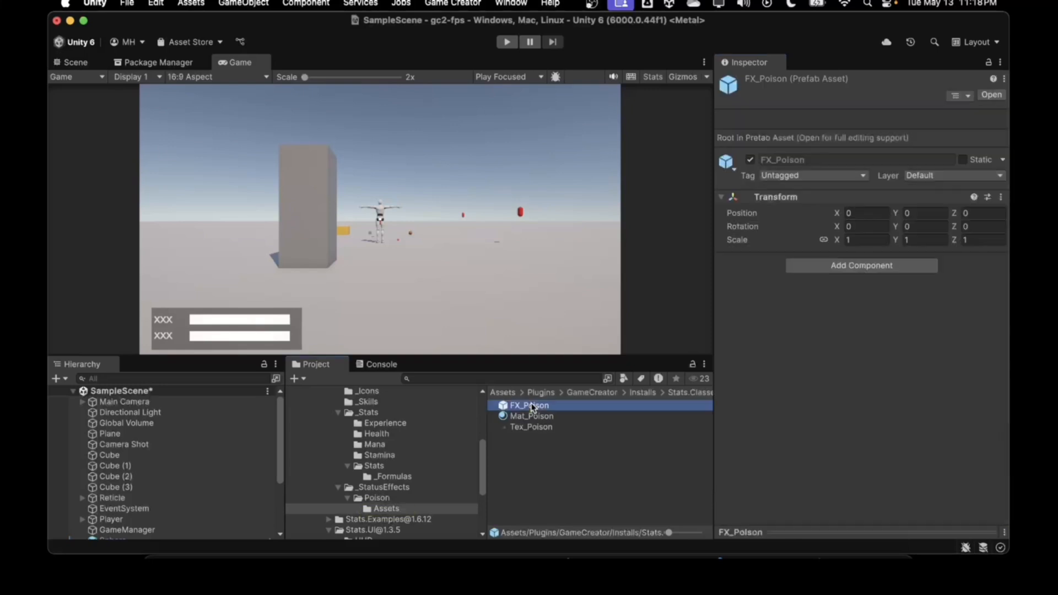
{"action": "double_click", "coordinate": [531, 407]}
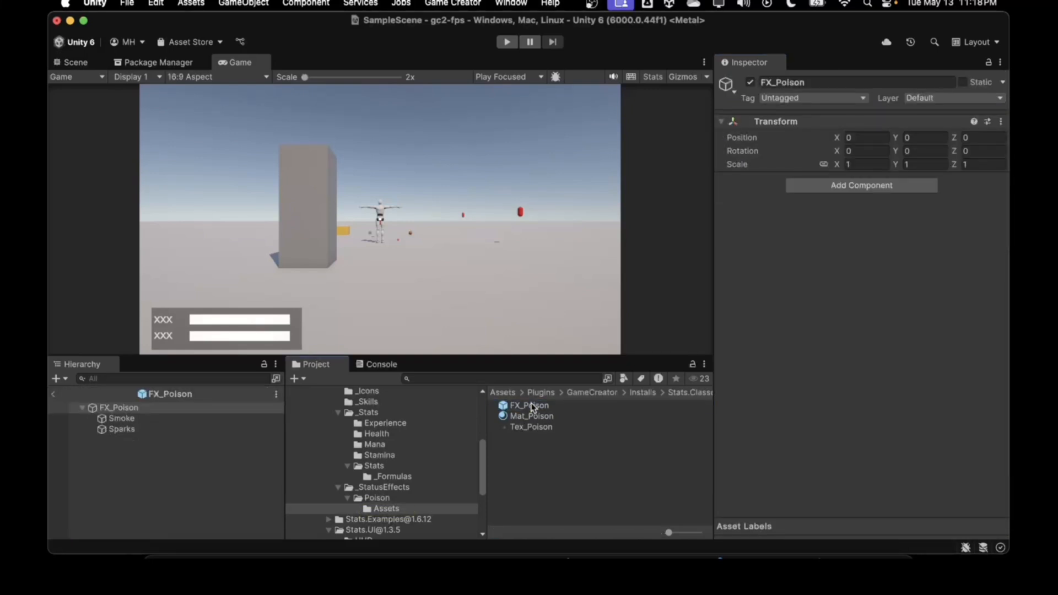
{"action": "double_click", "coordinate": [524, 405]}
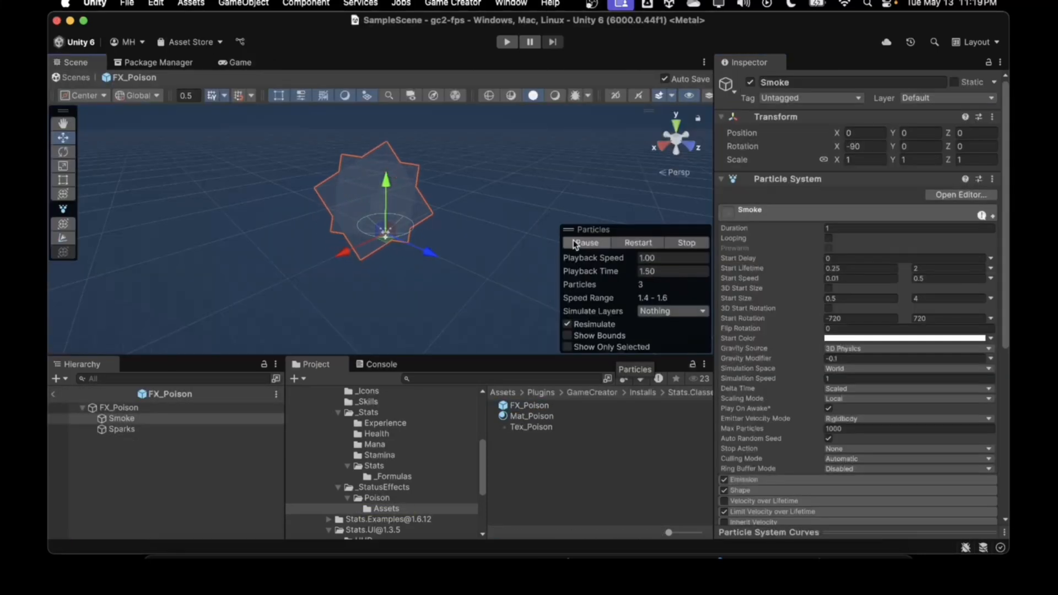
{"action": "left_click", "coordinate": [146, 429]}
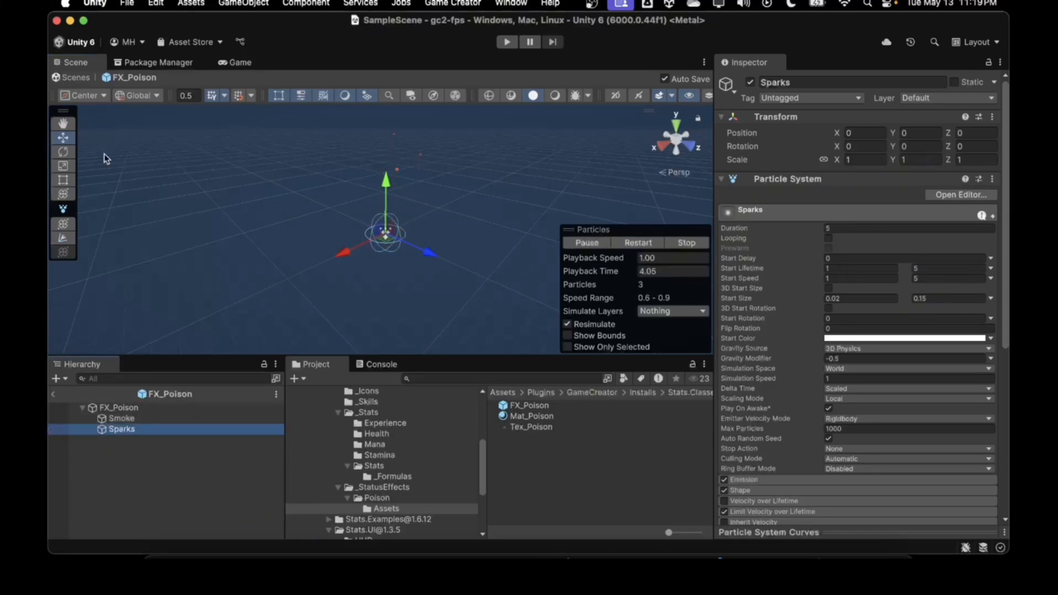
{"action": "left_click", "coordinate": [53, 393]}
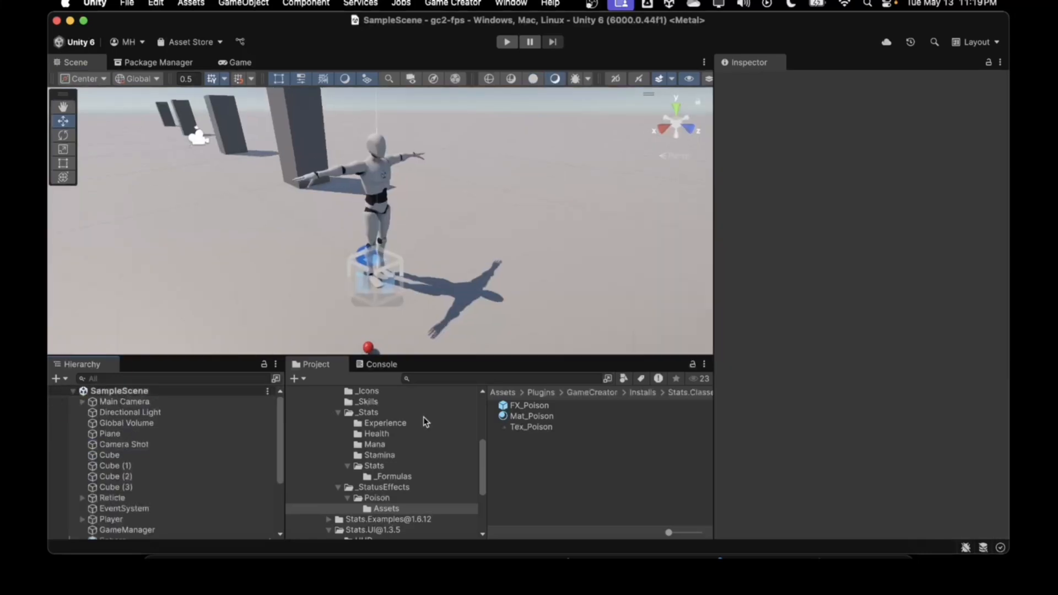
Reopen the Poison status effect, review the rest of its Instantiate FX_Poison instruction, and collapse it.
{"action": "left_click", "coordinate": [384, 495]}
{"action": "left_click", "coordinate": [517, 416]}
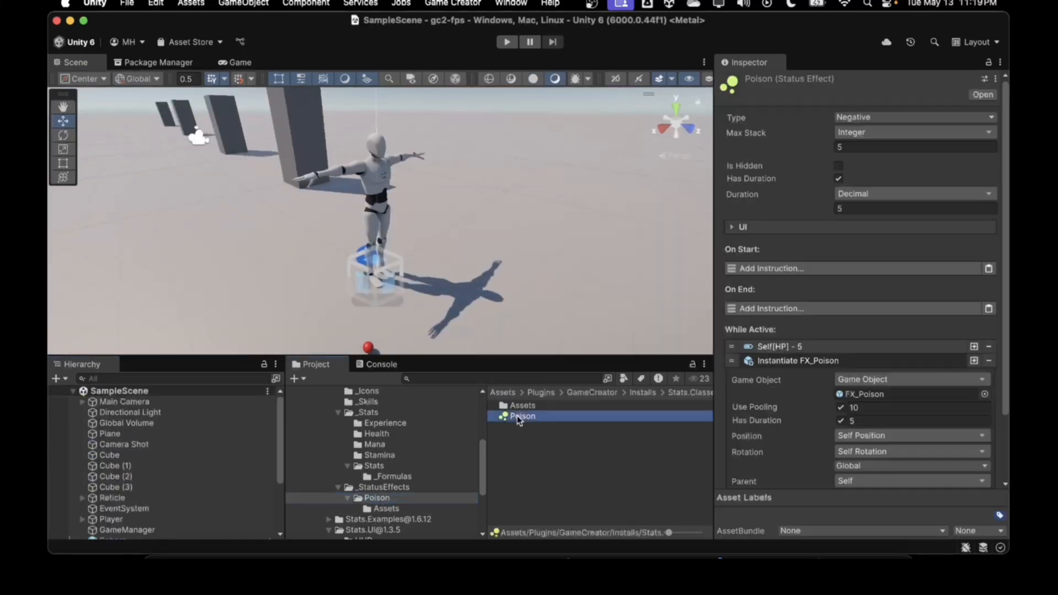
{"action": "scroll", "coordinate": [798, 406], "scroll_direction": "down", "scroll_amount": 3}
{"action": "left_click", "coordinate": [804, 282]}
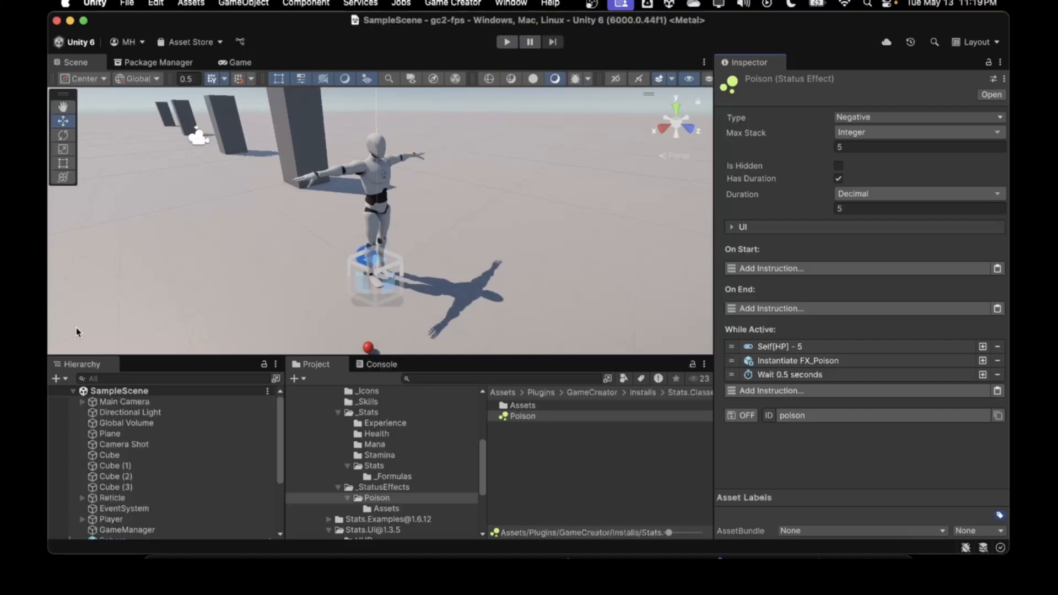
Add a 3D cube to the scene and move it beside the character to about X -3.45.
{"action": "left_click", "coordinate": [57, 379]}
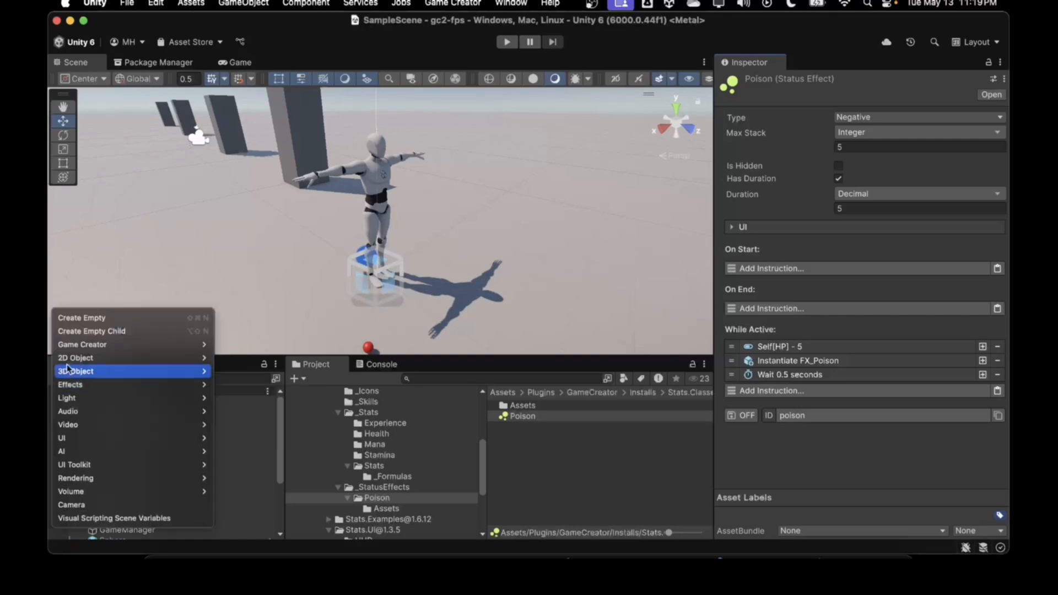
{"action": "mouse_move", "coordinate": [69, 371]}
{"action": "left_click", "coordinate": [234, 353]}
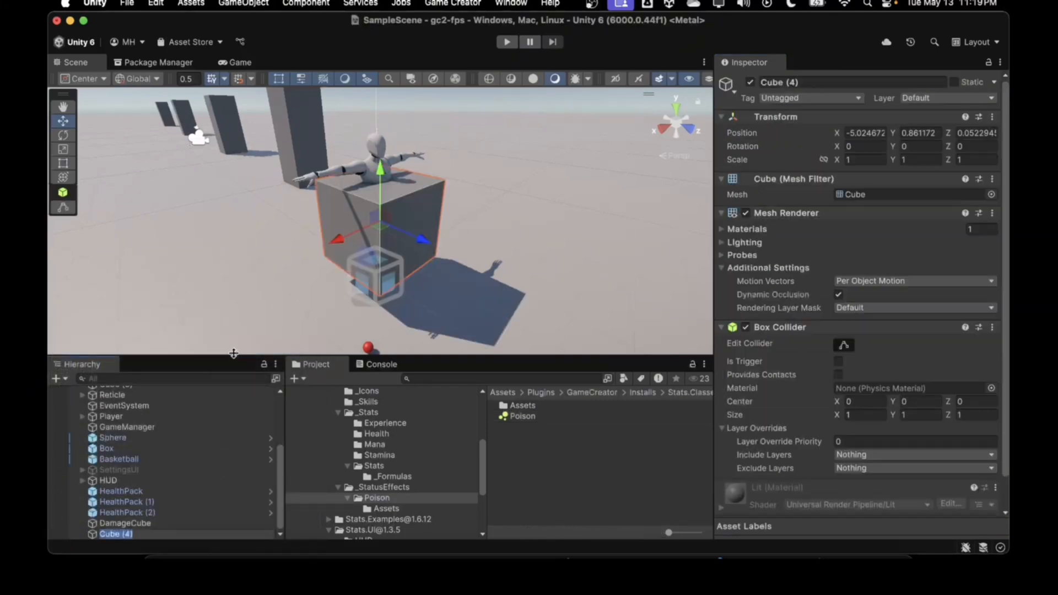
{"action": "left_click_drag", "start_coordinate": [338, 240], "coordinate": [475, 185]}
Stretch the new cube along Z to a scale of about 3.59 and lower it to about Y 0.15.
{"action": "key", "text": "r"}
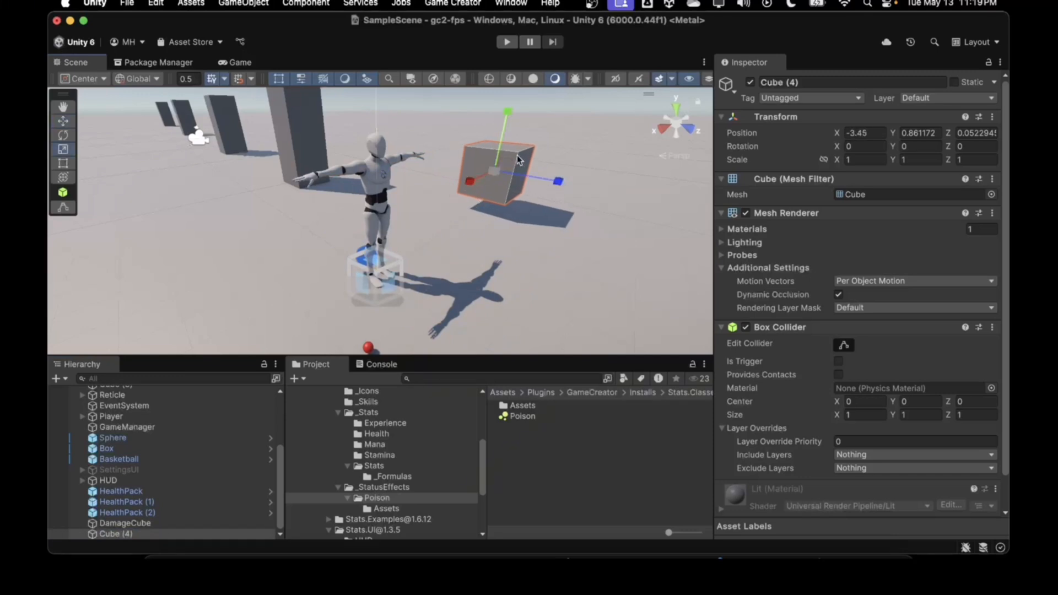
{"action": "left_click_drag", "start_coordinate": [560, 184], "coordinate": [612, 193]}
{"action": "key", "text": "w"}
{"action": "left_click_drag", "start_coordinate": [505, 114], "coordinate": [499, 147]}
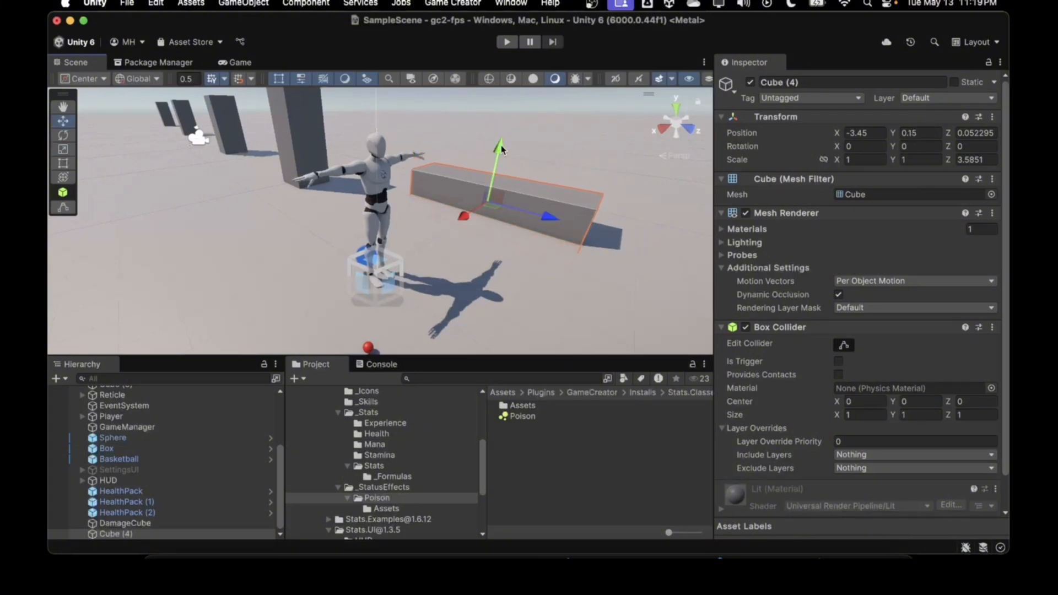
Make the cube's Box Collider a trigger and assign the Gold material to its Mesh Renderer.
{"action": "left_click", "coordinate": [838, 361]}
{"action": "left_click", "coordinate": [720, 230]}
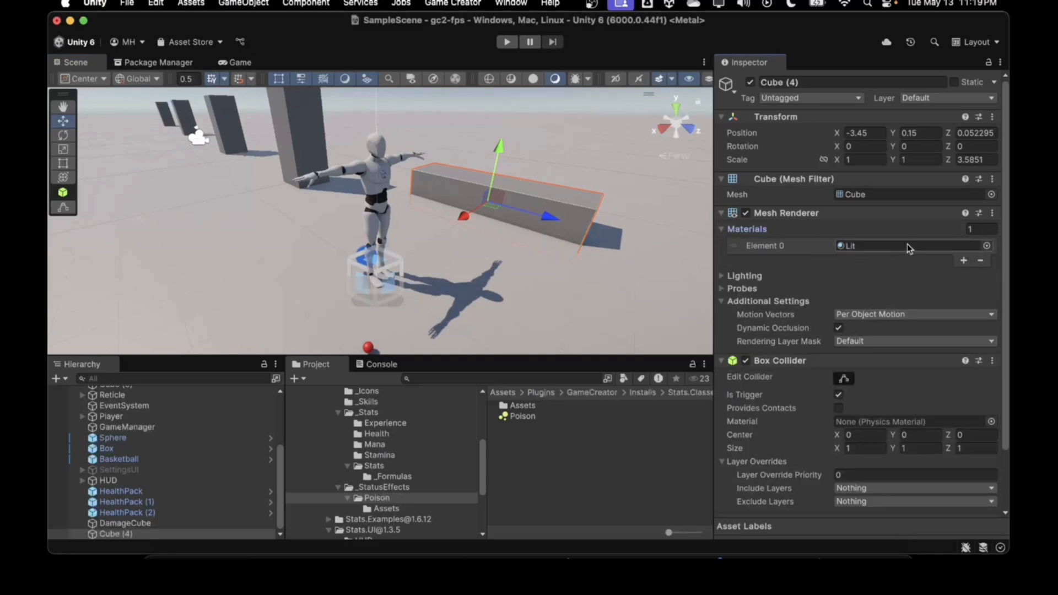
{"action": "left_click", "coordinate": [987, 246]}
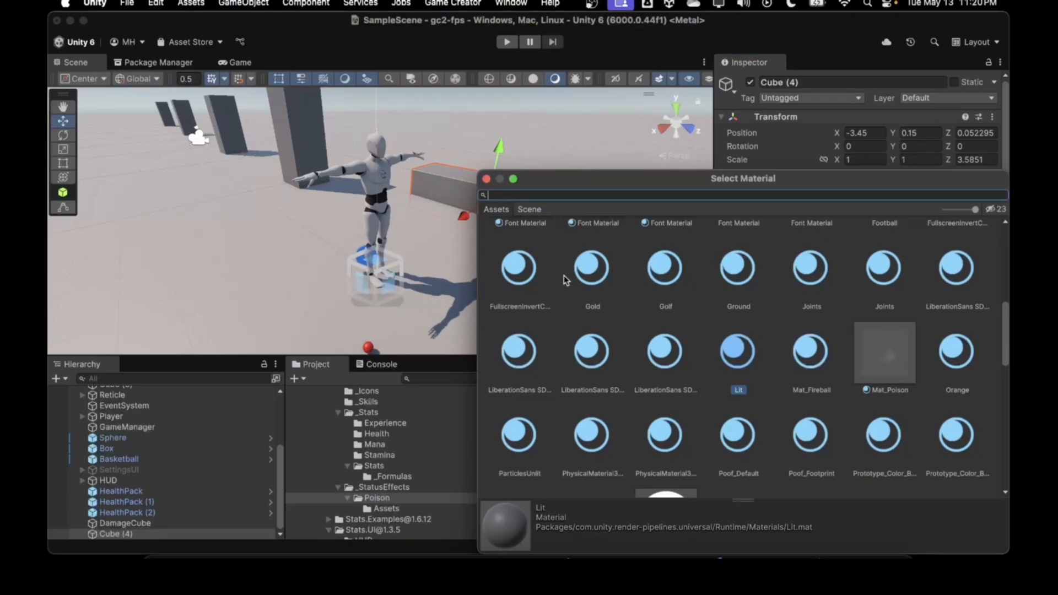
{"action": "double_click", "coordinate": [585, 273]}
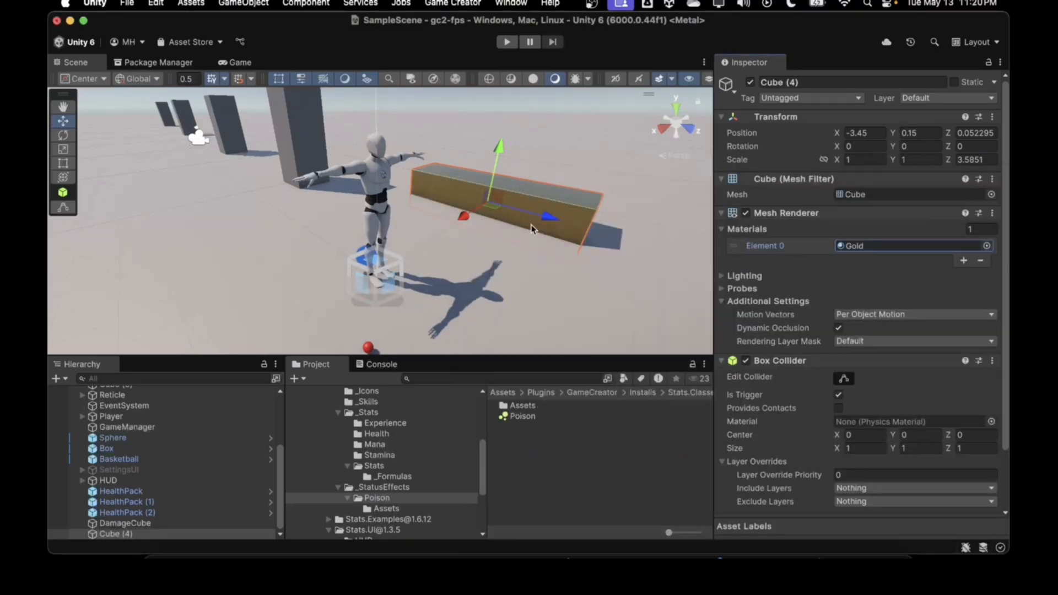
Add a Game Creator Trigger component to the gold cube.
{"action": "scroll", "coordinate": [806, 494], "scroll_direction": "down", "scroll_amount": 3}
{"action": "left_click", "coordinate": [806, 502]}
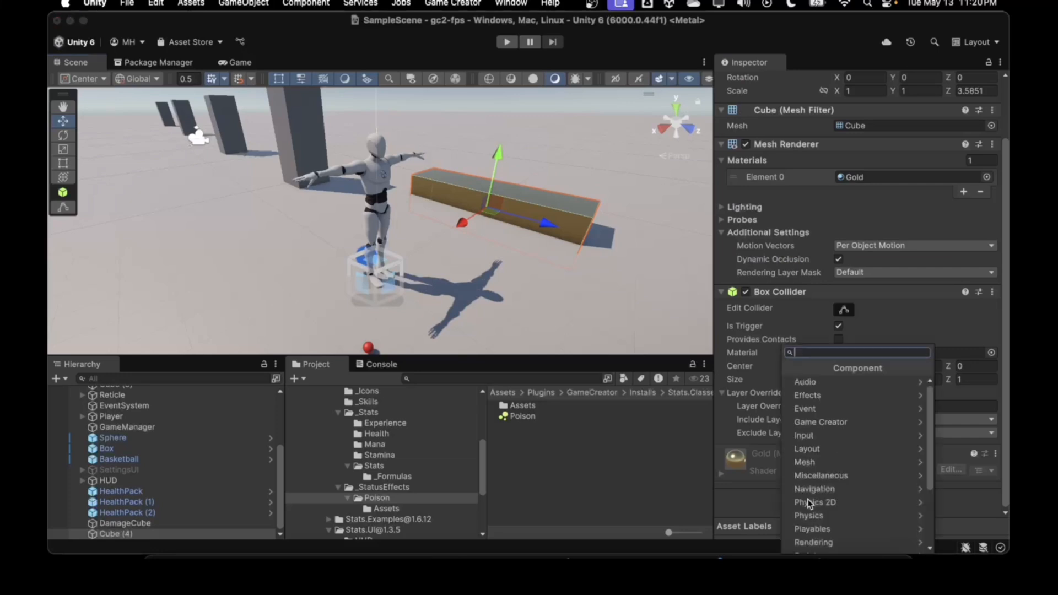
{"action": "type", "text": "Trigger"}
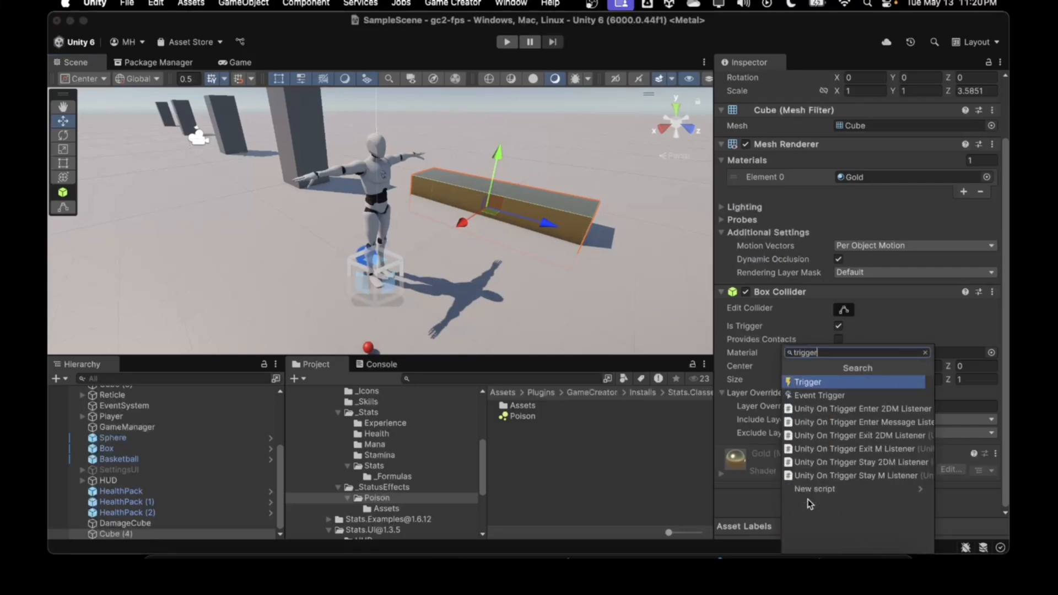
{"action": "key", "text": "Return"}
Set the event of the gold cube's Trigger component to the Physics event On Trigger Enter.
{"action": "scroll", "coordinate": [810, 482], "scroll_direction": "down", "scroll_amount": 2}
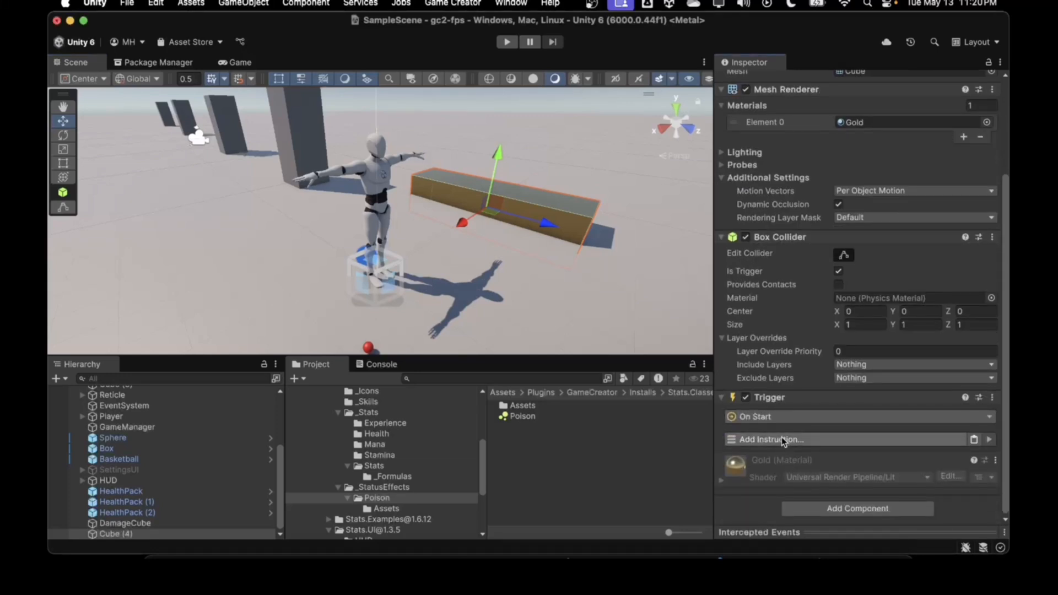
{"action": "left_click", "coordinate": [781, 438]}
{"action": "left_click", "coordinate": [744, 467]}
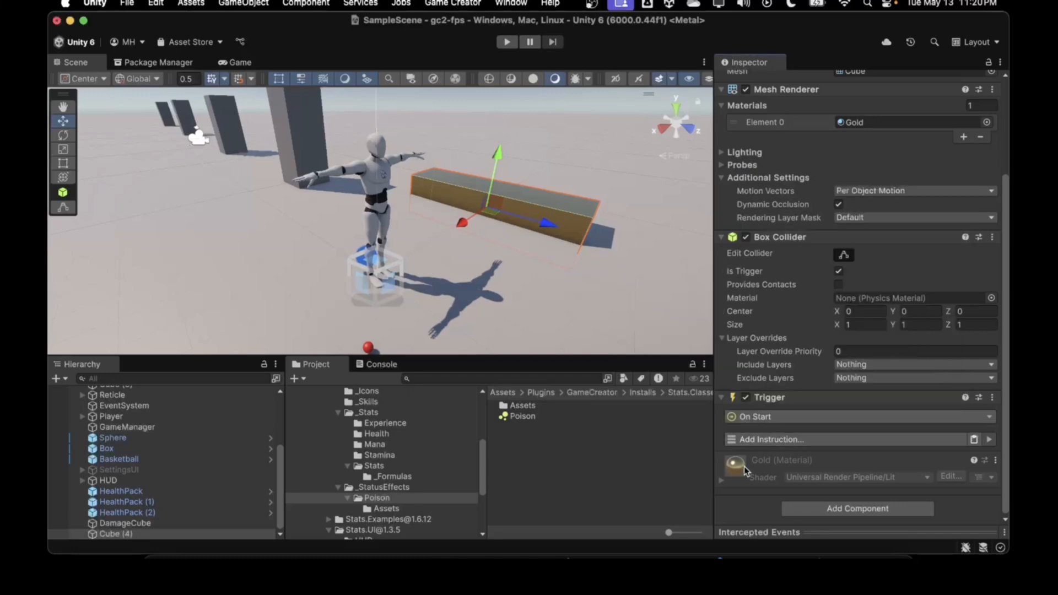
{"action": "left_click", "coordinate": [744, 419]}
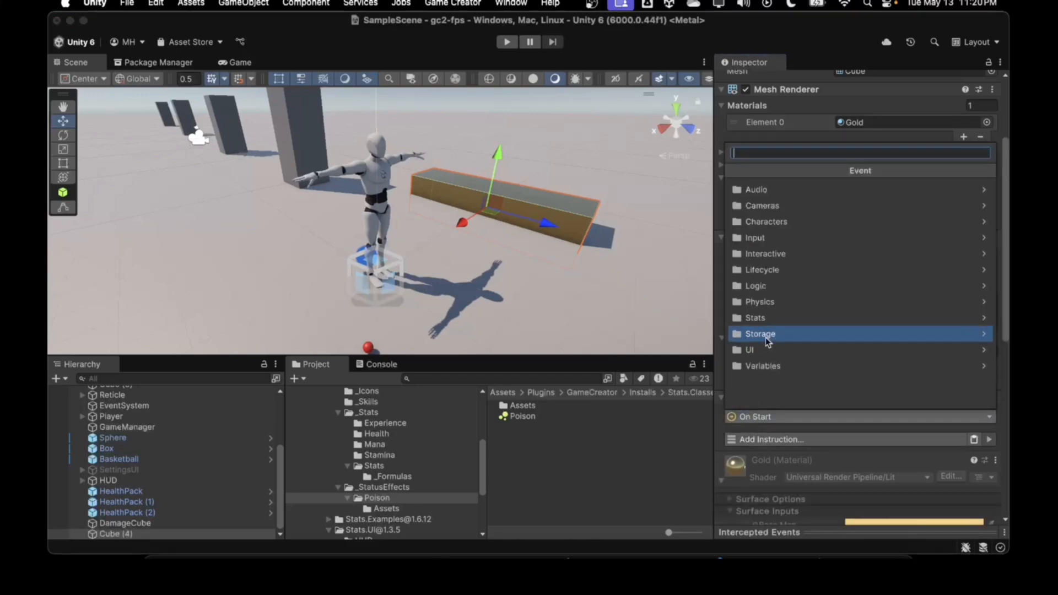
{"action": "left_click", "coordinate": [763, 270]}
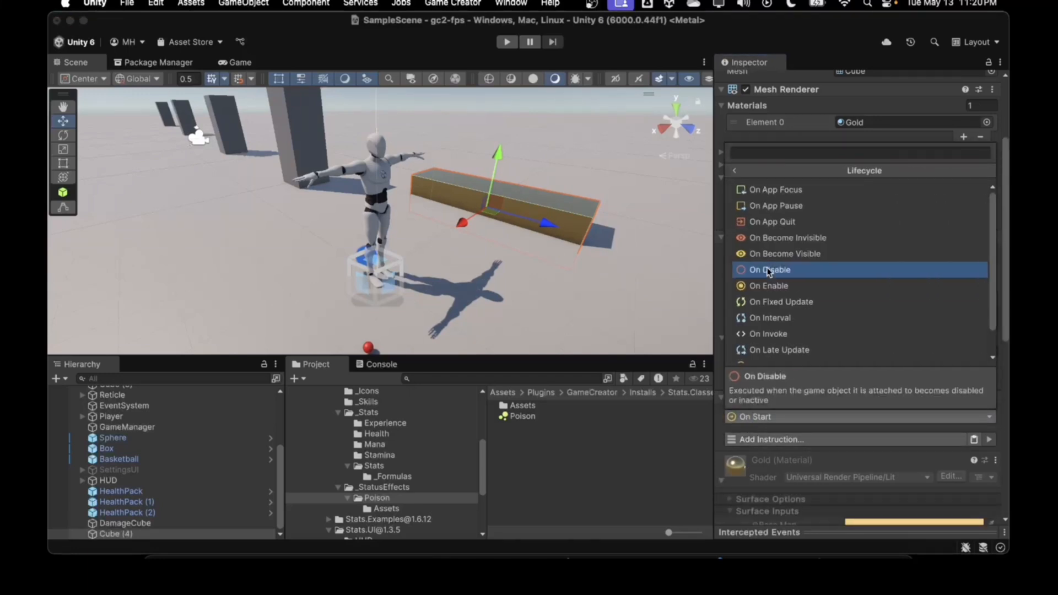
{"action": "left_click", "coordinate": [731, 172]}
{"action": "left_click", "coordinate": [765, 302]}
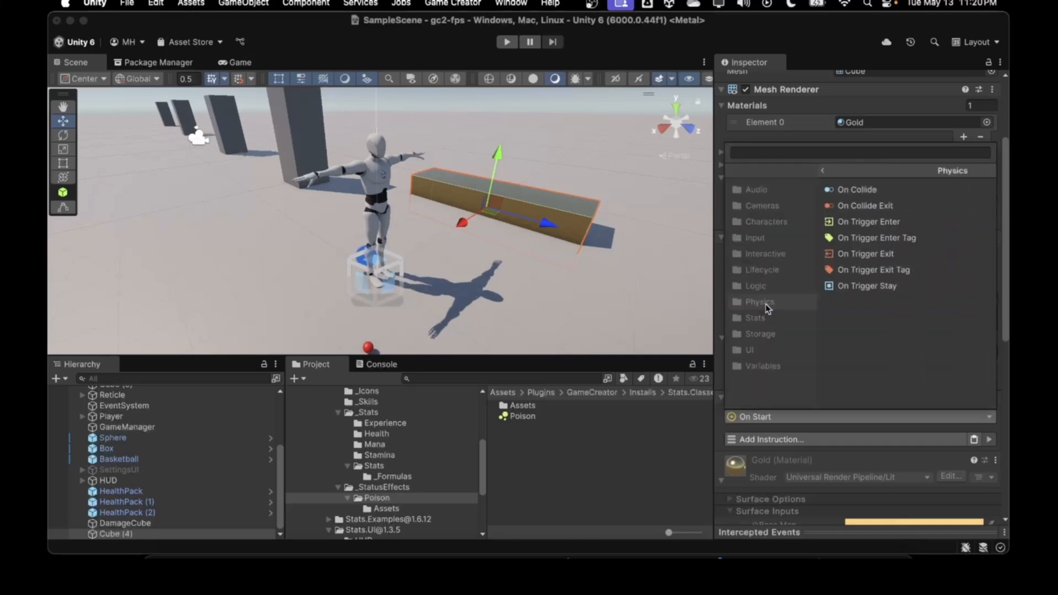
{"action": "left_click", "coordinate": [762, 222]}
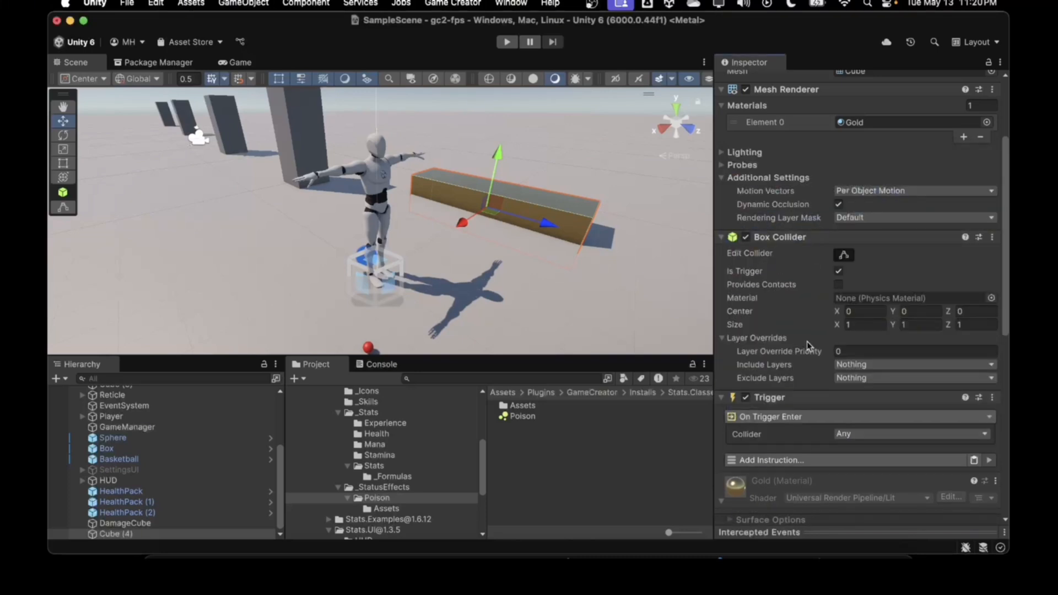
Restrict the On Trigger Enter collider to Specific with Player as the target.
{"action": "scroll", "coordinate": [807, 342], "scroll_direction": "down", "scroll_amount": 5}
{"action": "left_click", "coordinate": [842, 188]}
{"action": "left_click", "coordinate": [843, 217]}
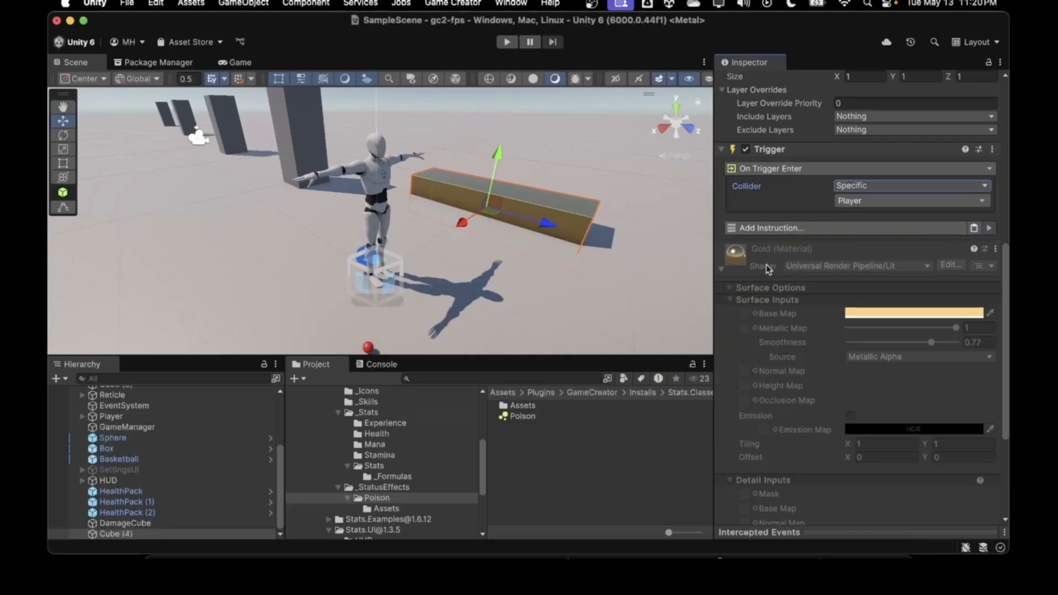
Add a Stats Add Status Effect instruction to the Trigger and assign the Poison status effect to it.
{"action": "scroll", "coordinate": [766, 264], "scroll_direction": "up", "scroll_amount": 4}
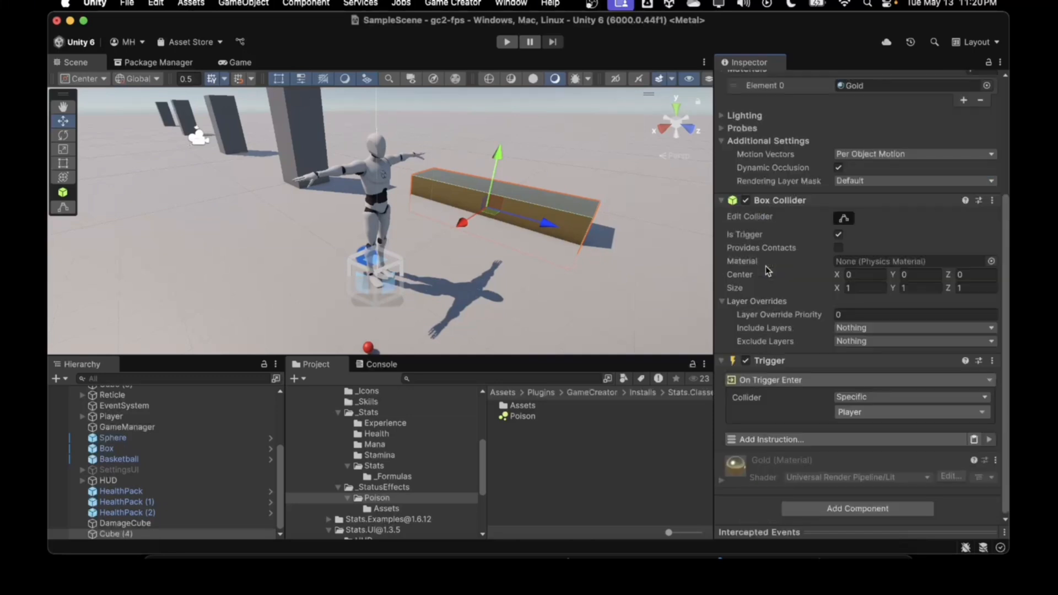
{"action": "left_click", "coordinate": [783, 440]}
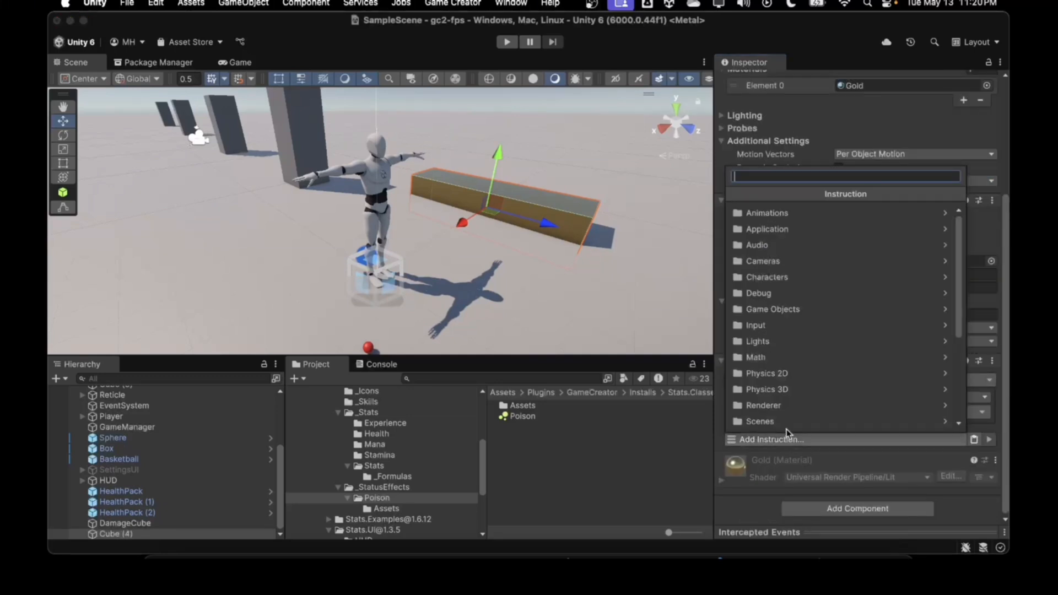
{"action": "scroll", "coordinate": [782, 343], "scroll_direction": "down", "scroll_amount": 3}
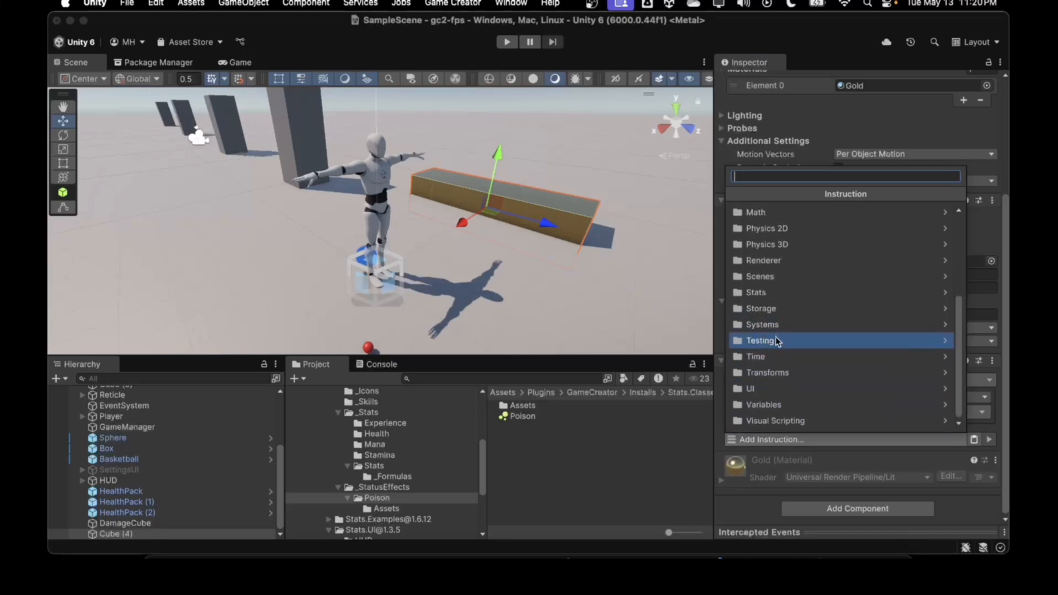
{"action": "left_click", "coordinate": [766, 290]}
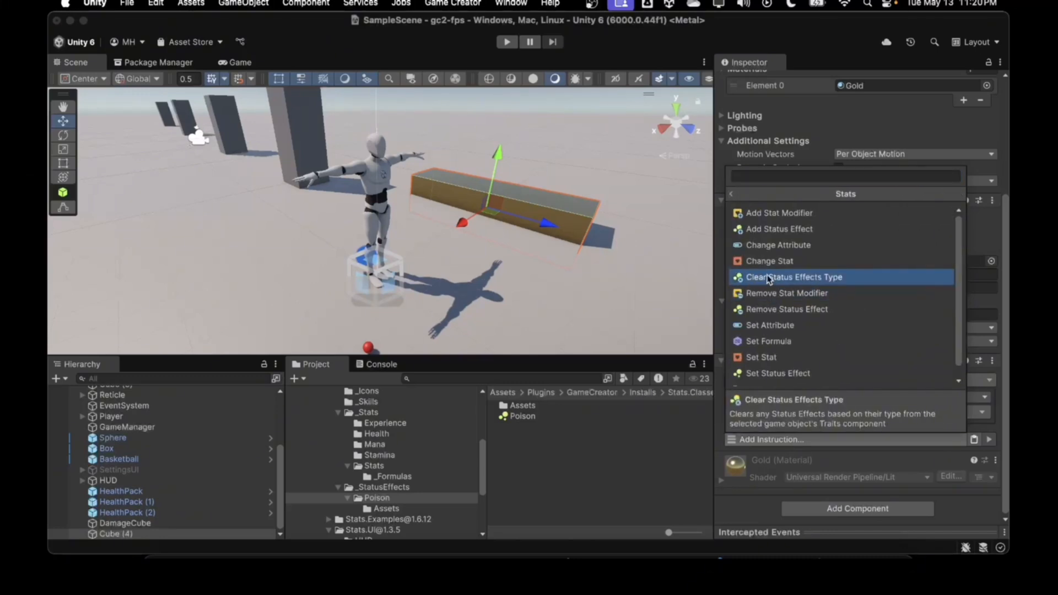
{"action": "left_click", "coordinate": [764, 227]}
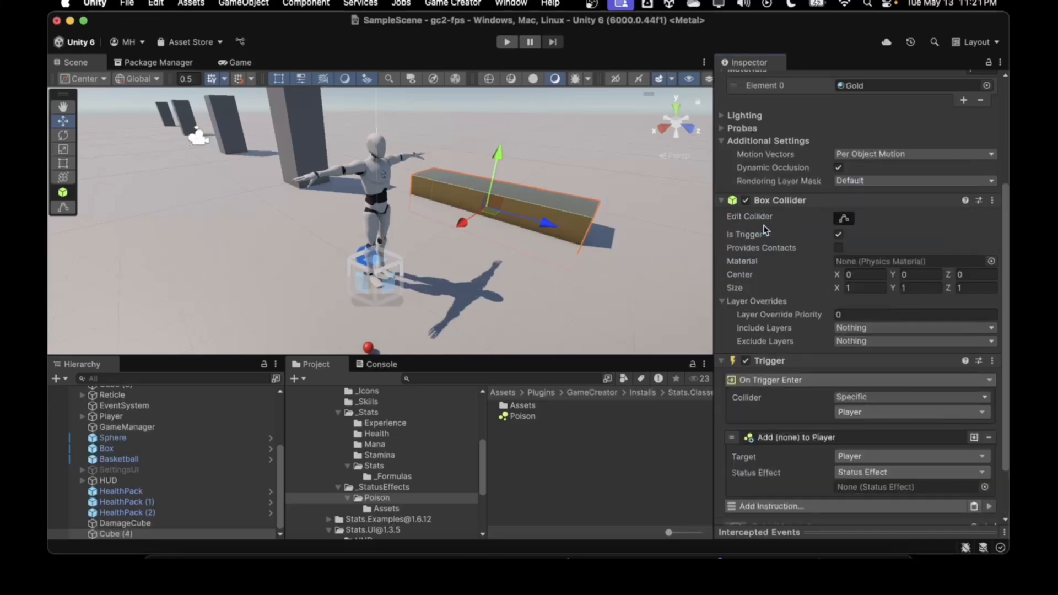
{"action": "left_click", "coordinate": [985, 487]}
{"action": "double_click", "coordinate": [606, 255]}
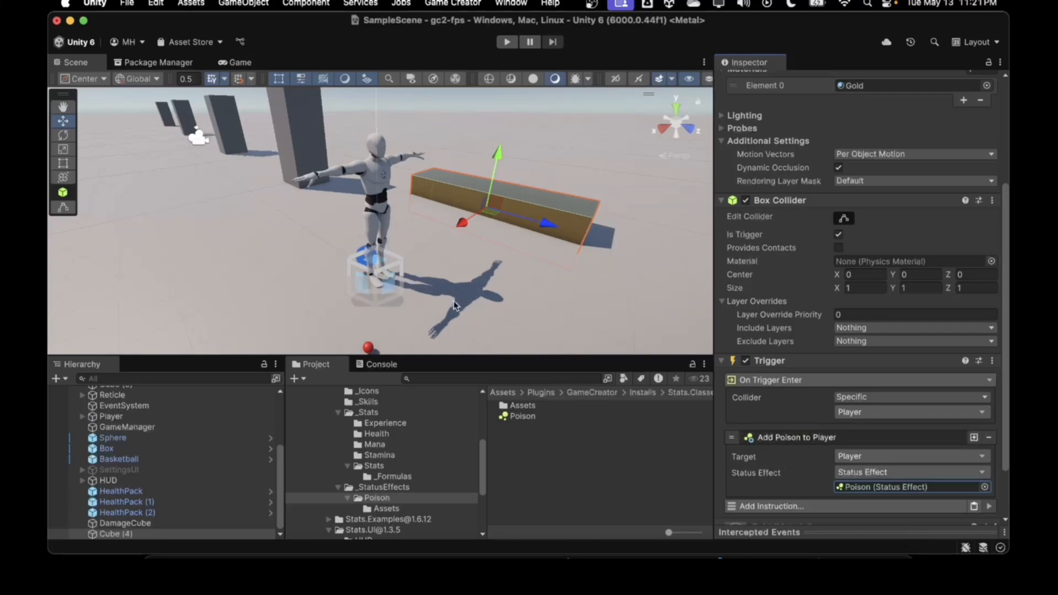
Run the game and walk the player through the gold cube repeatedly to check the poison's effect on the HP bar.
{"action": "left_click", "coordinate": [506, 42]}
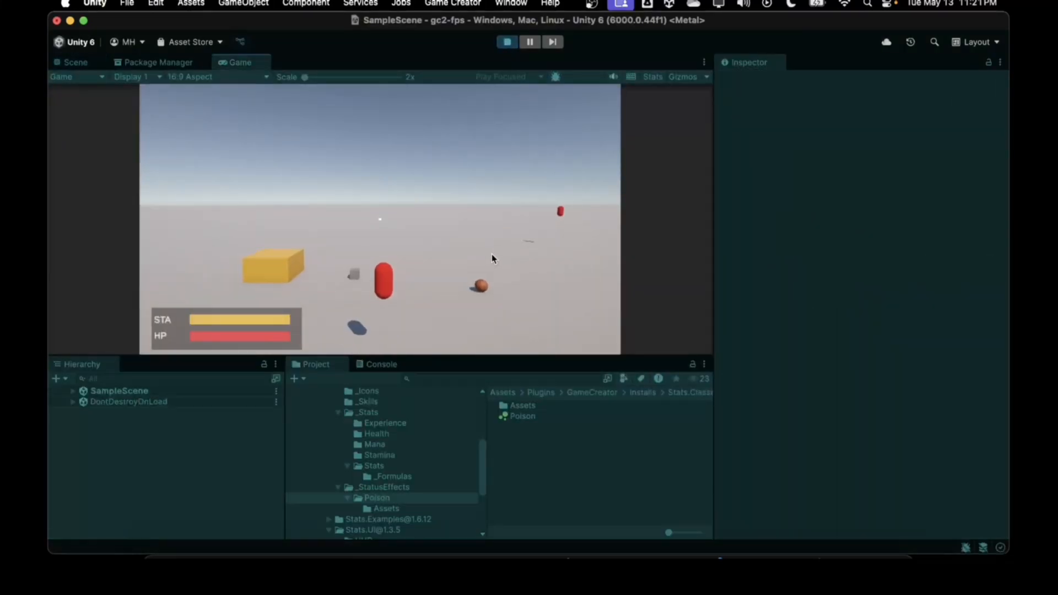
{"action": "key", "text": "w"}
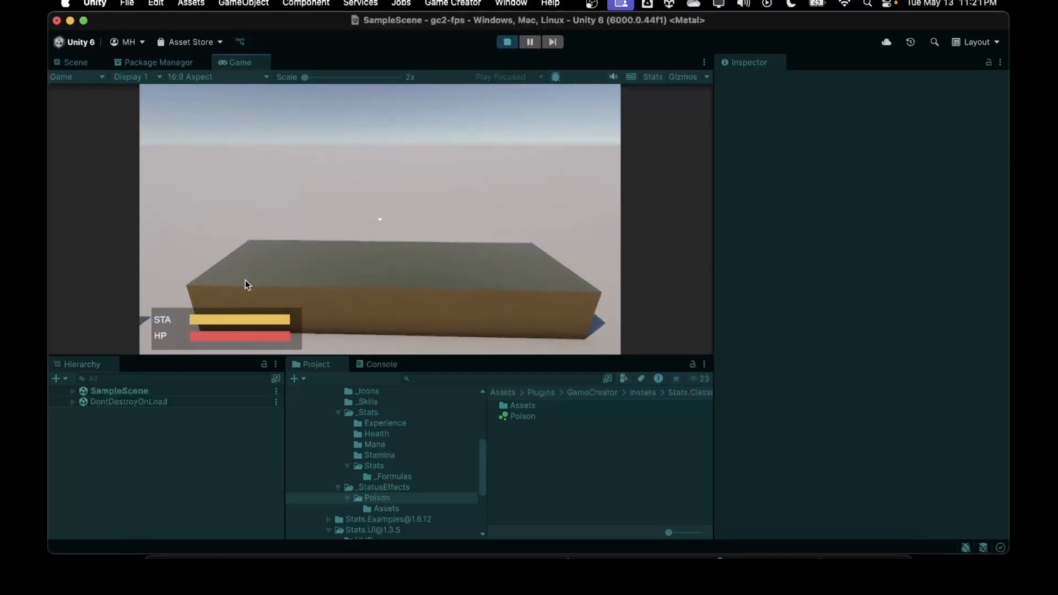
{"action": "key", "text": "w"}
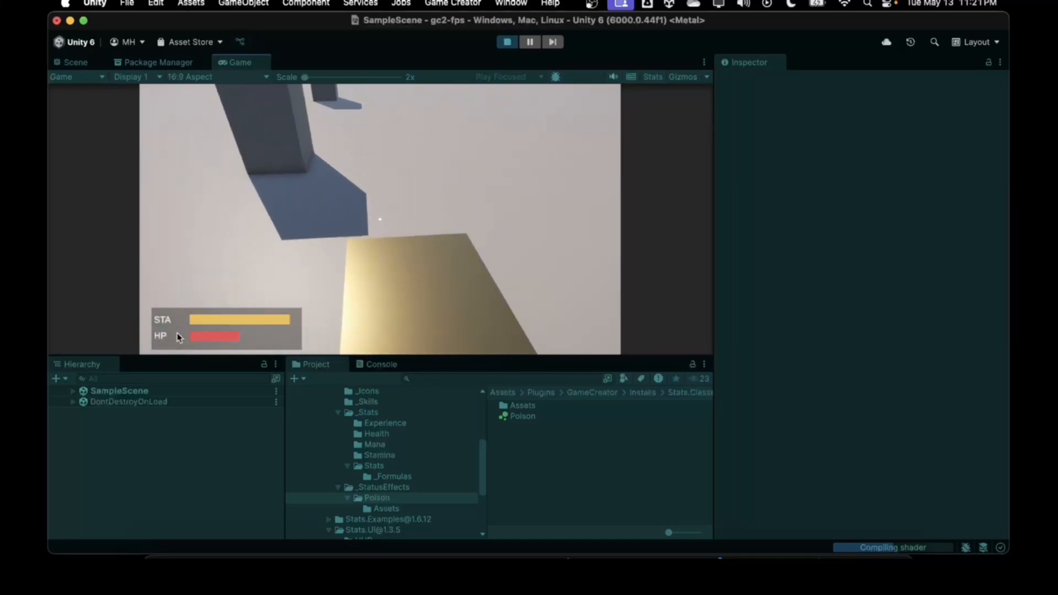
{"action": "key", "text": "s"}
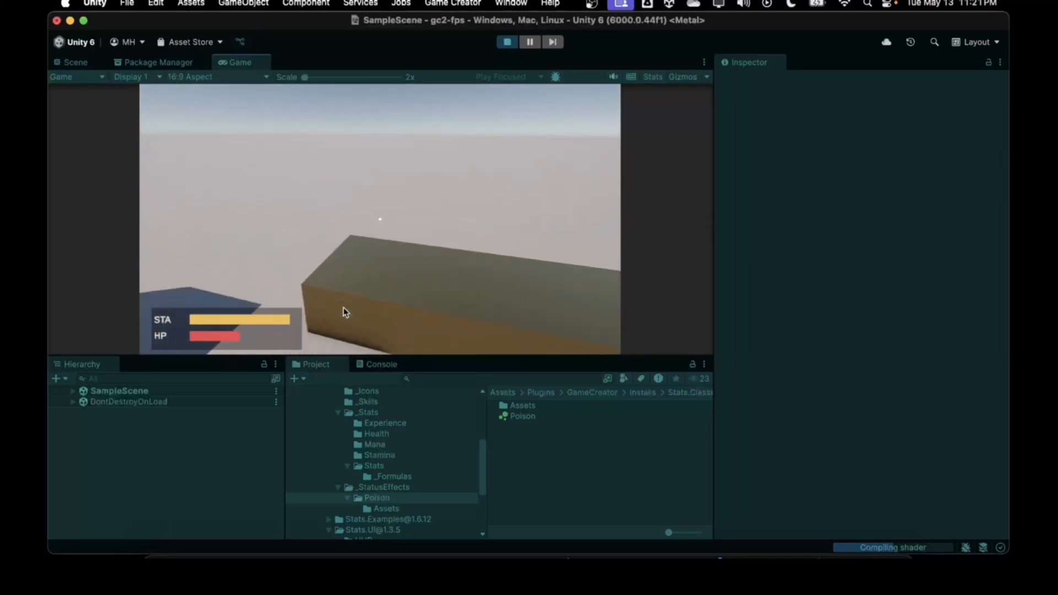
{"action": "key", "text": "w"}
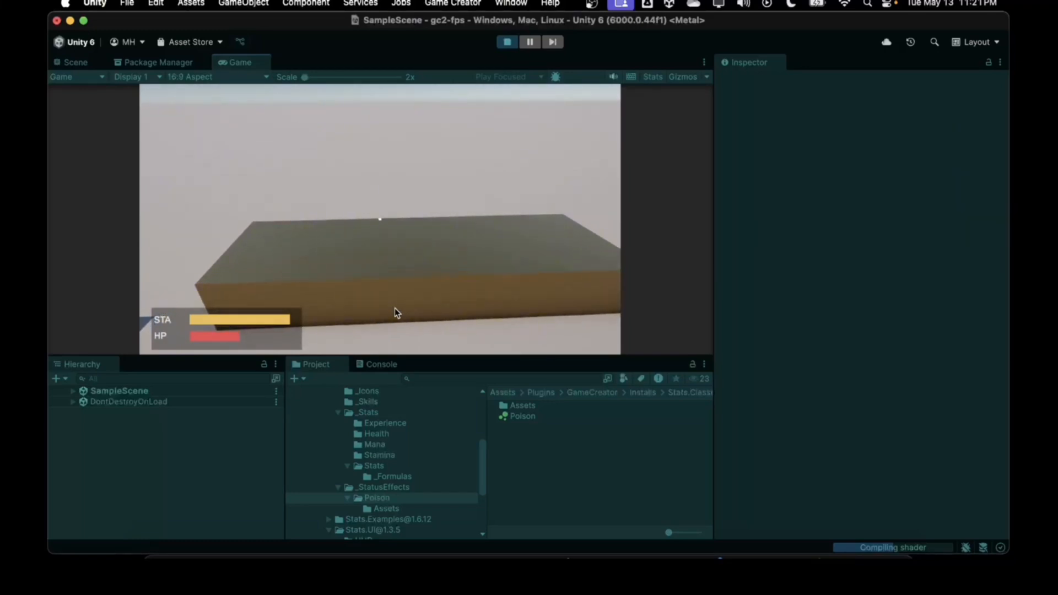
{"action": "key", "text": "d"}
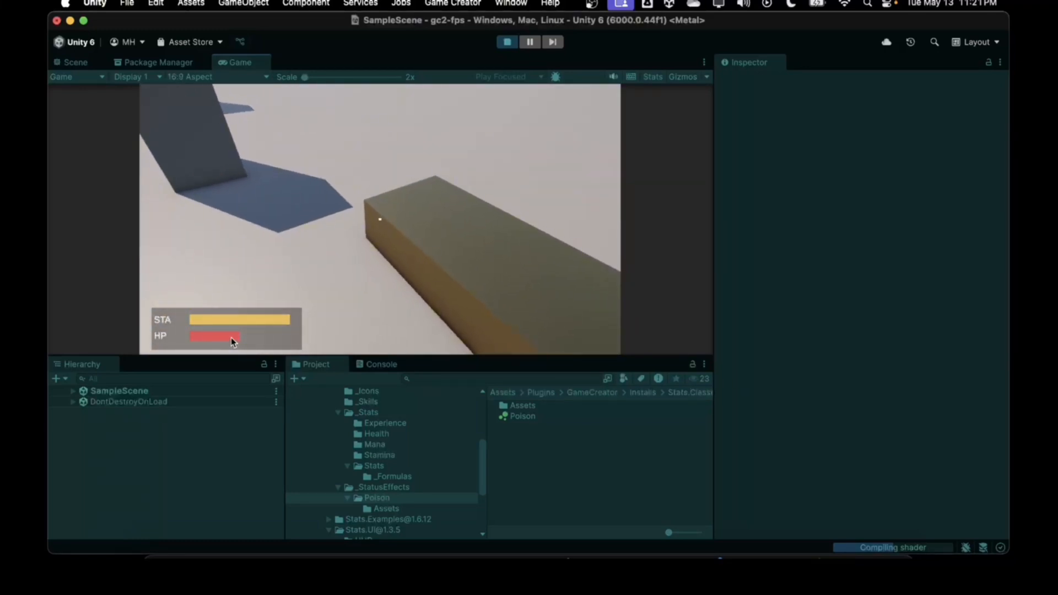
{"action": "key", "text": "d"}
{"action": "key", "text": "d"}
{"action": "key", "text": "a"}
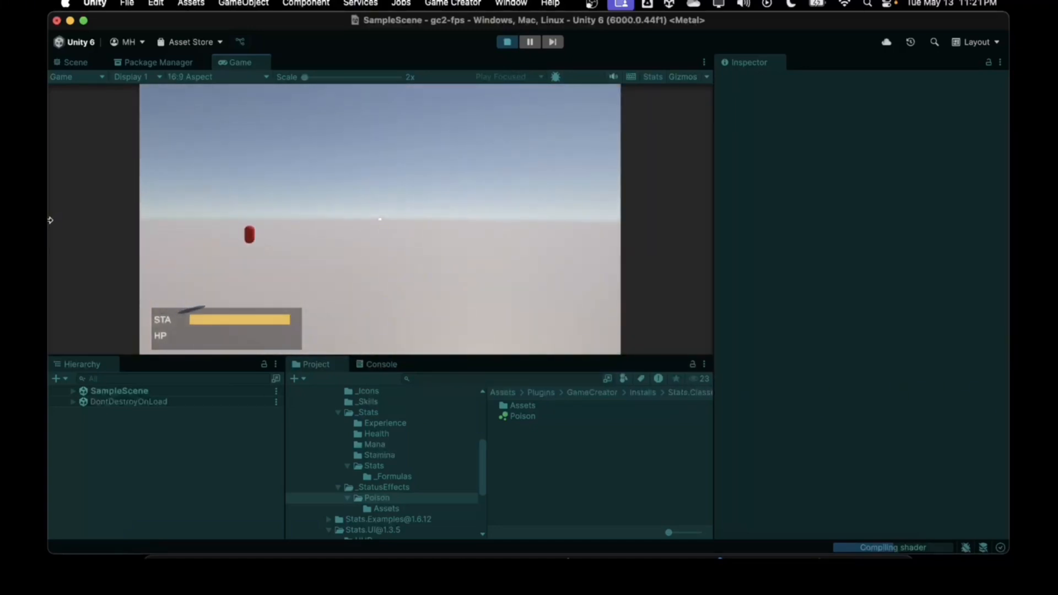
Walk the player into the red health pack to check health recovery, and end the playtest.
{"action": "key", "text": "w"}
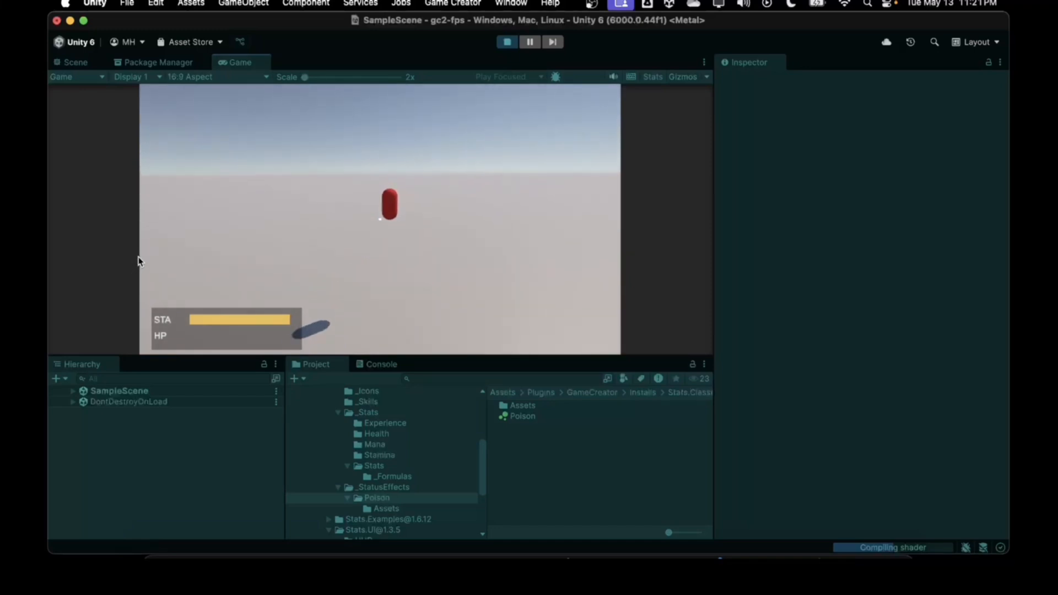
{"action": "key", "text": "w"}
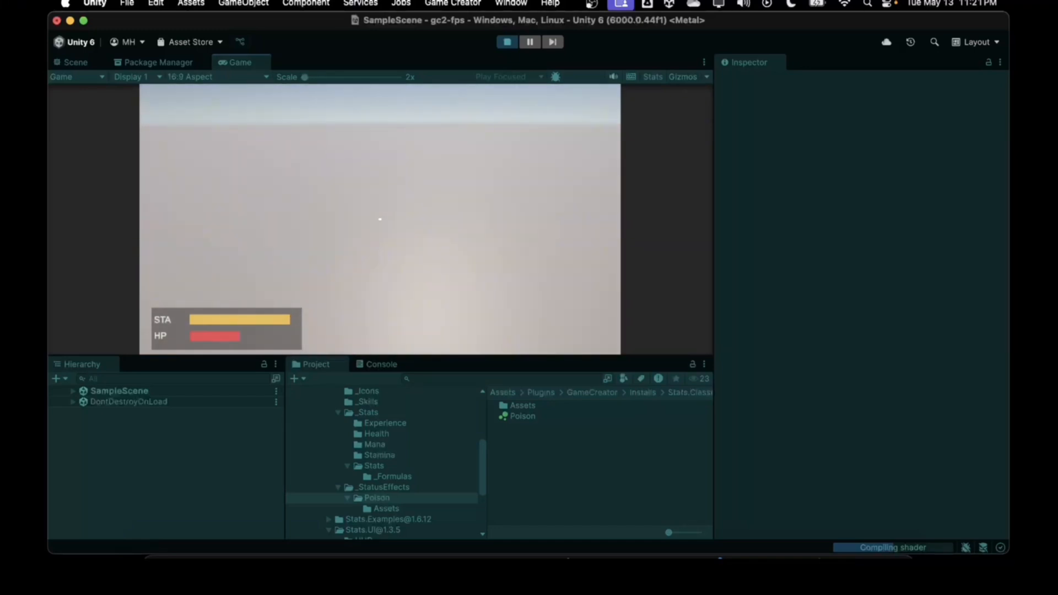
{"action": "left_click", "coordinate": [506, 42]}
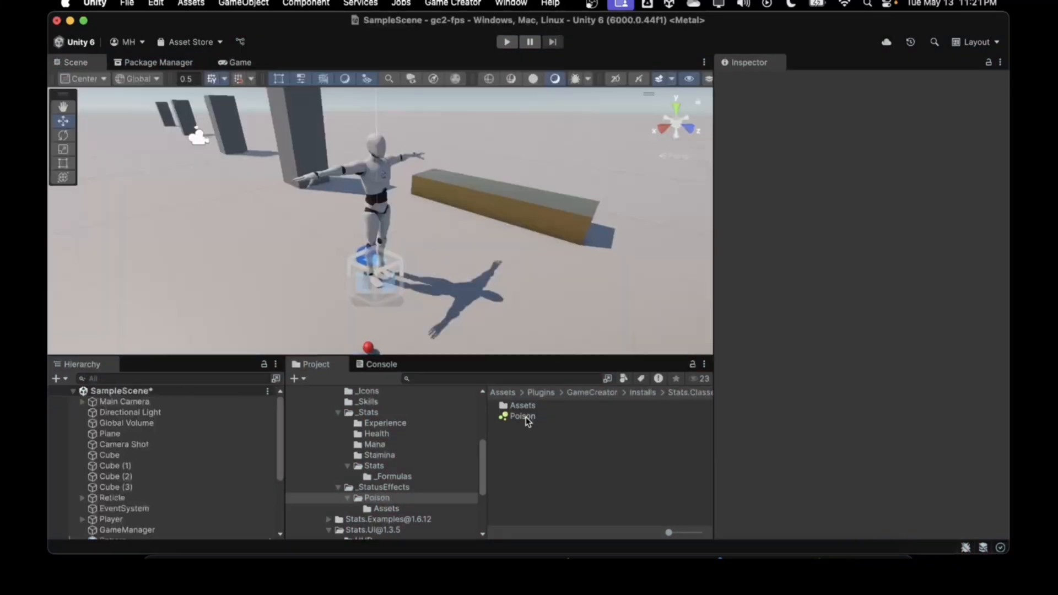
Review the Poison status effect's settings and playtest entering the gold cube again to compare the health drain.
{"action": "left_click", "coordinate": [522, 416]}
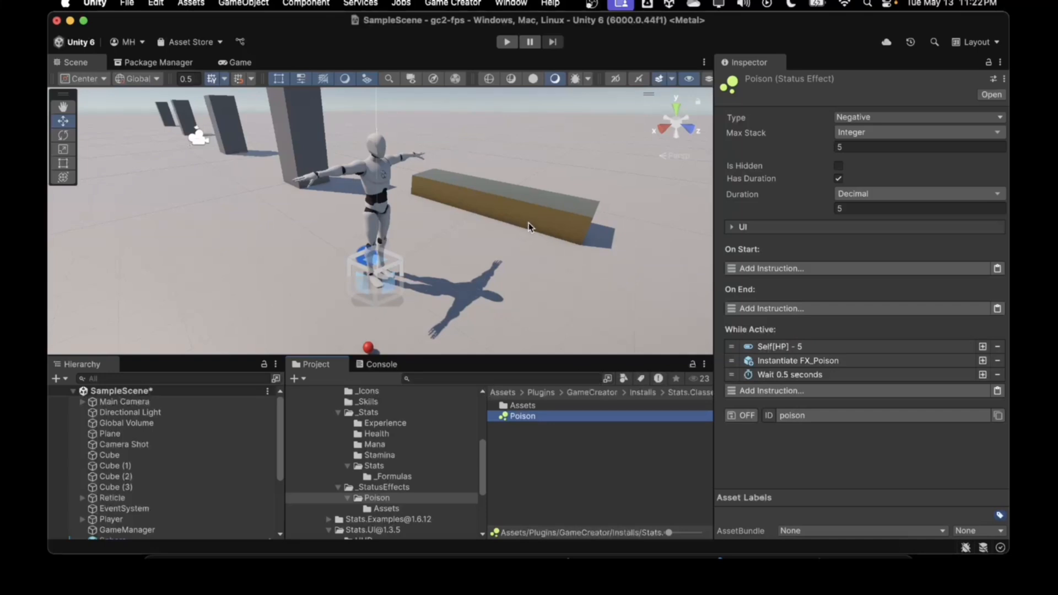
{"action": "left_click", "coordinate": [507, 42]}
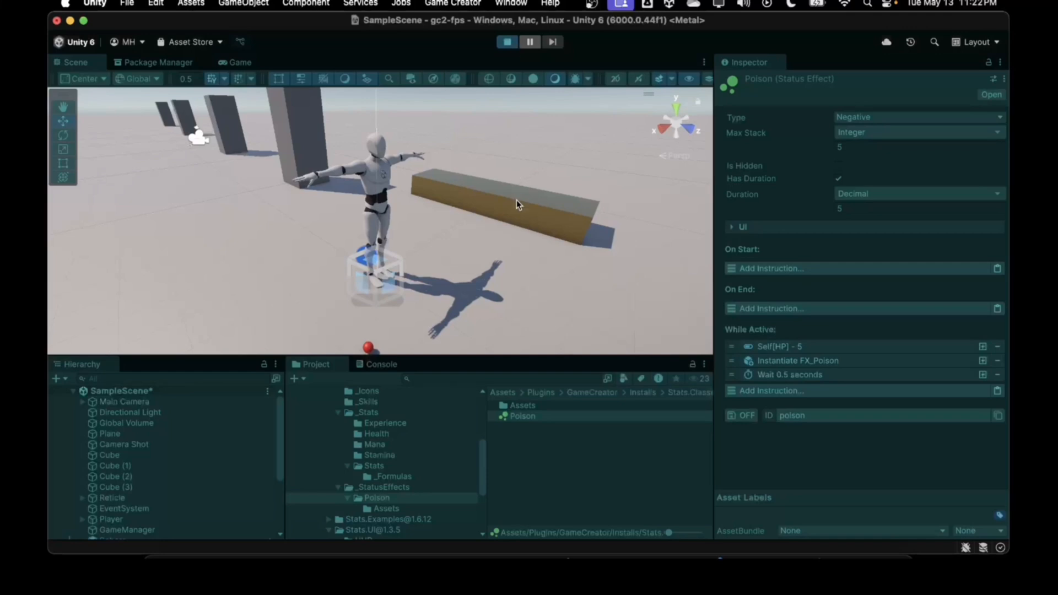
{"action": "key", "text": "w"}
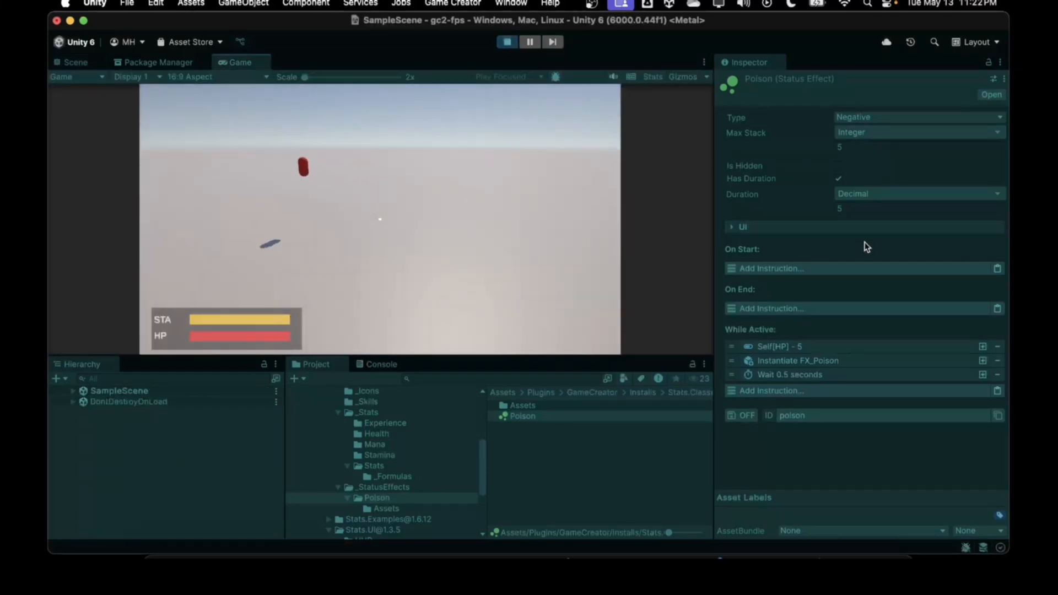
{"action": "key", "text": "w"}
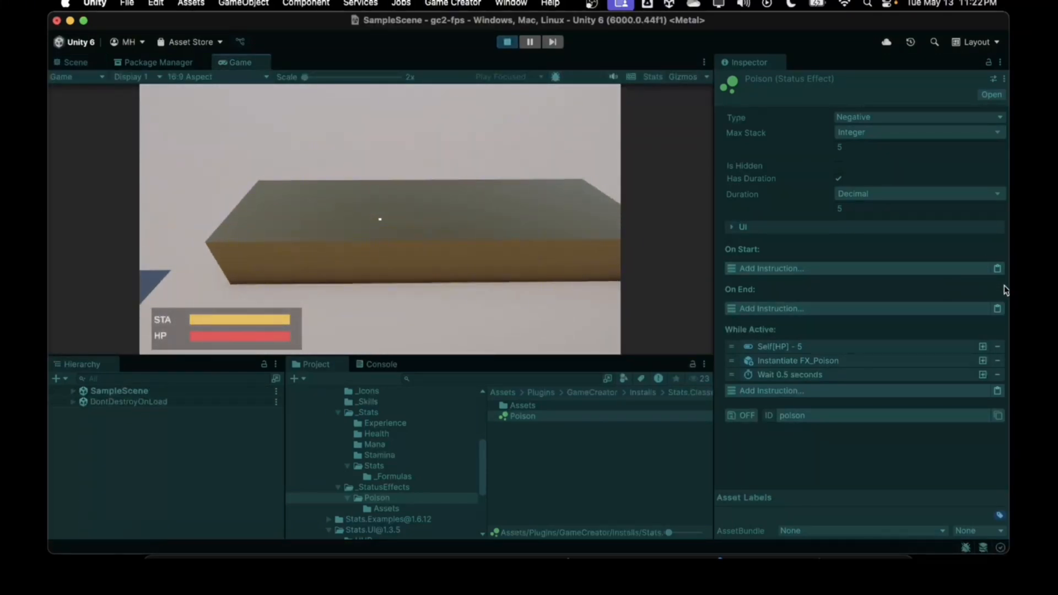
{"action": "key", "text": "w"}
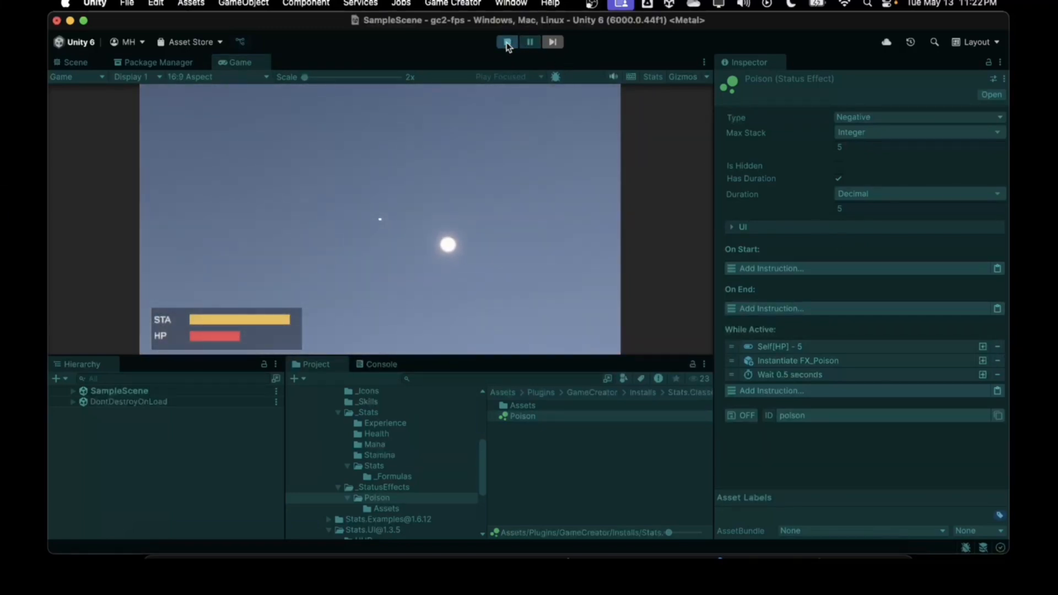
{"action": "left_click", "coordinate": [507, 42]}
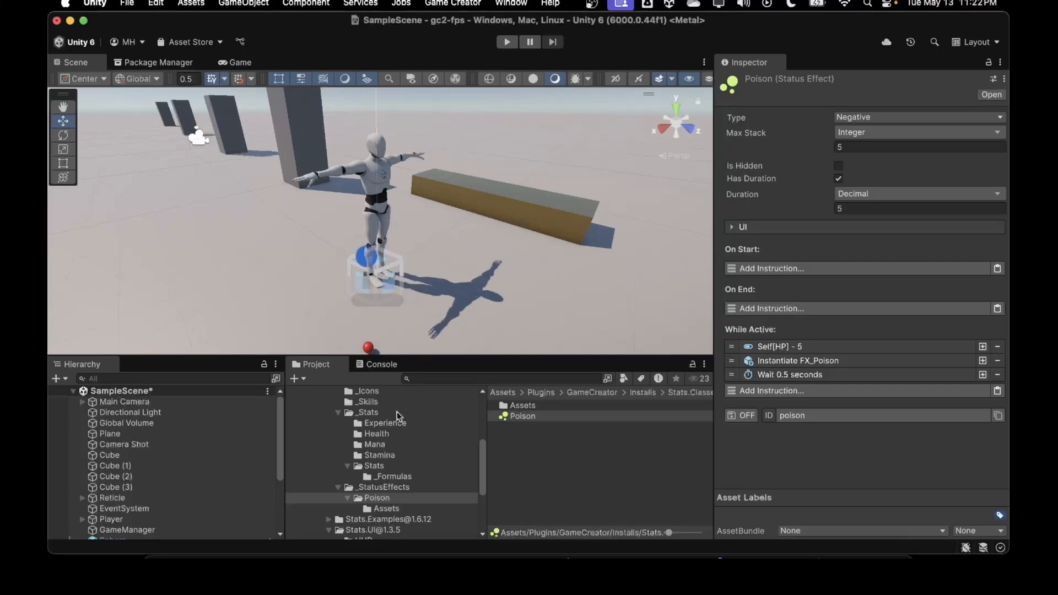
{"action": "scroll", "coordinate": [382, 481], "scroll_direction": "down", "scroll_amount": 3}
{"action": "scroll", "coordinate": [382, 481], "scroll_direction": "up", "scroll_amount": 1}
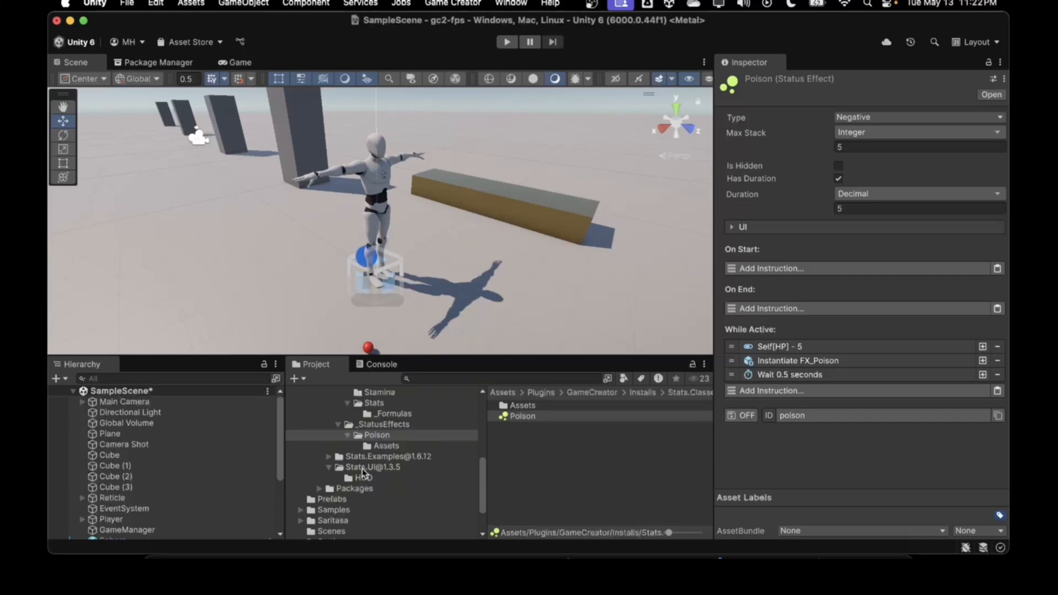
{"action": "left_click", "coordinate": [362, 476]}
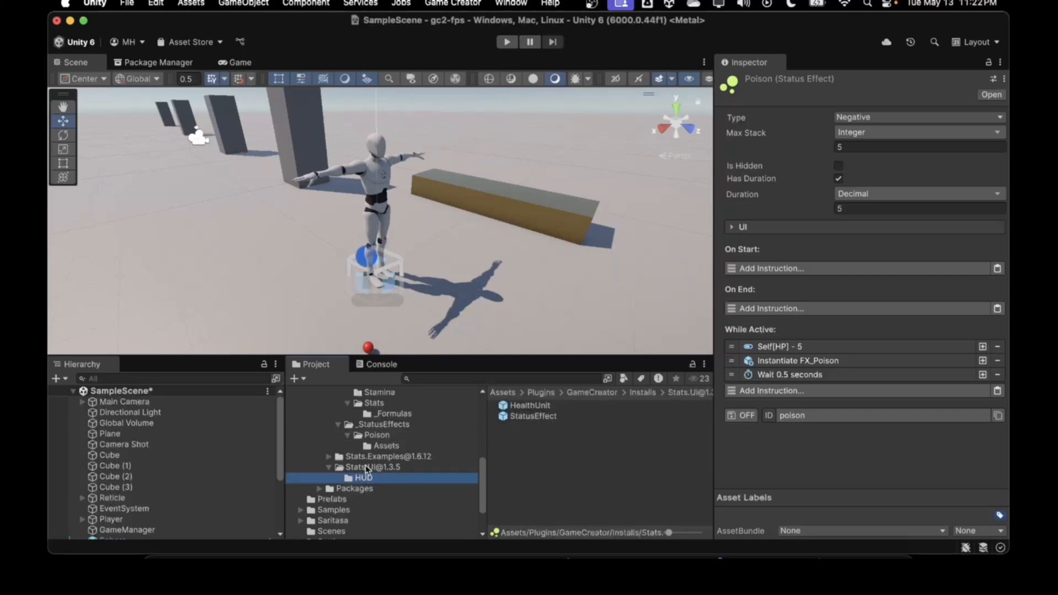
{"action": "left_click", "coordinate": [365, 465]}
{"action": "double_click", "coordinate": [538, 414]}
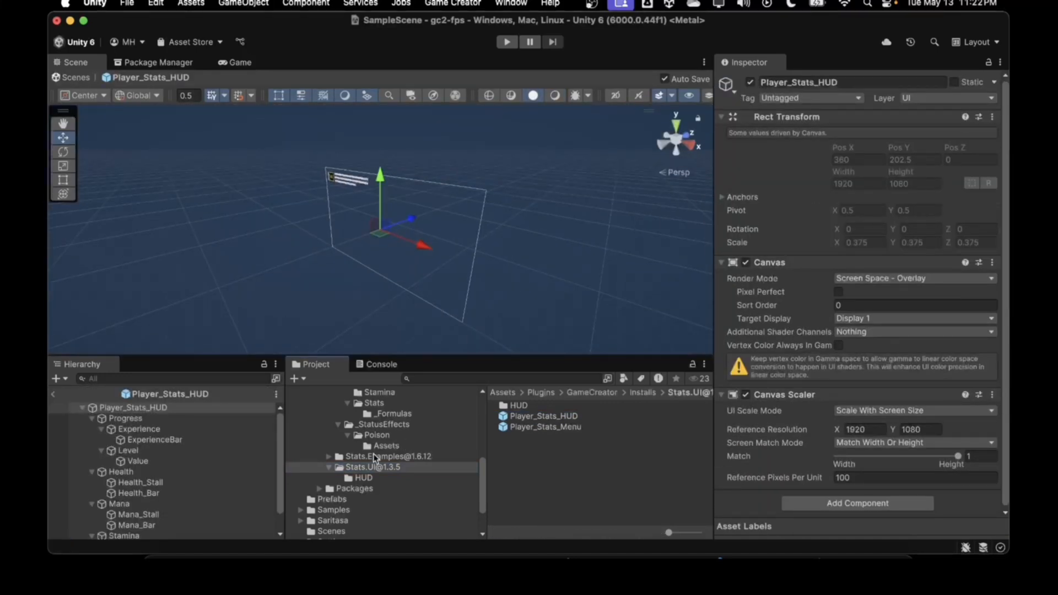
Select the StatusEffects object inside the Player_Stats_HUD prefab and frame it in the scene.
{"action": "scroll", "coordinate": [165, 452], "scroll_direction": "down", "scroll_amount": 2}
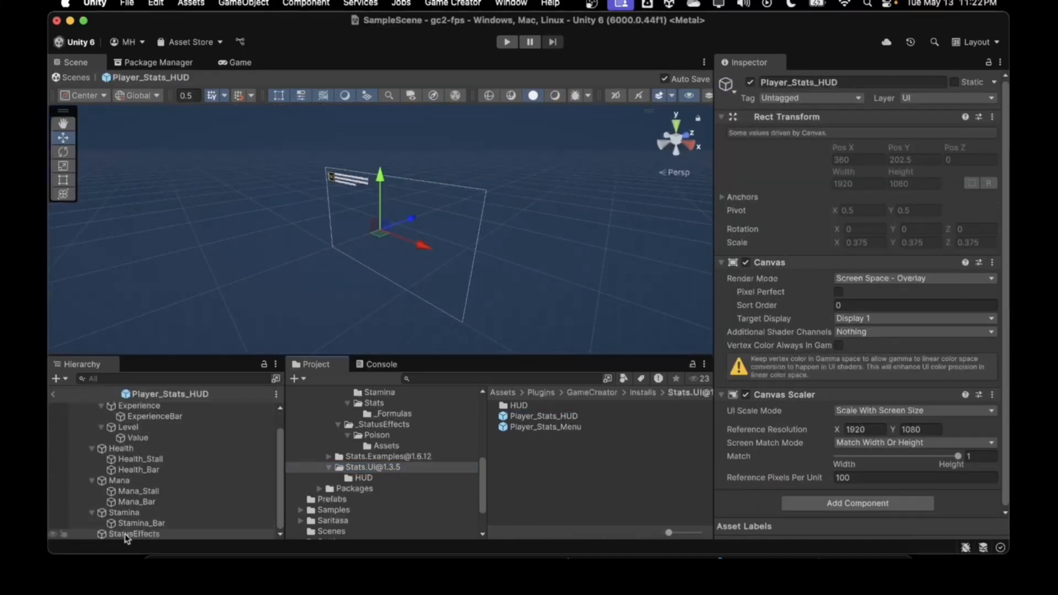
{"action": "left_click", "coordinate": [127, 534]}
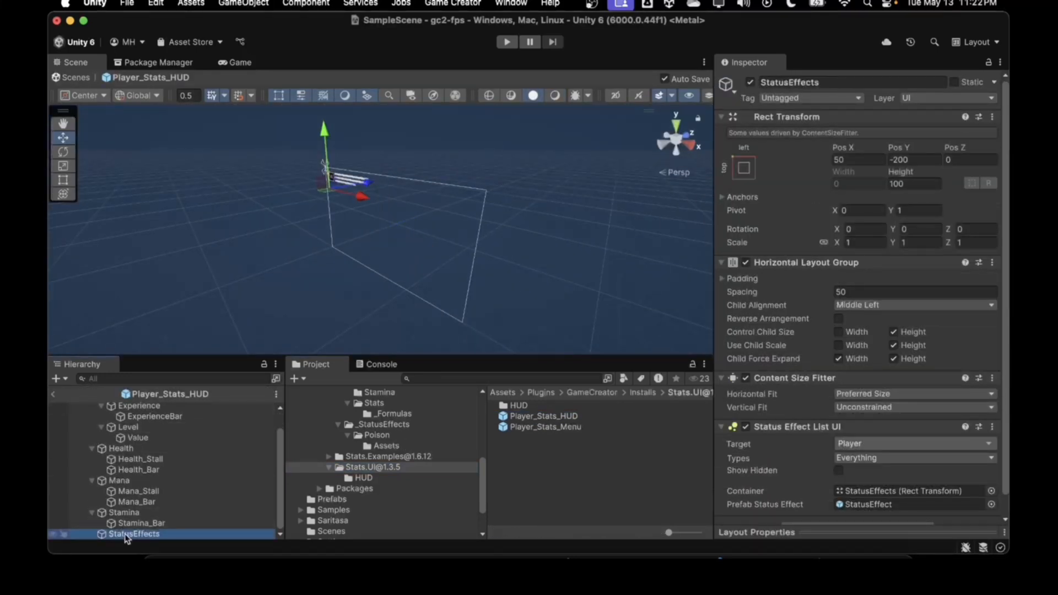
{"action": "double_click", "coordinate": [126, 534]}
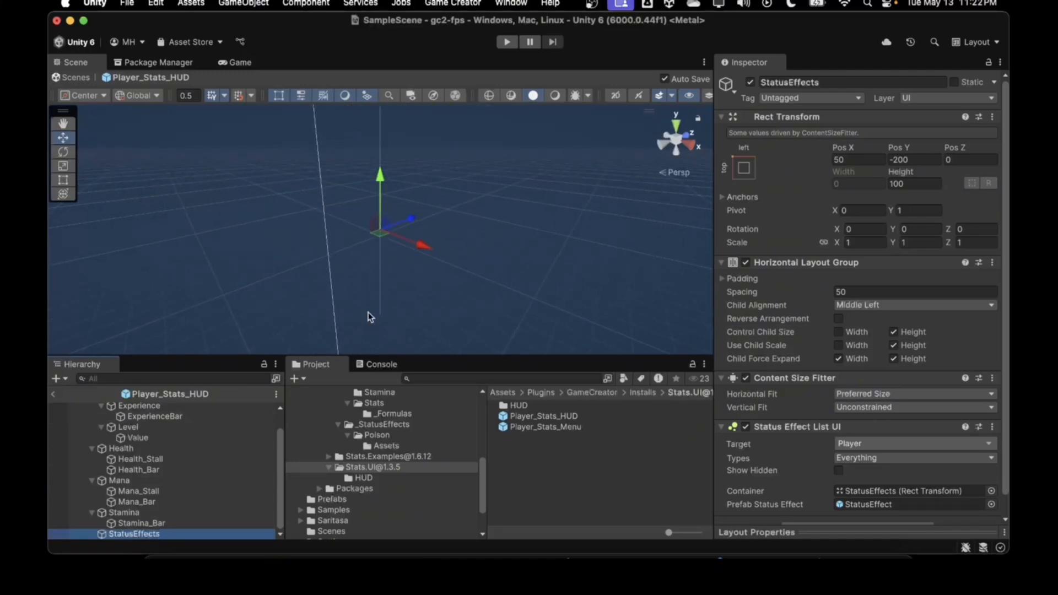
Review the Status Effect List UI settings on StatusEffects and inspect the StatusEffect prefab it references.
{"action": "scroll", "coordinate": [390, 230], "scroll_direction": "down", "scroll_amount": 3}
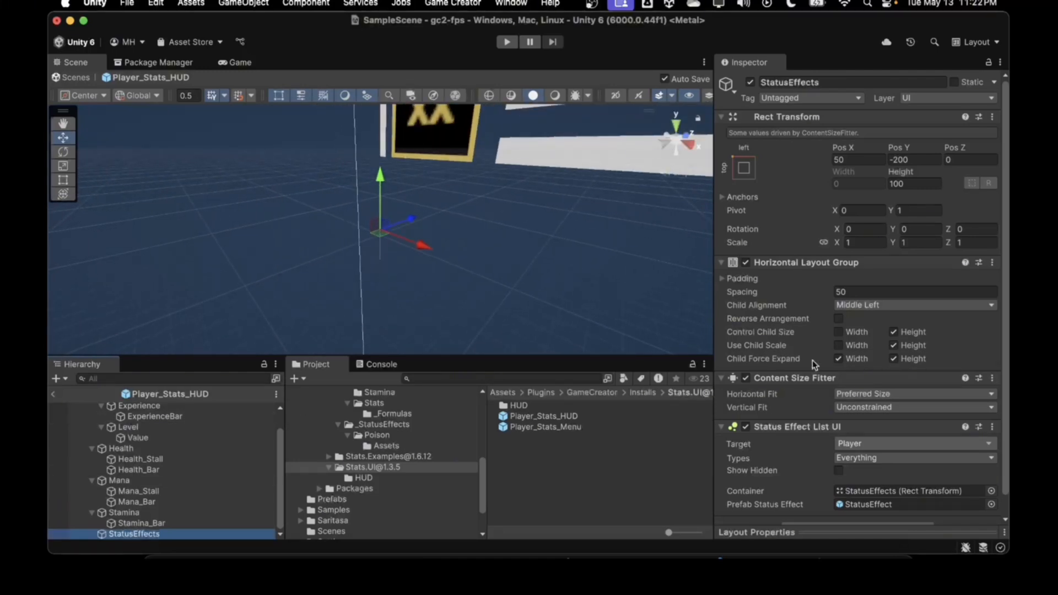
{"action": "scroll", "coordinate": [805, 381], "scroll_direction": "down", "scroll_amount": 1}
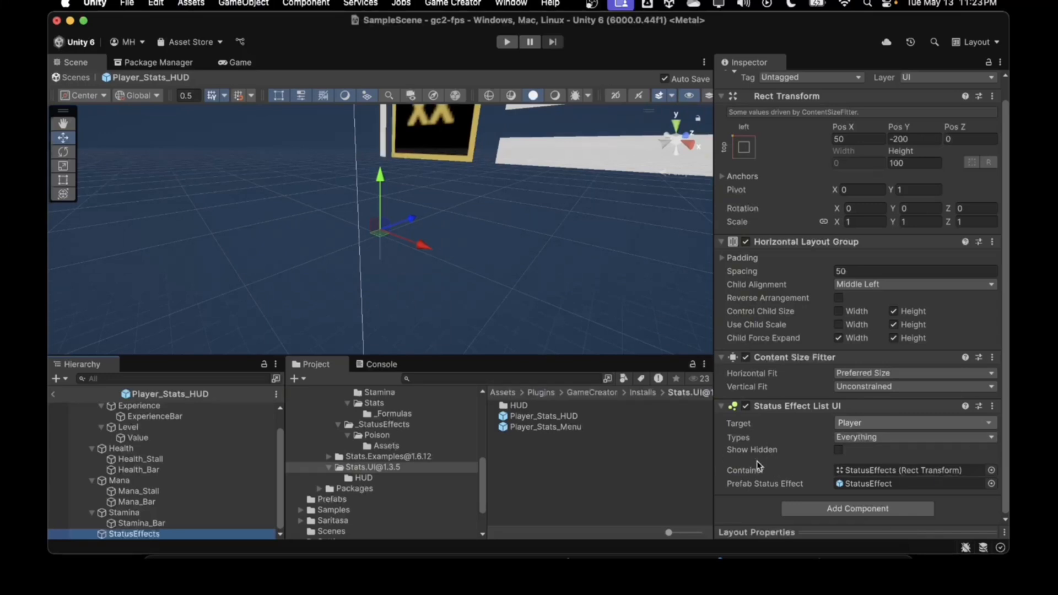
{"action": "left_click", "coordinate": [853, 484]}
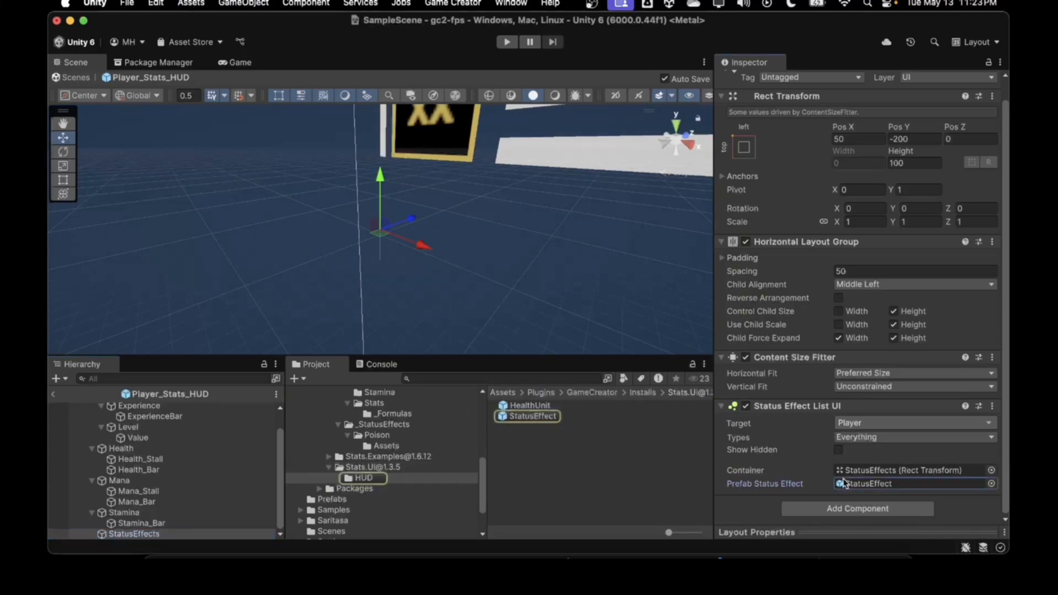
{"action": "double_click", "coordinate": [527, 417]}
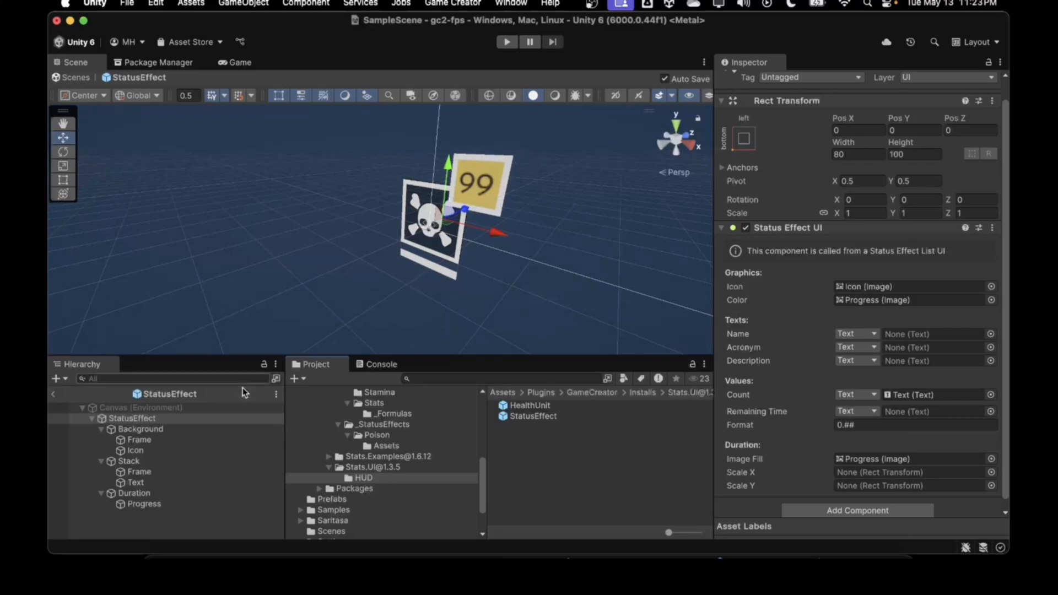
{"action": "left_click", "coordinate": [54, 394]}
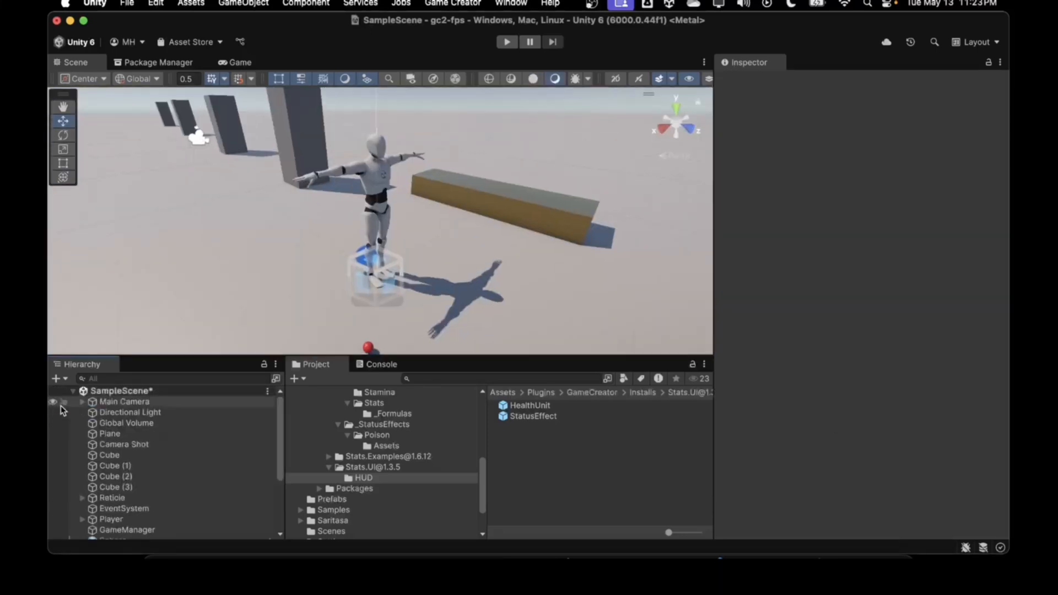
Copy the StatusEffects object from the Player_Stats_HUD prefab and return to the SampleScene.
{"action": "left_click", "coordinate": [369, 468]}
{"action": "double_click", "coordinate": [526, 417]}
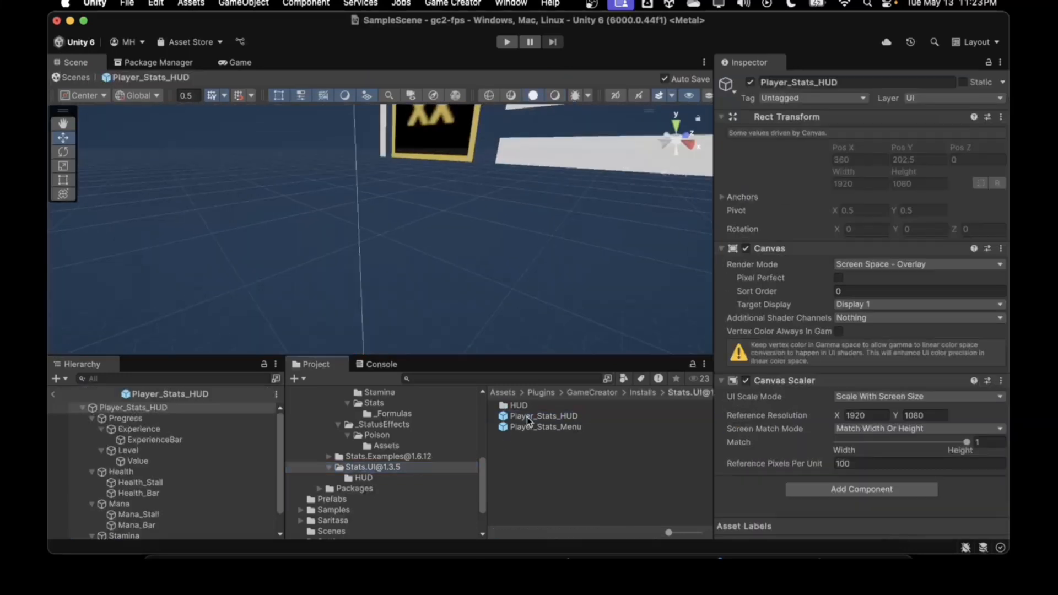
{"action": "scroll", "coordinate": [110, 520], "scroll_direction": "down", "scroll_amount": 2}
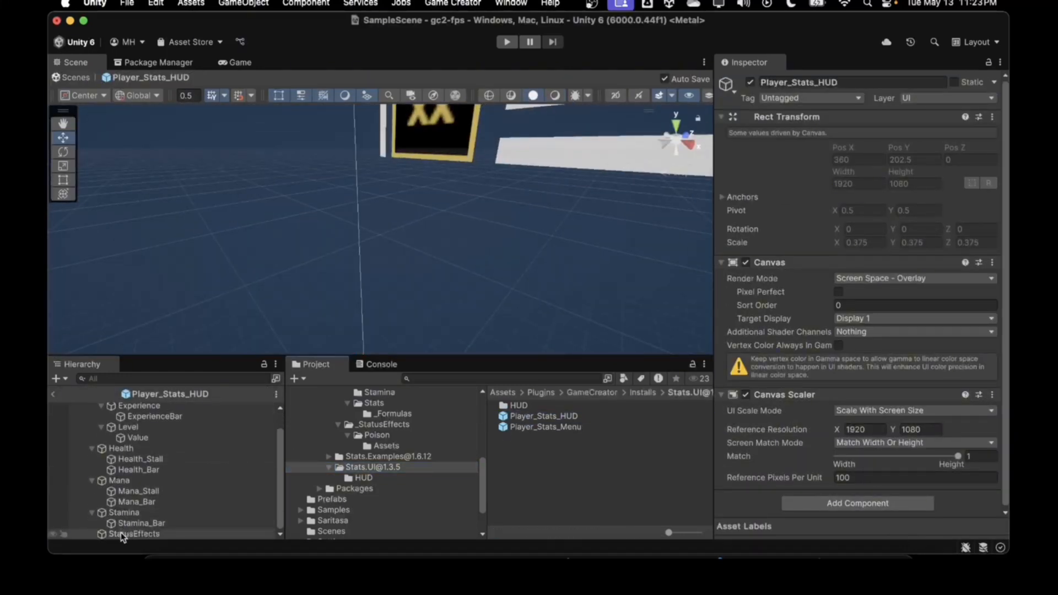
{"action": "right_click", "coordinate": [121, 532]}
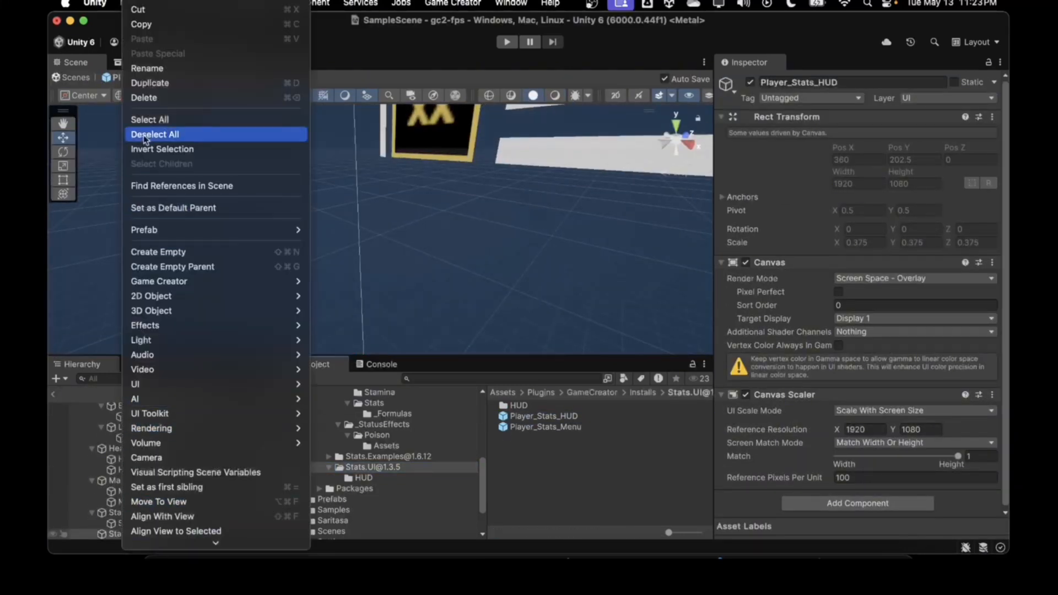
{"action": "left_click", "coordinate": [156, 299]}
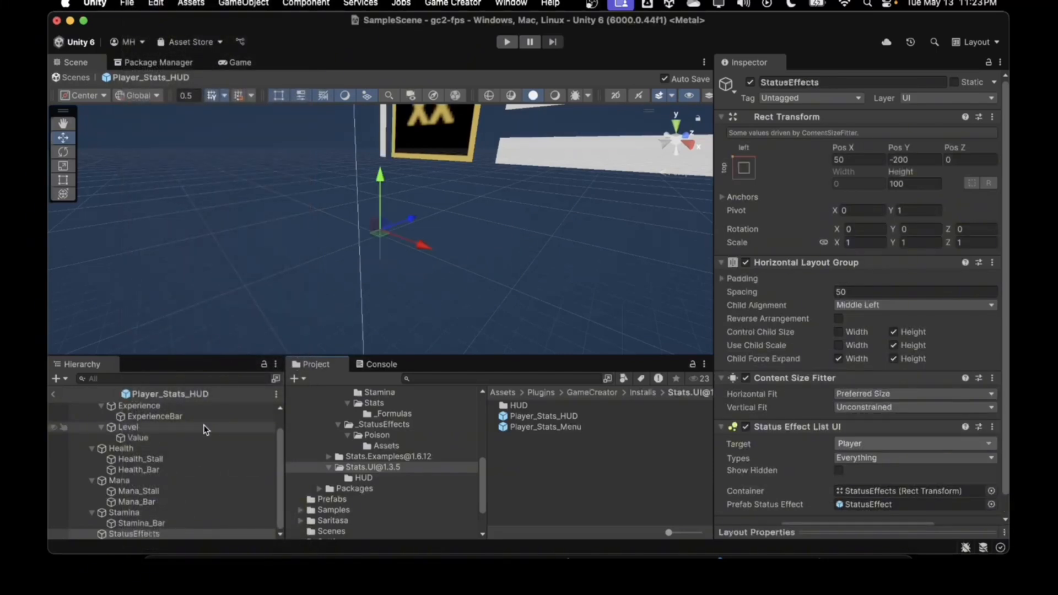
{"action": "left_click", "coordinate": [53, 394]}
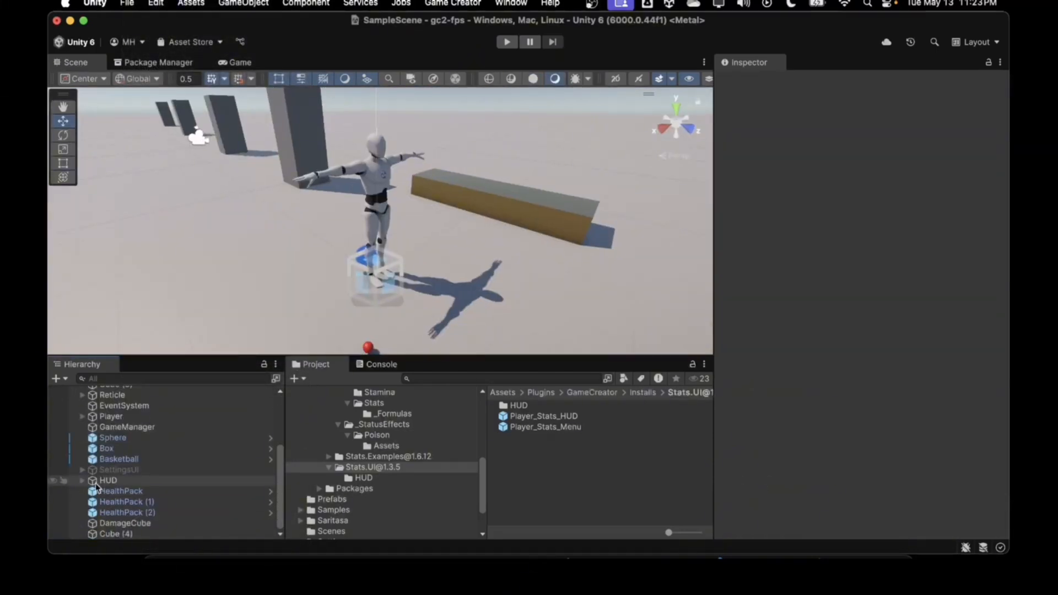
Paste the StatusEffects object under the scene's HUD object as a sibling of Panel.
{"action": "left_click", "coordinate": [82, 481]}
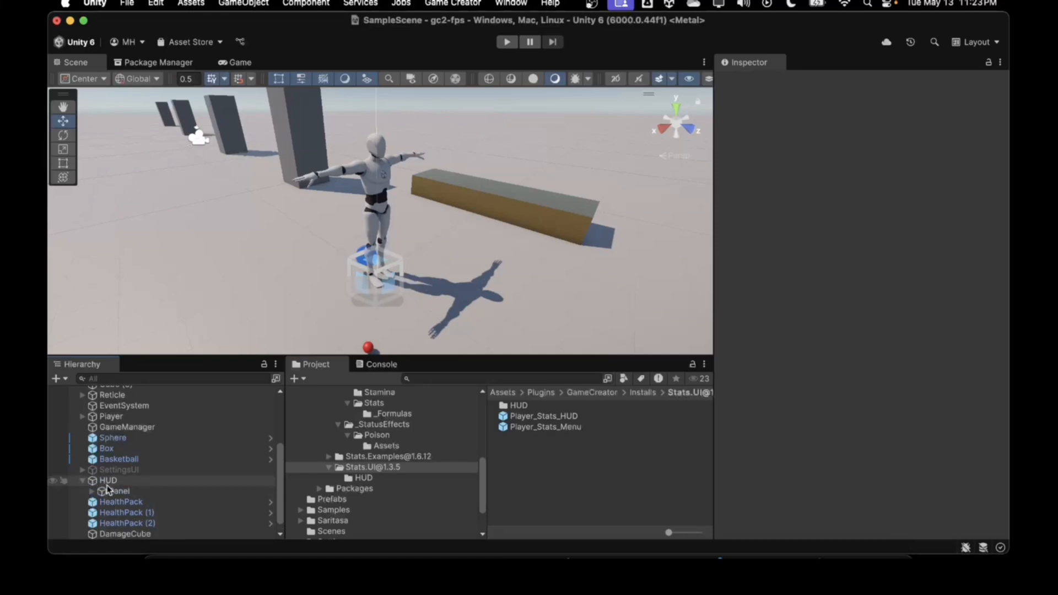
{"action": "left_click", "coordinate": [91, 492]}
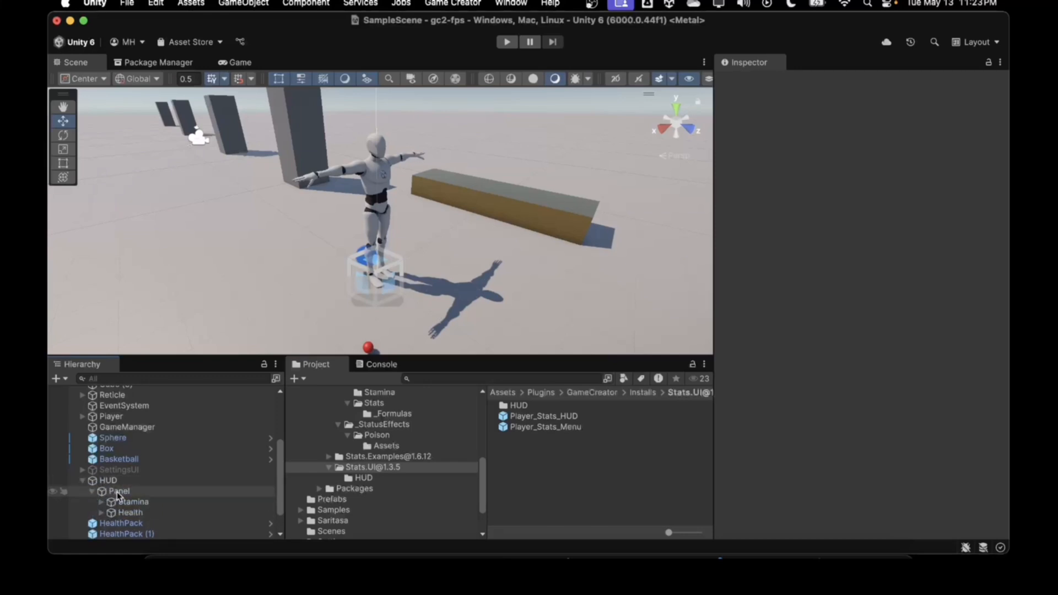
{"action": "left_click", "coordinate": [117, 491]}
{"action": "right_click", "coordinate": [117, 491]}
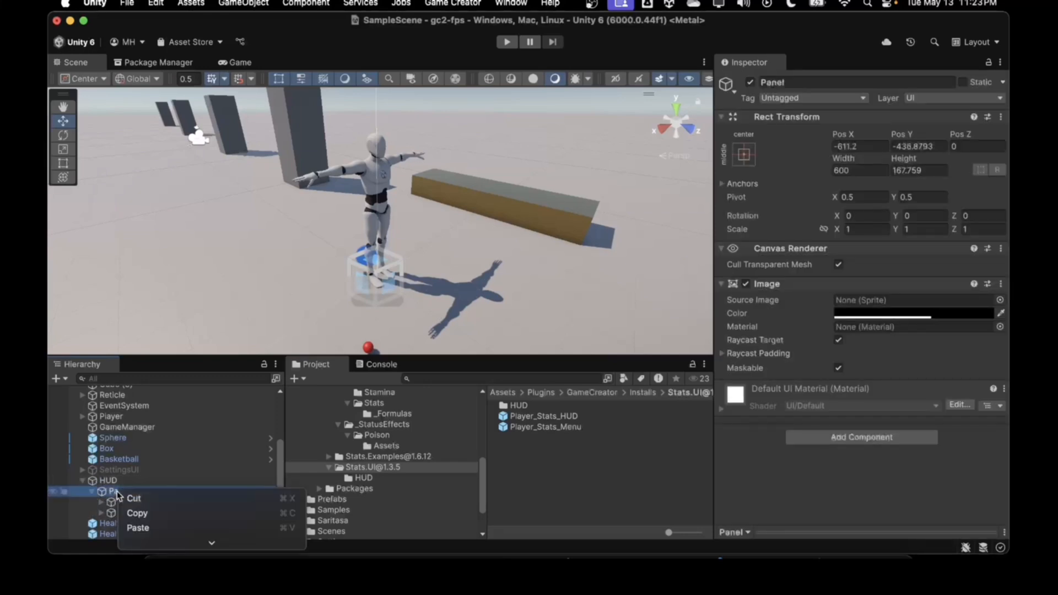
{"action": "left_click", "coordinate": [128, 525]}
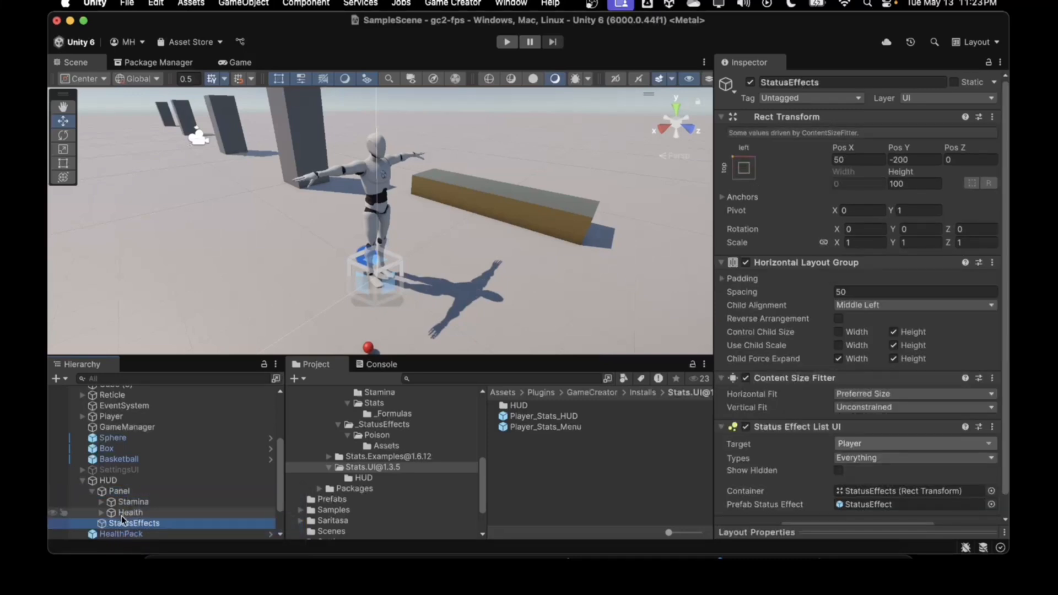
{"action": "left_click", "coordinate": [91, 491]}
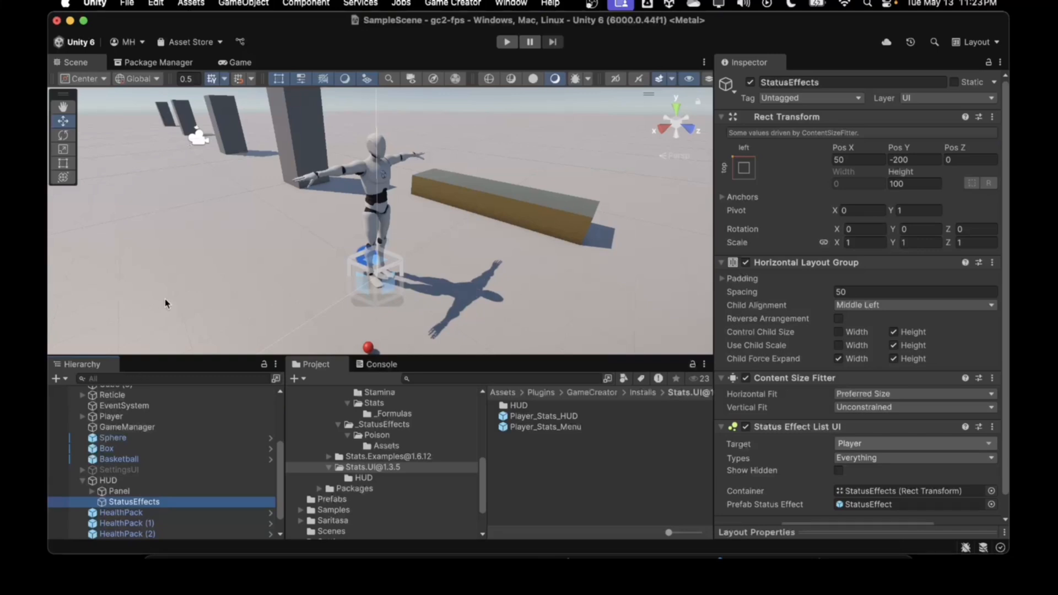
Switch the scene view to 2D and frame the whole HUD canvas.
{"action": "left_click", "coordinate": [613, 78]}
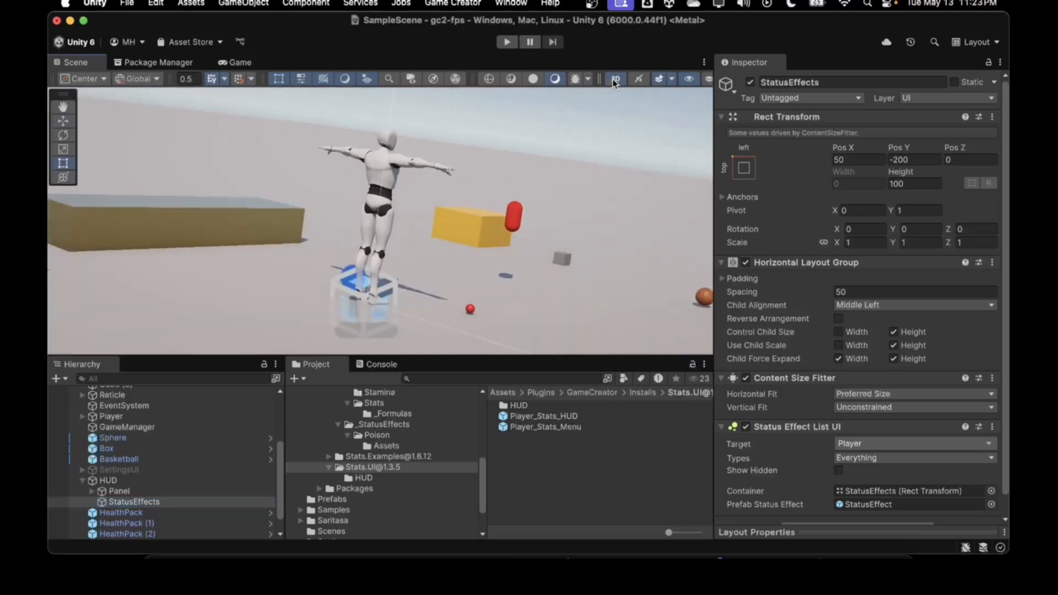
{"action": "scroll", "coordinate": [302, 290], "scroll_direction": "down", "scroll_amount": 5}
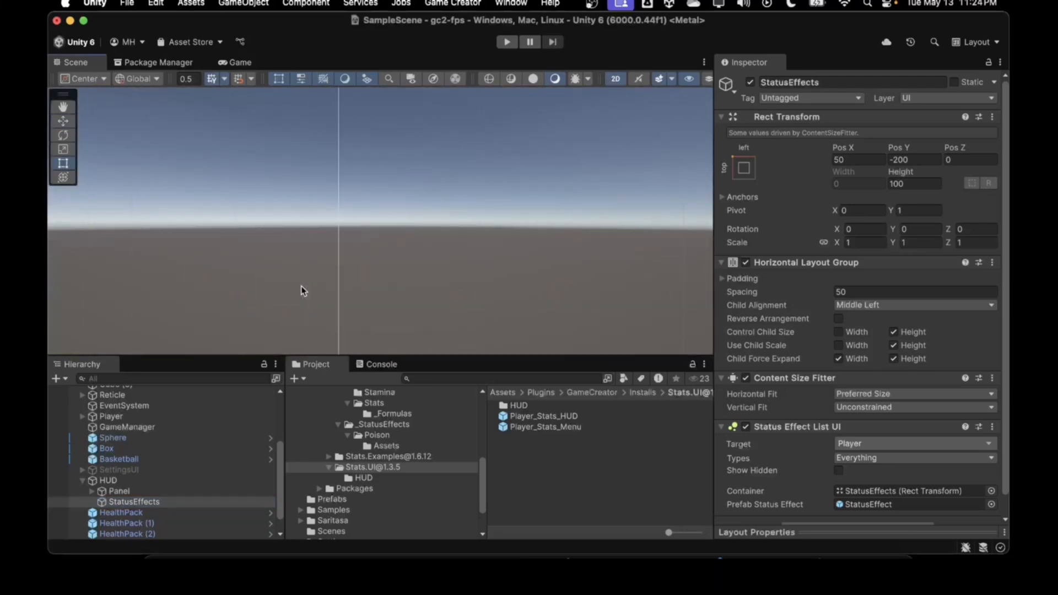
{"action": "scroll", "coordinate": [332, 270], "scroll_direction": "down", "scroll_amount": 5}
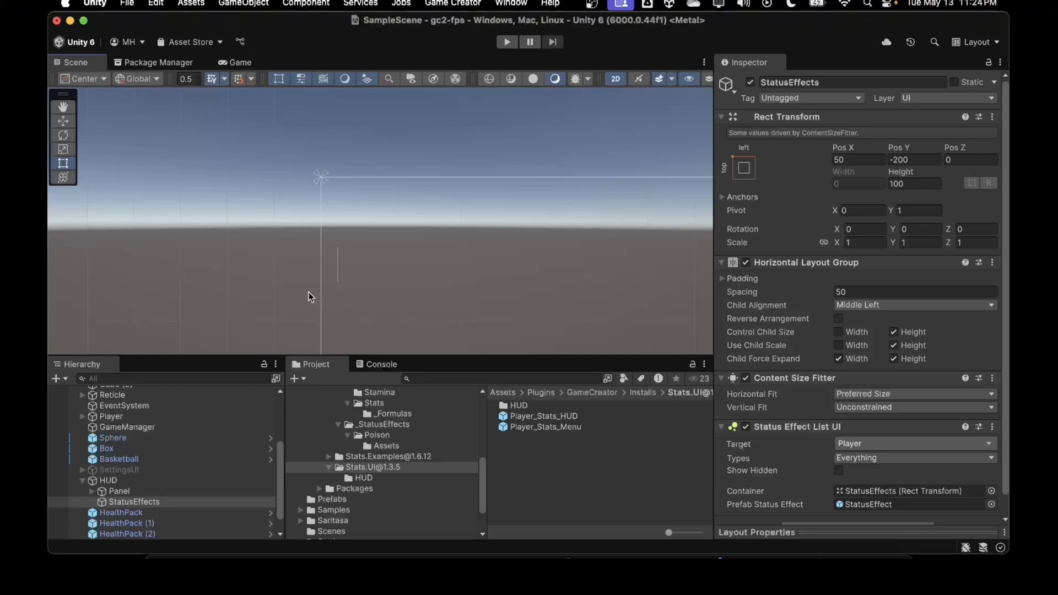
{"action": "left_click_drag", "start_coordinate": [316, 293], "coordinate": [255, 220]}
{"action": "middle_click_drag", "start_coordinate": [287, 246], "coordinate": [241, 196]}
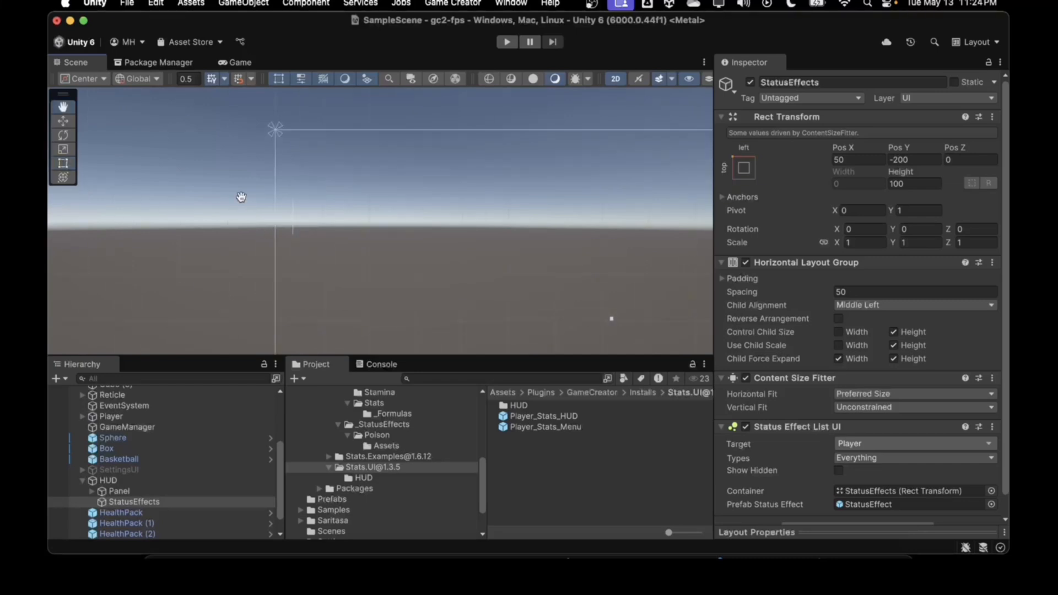
{"action": "key", "text": "f"}
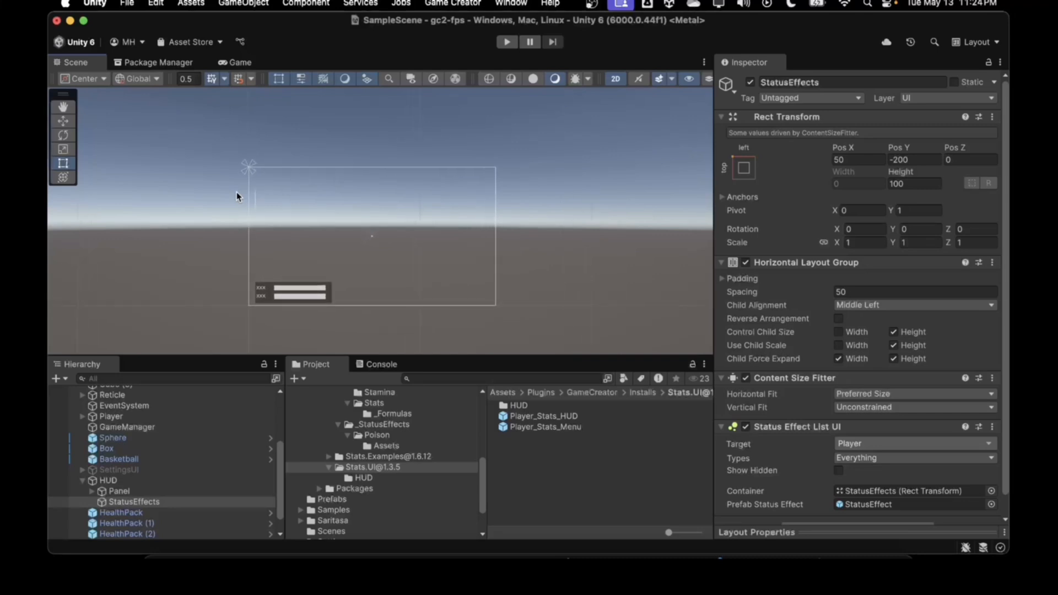
{"action": "scroll", "coordinate": [237, 197], "scroll_direction": "up", "scroll_amount": 2}
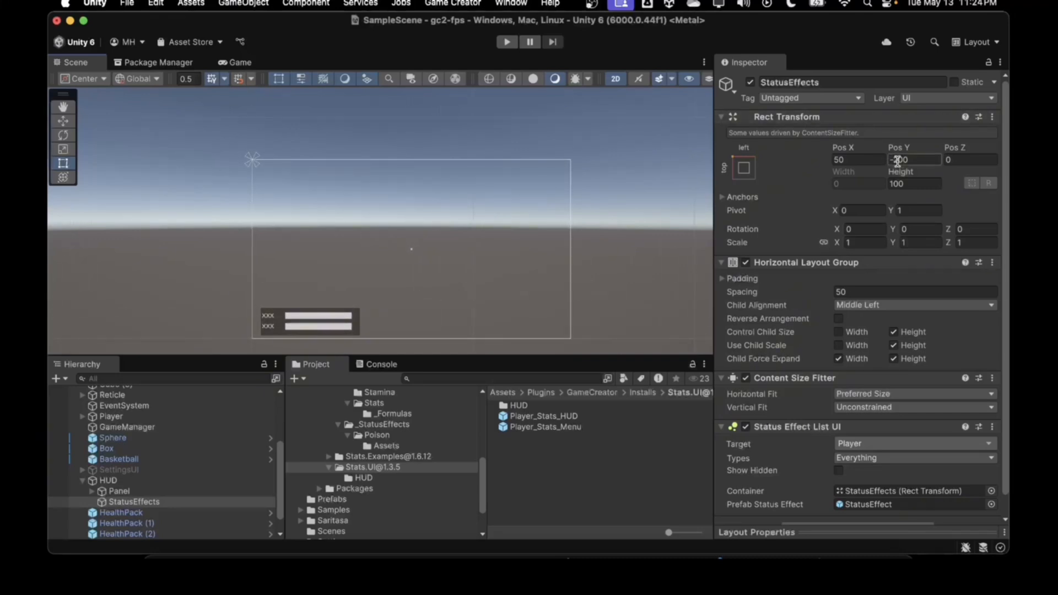
Set the StatusEffects object's Pos Y to -100 and check the HUD in the Game view.
{"action": "left_click", "coordinate": [741, 168]}
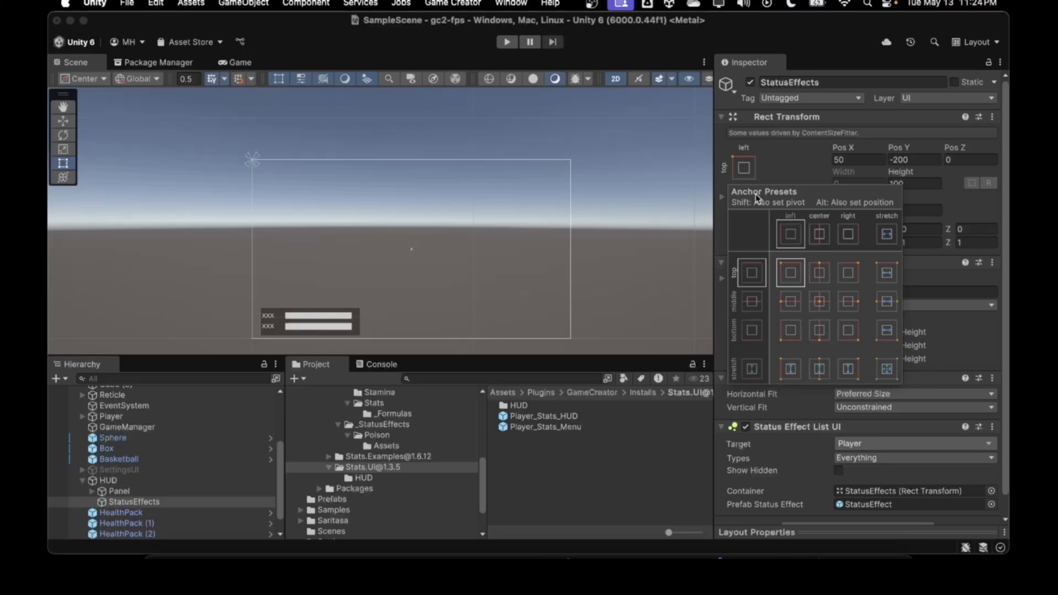
{"action": "left_click", "coordinate": [901, 146]}
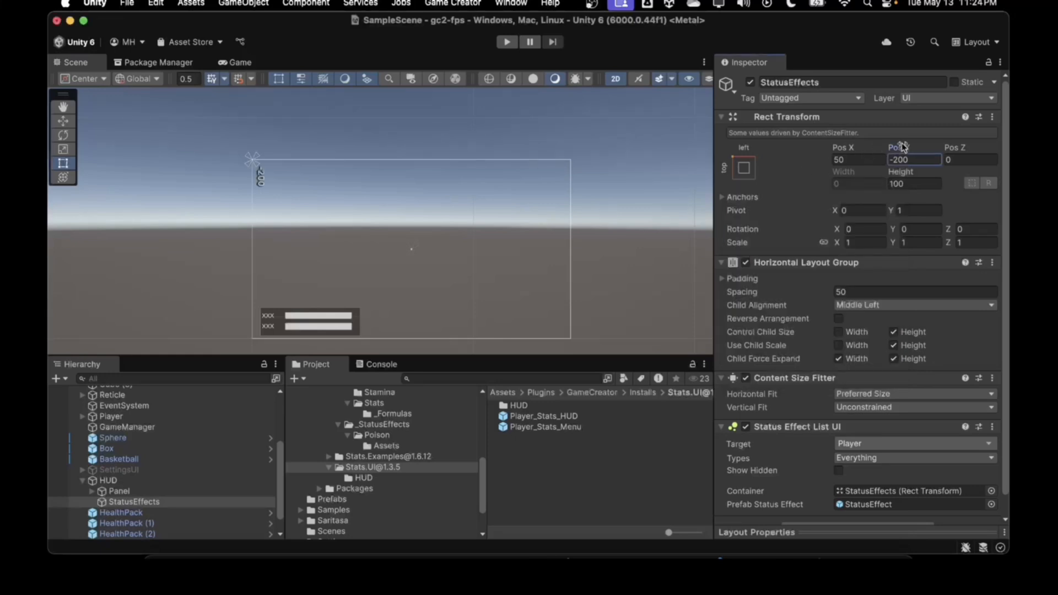
{"action": "left_click_drag", "start_coordinate": [901, 146], "coordinate": [1006, 130]}
{"action": "left_click", "coordinate": [902, 160]}
{"action": "type", "text": "0"}
{"action": "type", "text": "50"}
{"action": "key", "text": "BackSpace"}
{"action": "key", "text": "BackSpace"}
{"action": "type", "text": "1100"}
{"action": "left_click", "coordinate": [238, 63]}
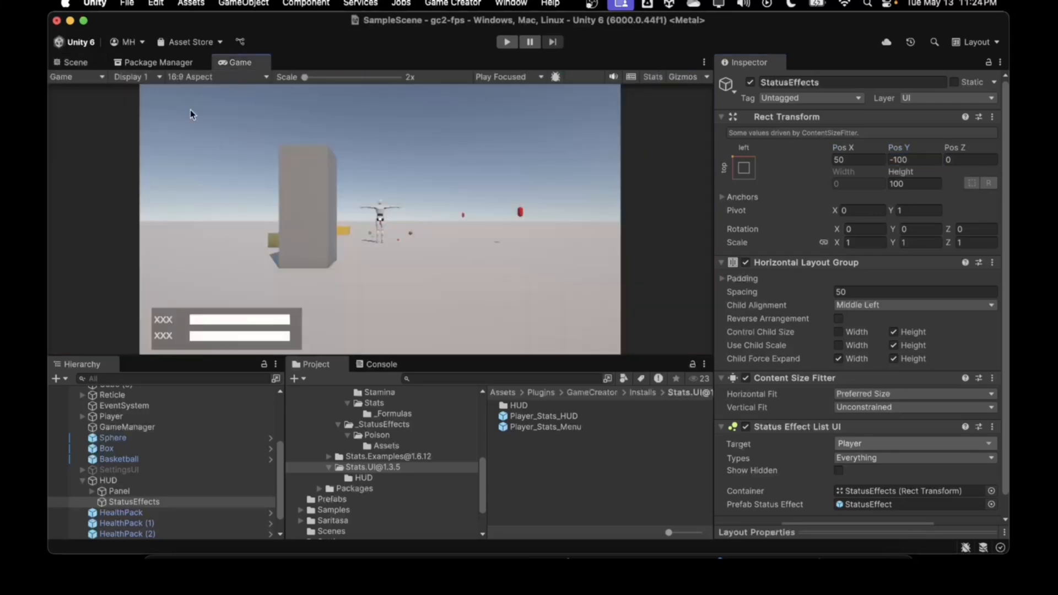
{"action": "left_click", "coordinate": [81, 65]}
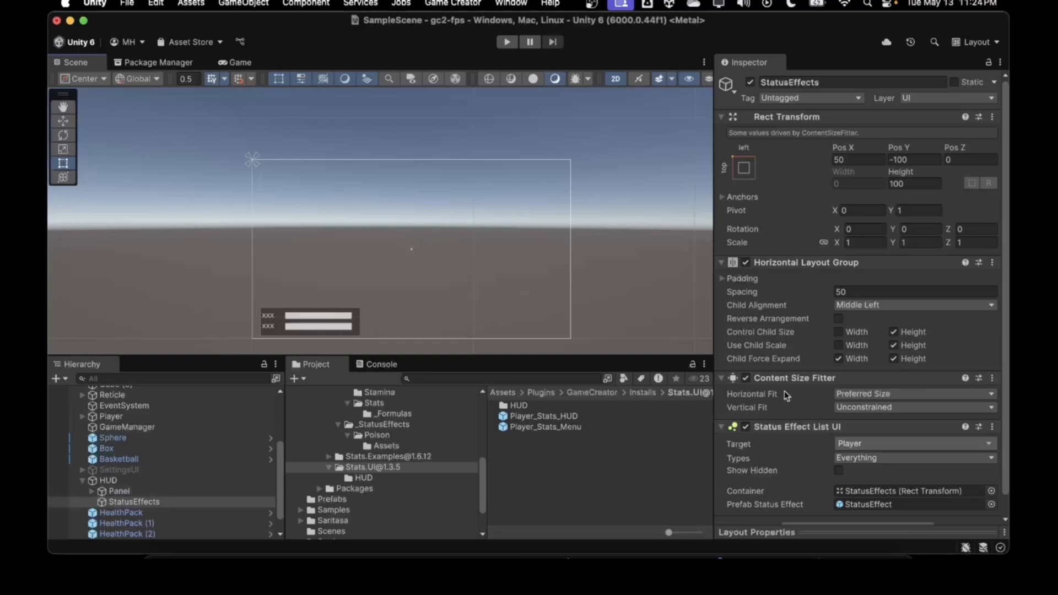
Playtest the scene, walking the player into the poison trigger cube and a red health pack to check the HUD's status effect display.
{"action": "scroll", "coordinate": [785, 391], "scroll_direction": "down", "scroll_amount": 1}
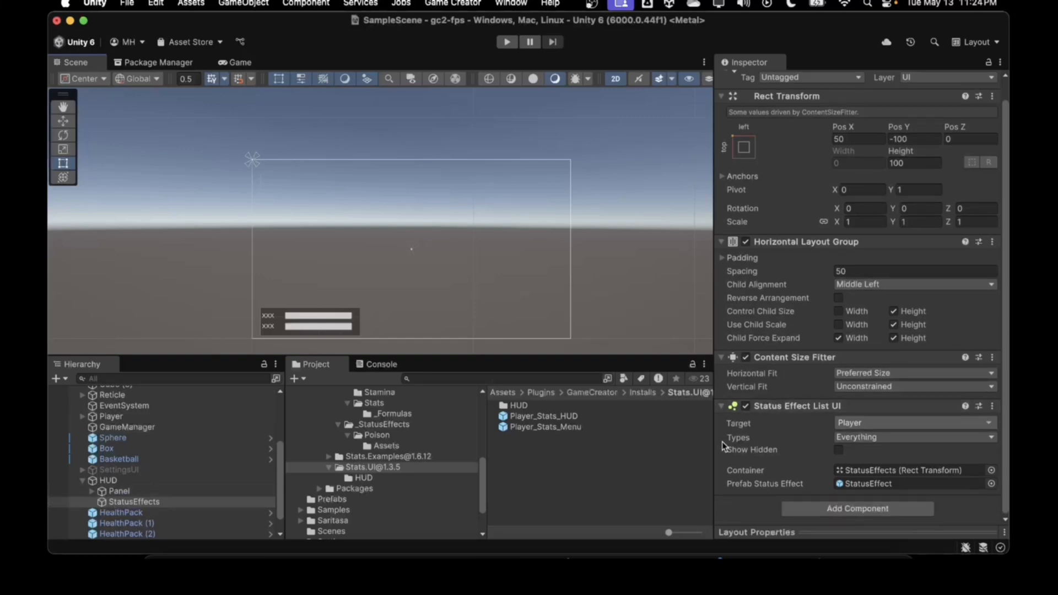
{"action": "left_click", "coordinate": [505, 43]}
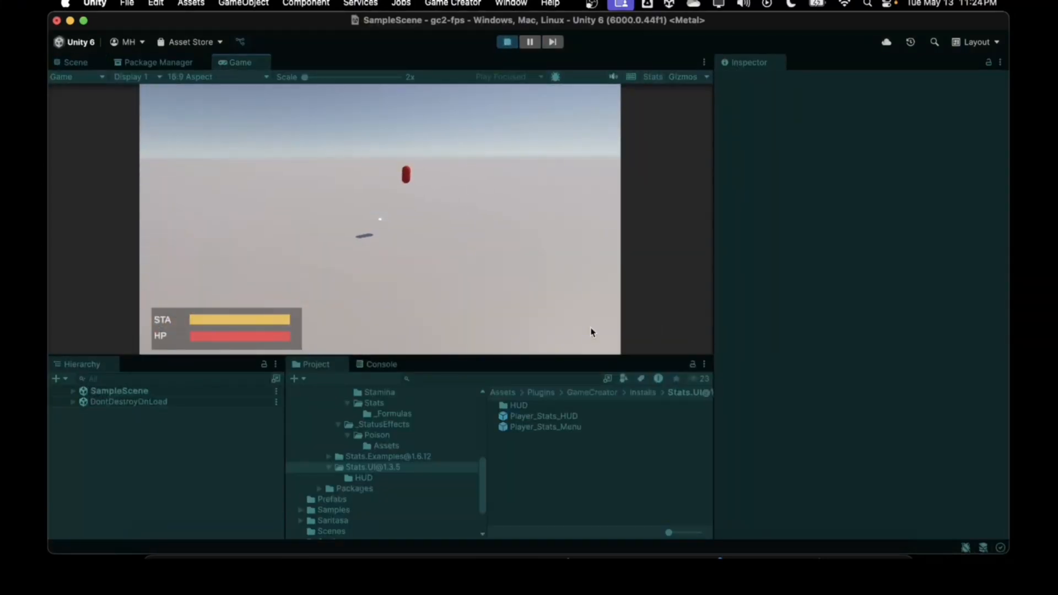
{"action": "key", "text": "w"}
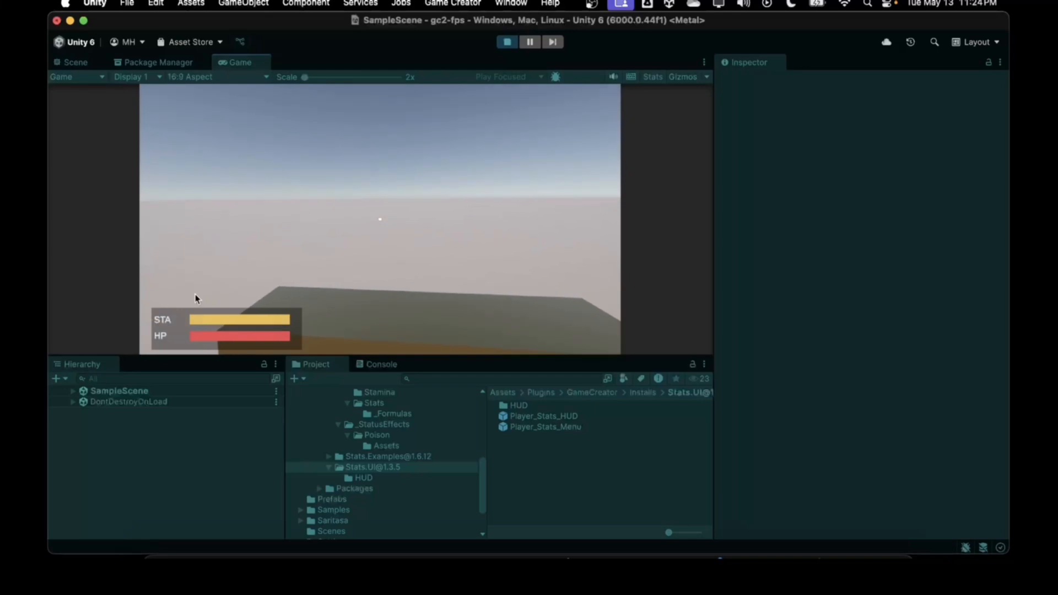
{"action": "key", "text": "w"}
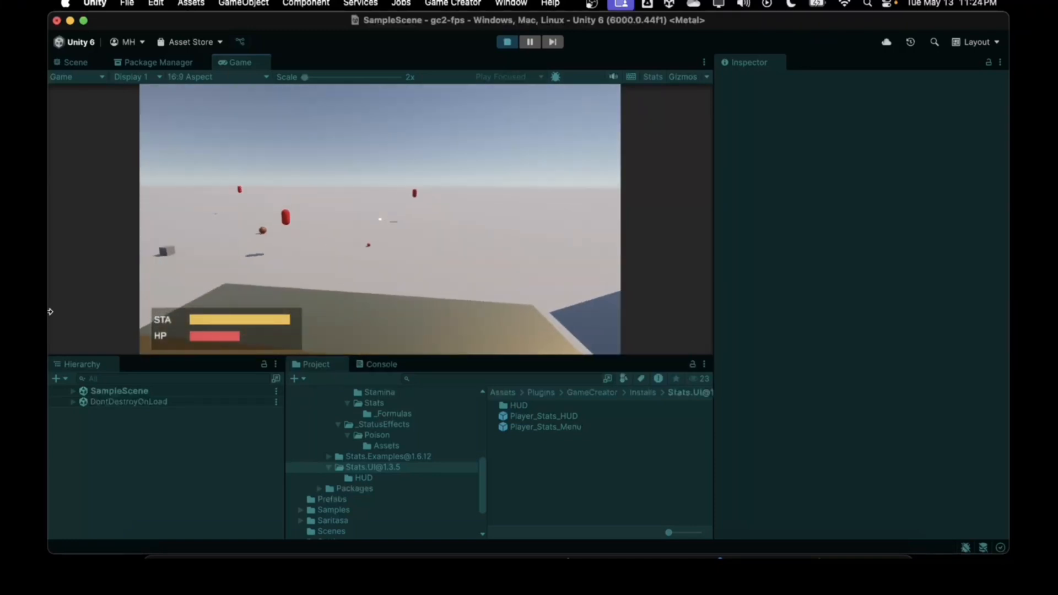
{"action": "key", "text": "a"}
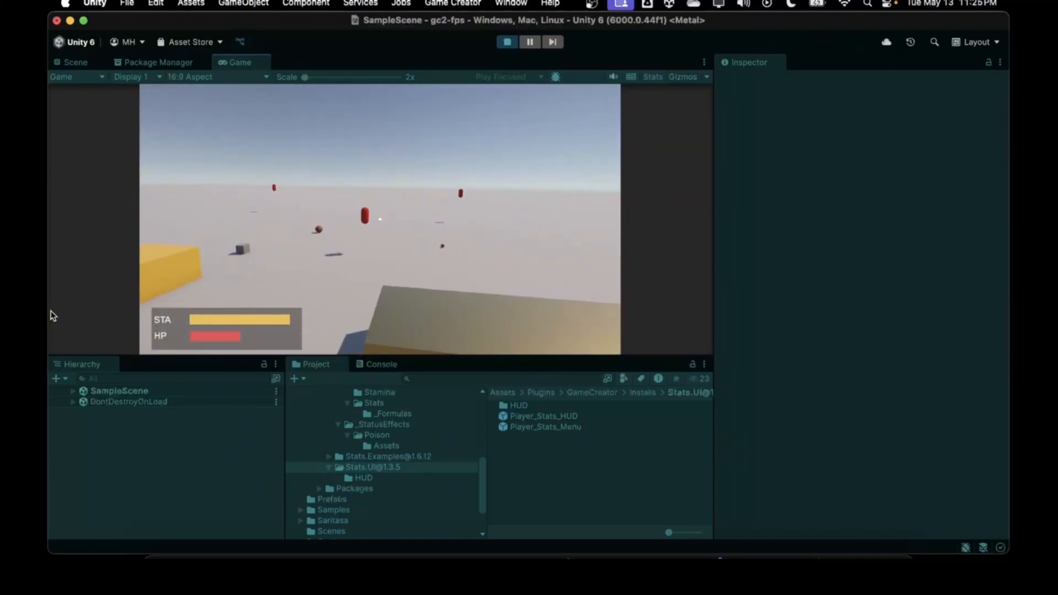
{"action": "key", "text": "w"}
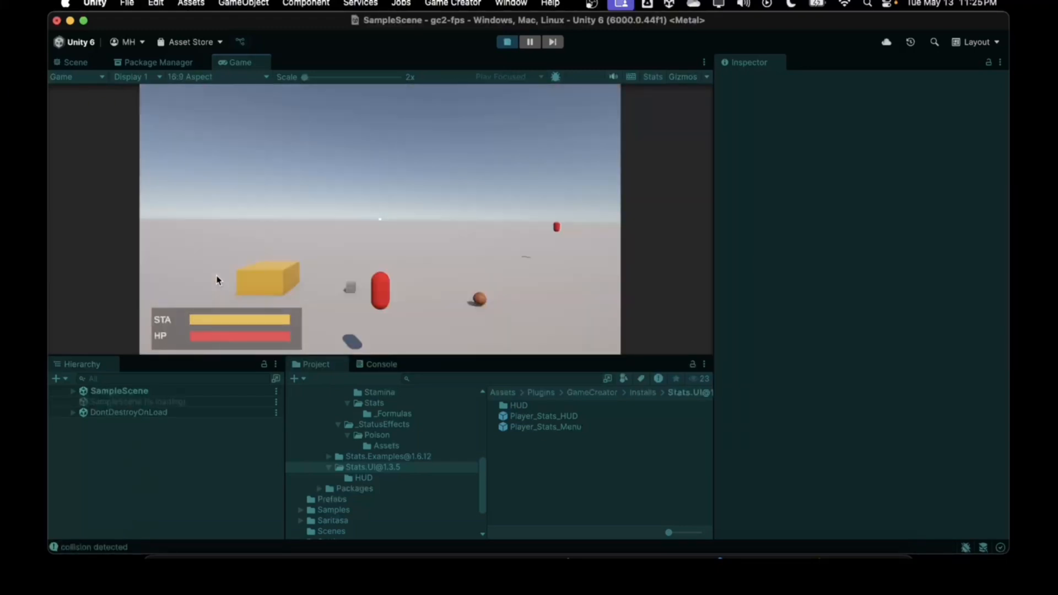
Walk the player back into the poison trigger cube to recheck the status effect display, and end the playtest.
{"action": "key", "text": "w"}
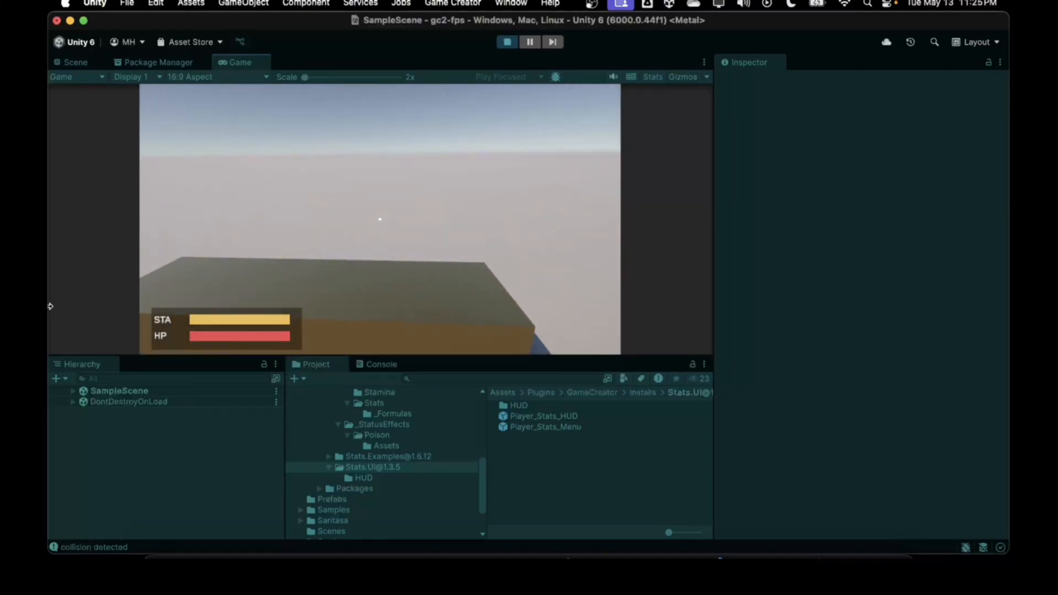
{"action": "key", "text": "w"}
{"action": "key", "text": "s"}
{"action": "key", "text": "w"}
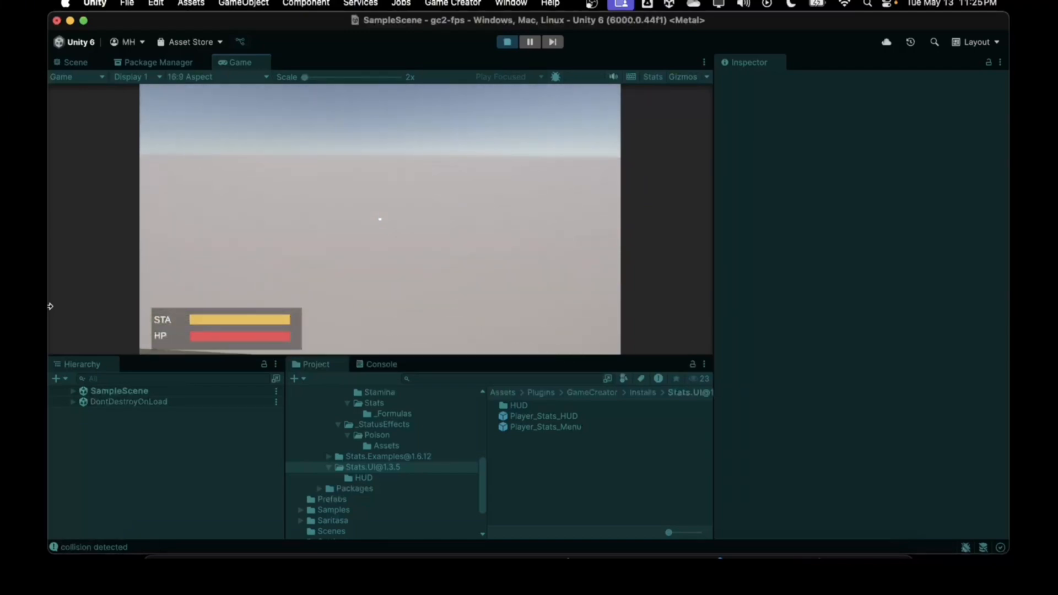
{"action": "key", "text": "s"}
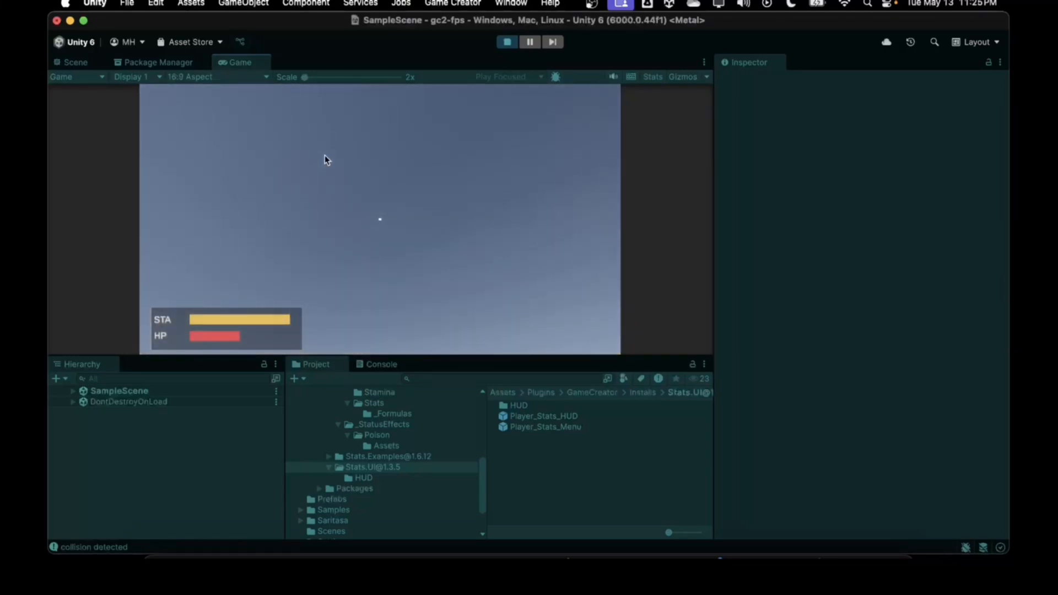
{"action": "key", "text": "Escape"}
{"action": "left_click", "coordinate": [507, 42]}
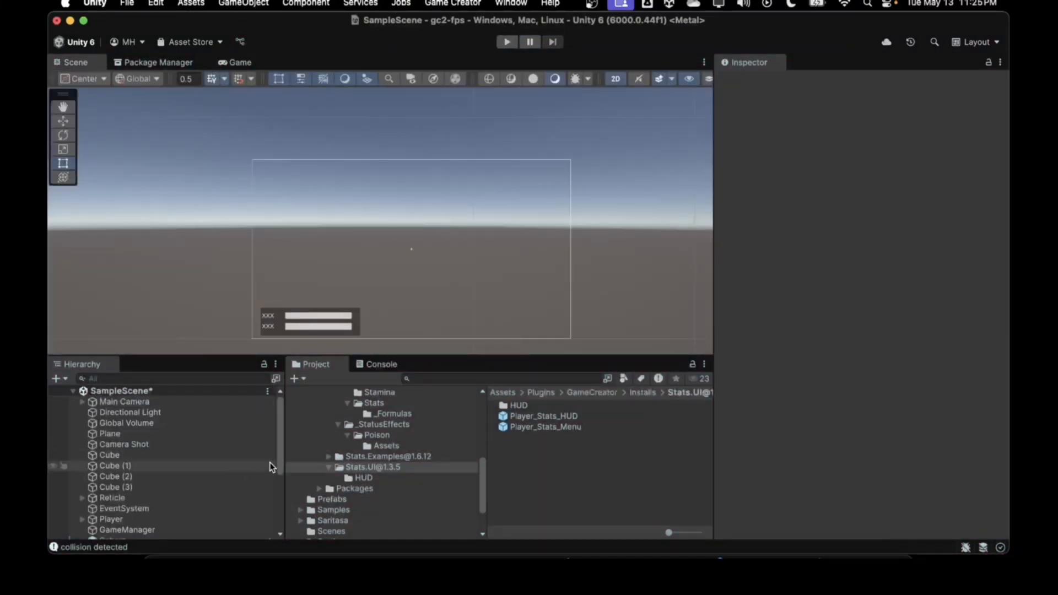
Create a Game Creator Status Effect asset named Radiation in the project's Stats folder.
{"action": "scroll", "coordinate": [331, 499], "scroll_direction": "down", "scroll_amount": 3}
{"action": "left_click", "coordinate": [336, 498]}
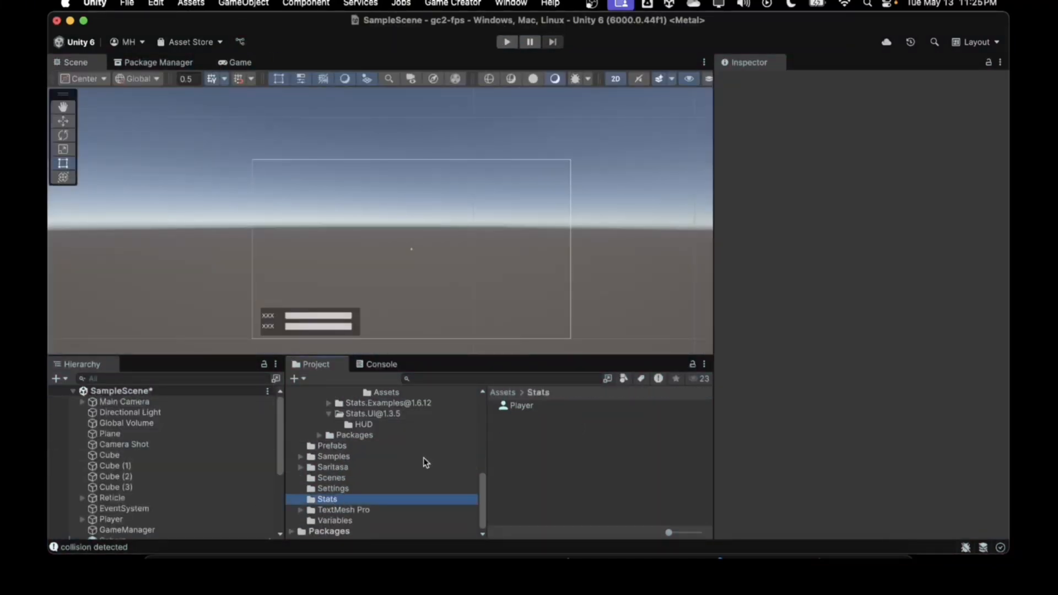
{"action": "right_click", "coordinate": [523, 445]}
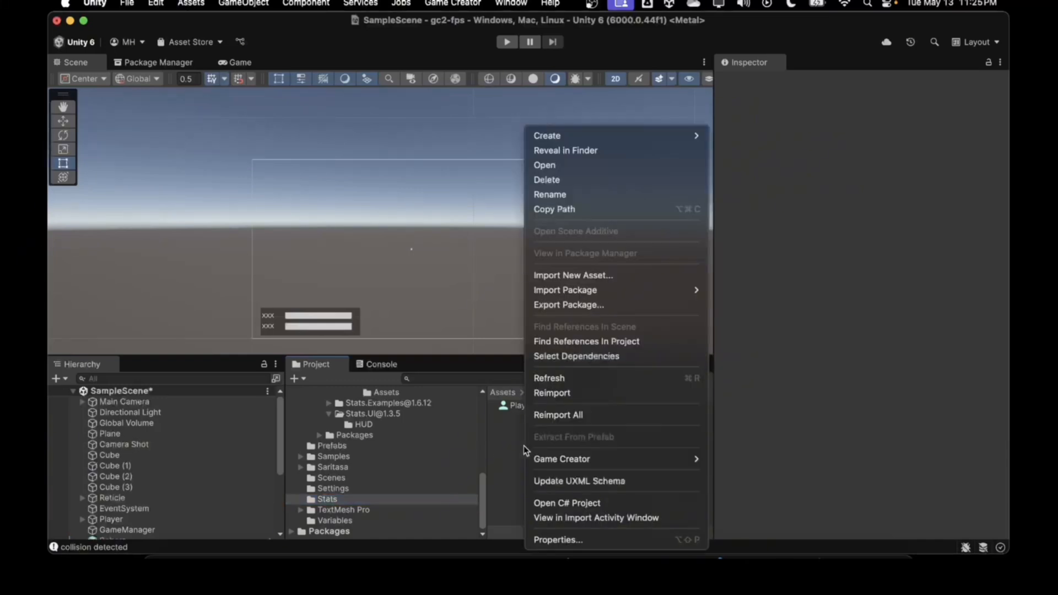
{"action": "mouse_move", "coordinate": [589, 137]}
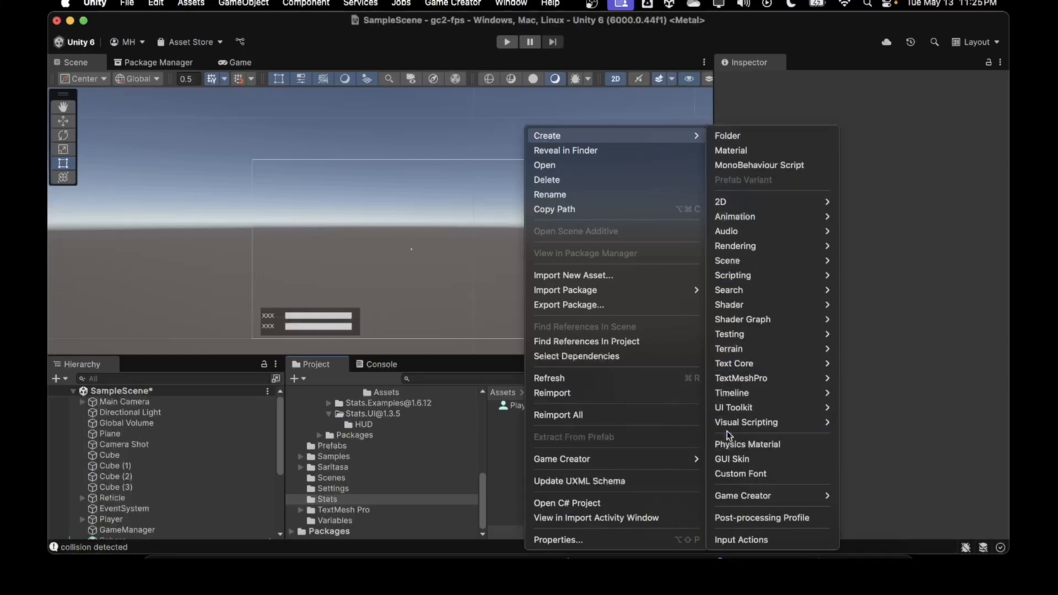
{"action": "mouse_move", "coordinate": [788, 496]}
{"action": "mouse_move", "coordinate": [882, 489]}
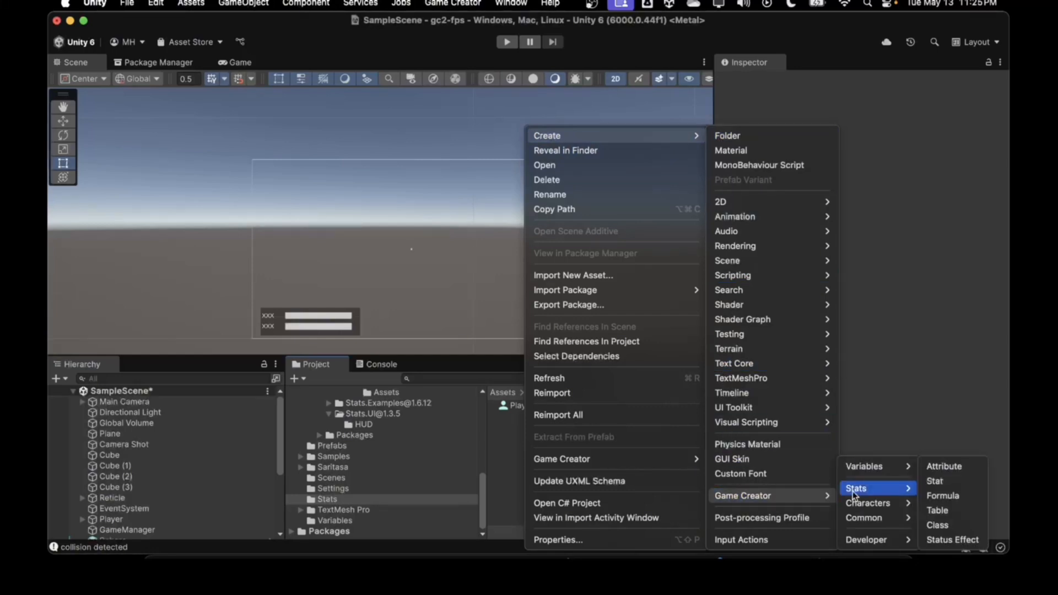
{"action": "left_click", "coordinate": [942, 540]}
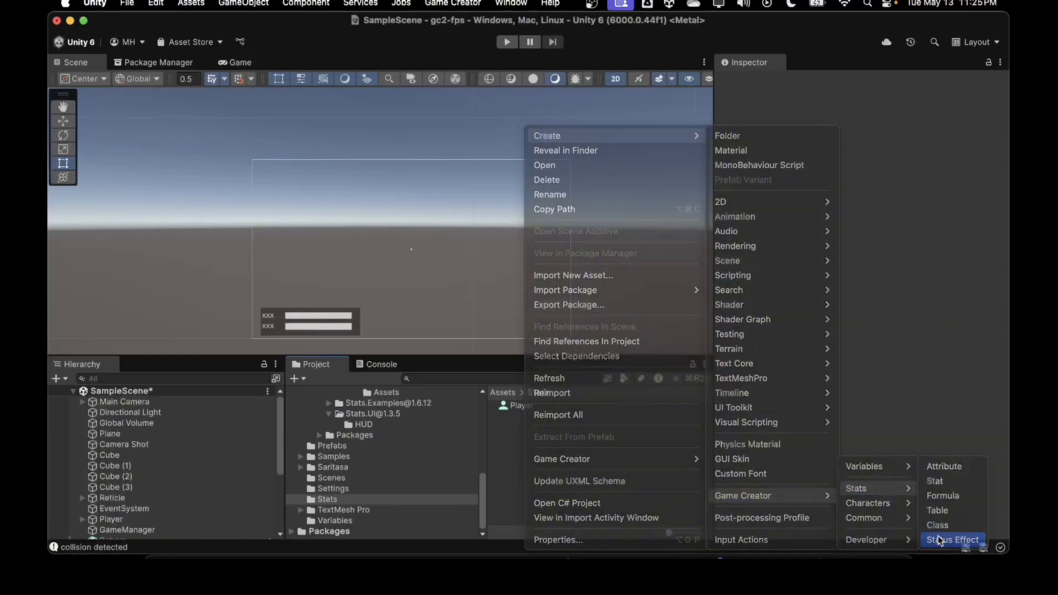
{"action": "type", "text": "R"}
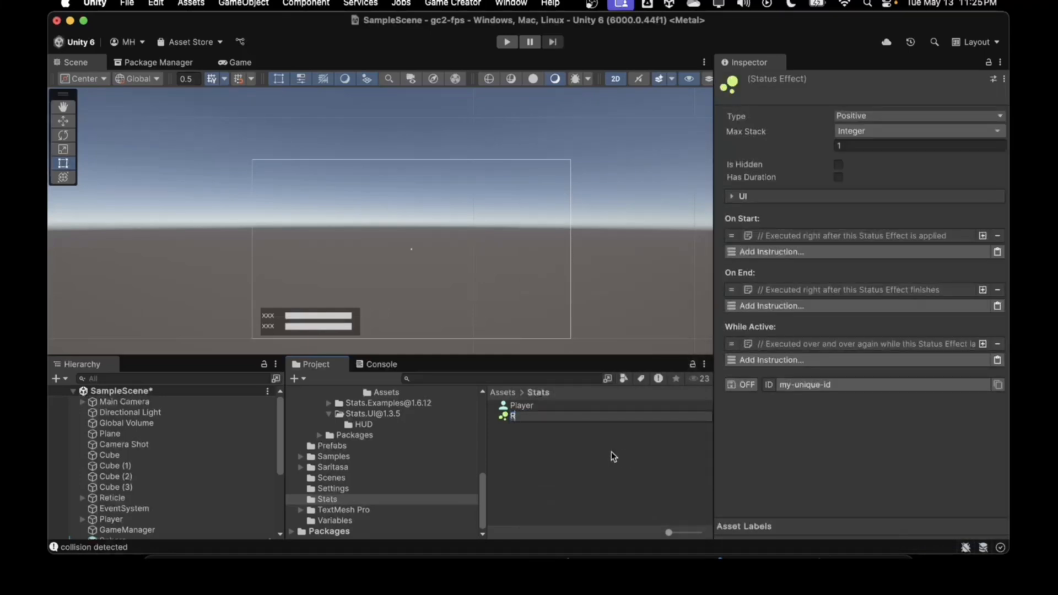
{"action": "type", "text": "adiation"}
{"action": "key", "text": "Return"}
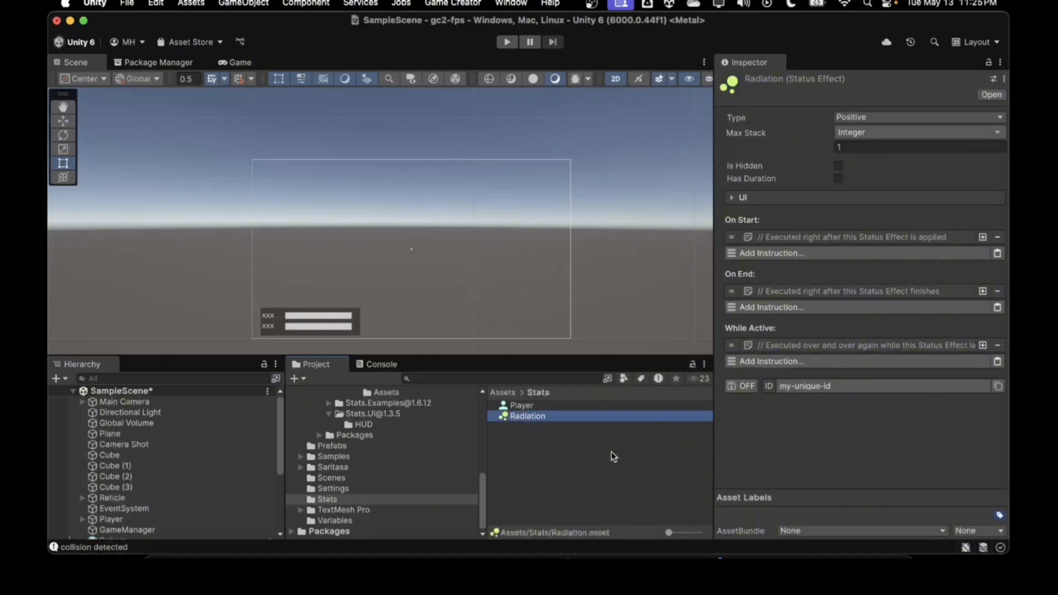
Set the Radiation status effect's type to Negative, its UI name to Radiation and its acronym to RAD.
{"action": "left_click", "coordinate": [846, 118]}
{"action": "left_click", "coordinate": [854, 150]}
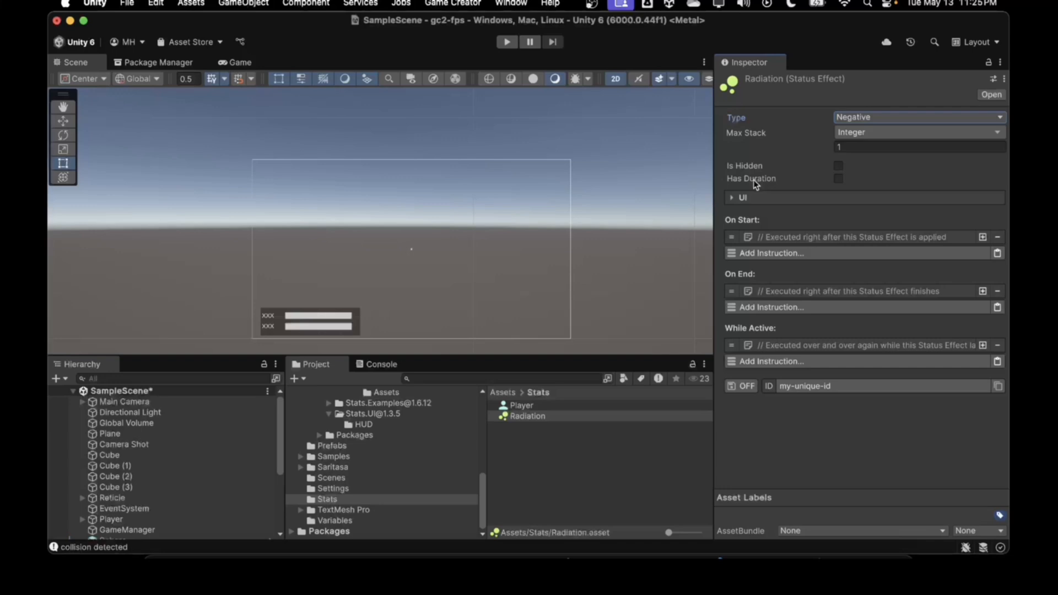
{"action": "left_click", "coordinate": [730, 198]}
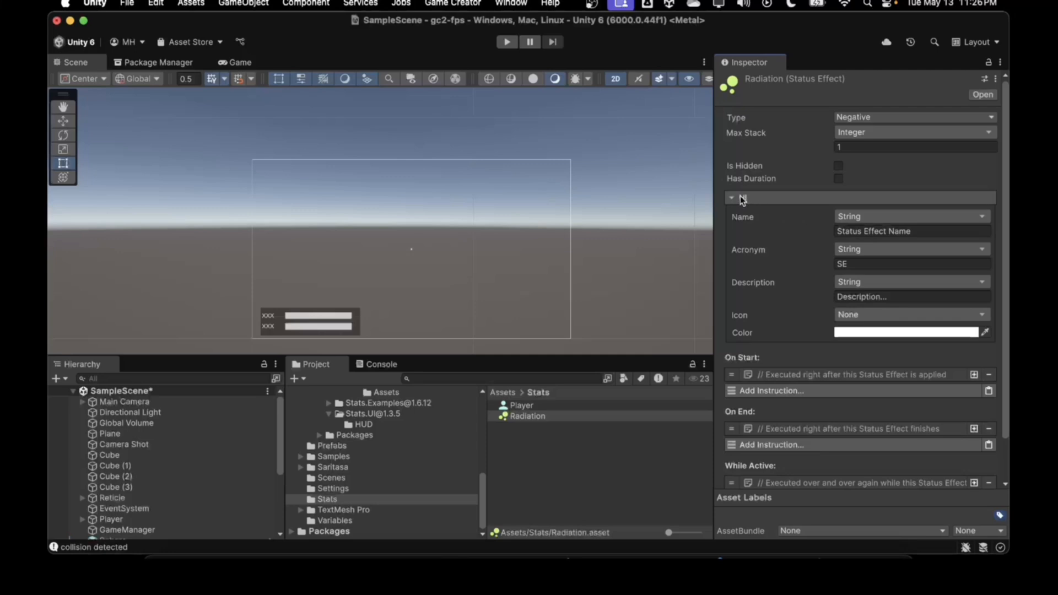
{"action": "left_click", "coordinate": [844, 265]}
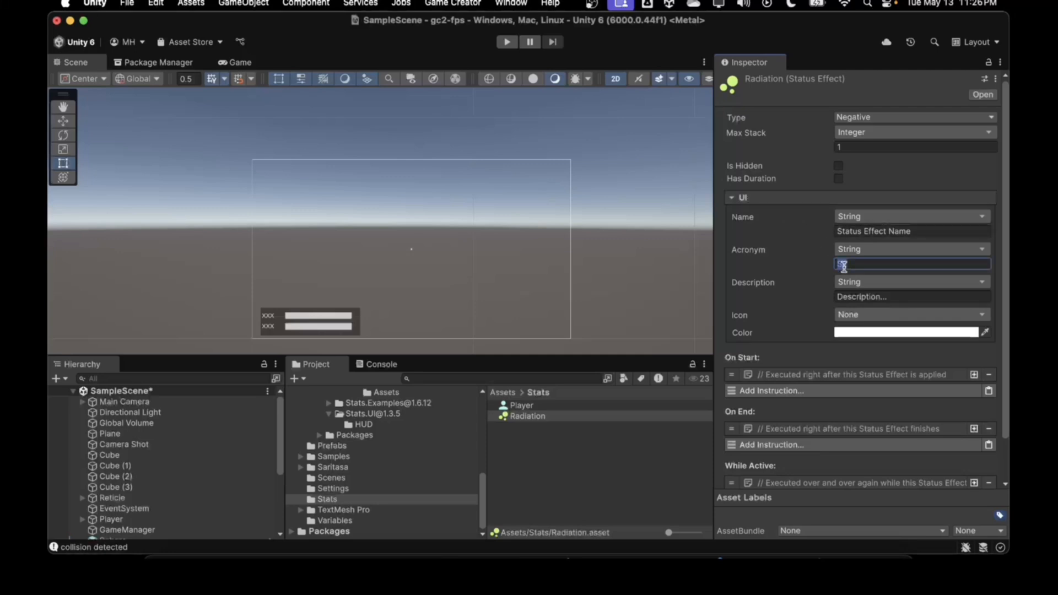
{"action": "type", "text": "RAD"}
{"action": "left_click", "coordinate": [851, 231]}
{"action": "type", "text": "Rad"}
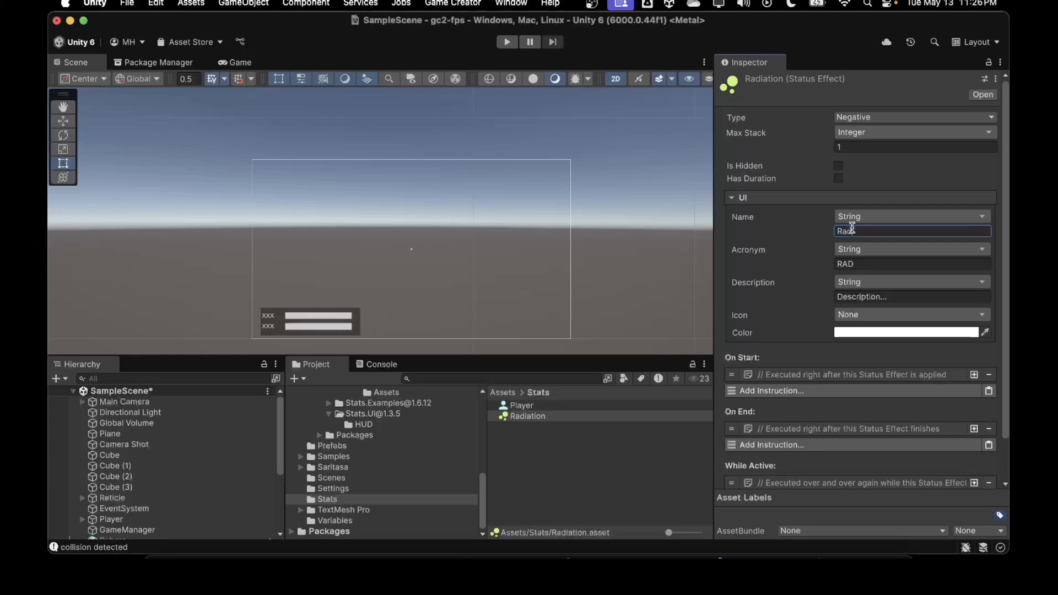
{"action": "type", "text": "iation P"}
Try Image as Radiation's icon source, and examine the existing Poison status effect's icon type and locate its sprite in the project.
{"action": "left_click", "coordinate": [845, 318]}
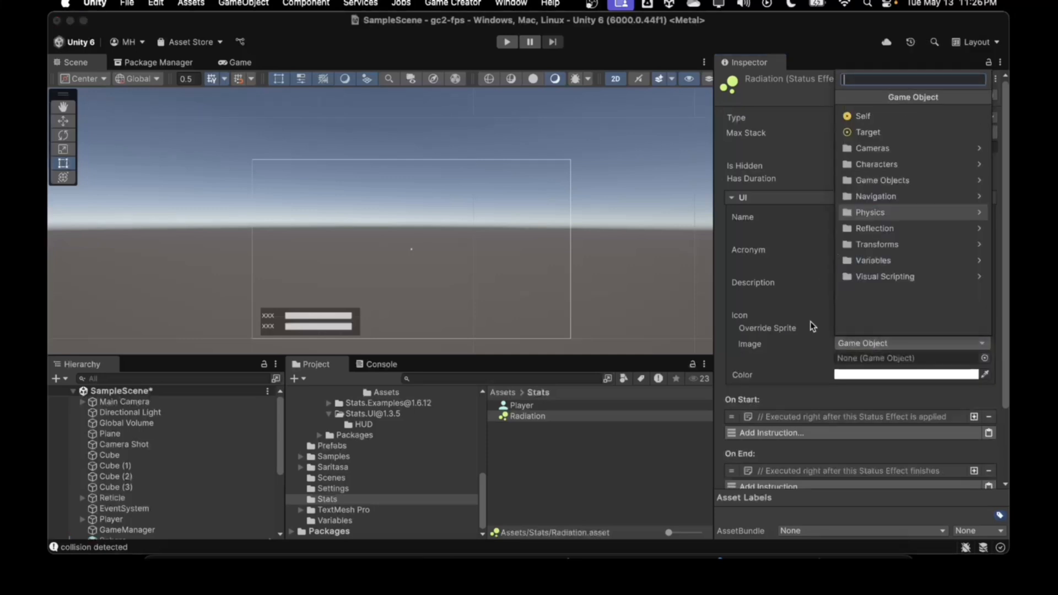
{"action": "left_click", "coordinate": [811, 321]}
{"action": "scroll", "coordinate": [379, 419], "scroll_direction": "up", "scroll_amount": 2}
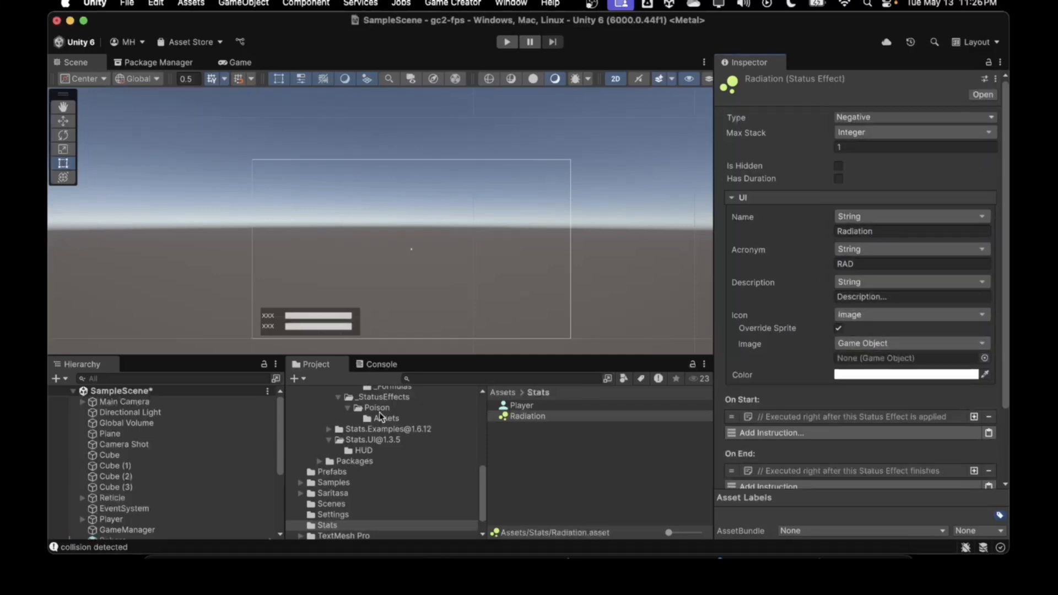
{"action": "left_click", "coordinate": [378, 408]}
{"action": "left_click", "coordinate": [514, 418]}
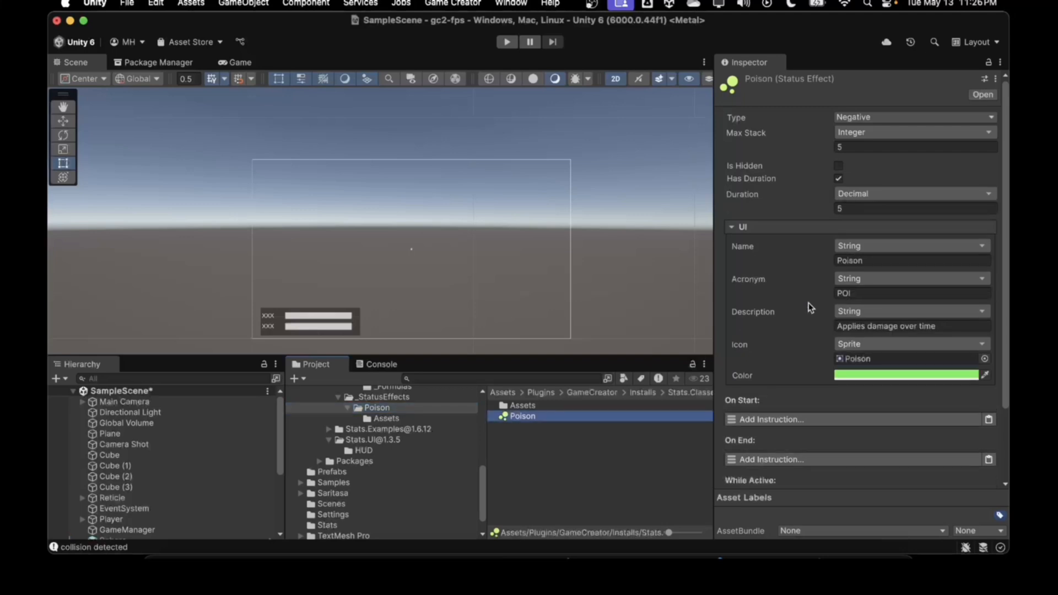
{"action": "left_click", "coordinate": [844, 346]}
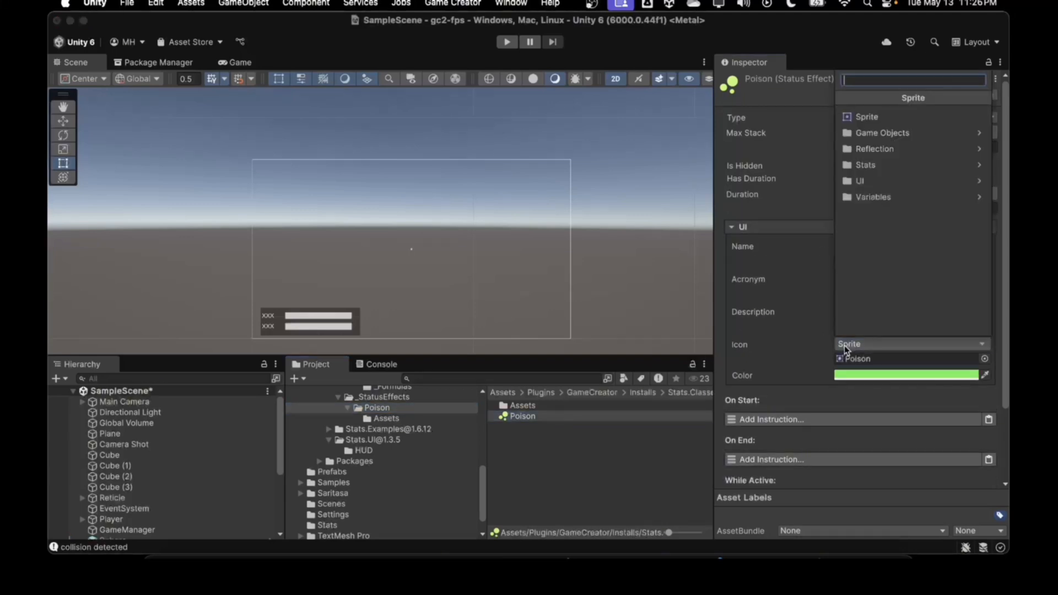
{"action": "left_click", "coordinate": [817, 349]}
{"action": "left_click", "coordinate": [852, 358]}
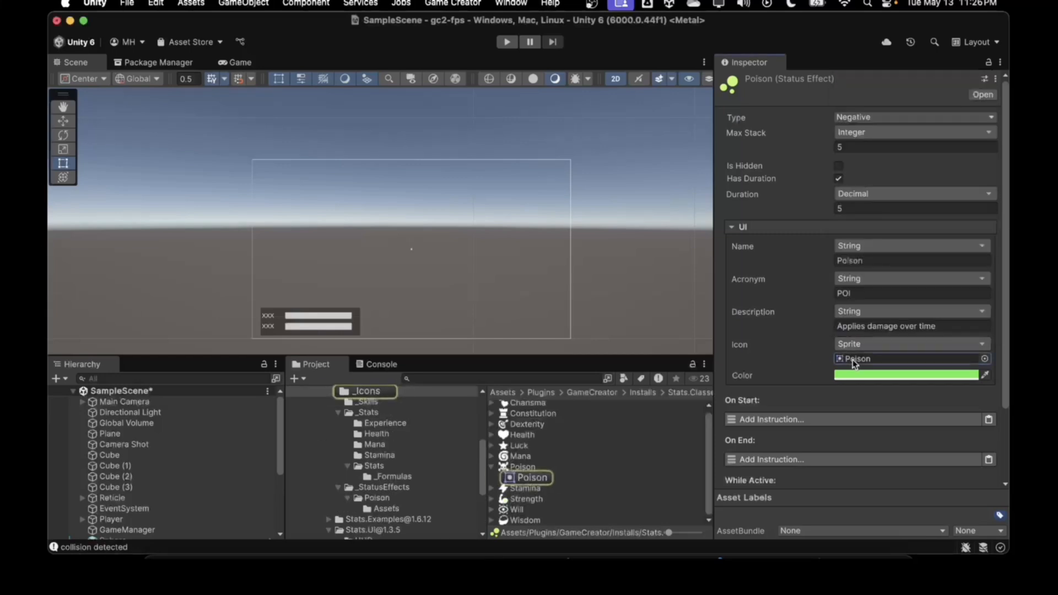
{"action": "scroll", "coordinate": [520, 474], "scroll_direction": "up", "scroll_amount": 1}
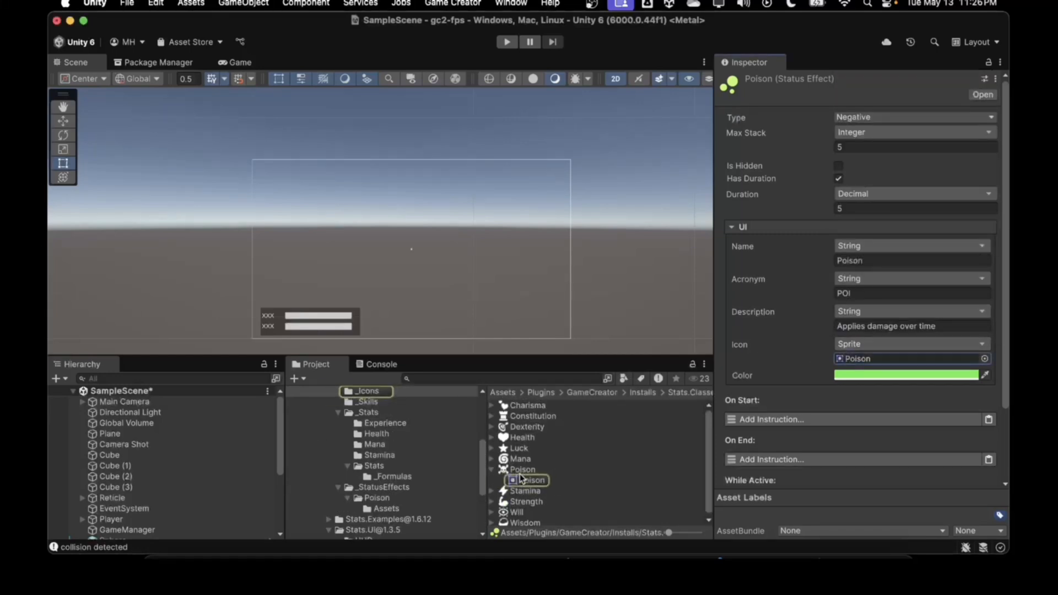
{"action": "scroll", "coordinate": [519, 458], "scroll_direction": "down", "scroll_amount": 1}
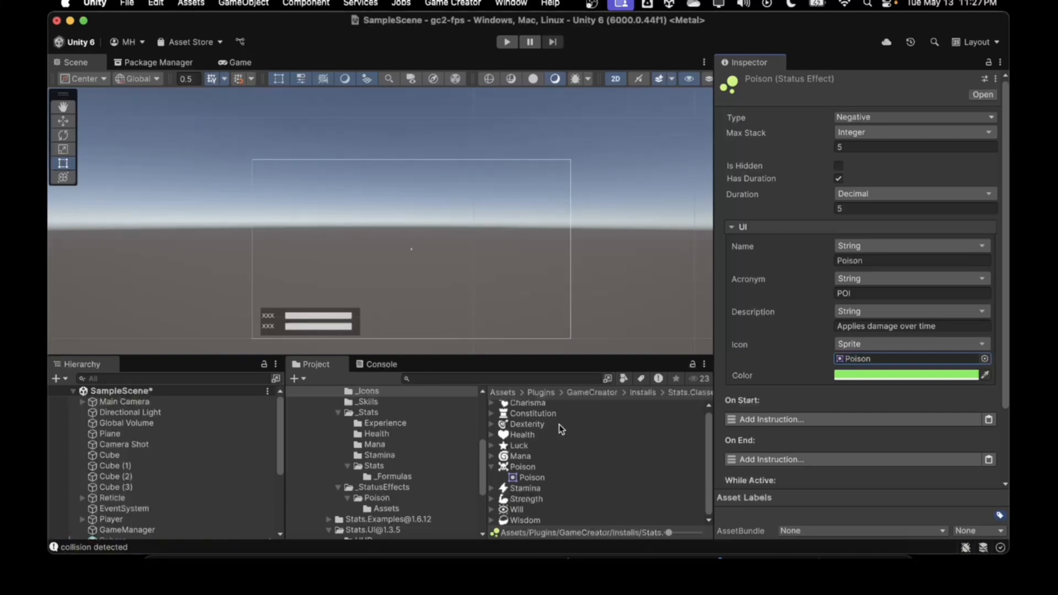
{"action": "scroll", "coordinate": [654, 400], "scroll_direction": "up", "scroll_amount": 1}
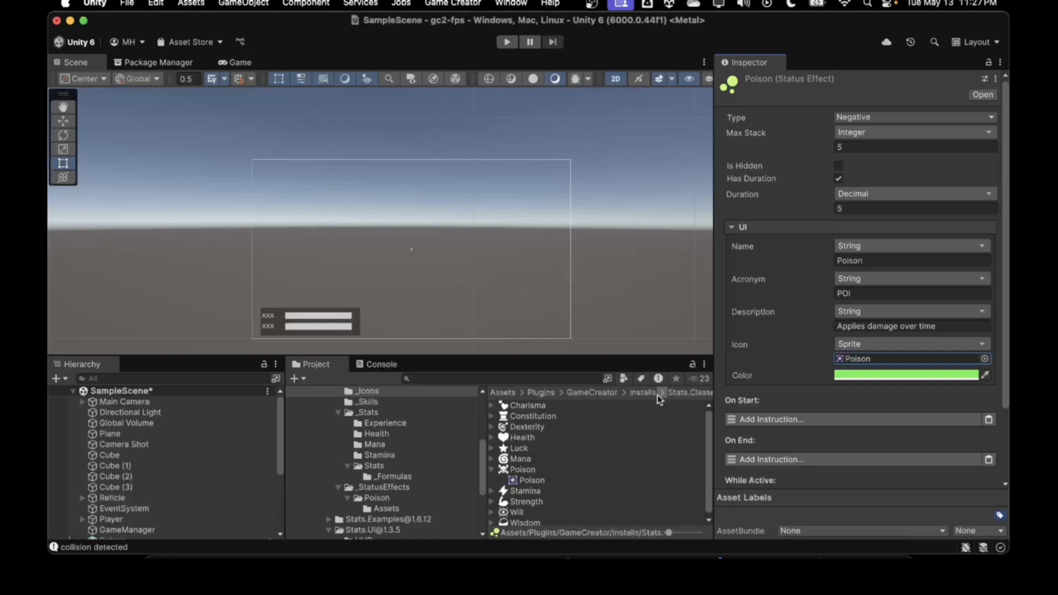
Change the Radiation status effect's icon source to Sprite and assign the Poison skull sprite.
{"action": "left_click_drag", "start_coordinate": [480, 425], "coordinate": [535, 436]}
{"action": "scroll", "coordinate": [418, 466], "scroll_direction": "down", "scroll_amount": 5}
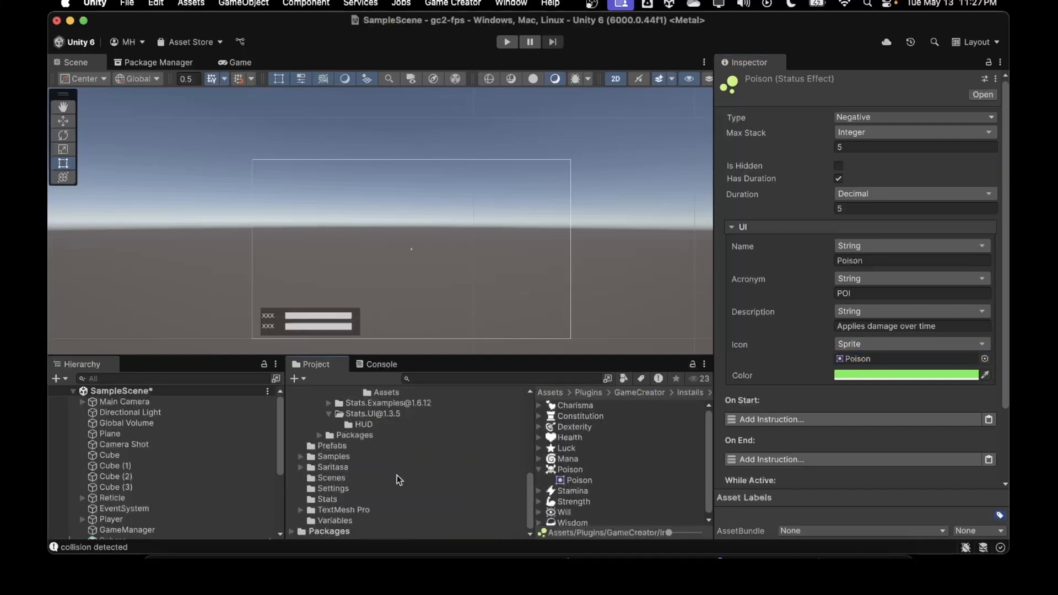
{"action": "left_click", "coordinate": [324, 500]}
{"action": "left_click", "coordinate": [564, 418]}
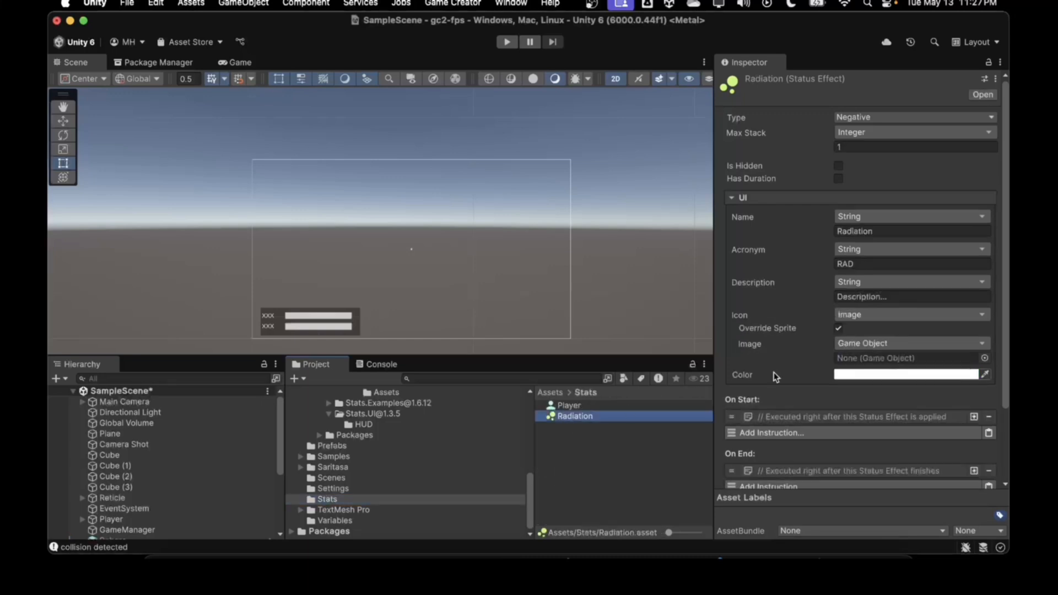
{"action": "left_click", "coordinate": [848, 315]}
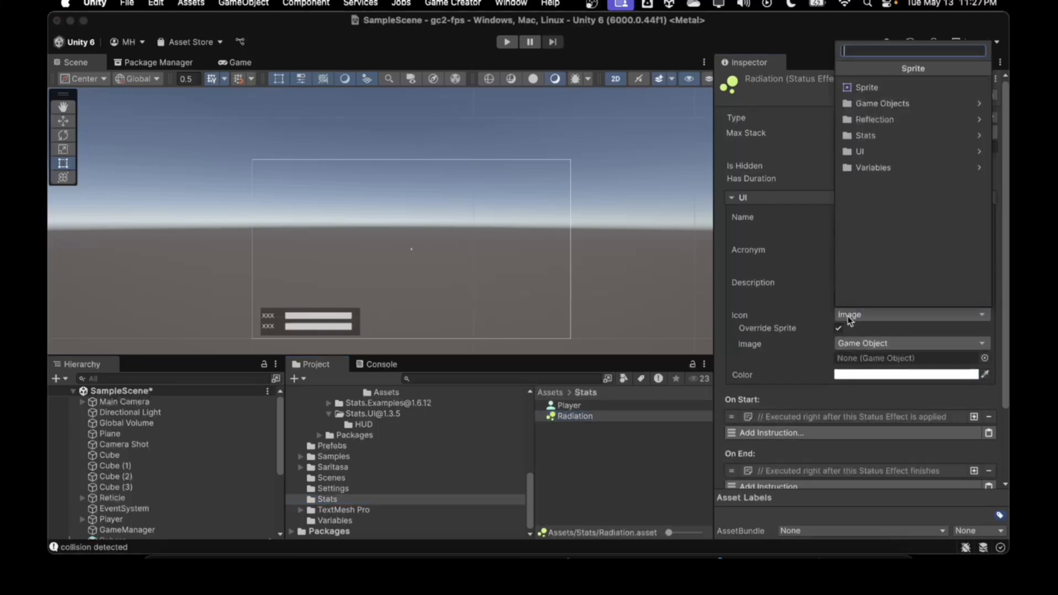
{"action": "left_click", "coordinate": [868, 87]}
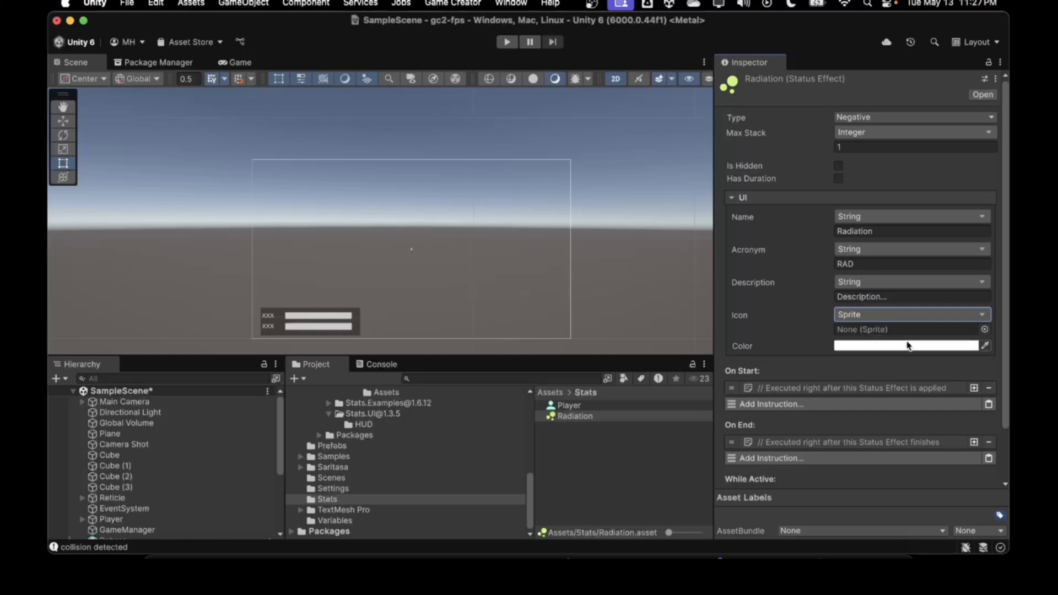
{"action": "left_click", "coordinate": [984, 329]}
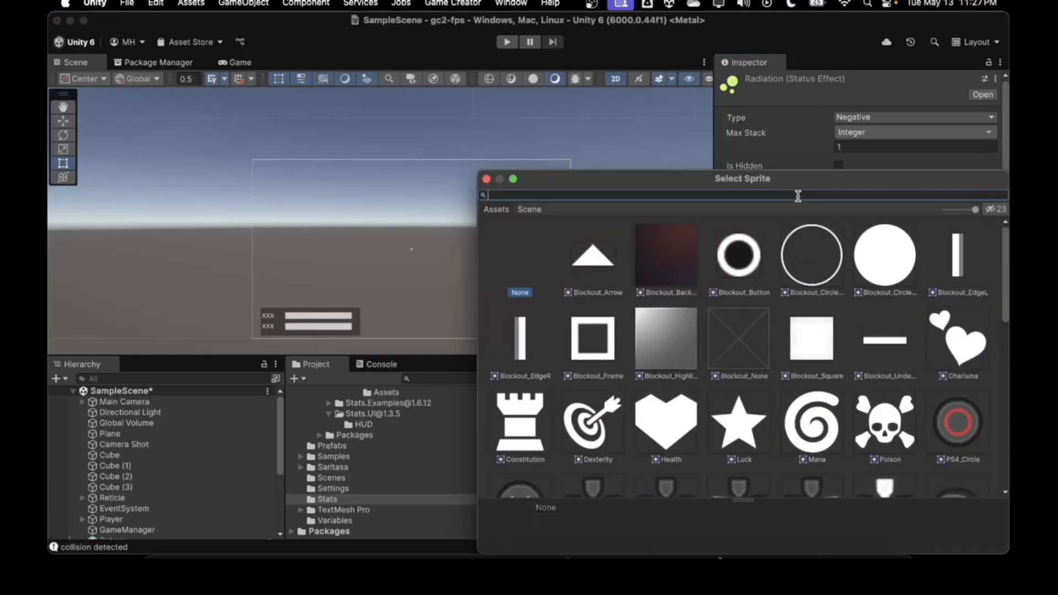
{"action": "left_click", "coordinate": [881, 431]}
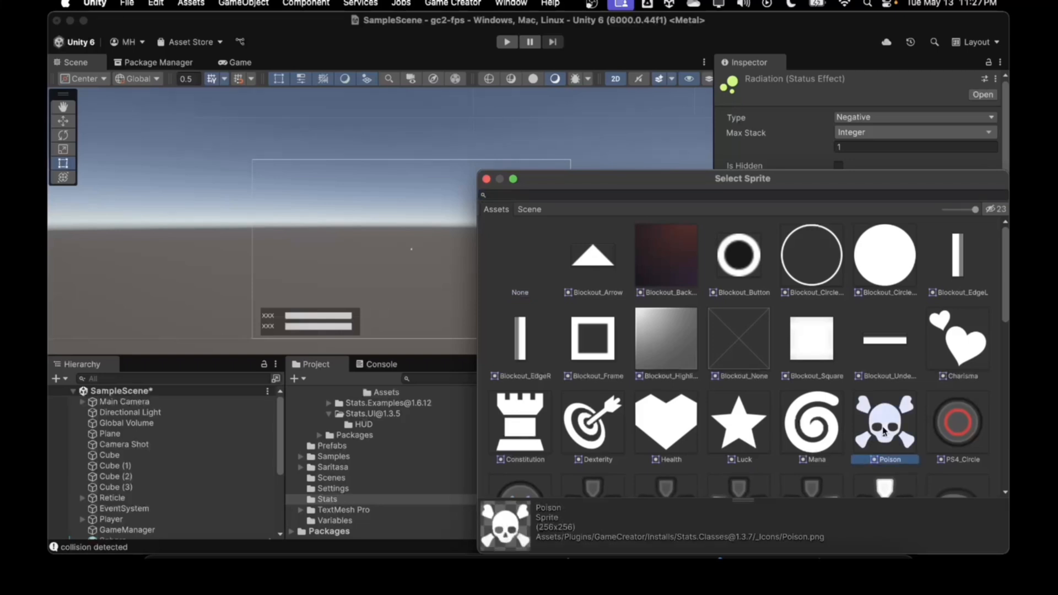
{"action": "double_click", "coordinate": [883, 431]}
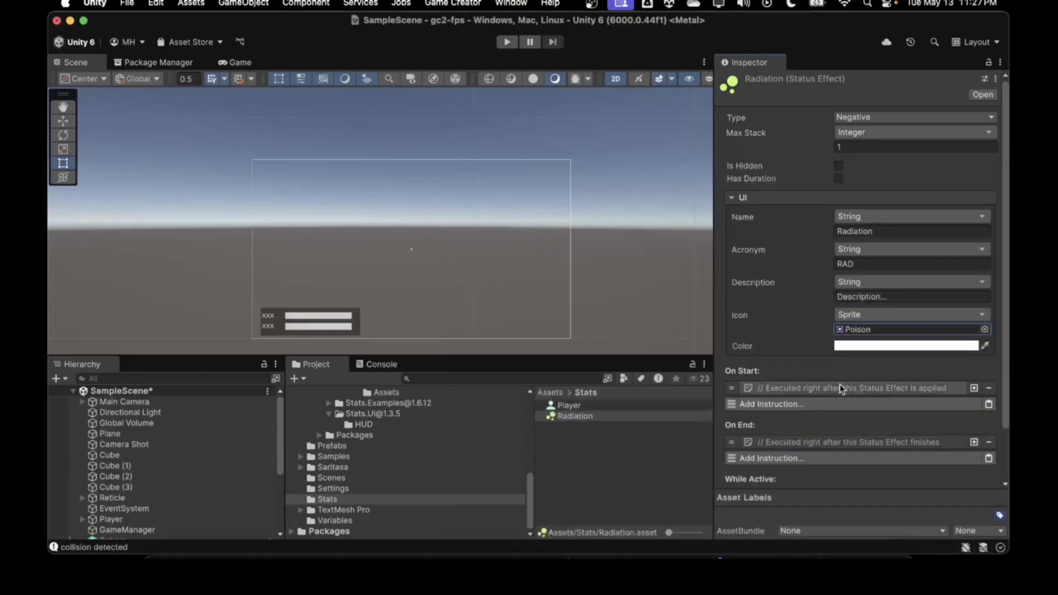
Set the Radiation status effect's color to red, hexadecimal DE1D1D.
{"action": "left_click", "coordinate": [853, 346]}
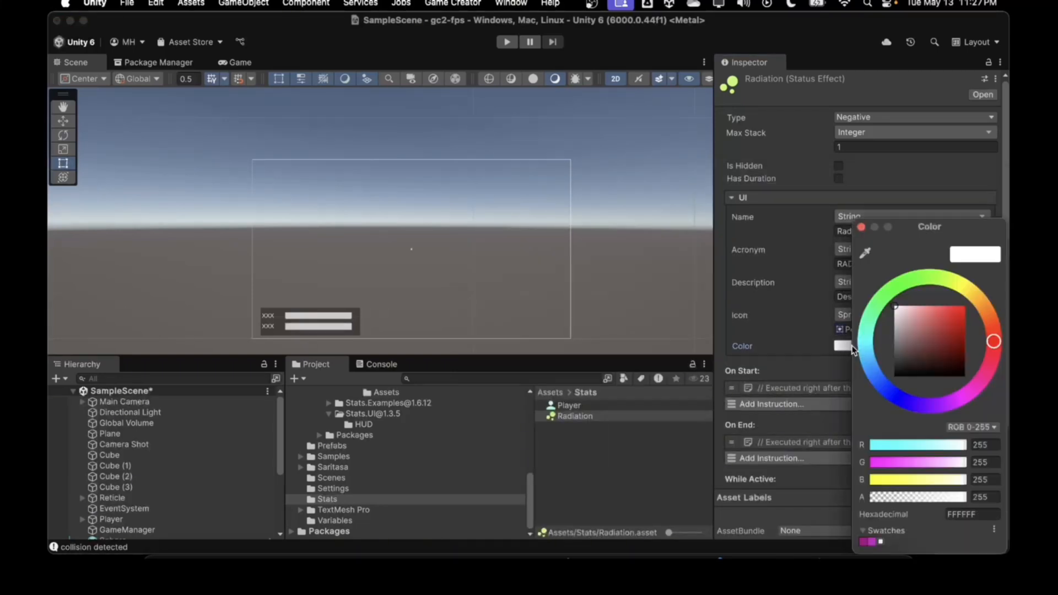
{"action": "left_click", "coordinate": [912, 324]}
{"action": "mouse_move", "coordinate": [912, 324]}
{"action": "left_mouse_down"}
{"action": "mouse_move", "coordinate": [955, 329]}
{"action": "mouse_move", "coordinate": [938, 310]}
{"action": "mouse_move", "coordinate": [957, 318]}
{"action": "left_mouse_up"}
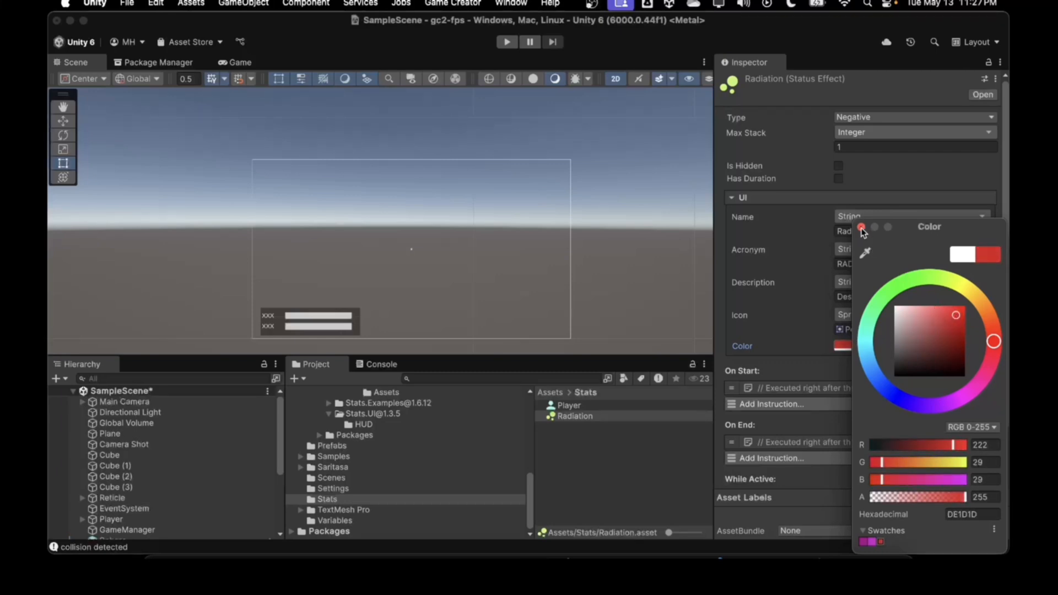
{"action": "left_click", "coordinate": [861, 229]}
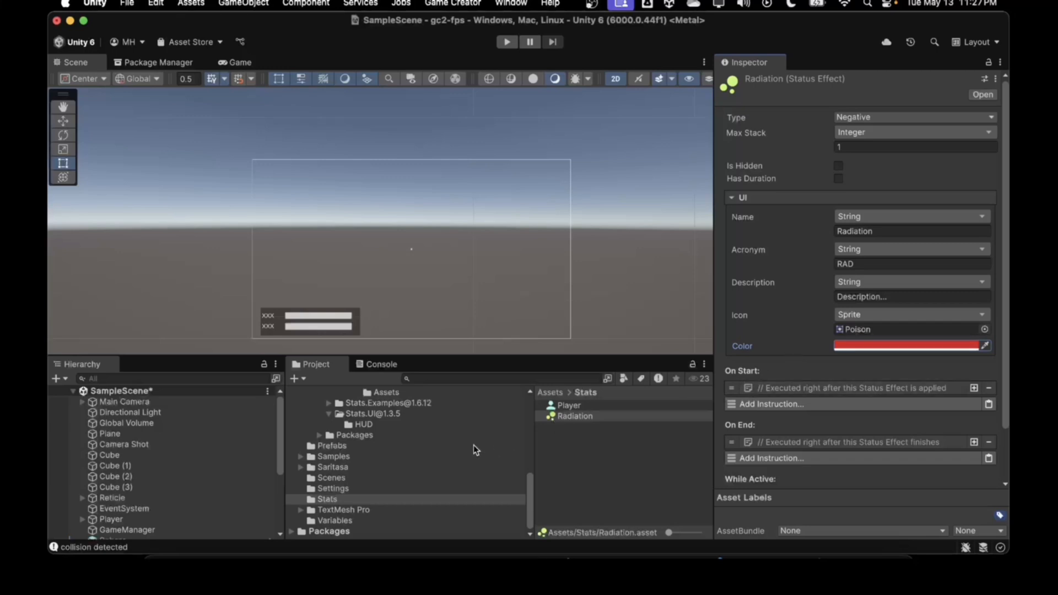
Examine the Poison status effect's duration, UI settings and While Active instructions as a reference for Radiation.
{"action": "scroll", "coordinate": [441, 448], "scroll_direction": "up", "scroll_amount": 3}
{"action": "left_click", "coordinate": [385, 421]}
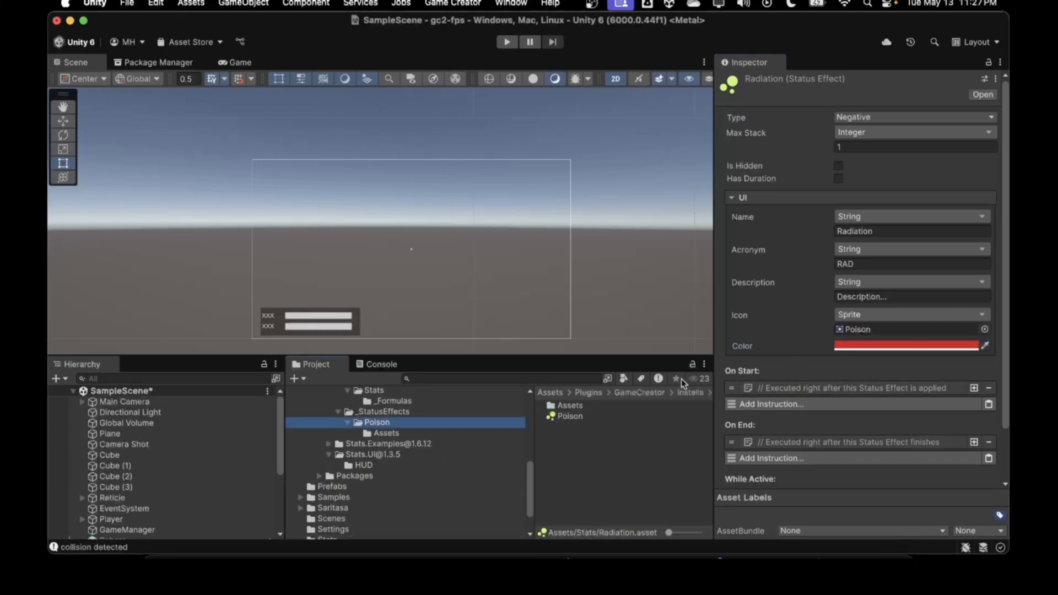
{"action": "left_click", "coordinate": [586, 416]}
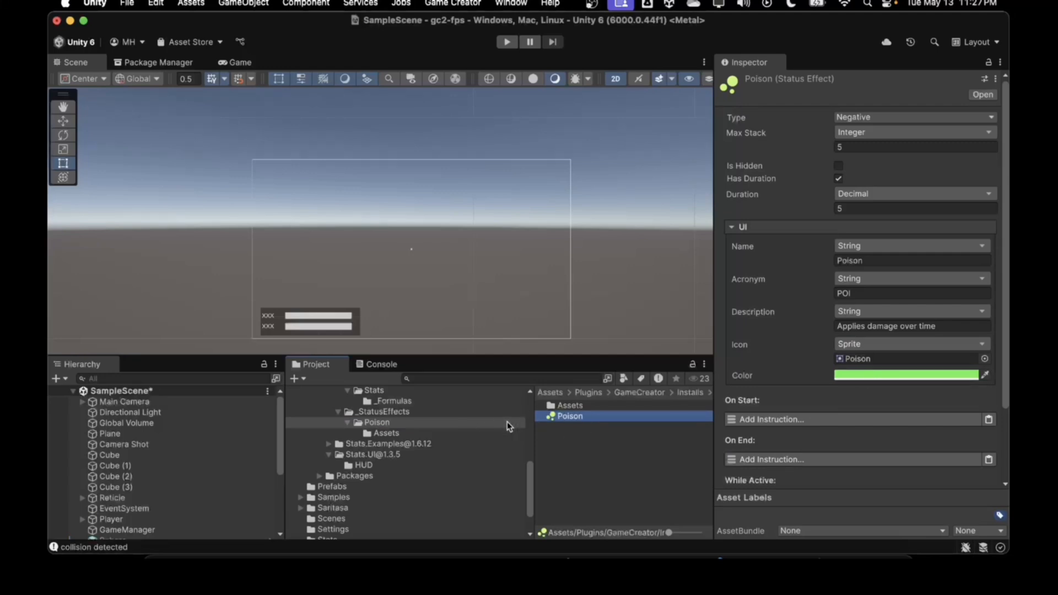
{"action": "scroll", "coordinate": [171, 474], "scroll_direction": "down", "scroll_amount": 5}
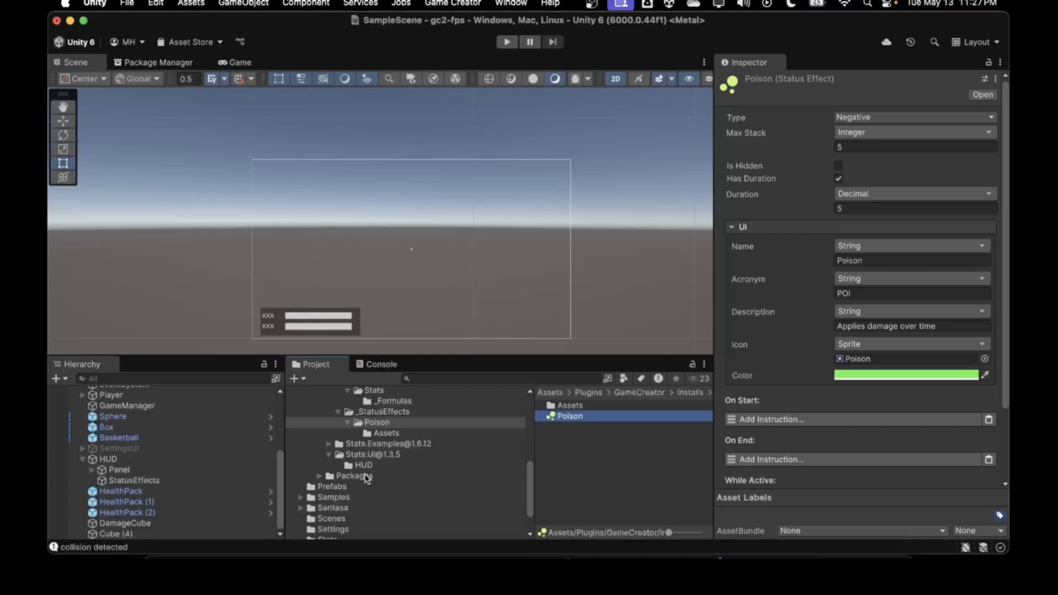
{"action": "scroll", "coordinate": [339, 517], "scroll_direction": "down", "scroll_amount": 2}
{"action": "left_click", "coordinate": [331, 498]}
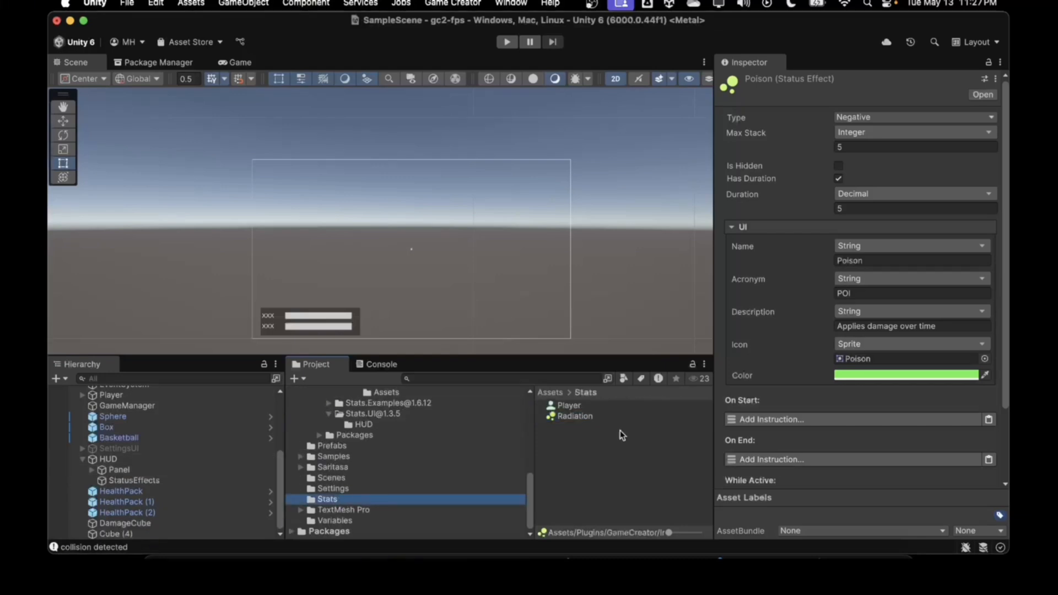
{"action": "scroll", "coordinate": [768, 399], "scroll_direction": "down", "scroll_amount": 3}
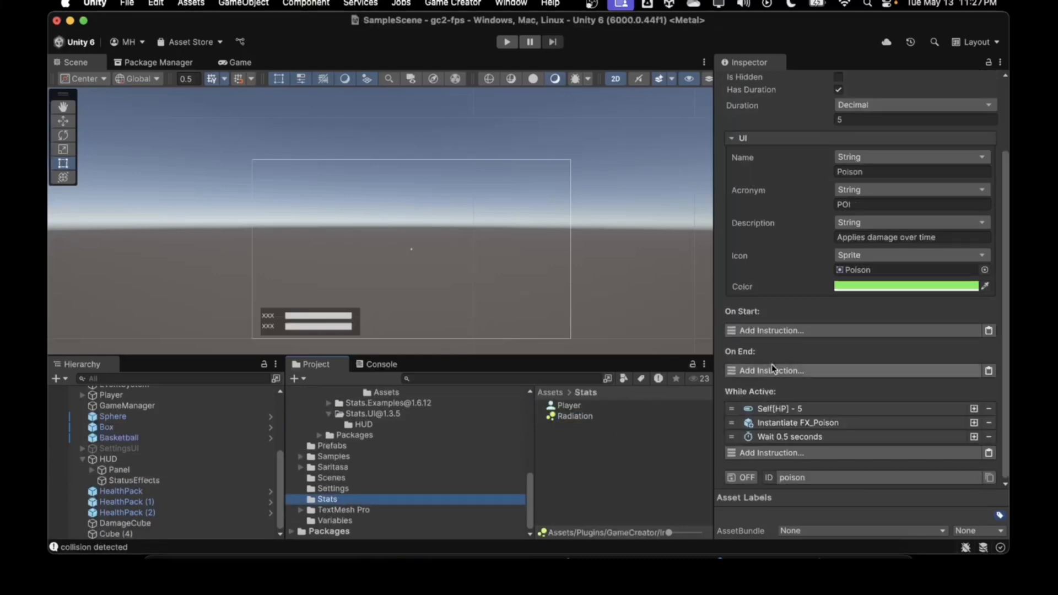
{"action": "scroll", "coordinate": [772, 368], "scroll_direction": "up", "scroll_amount": 3}
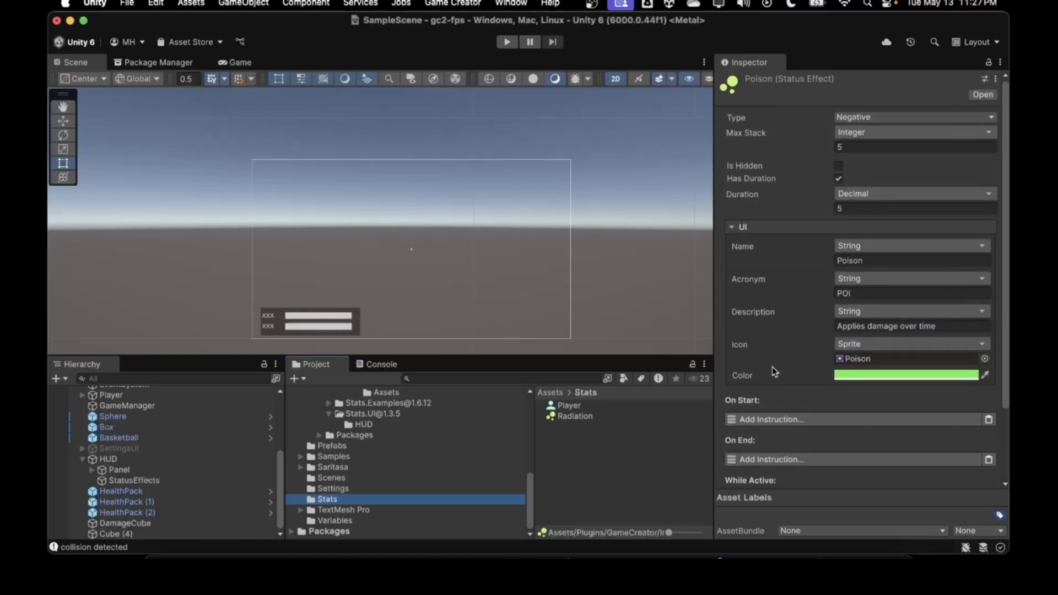
Replace the placeholder comment in the Radiation status effect's While Active list with a Change Attribute instruction.
{"action": "left_click", "coordinate": [568, 419]}
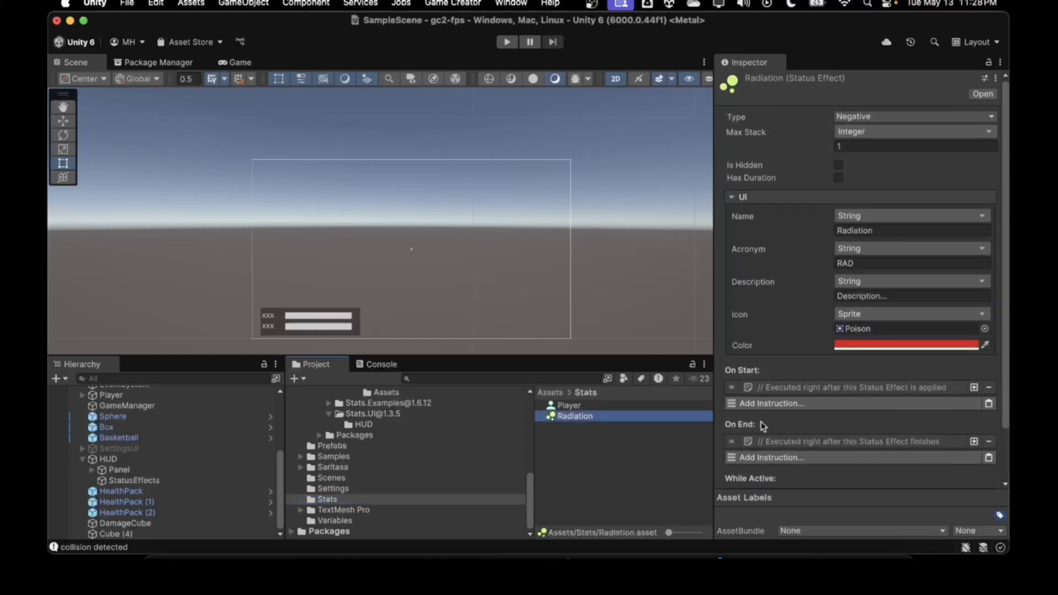
{"action": "scroll", "coordinate": [764, 426], "scroll_direction": "down", "scroll_amount": 2}
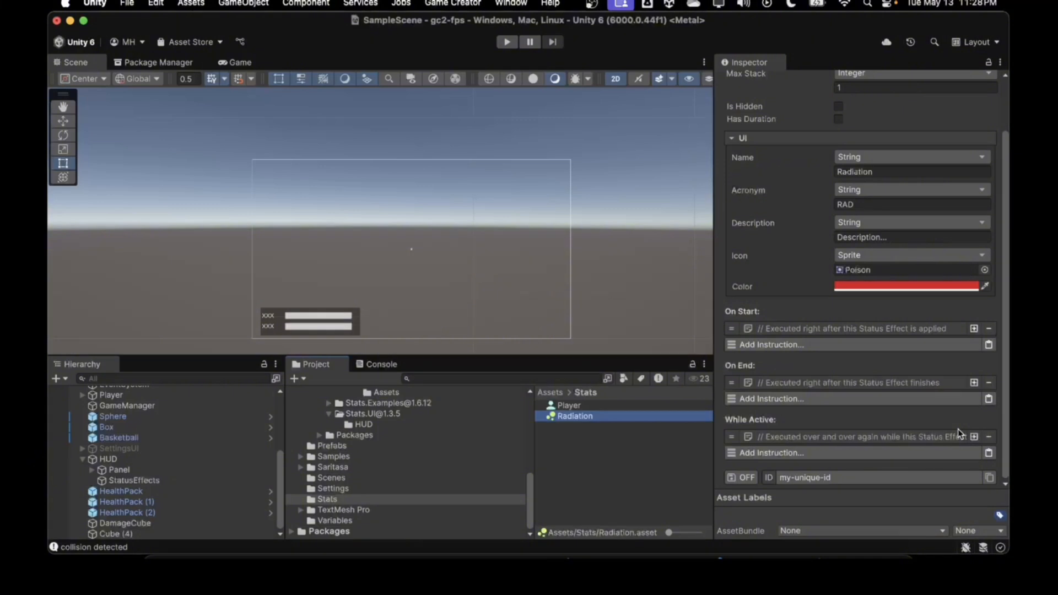
{"action": "left_click", "coordinate": [990, 437]}
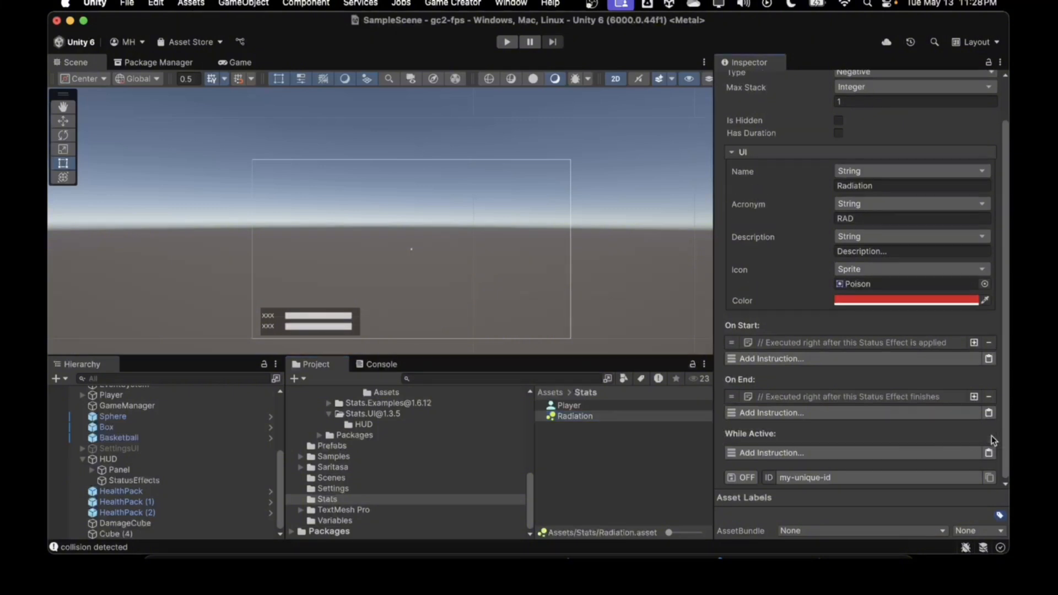
{"action": "left_click", "coordinate": [782, 452]}
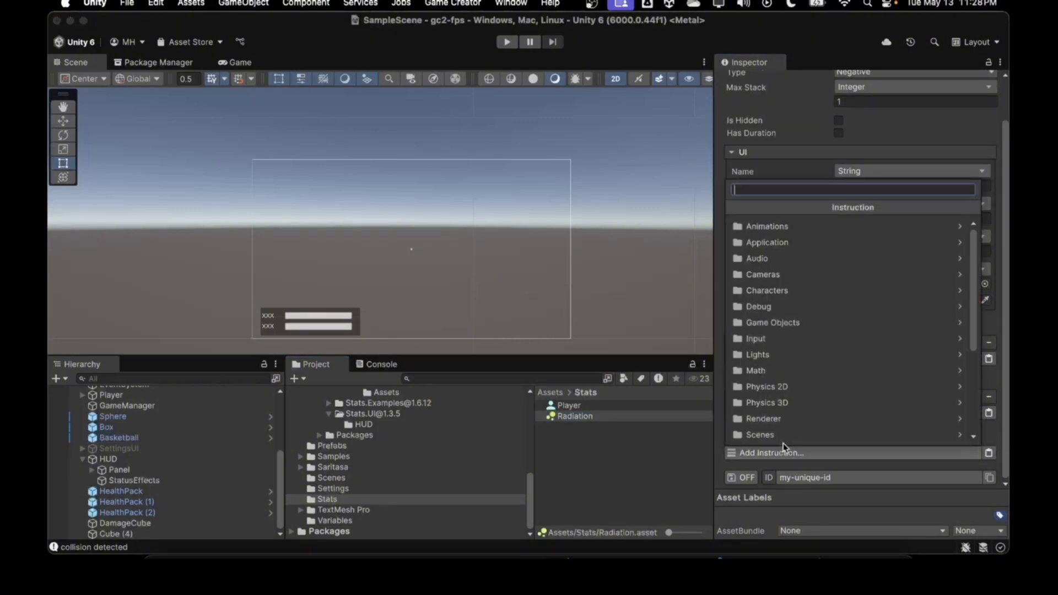
{"action": "scroll", "coordinate": [775, 349], "scroll_direction": "down", "scroll_amount": 3}
{"action": "left_click", "coordinate": [759, 306]}
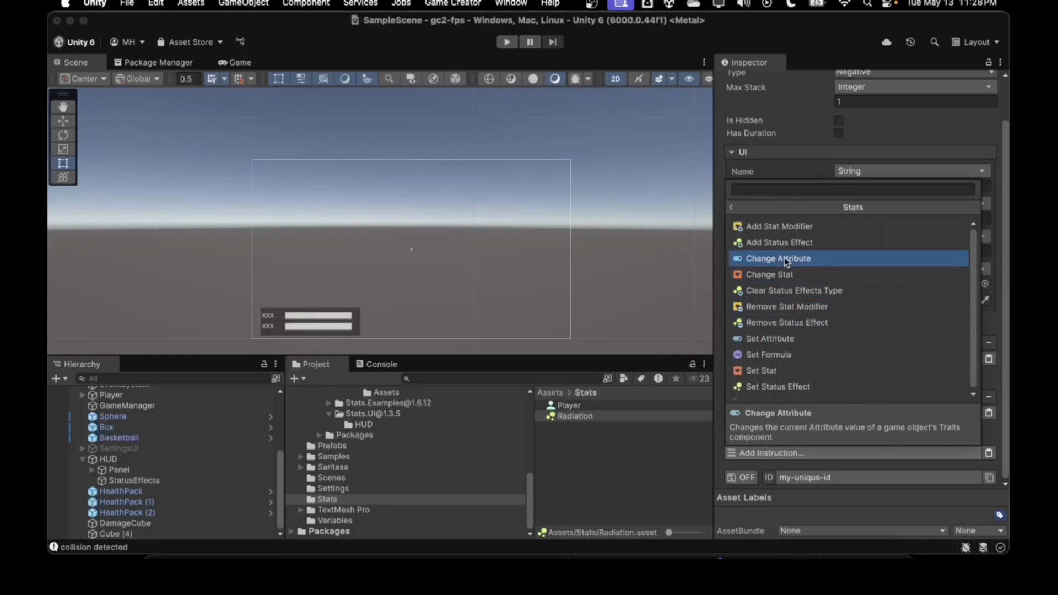
{"action": "left_click", "coordinate": [785, 257]}
{"action": "scroll", "coordinate": [796, 455], "scroll_direction": "down", "scroll_amount": 3}
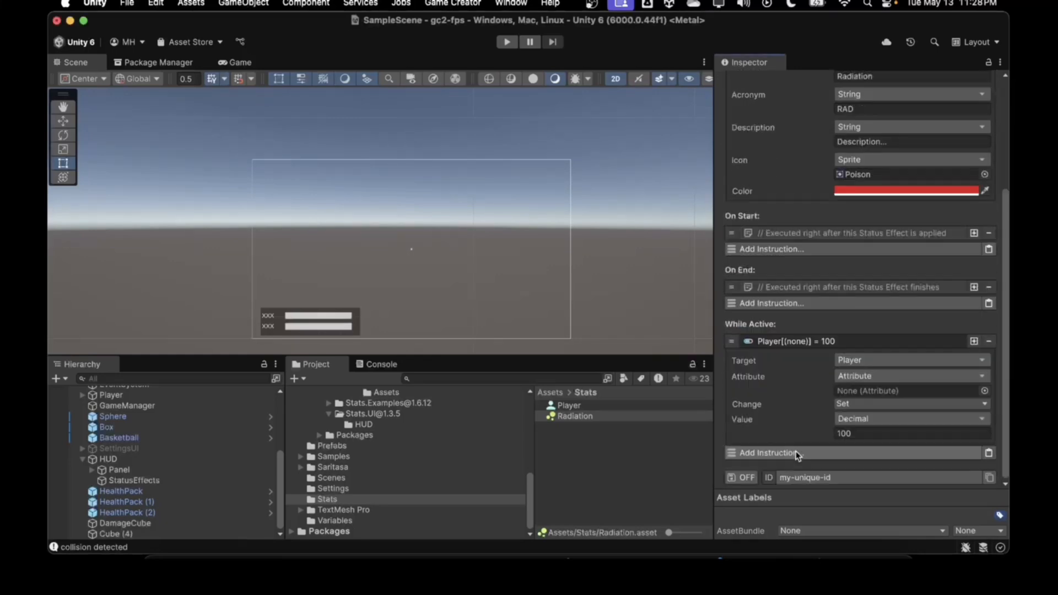
Configure Radiation's While Active attribute instruction to subtract 1 from the player's HP.
{"action": "left_click", "coordinate": [984, 391]}
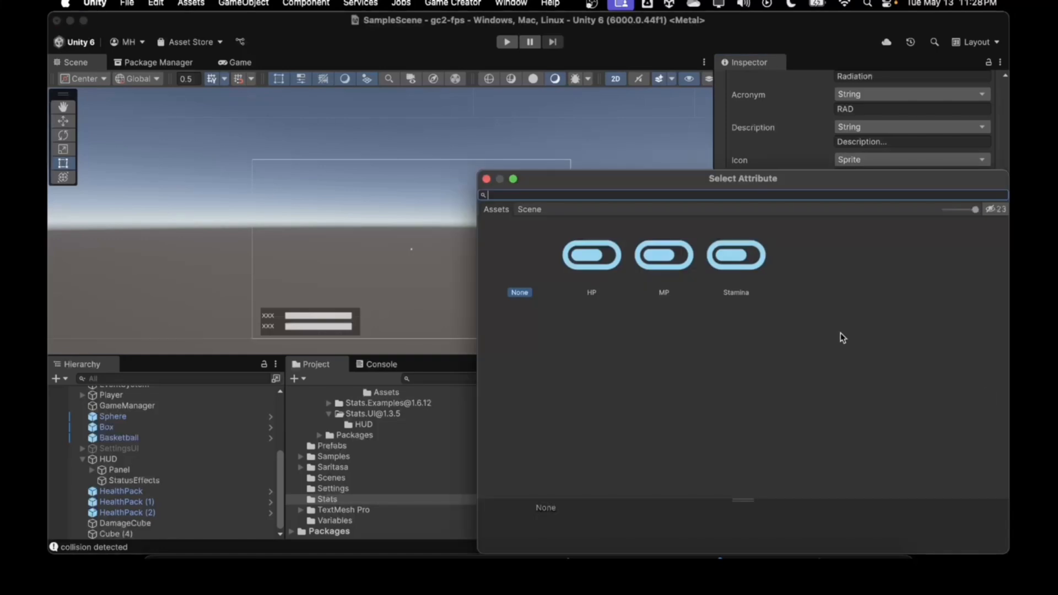
{"action": "double_click", "coordinate": [600, 246]}
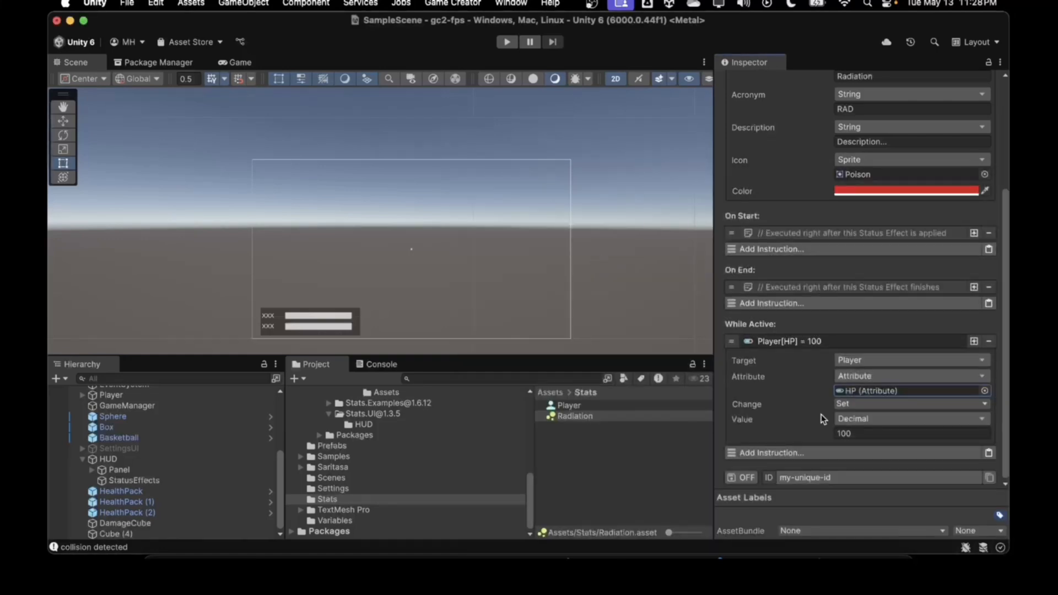
{"action": "left_click", "coordinate": [842, 405]}
{"action": "left_click", "coordinate": [862, 450]}
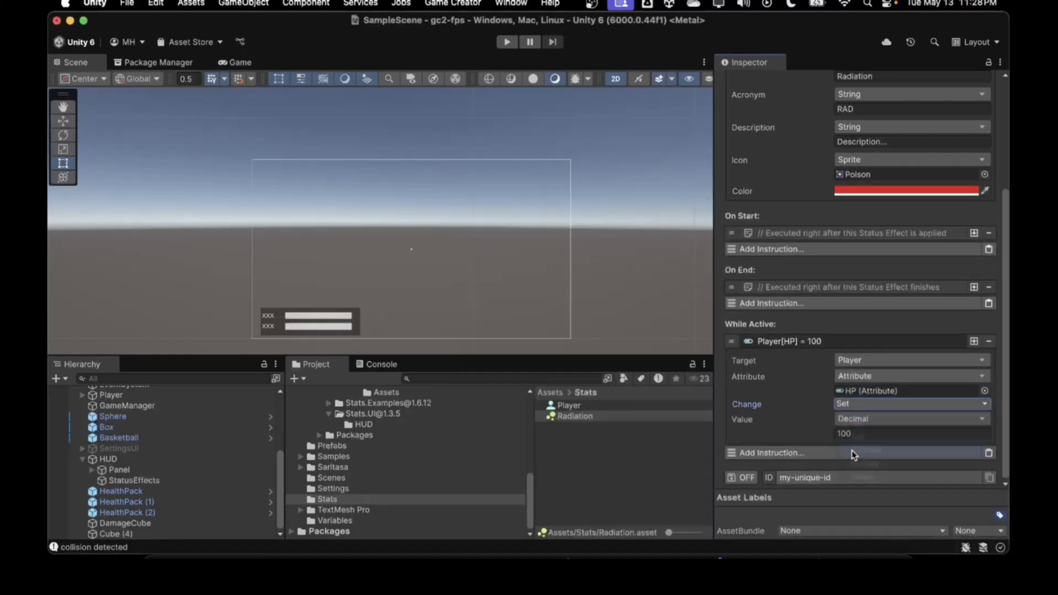
{"action": "left_click", "coordinate": [852, 434]}
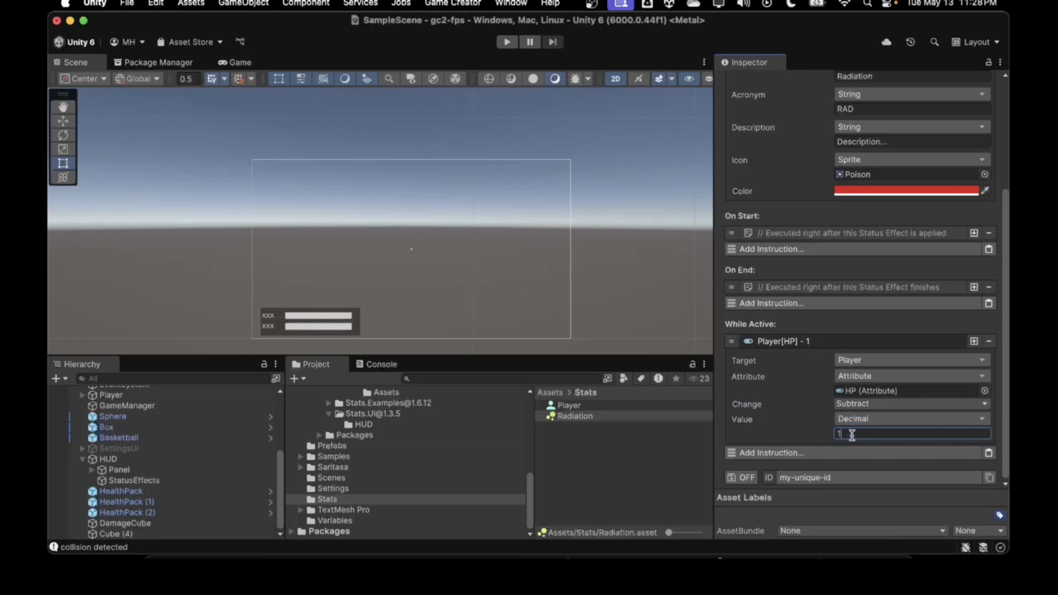
{"action": "left_click", "coordinate": [794, 342]}
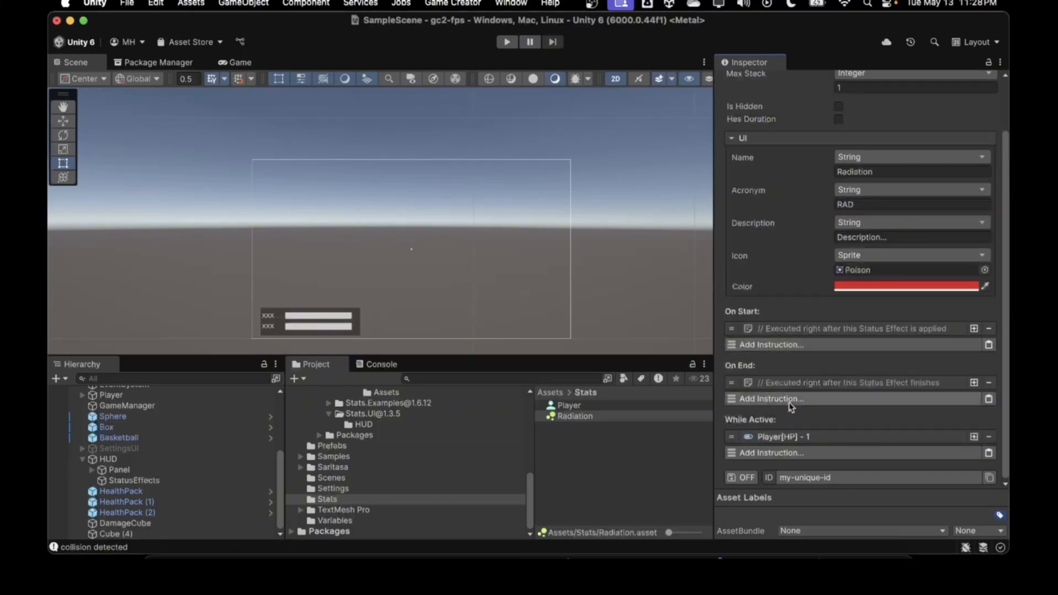
Add a 1-second Wait instruction after the HP subtraction in Radiation's While Active list.
{"action": "left_click", "coordinate": [801, 453]}
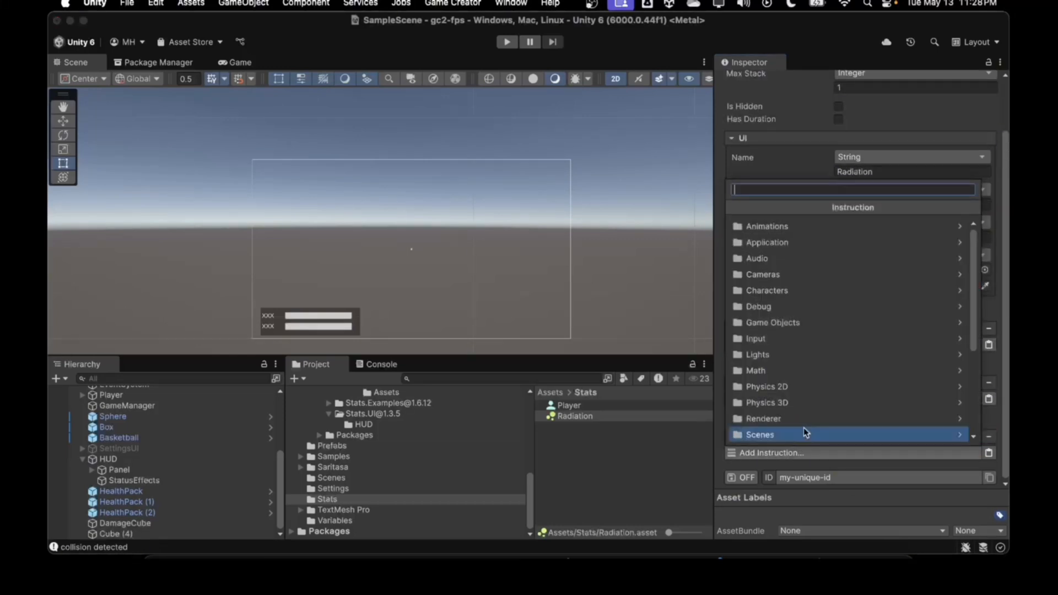
{"action": "scroll", "coordinate": [802, 386], "scroll_direction": "down", "scroll_amount": 5}
{"action": "scroll", "coordinate": [802, 385], "scroll_direction": "up", "scroll_amount": 5}
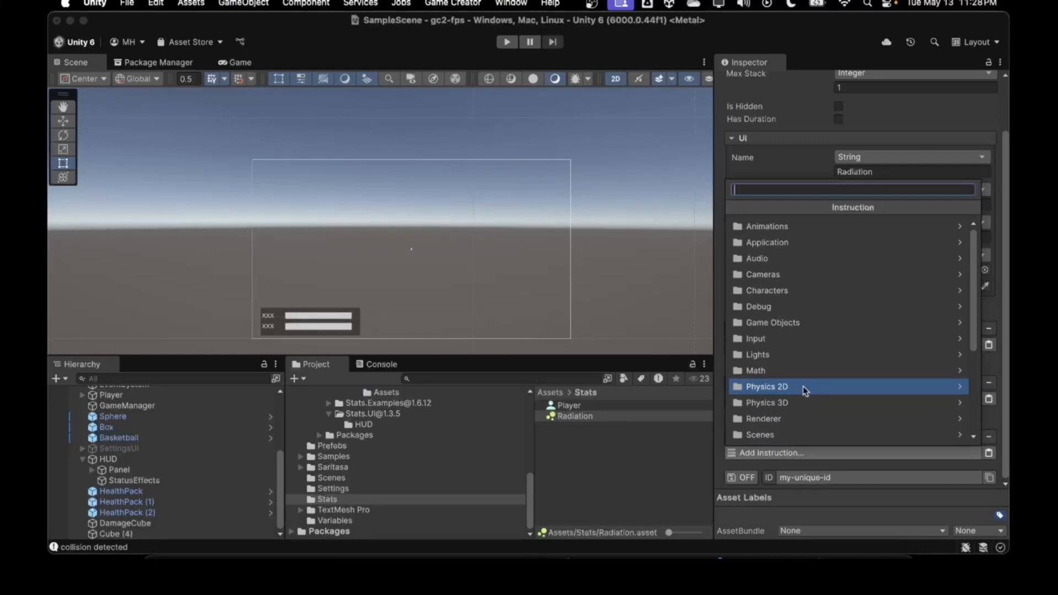
{"action": "type", "text": "wai"}
{"action": "left_click", "coordinate": [812, 225]}
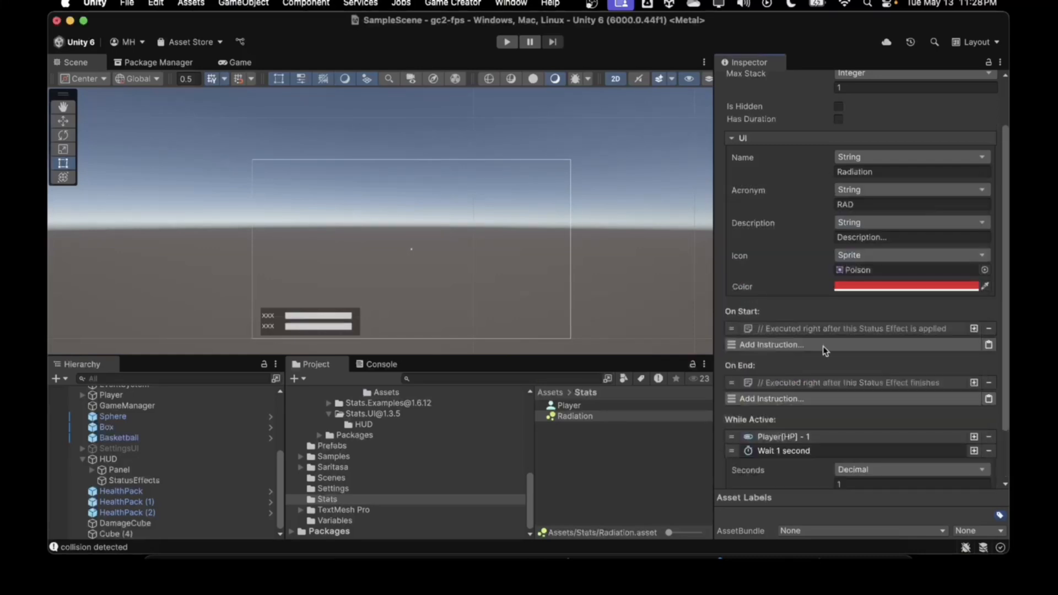
{"action": "left_click", "coordinate": [808, 451]}
{"action": "scroll", "coordinate": [810, 434], "scroll_direction": "down", "scroll_amount": 1}
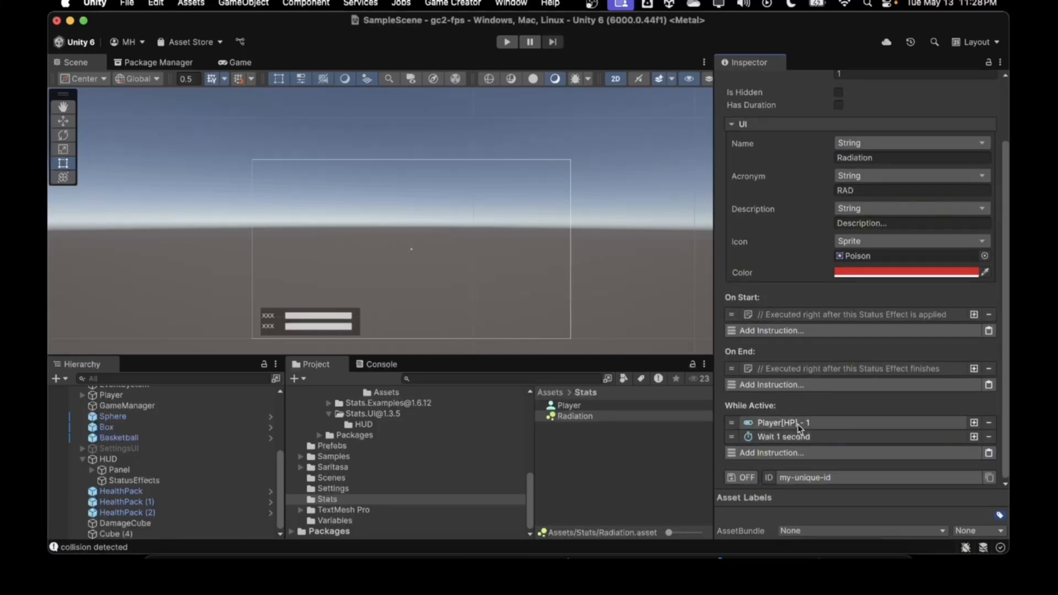
Try radiation as the Radiation status effect's ID, and replace it with a regenerated unique ID.
{"action": "scroll", "coordinate": [799, 430], "scroll_direction": "up", "scroll_amount": 3}
{"action": "scroll", "coordinate": [797, 386], "scroll_direction": "up", "scroll_amount": 2}
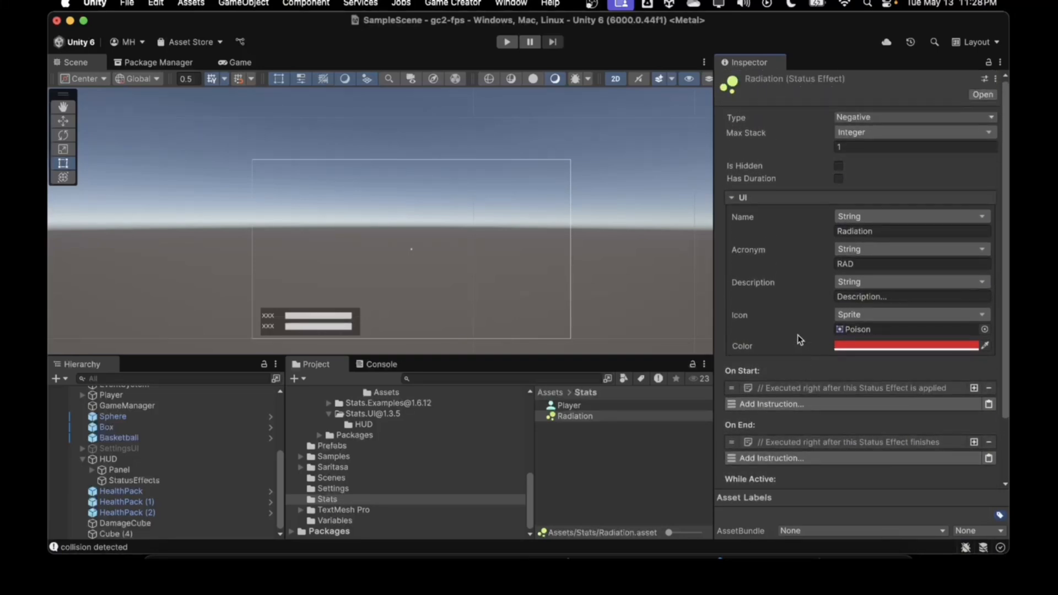
{"action": "scroll", "coordinate": [798, 331], "scroll_direction": "down", "scroll_amount": 5}
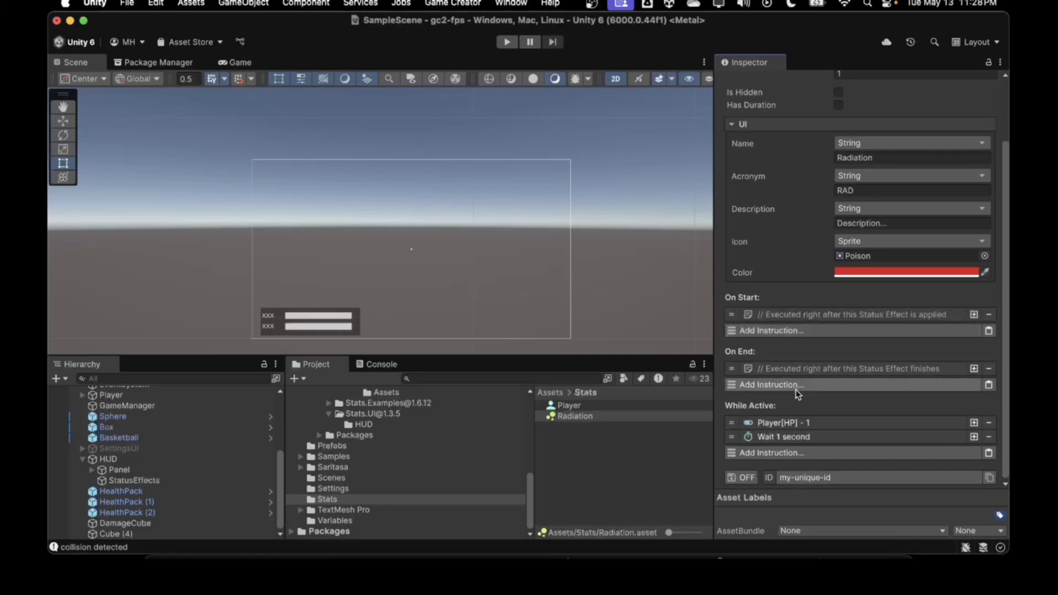
{"action": "left_click", "coordinate": [808, 481]}
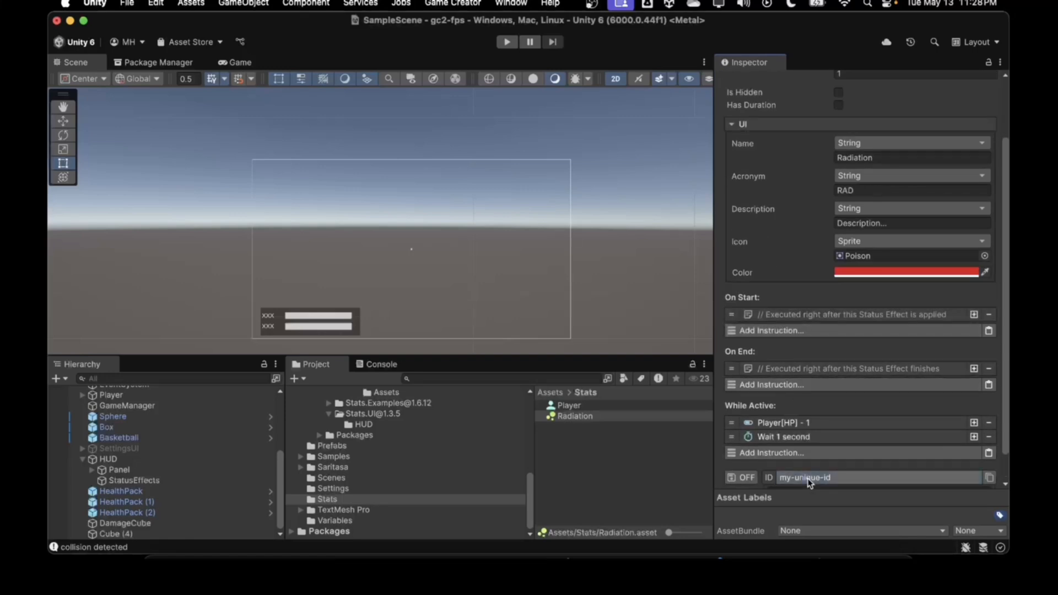
{"action": "left_click", "coordinate": [809, 481]}
{"action": "left_click", "coordinate": [811, 463]}
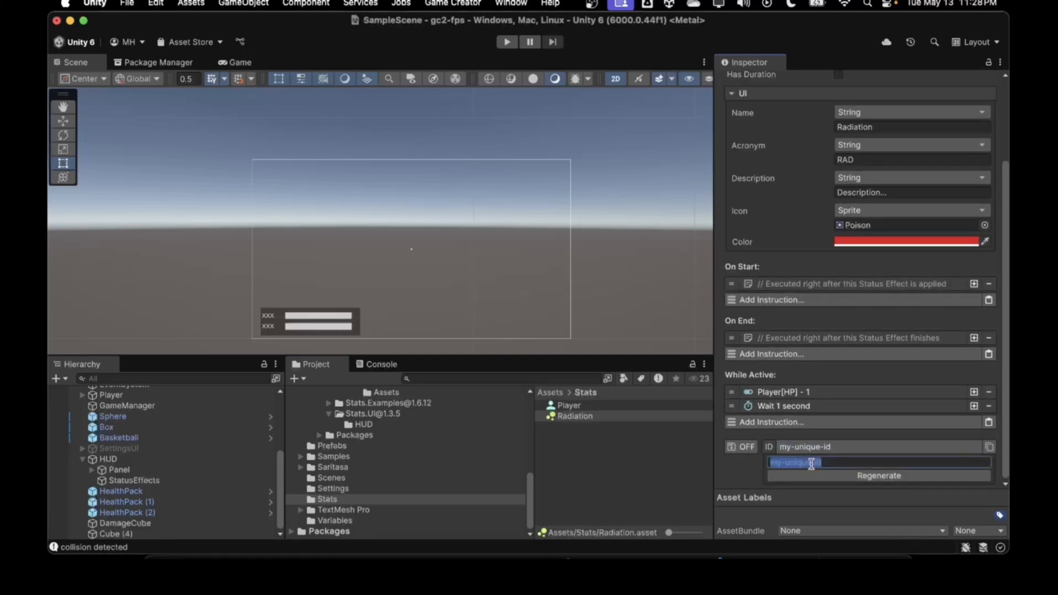
{"action": "type", "text": "radiation"}
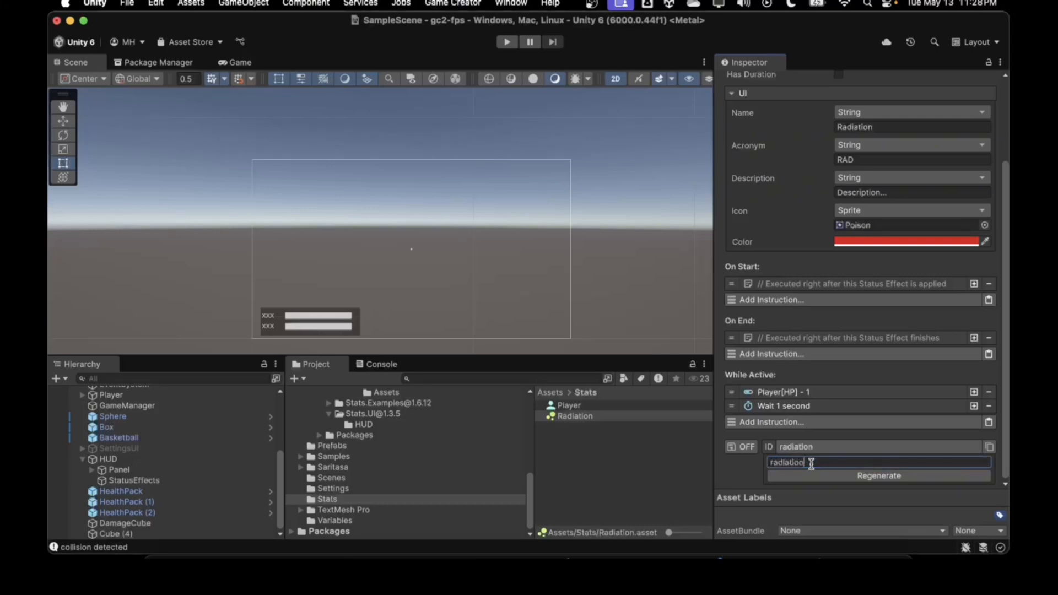
{"action": "left_click", "coordinate": [752, 469]}
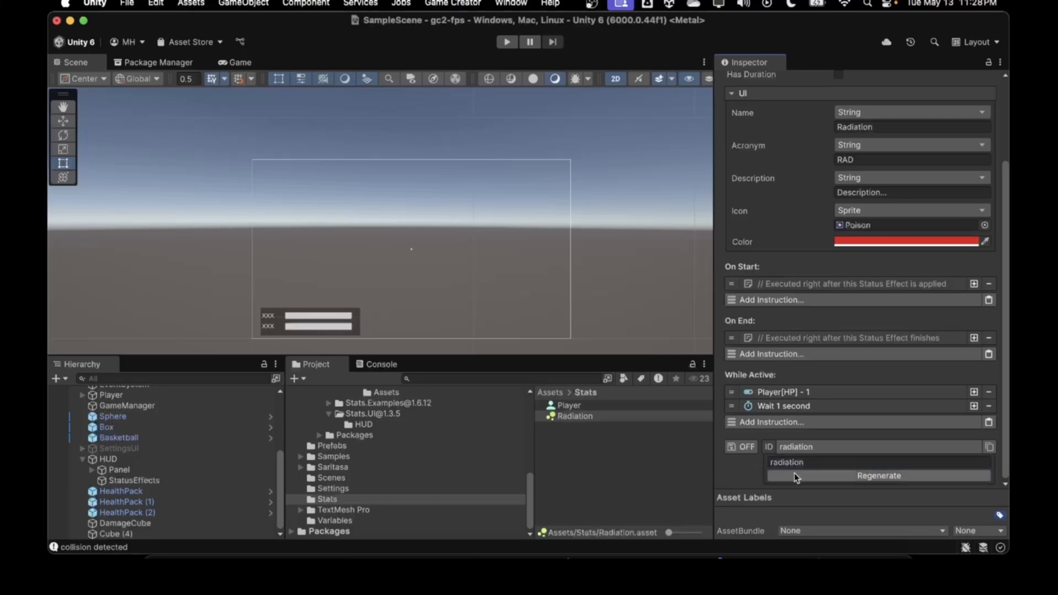
{"action": "left_click", "coordinate": [783, 477]}
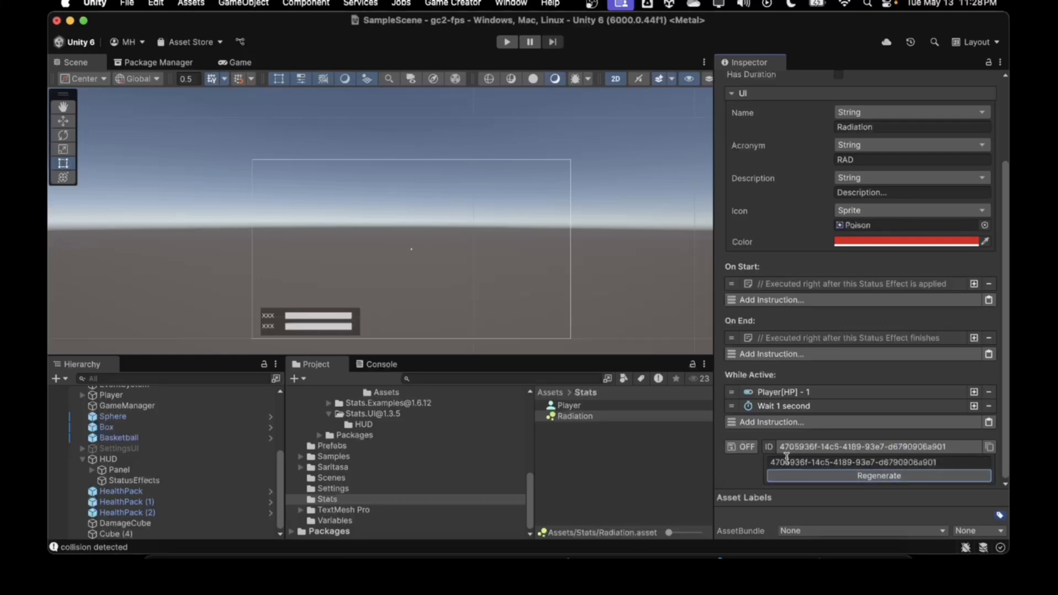
{"action": "scroll", "coordinate": [748, 451], "scroll_direction": "up", "scroll_amount": 3}
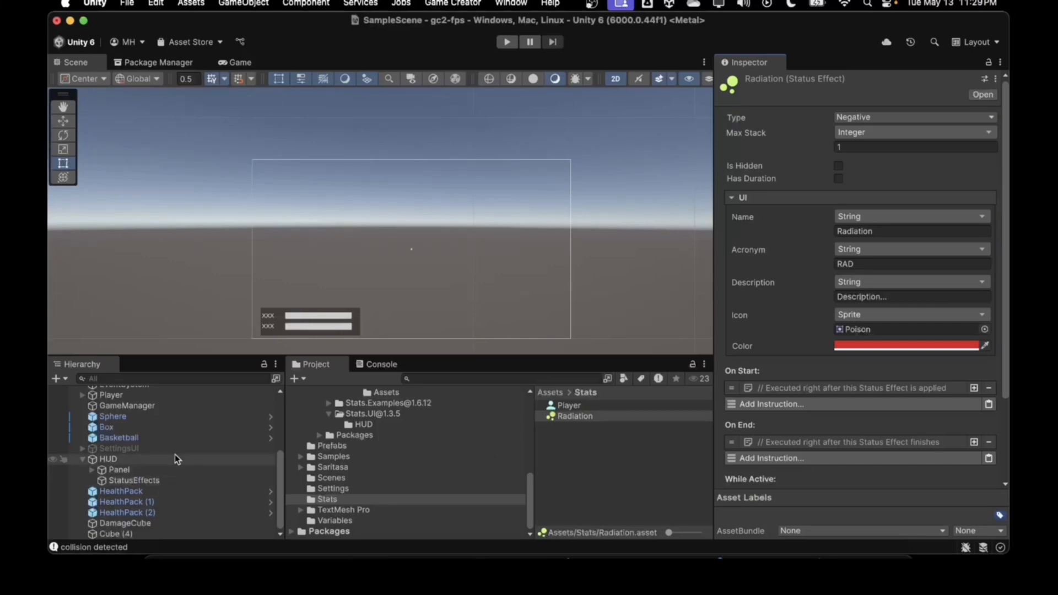
Switch the scene out of 2D view and rename Cube (4) to Poison Zone.
{"action": "left_click", "coordinate": [615, 80]}
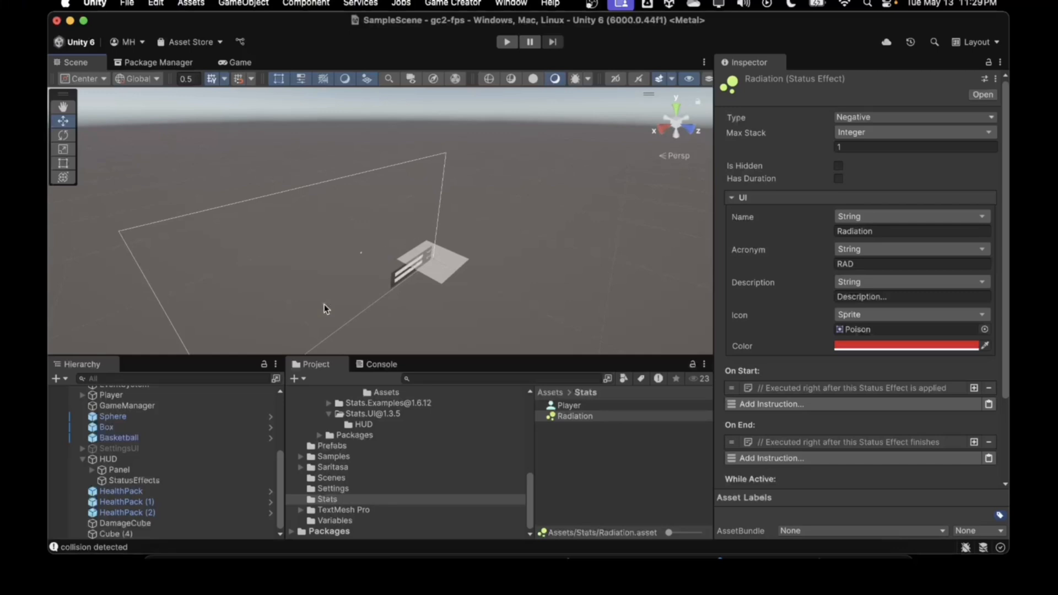
{"action": "left_click", "coordinate": [115, 534]}
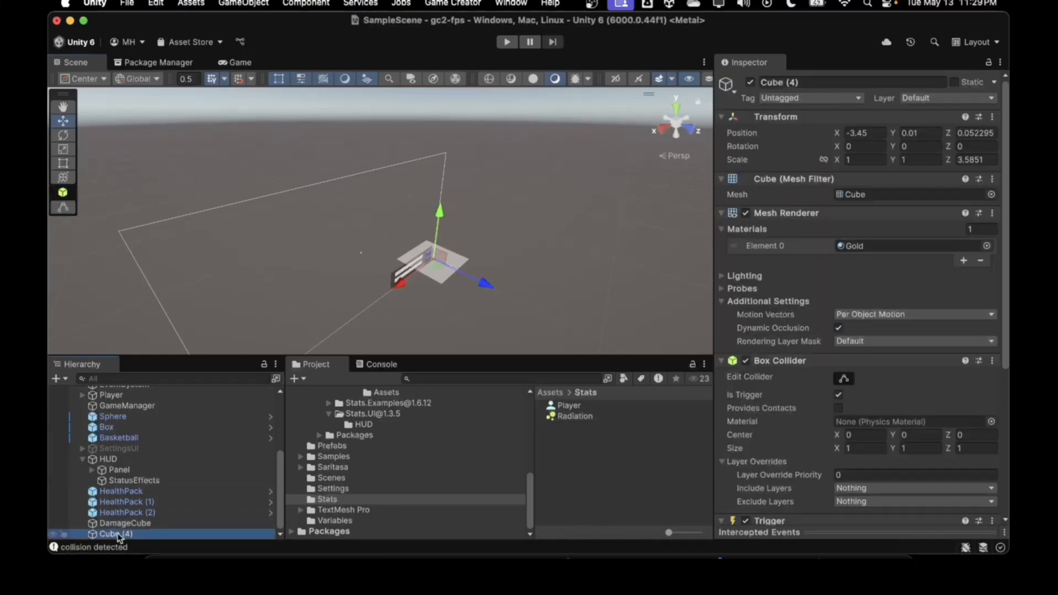
{"action": "left_click", "coordinate": [120, 534]}
{"action": "type", "text": "Poison Zone"}
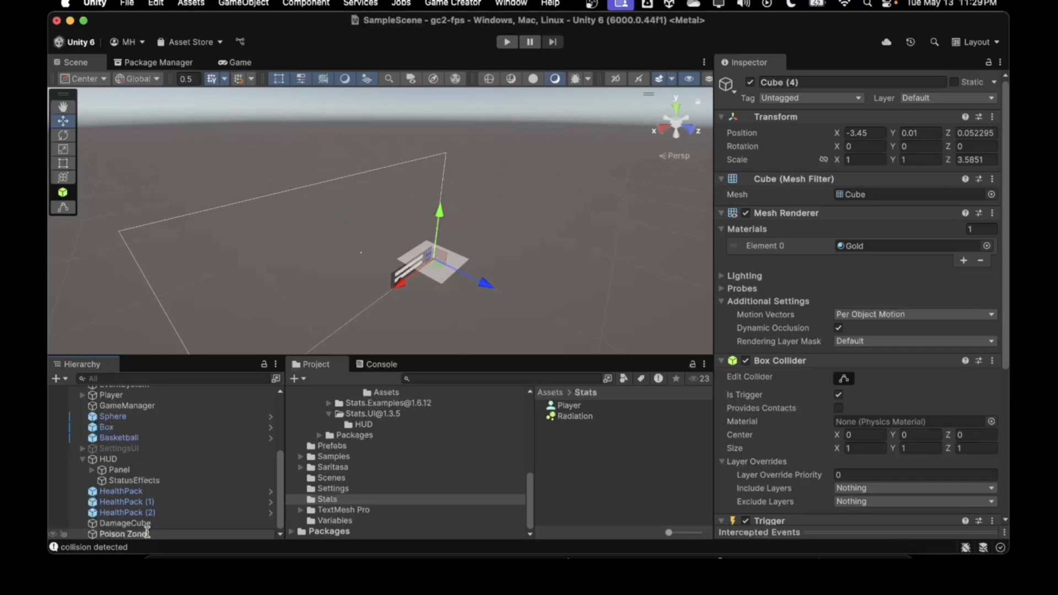
{"action": "key", "text": "Return"}
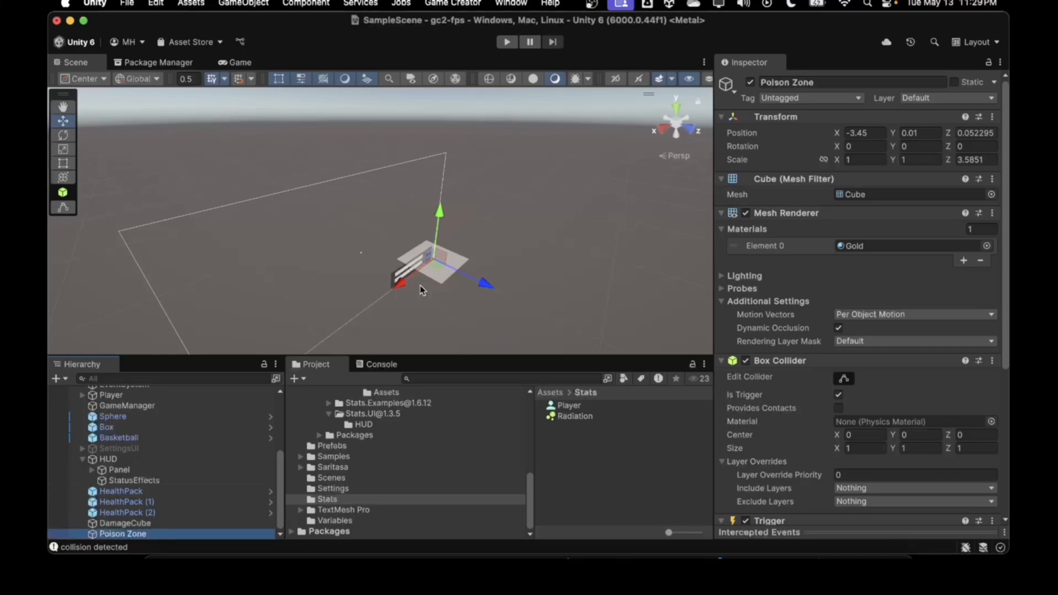
Duplicate the Poison Zone cube and place the copy beside it at about X -4.45, Z 4.25.
{"action": "key", "text": "f"}
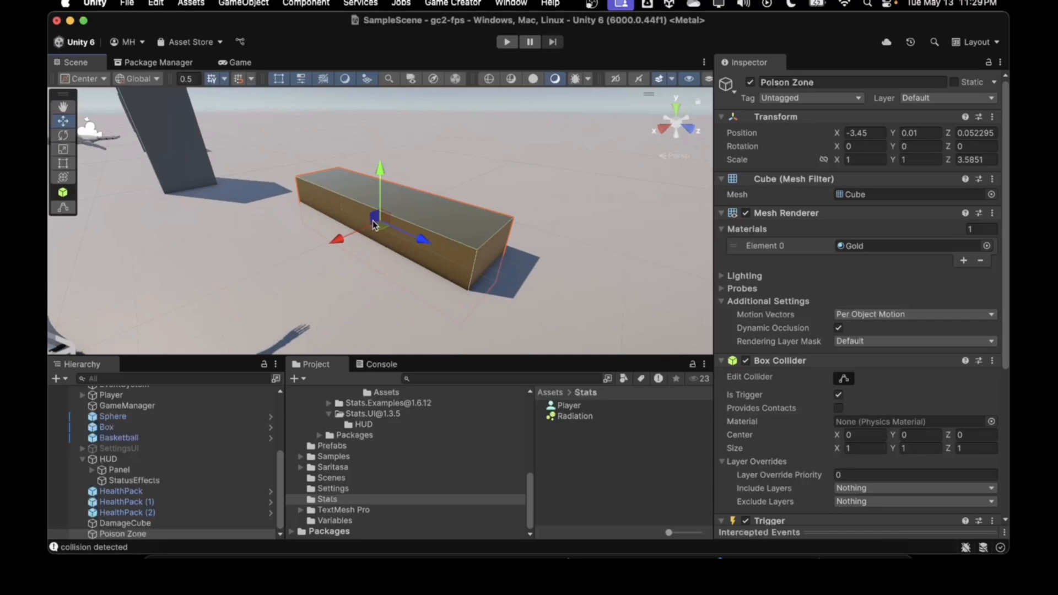
{"action": "left_click_drag", "start_coordinate": [373, 220], "coordinate": [792, 339]}
{"action": "key", "text": "super+d"}
{"action": "left_click_drag", "start_coordinate": [610, 247], "coordinate": [772, 275], "text": "alt"}
{"action": "left_click", "coordinate": [772, 275]}
{"action": "left_click_drag", "start_coordinate": [484, 194], "coordinate": [511, 210]}
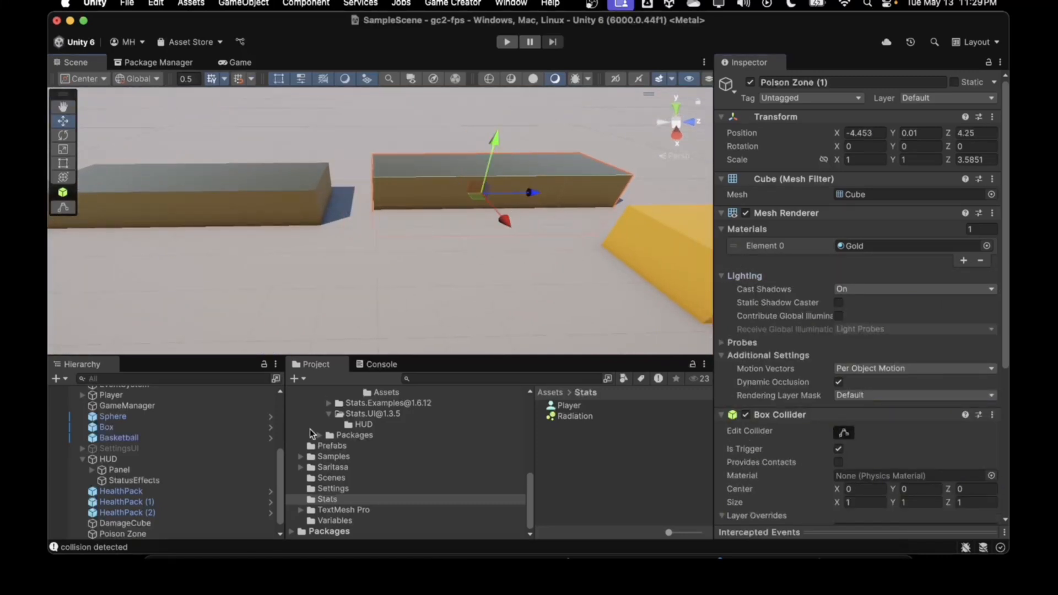
Rename the duplicated zone cube to Radiation Zone.
{"action": "scroll", "coordinate": [130, 533], "scroll_direction": "down", "scroll_amount": 1}
{"action": "left_click", "coordinate": [130, 533]}
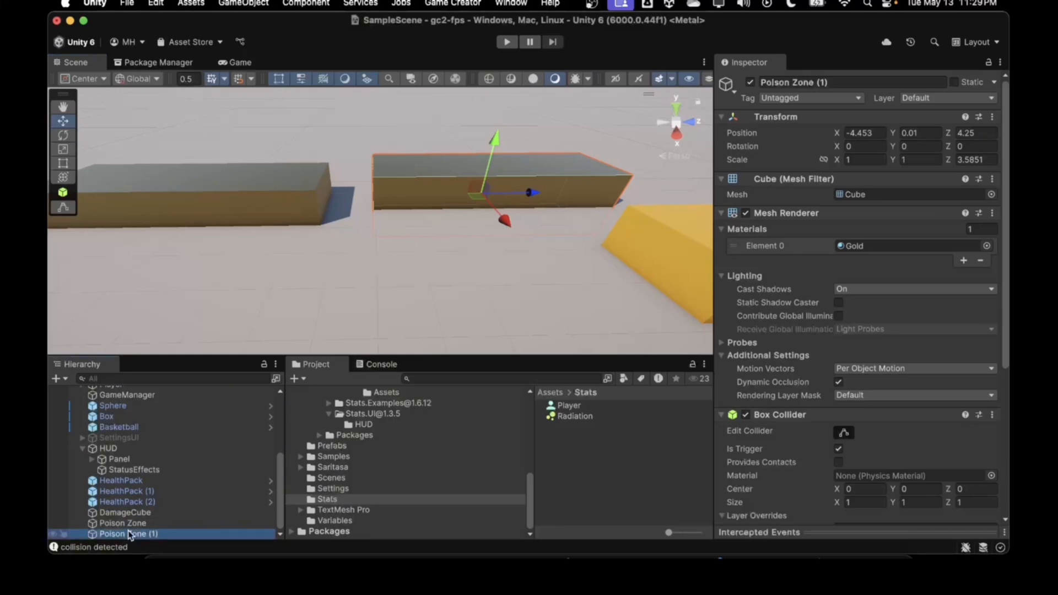
{"action": "left_click", "coordinate": [129, 532]}
{"action": "type", "text": "Ra"}
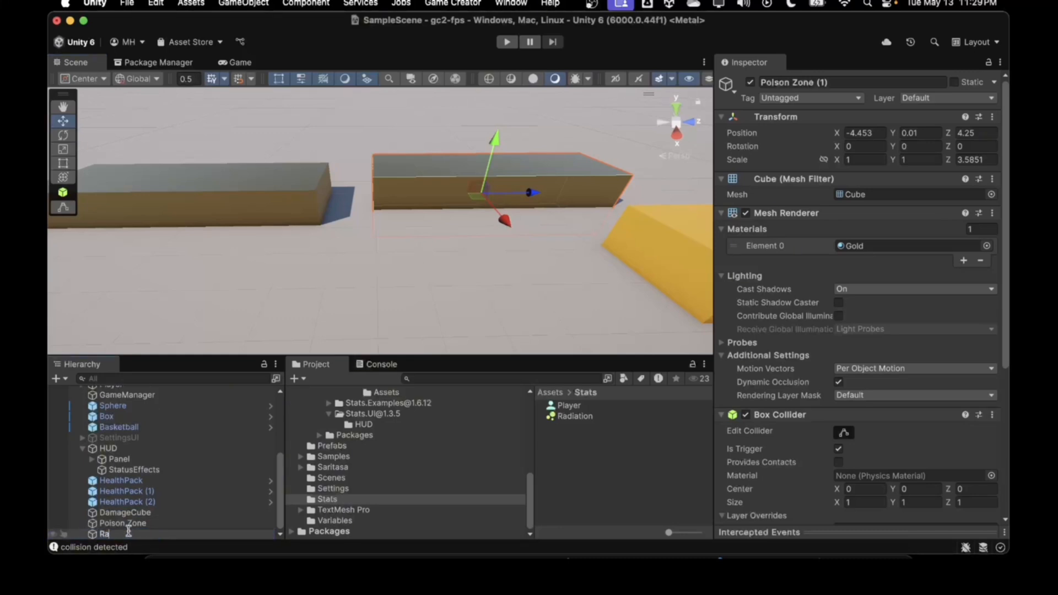
{"action": "type", "text": "diation Zone"}
{"action": "key", "text": "Return"}
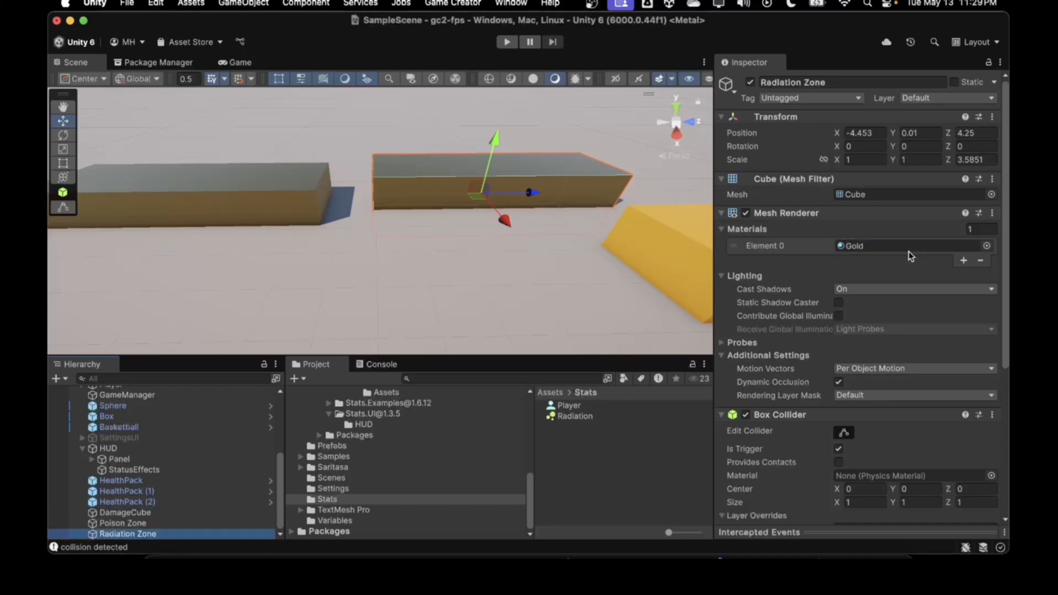
Assign the Prototype_Fade_Blue material to the Radiation Zone cube.
{"action": "left_click", "coordinate": [986, 246]}
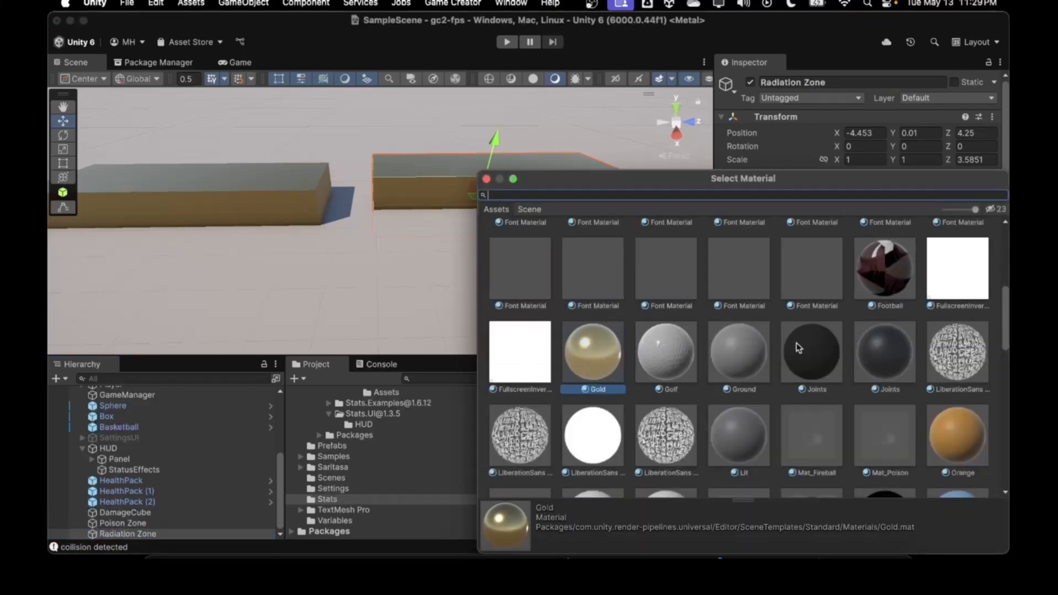
{"action": "scroll", "coordinate": [755, 339], "scroll_direction": "down", "scroll_amount": 5}
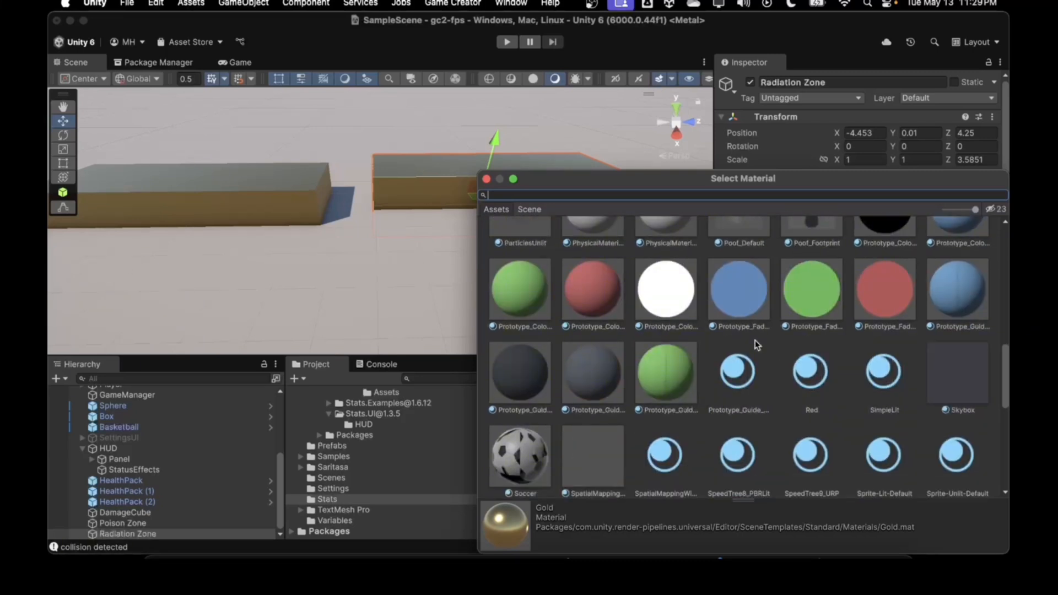
{"action": "double_click", "coordinate": [730, 300]}
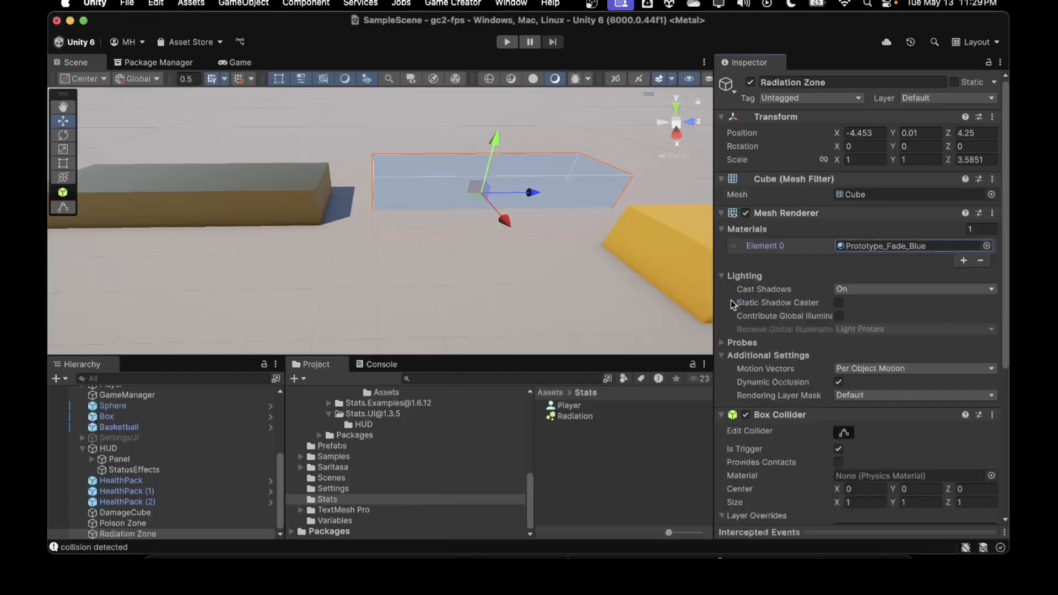
Shift the Radiation Zone cube to X -4.29 and make its trigger add the Radiation status effect to the Player.
{"action": "left_click_drag", "start_coordinate": [506, 216], "coordinate": [504, 228]}
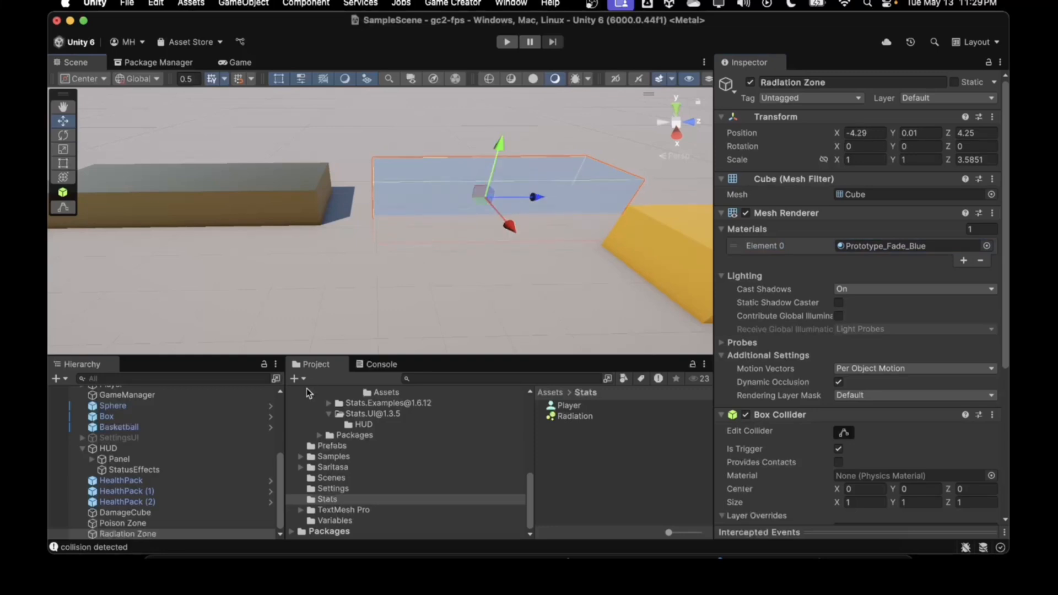
{"action": "scroll", "coordinate": [824, 428], "scroll_direction": "down", "scroll_amount": 8}
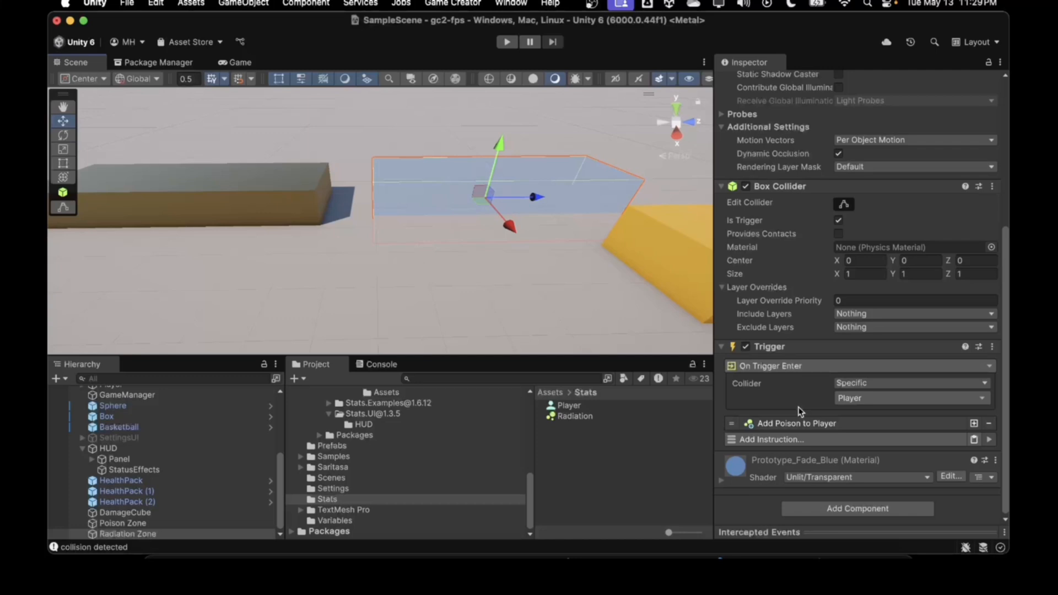
{"action": "left_click", "coordinate": [823, 423]}
{"action": "left_click", "coordinate": [990, 477]}
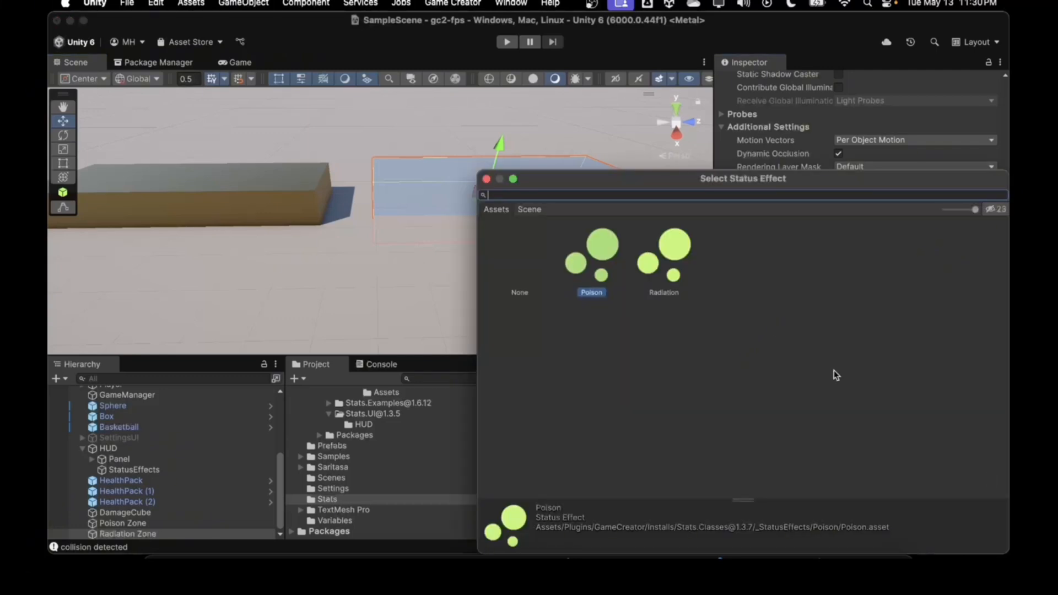
{"action": "double_click", "coordinate": [675, 275]}
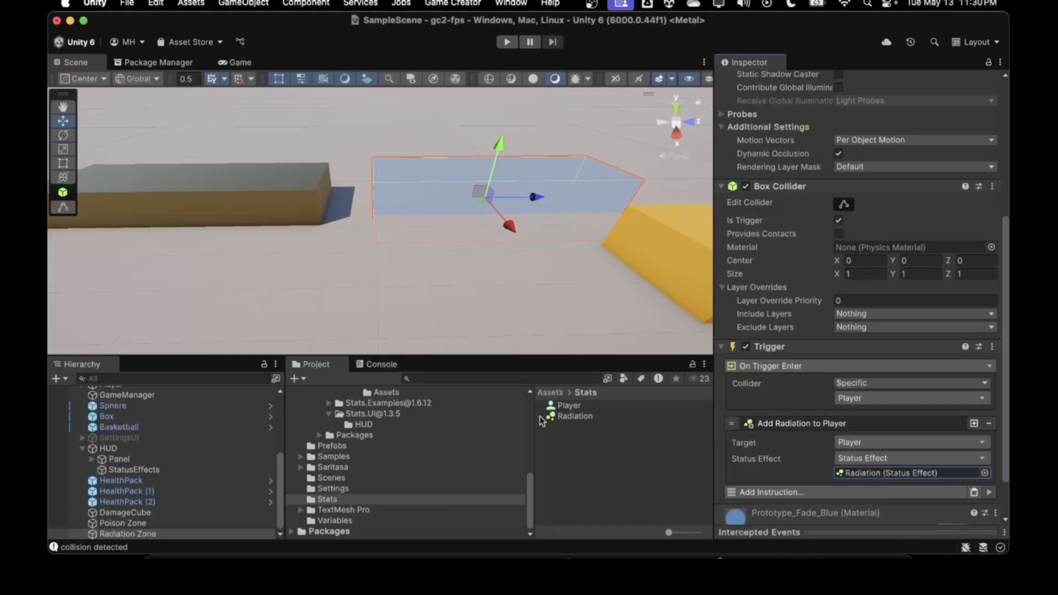
Play the scene and walk the player through the Radiation Zone, checking the status effect icon and the HP bar.
{"action": "key", "text": "super+p"}
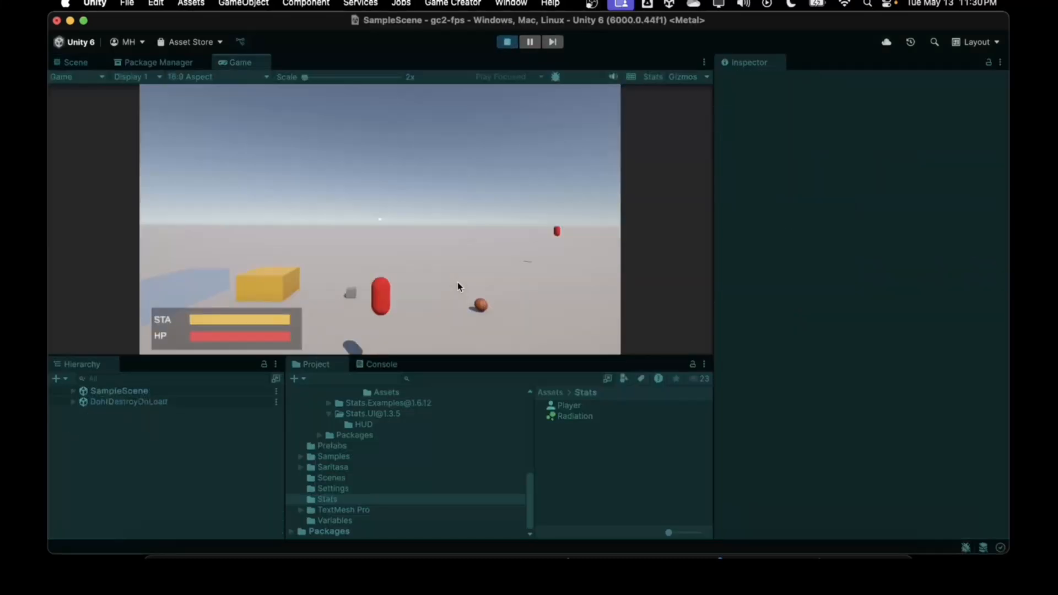
{"action": "key", "text": "w"}
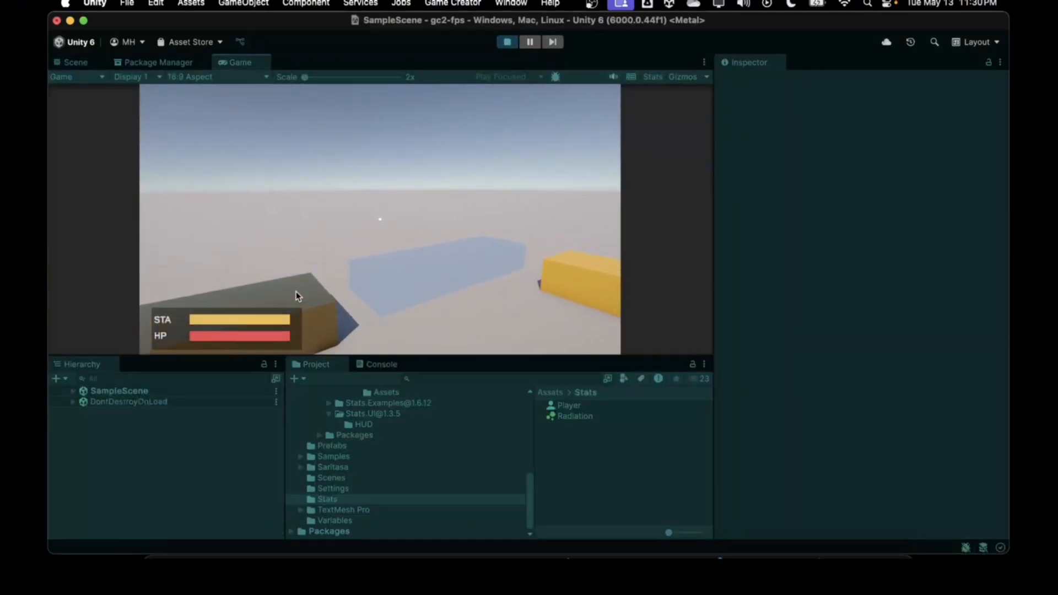
{"action": "key", "text": "w"}
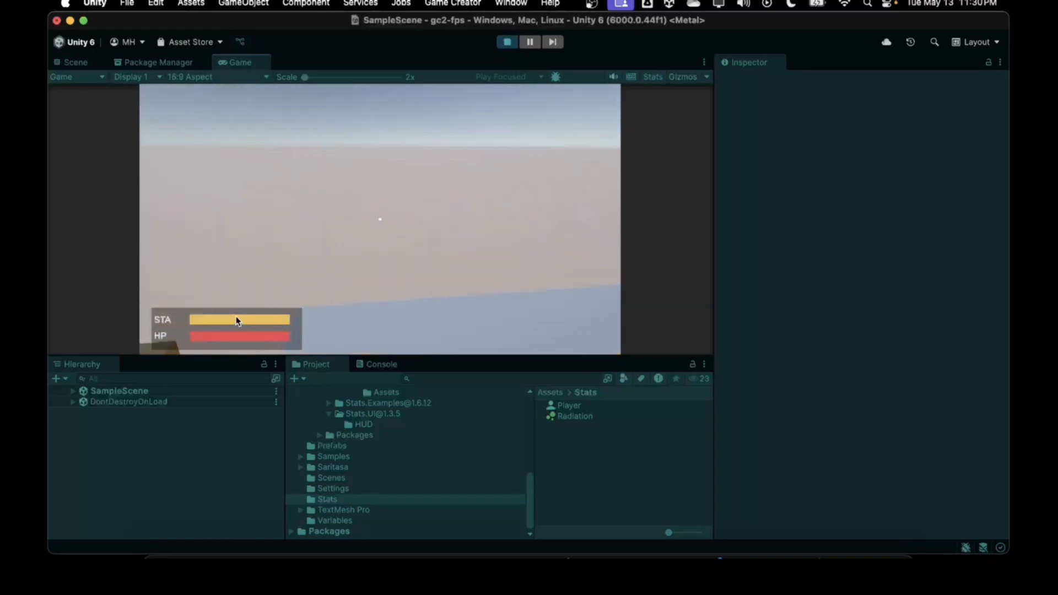
{"action": "key", "text": "w"}
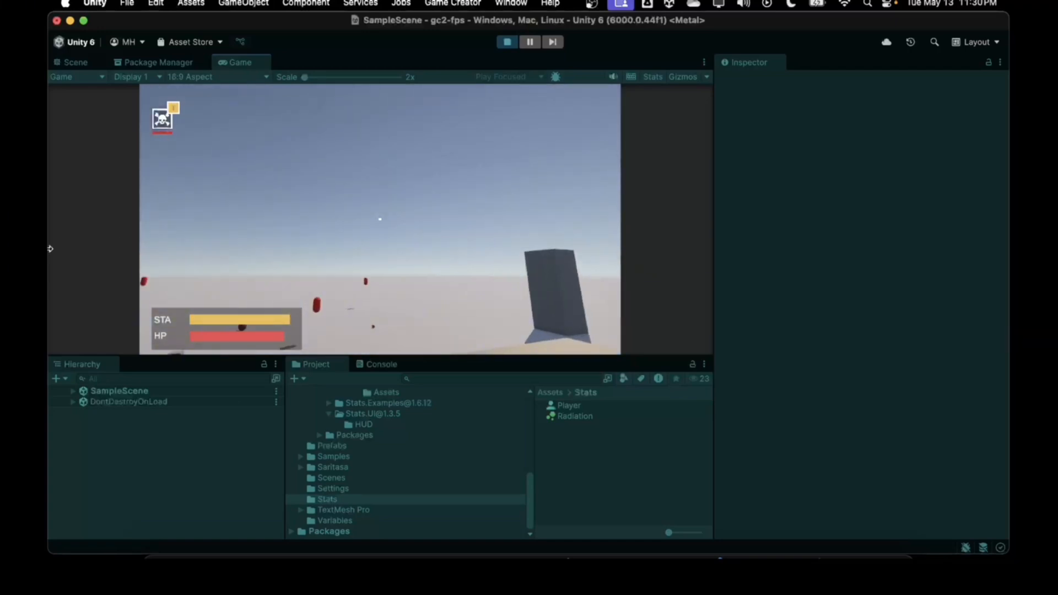
{"action": "key", "text": "s"}
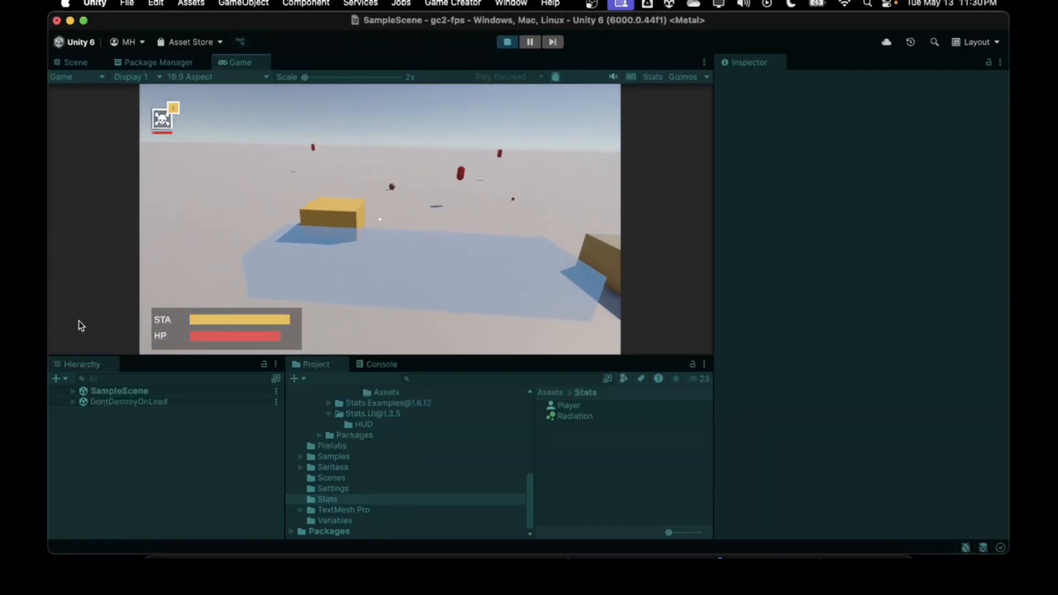
{"action": "key", "text": "w"}
{"action": "key", "text": "w"}
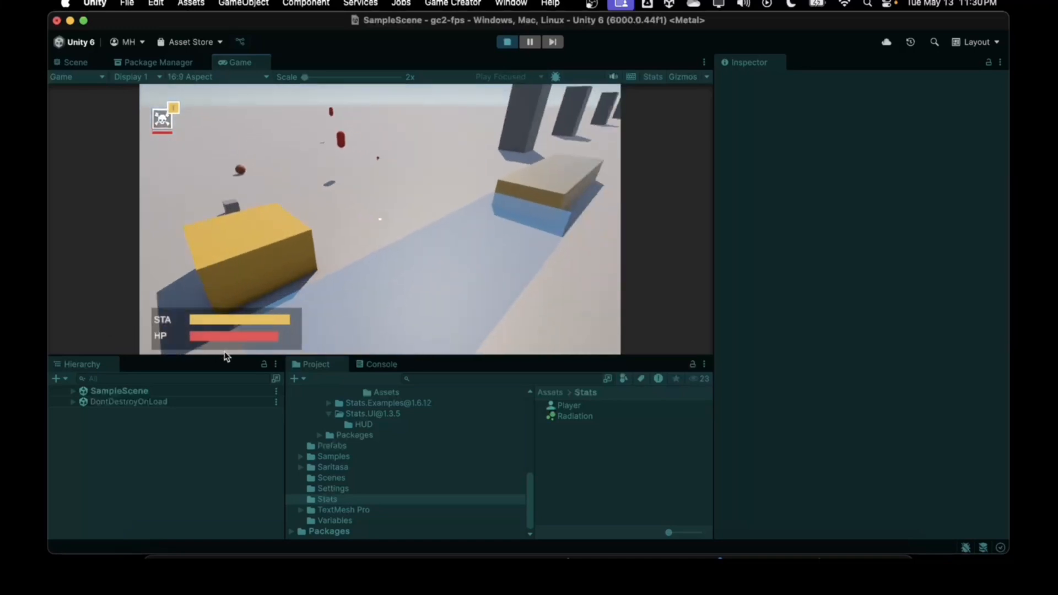
{"action": "key", "text": "w"}
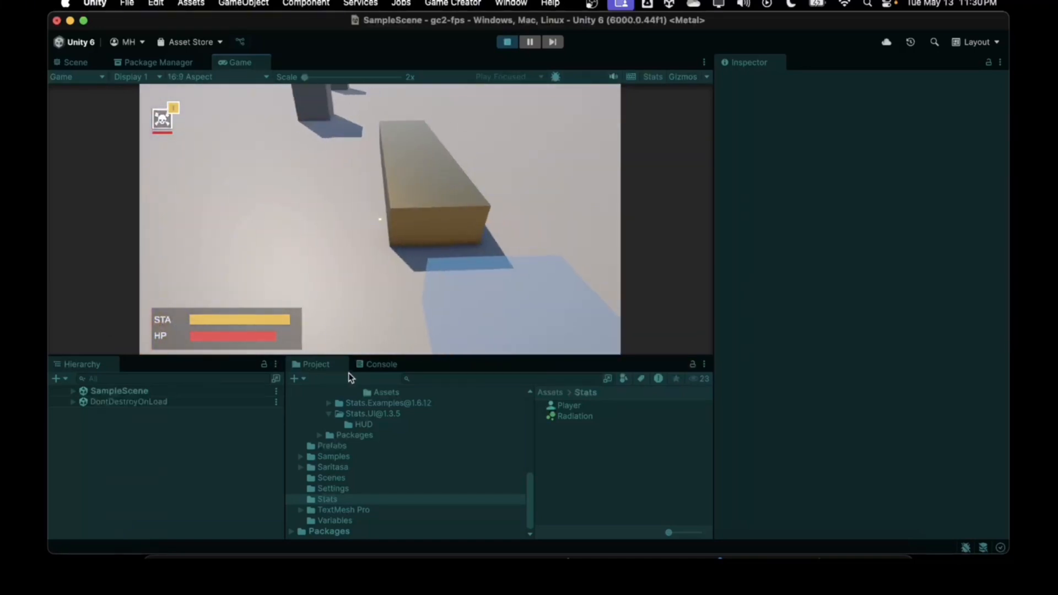
{"action": "key", "text": "w"}
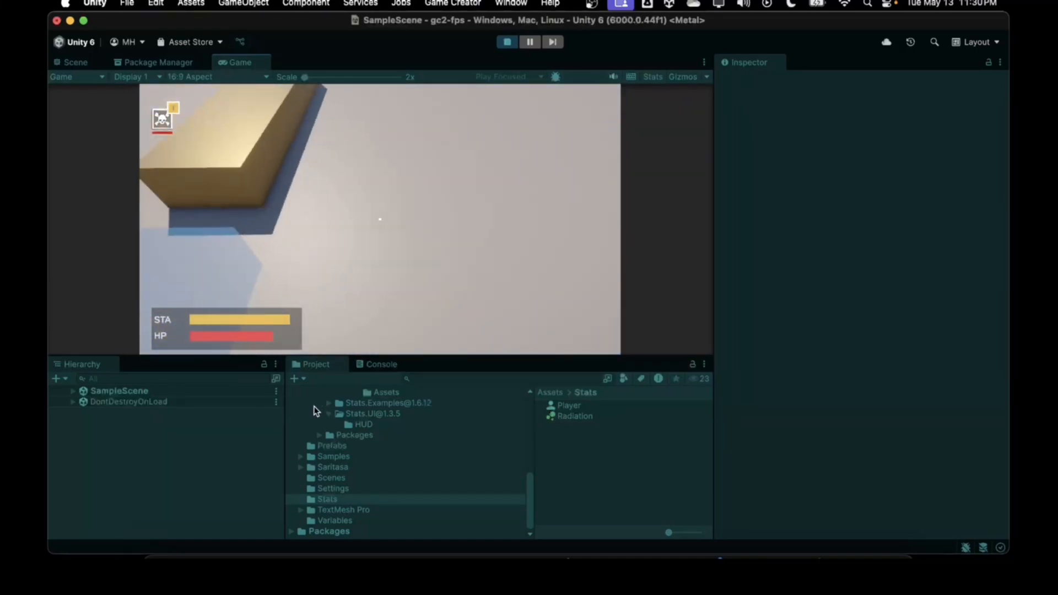
{"action": "key", "text": "w"}
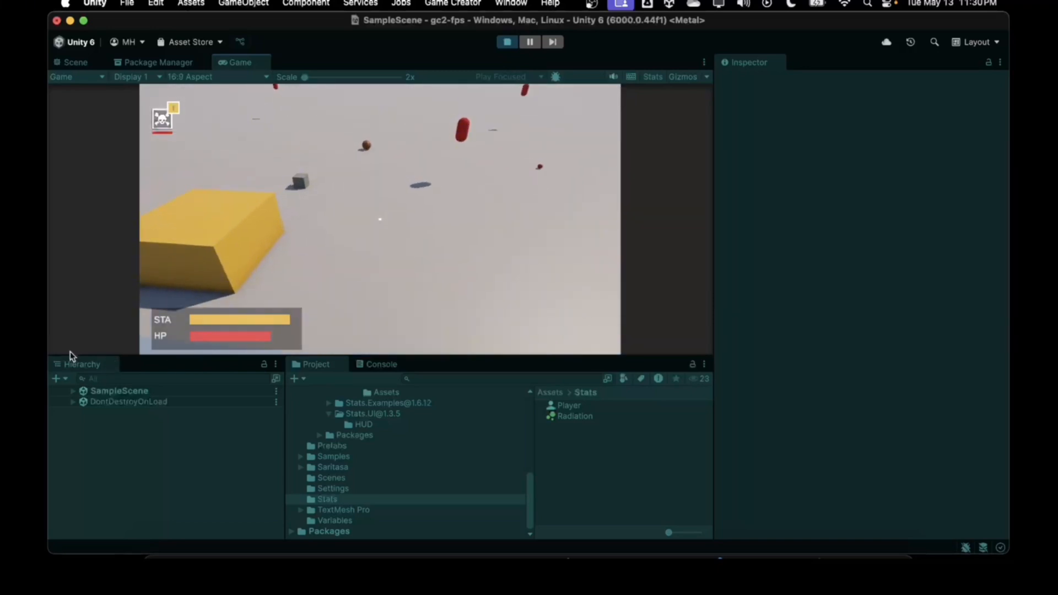
{"action": "key", "text": "w"}
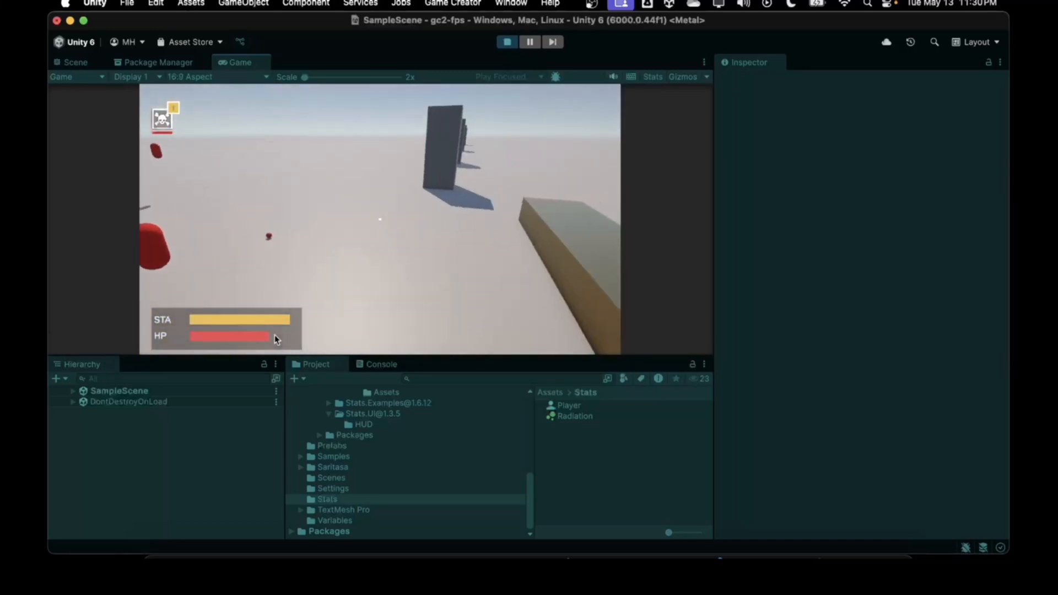
{"action": "key", "text": "w"}
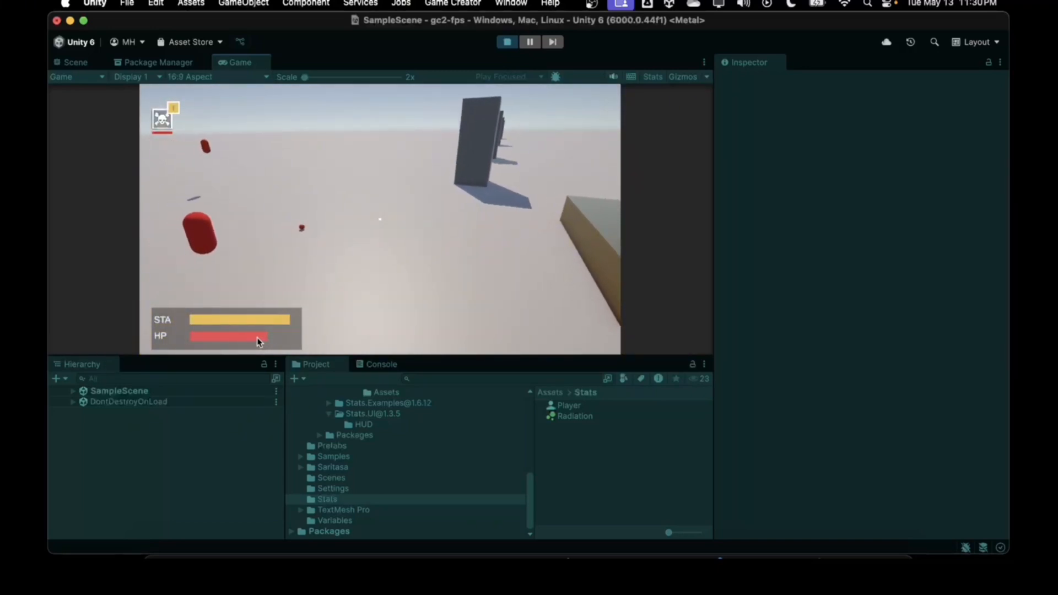
Pick up a health pack and walk the player into the Poison Zone to check both status effects on the HUD.
{"action": "key", "text": "w"}
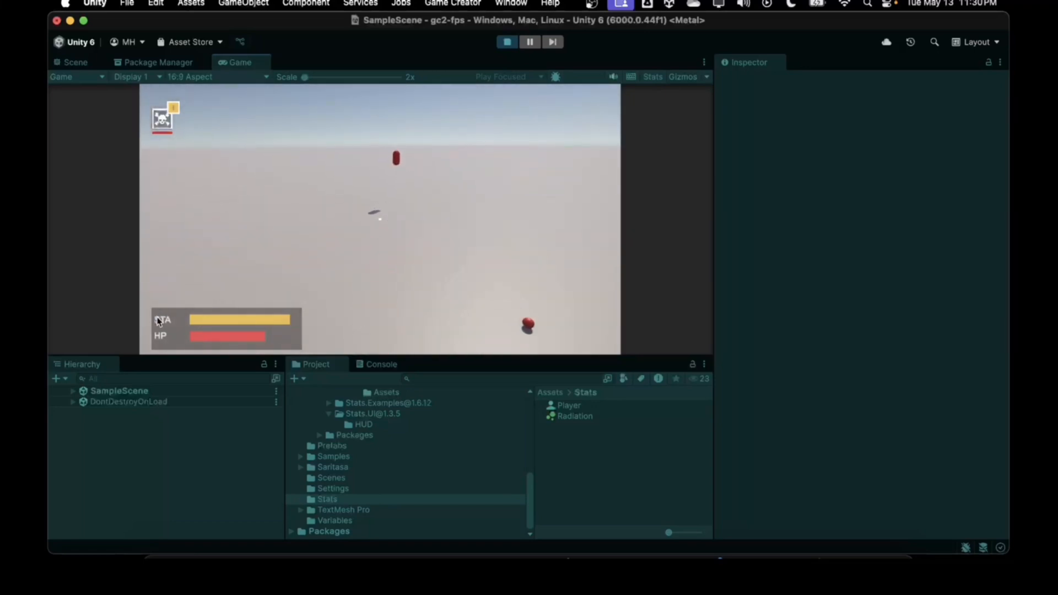
{"action": "key", "text": "w"}
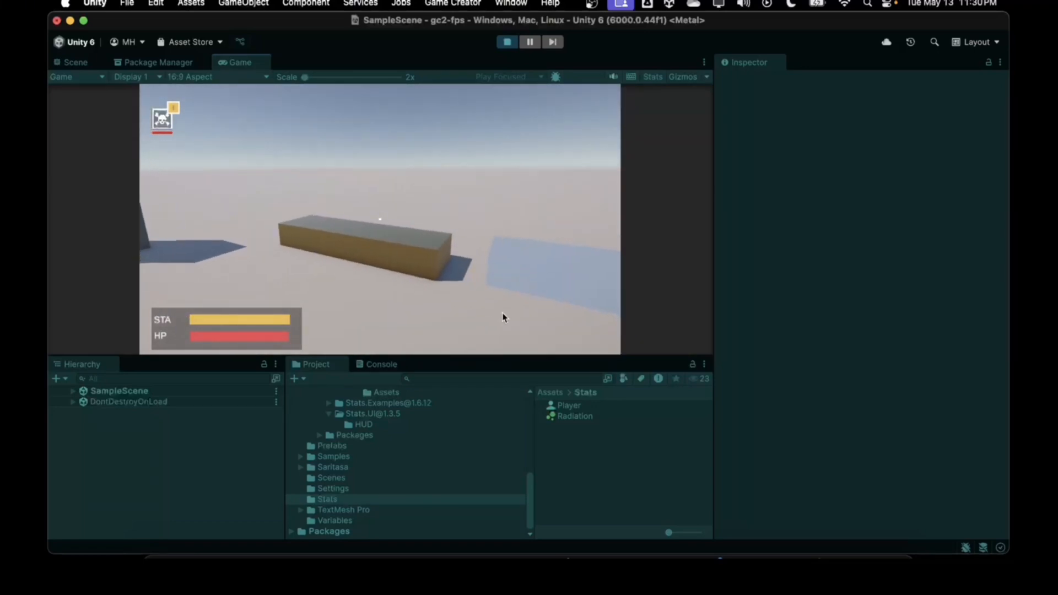
{"action": "key", "text": "w"}
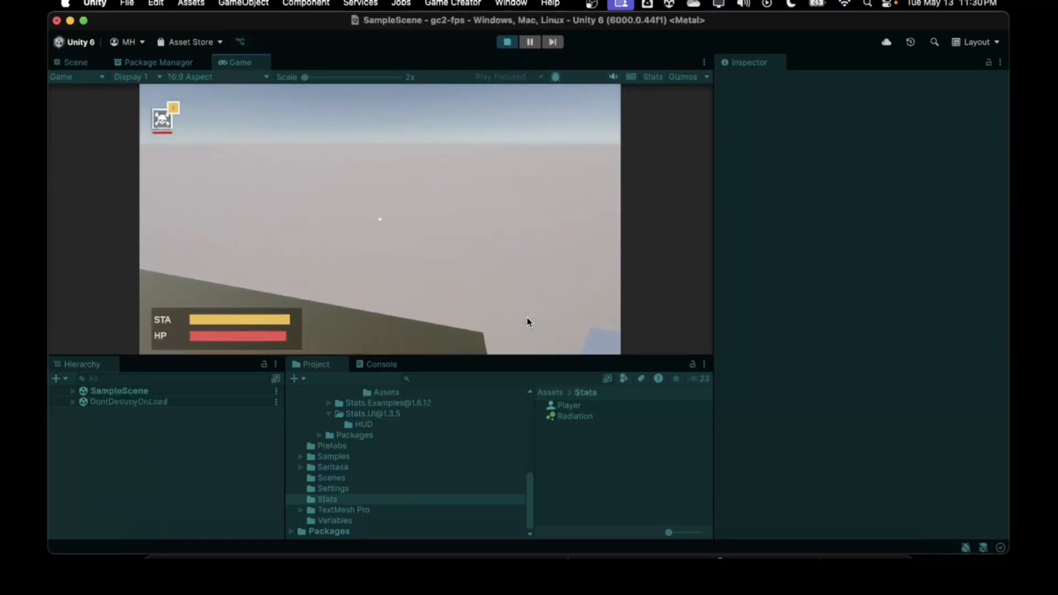
{"action": "key", "text": "w"}
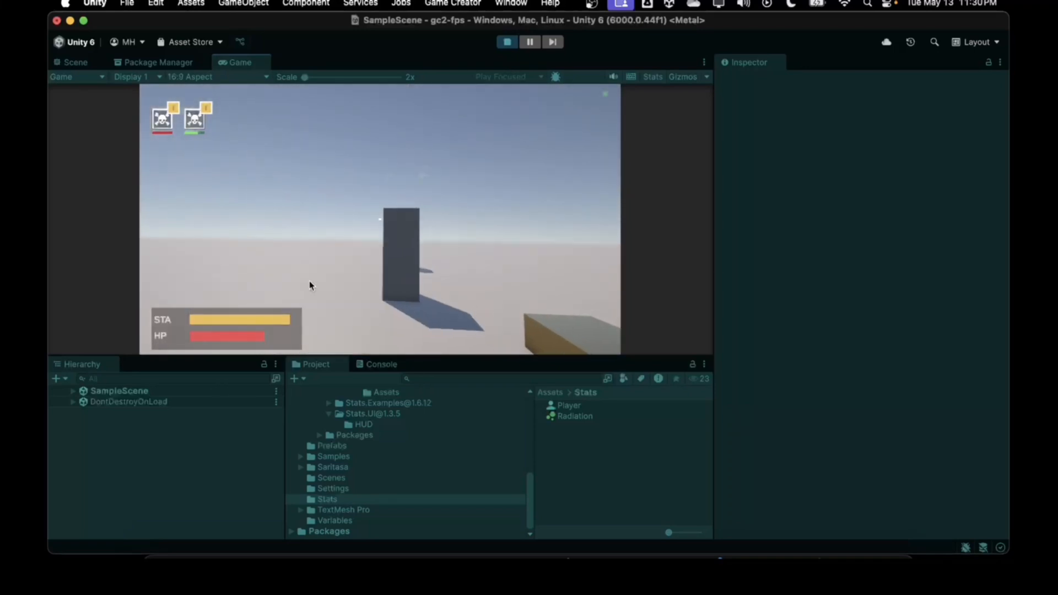
{"action": "key", "text": "w"}
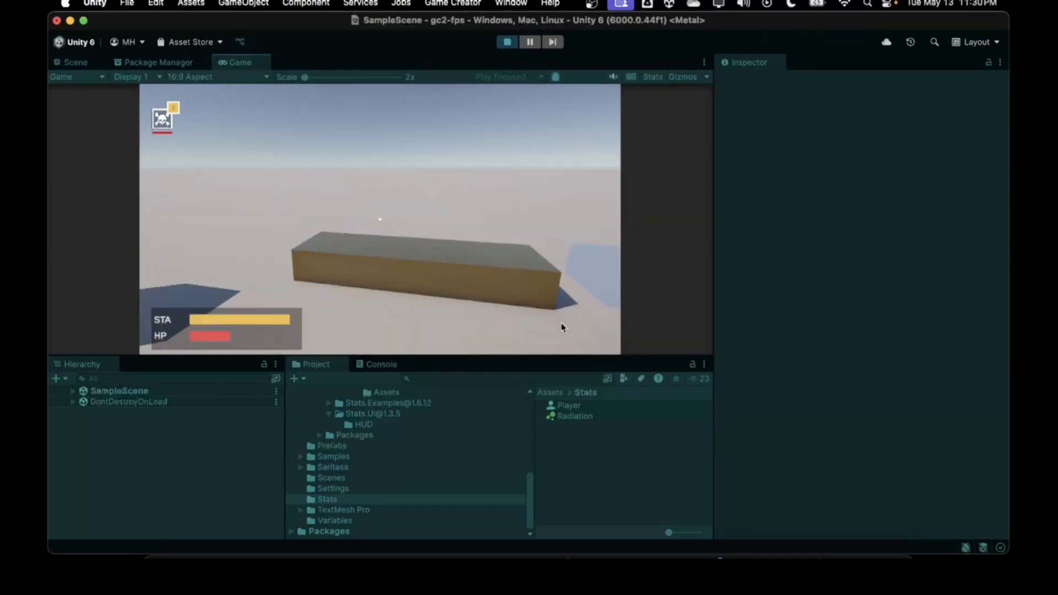
Walk the player through the Radiation and Poison zones again to check how HP drains, and stop play mode.
{"action": "key", "text": "w"}
{"action": "key", "text": "w"}
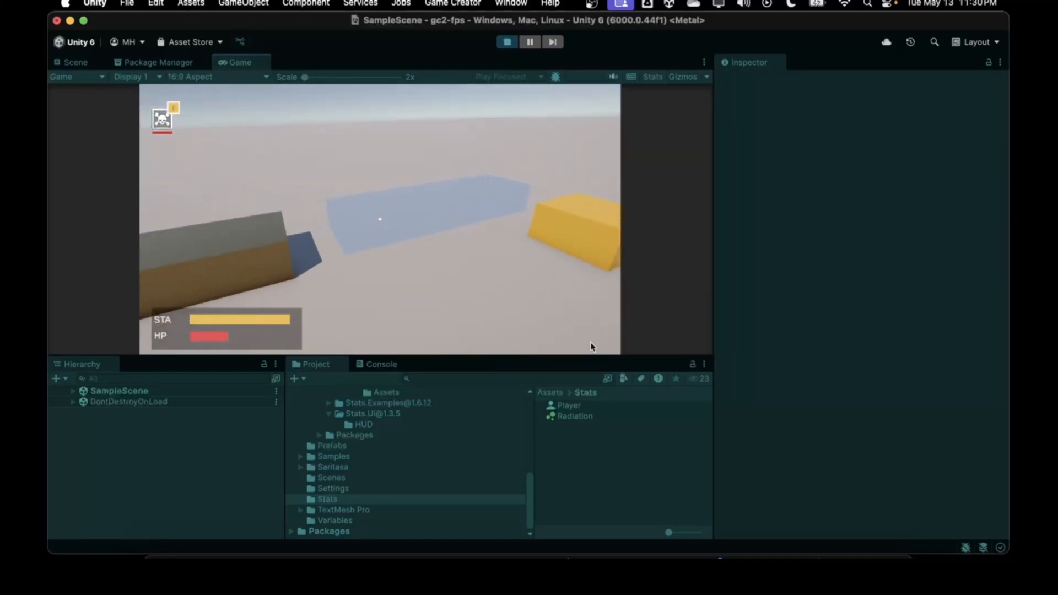
{"action": "key", "text": "w"}
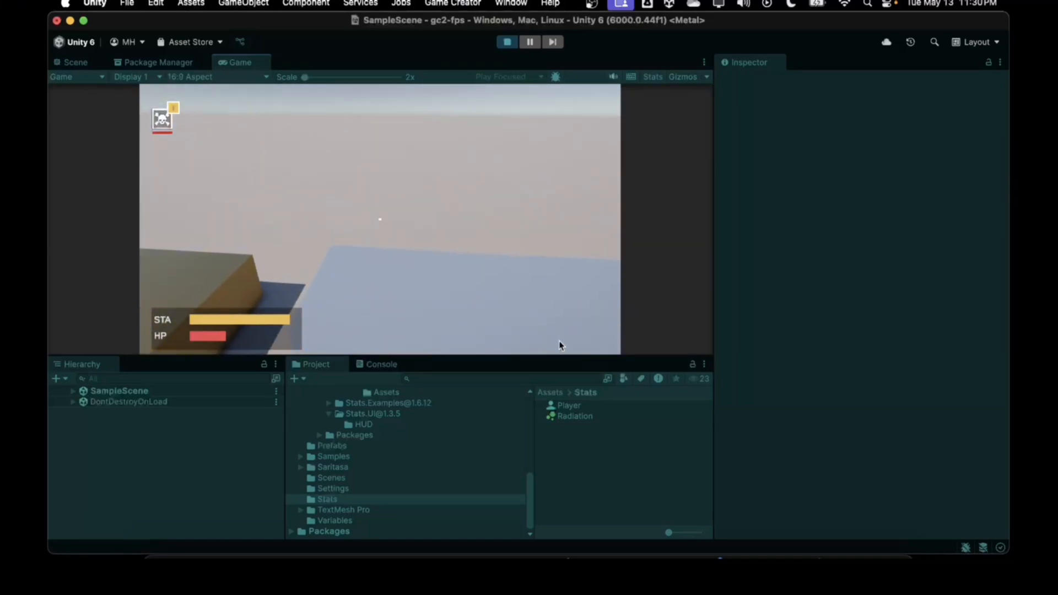
{"action": "key", "text": "w"}
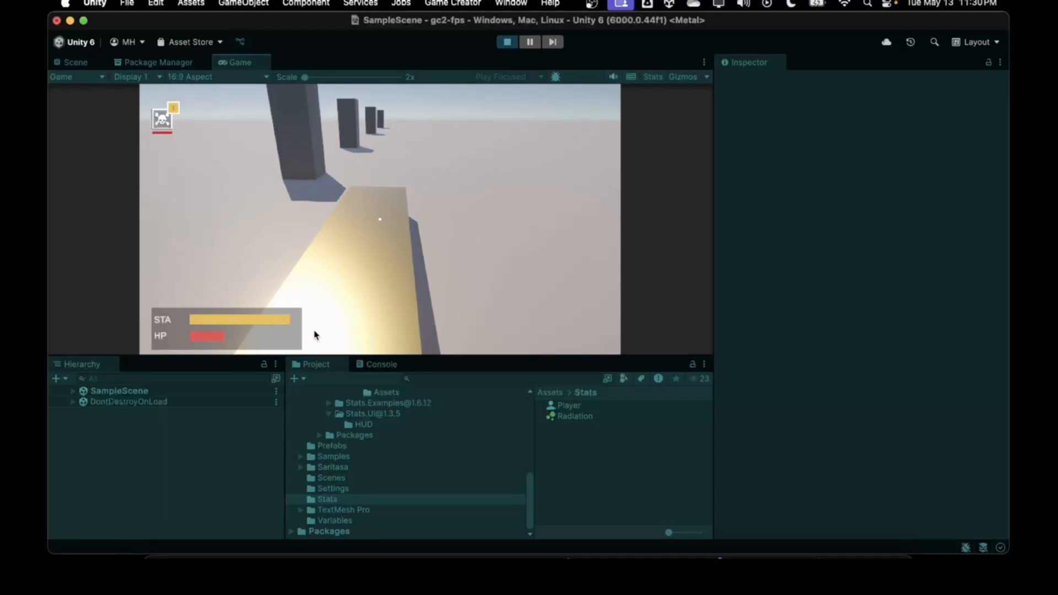
{"action": "key", "text": "w"}
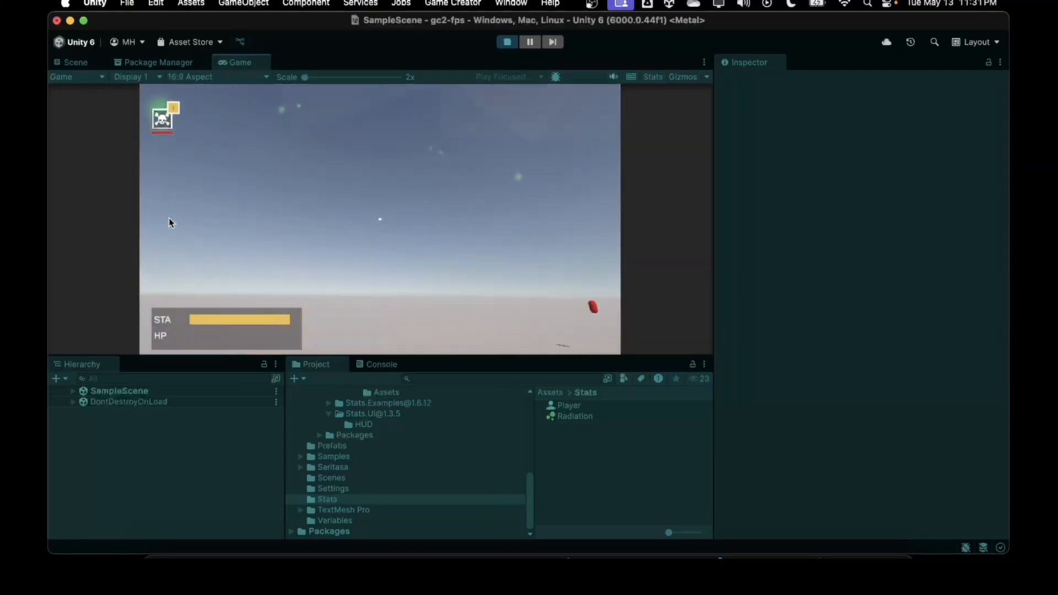
{"action": "left_click", "coordinate": [506, 46]}
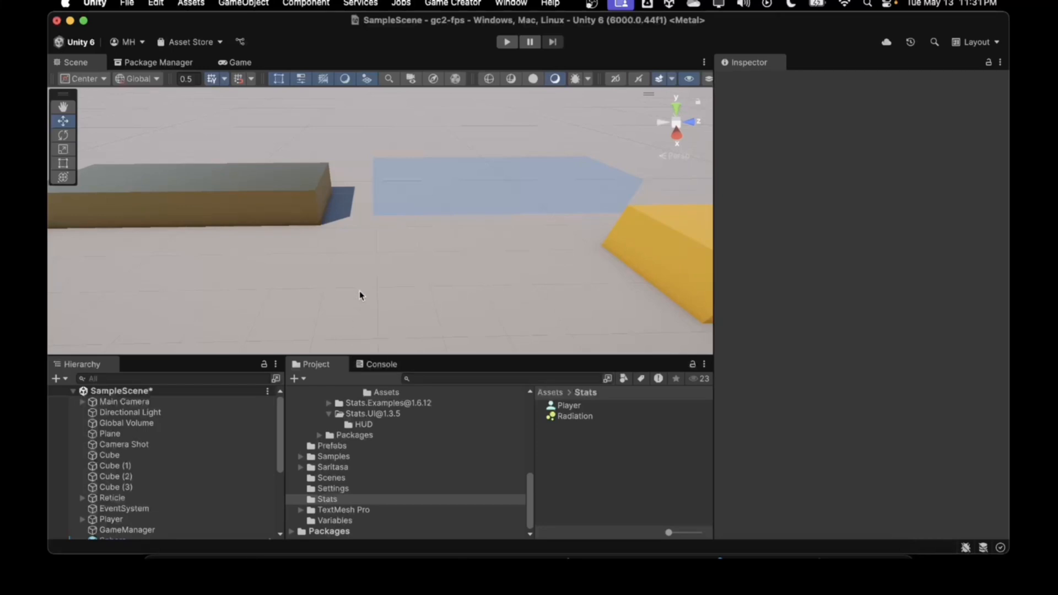
Create a new Game Creator Status Effect asset in the Stats folder and name it Heal.
{"action": "right_click_drag", "start_coordinate": [374, 267], "coordinate": [199, 253]}
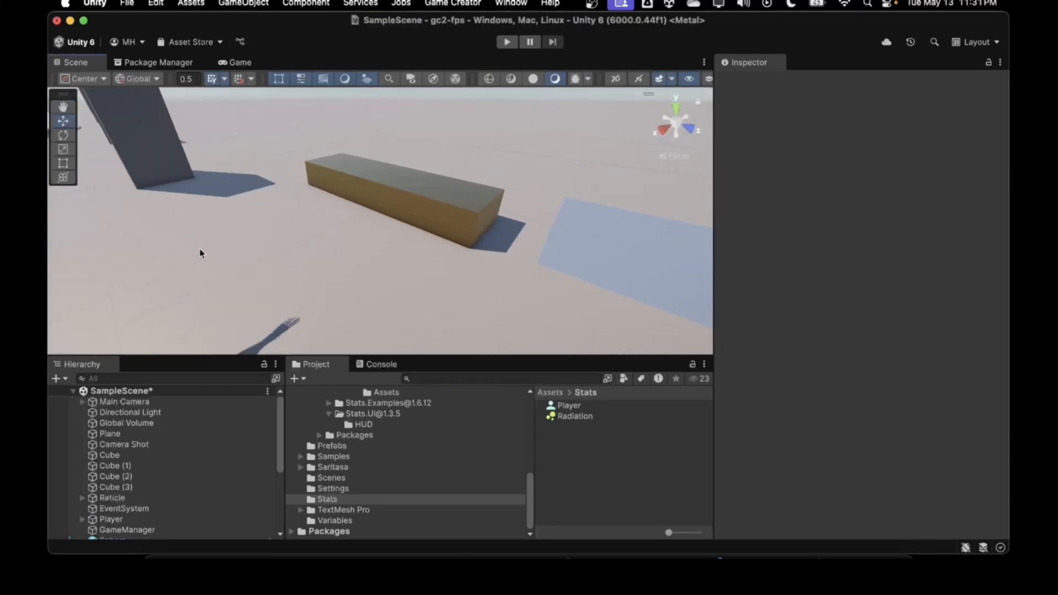
{"action": "right_click_drag", "start_coordinate": [390, 267], "coordinate": [388, 231]}
{"action": "left_click", "coordinate": [393, 227]}
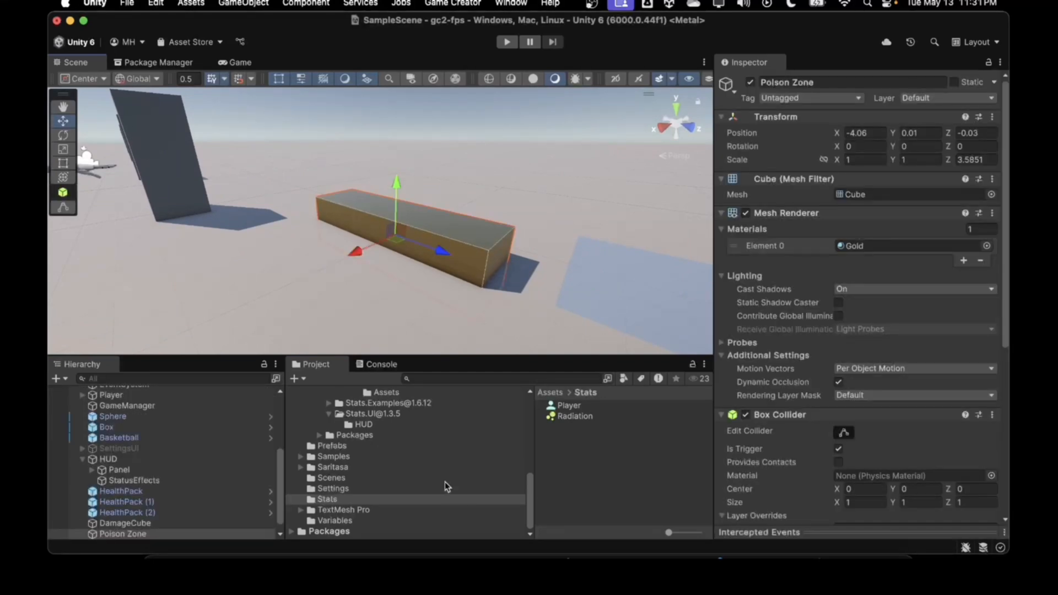
{"action": "right_click", "coordinate": [574, 463]}
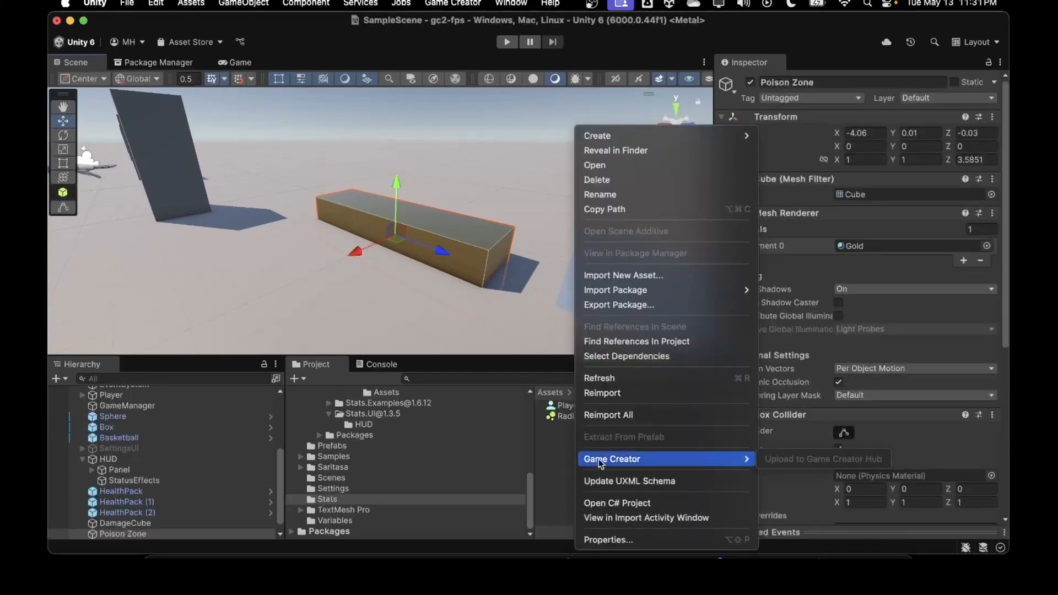
{"action": "mouse_move", "coordinate": [619, 134]}
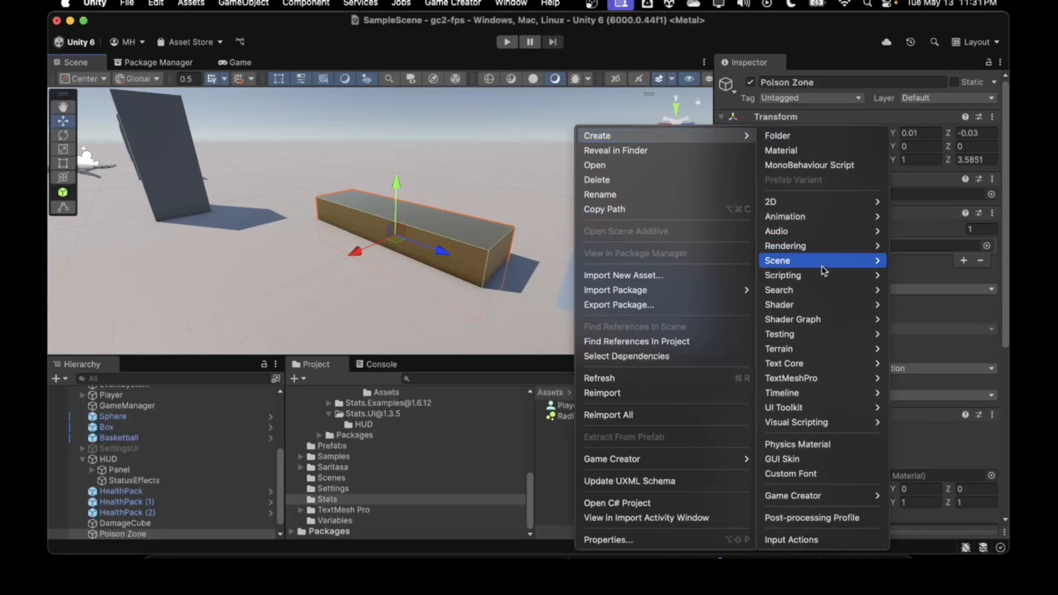
{"action": "mouse_move", "coordinate": [793, 495]}
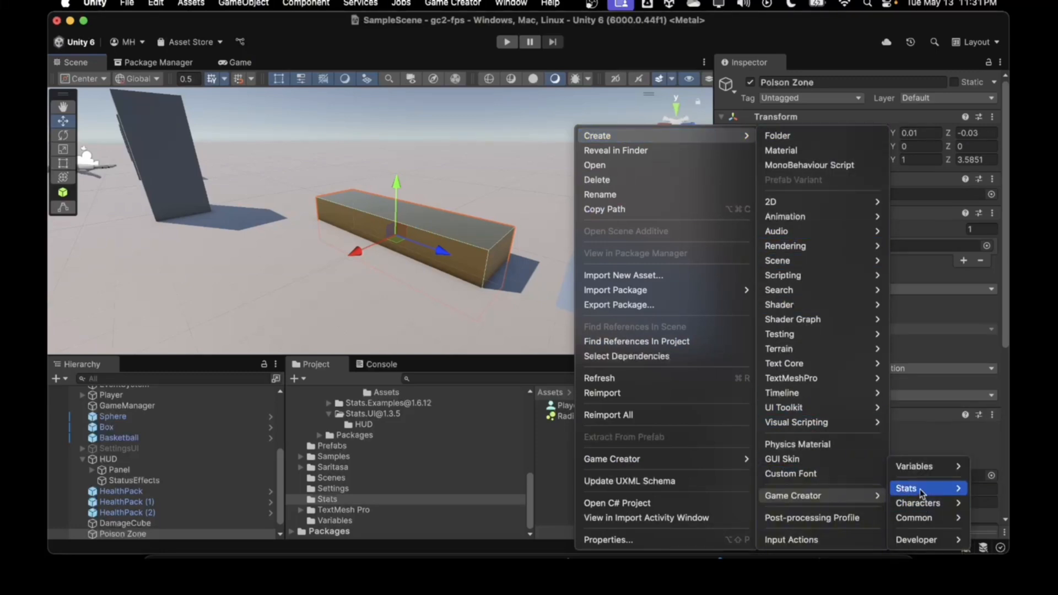
{"action": "mouse_move", "coordinate": [921, 490]}
{"action": "left_click", "coordinate": [854, 539]}
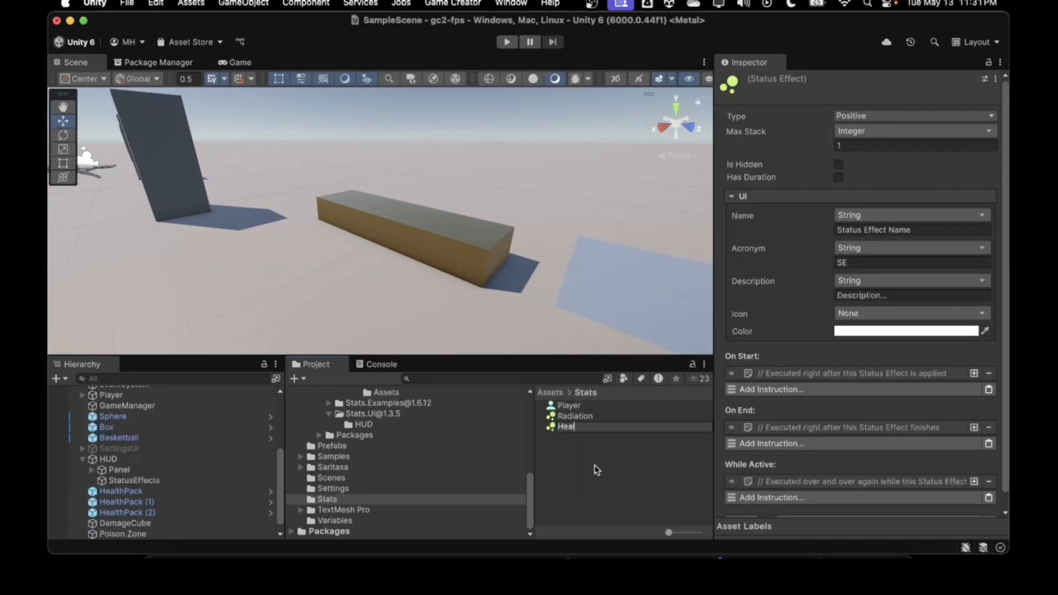
{"action": "key", "text": "Return"}
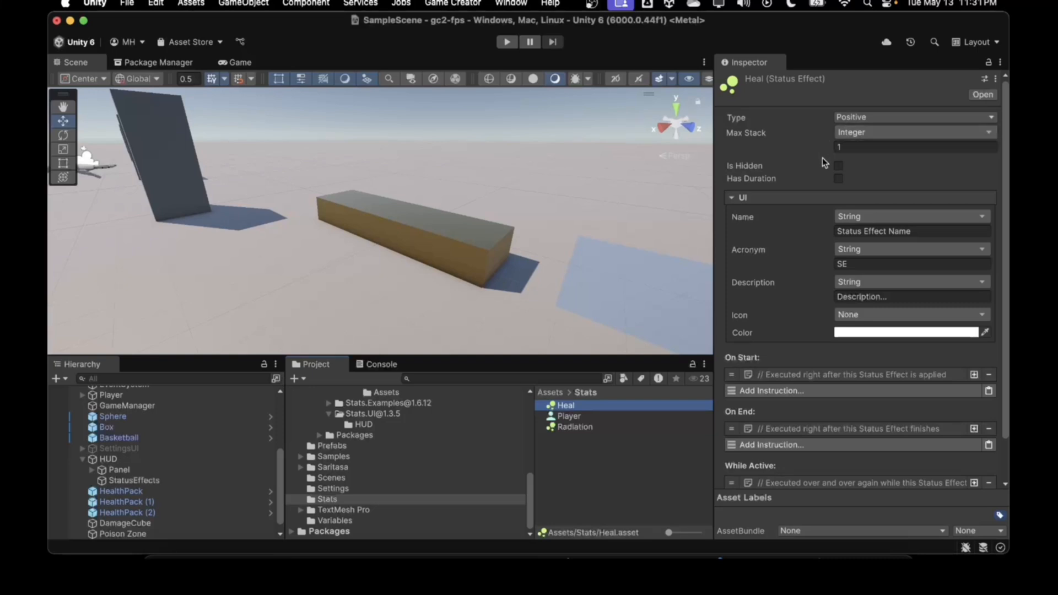
Give the Heal status effect a duration of 10, the name Healing and the acronym HEAL.
{"action": "left_click", "coordinate": [838, 179]}
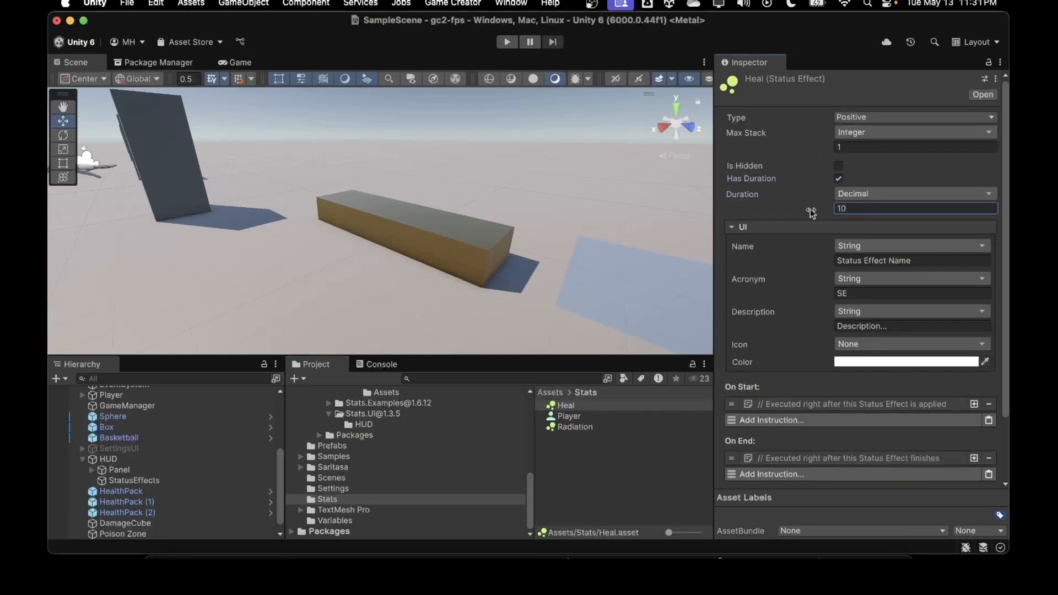
{"action": "left_click", "coordinate": [848, 258]}
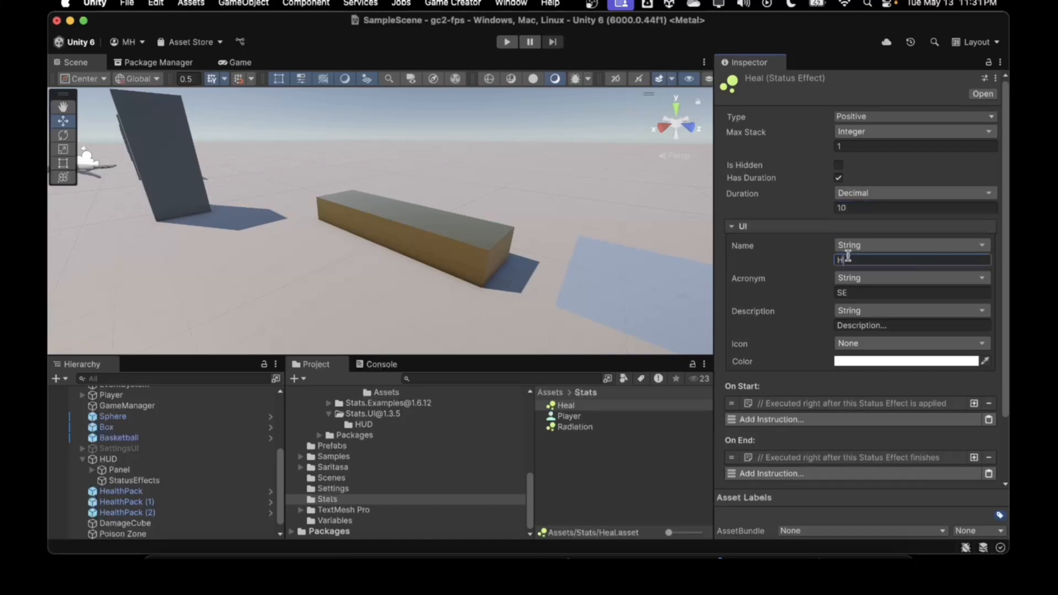
{"action": "left_click", "coordinate": [854, 291]}
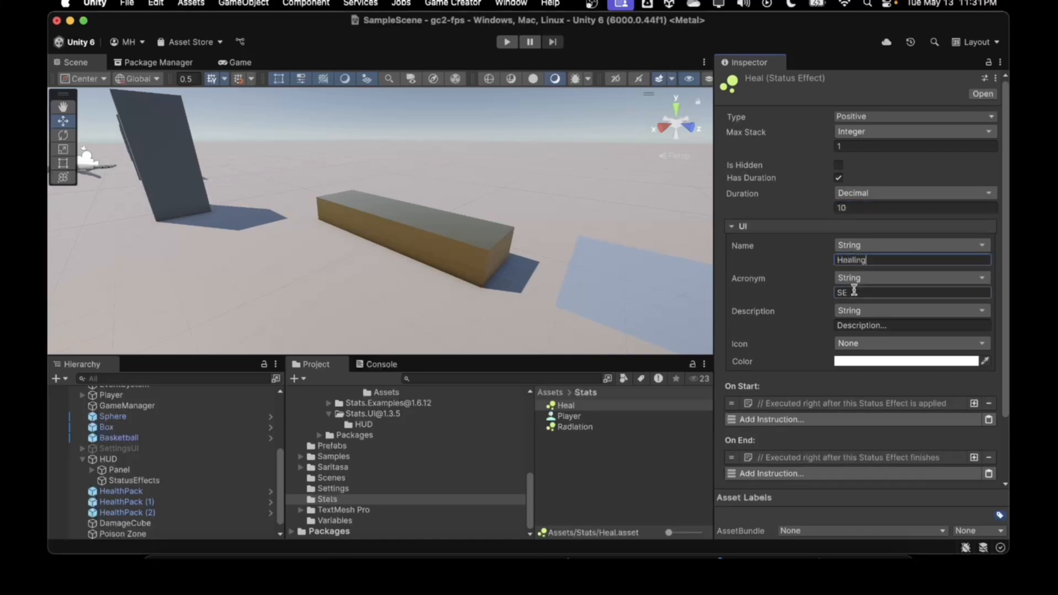
{"action": "type", "text": "HEAL"}
Set the Heal effect's icon to the Charisma sprite and its color to light red, FF8B8B.
{"action": "left_click", "coordinate": [854, 344]}
{"action": "left_click", "coordinate": [867, 113]}
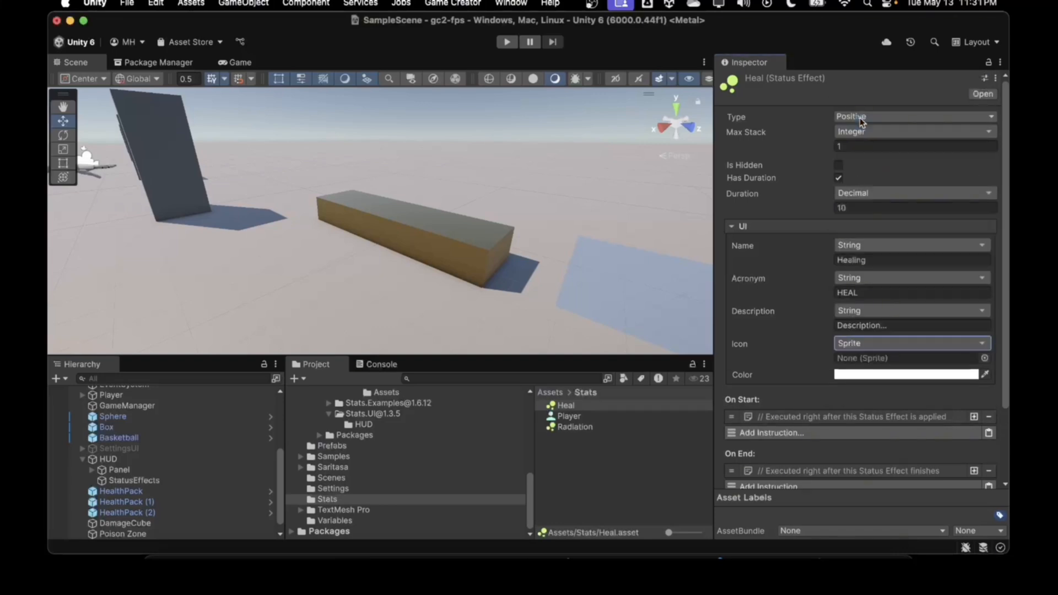
{"action": "left_click", "coordinate": [985, 358]}
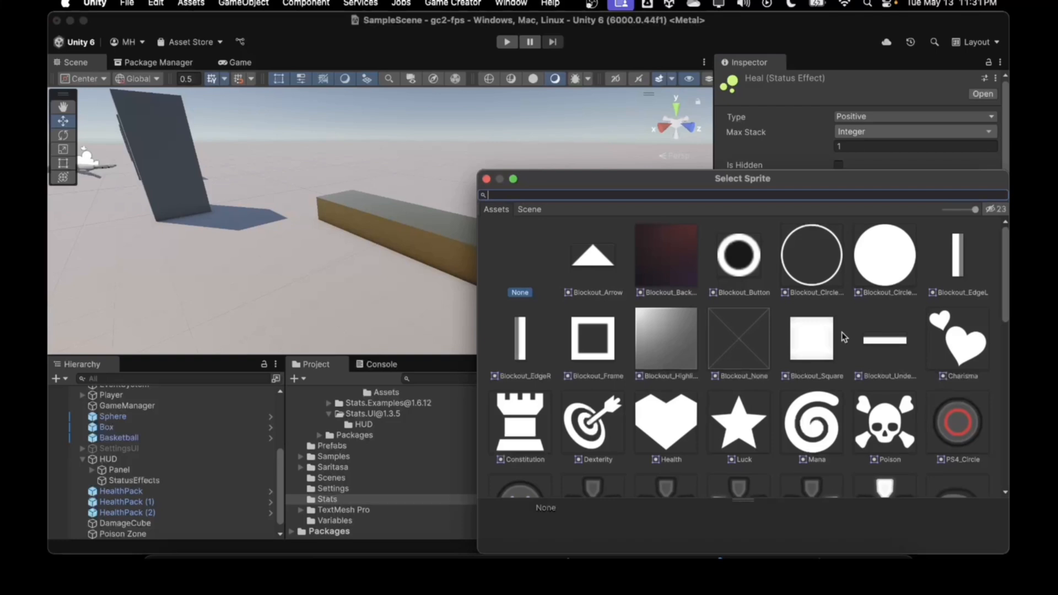
{"action": "double_click", "coordinate": [955, 352]}
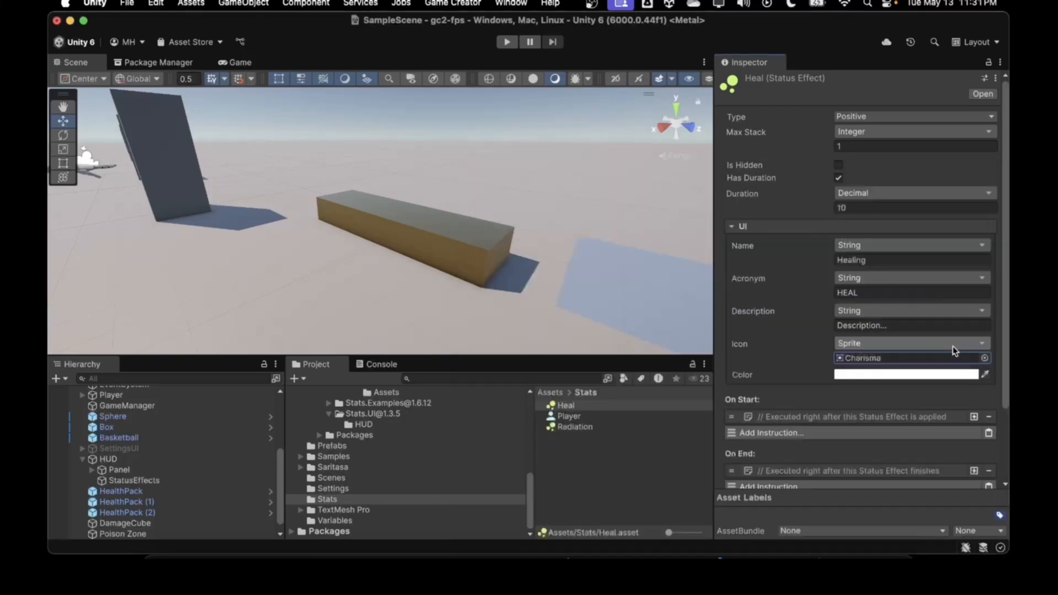
{"action": "left_click", "coordinate": [881, 376]}
{"action": "mouse_move", "coordinate": [929, 315]}
{"action": "left_mouse_down"}
{"action": "mouse_move", "coordinate": [926, 306]}
{"action": "mouse_move", "coordinate": [940, 305]}
{"action": "mouse_move", "coordinate": [928, 305]}
{"action": "left_mouse_up"}
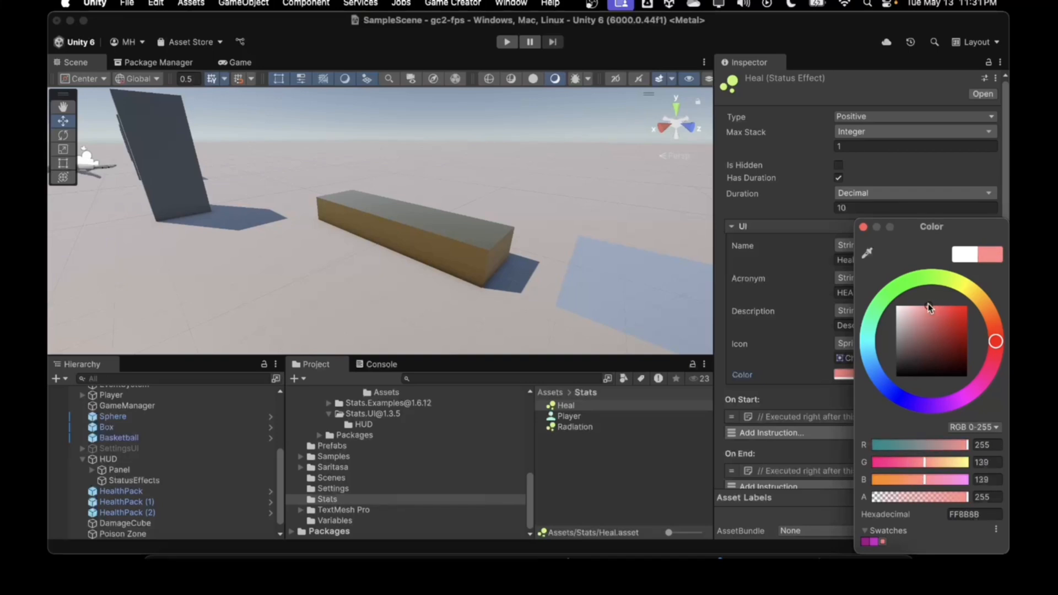
{"action": "left_click", "coordinate": [863, 227]}
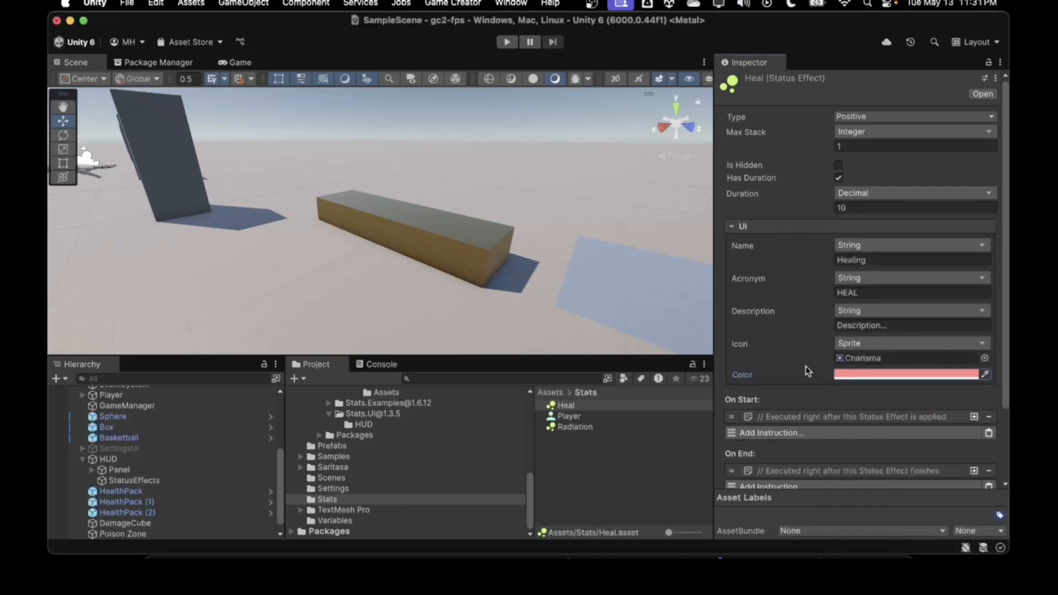
Add a Change Attribute instruction to the Heal effect's While Active list and assign the HP attribute to it.
{"action": "scroll", "coordinate": [786, 368], "scroll_direction": "down", "scroll_amount": 3}
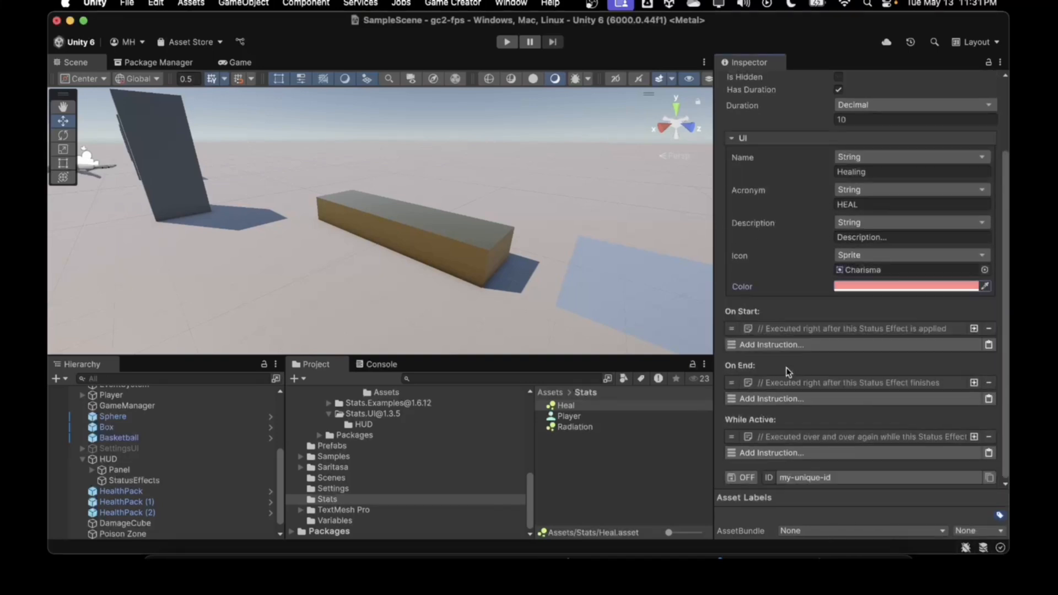
{"action": "left_click", "coordinate": [791, 453]}
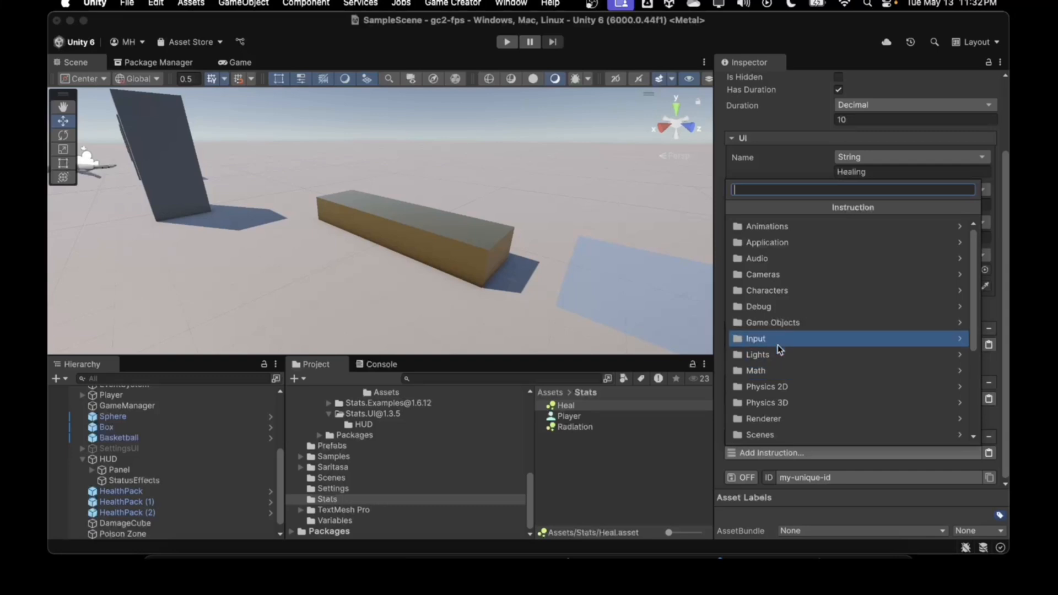
{"action": "scroll", "coordinate": [778, 345], "scroll_direction": "down", "scroll_amount": 3}
{"action": "left_click", "coordinate": [771, 306]}
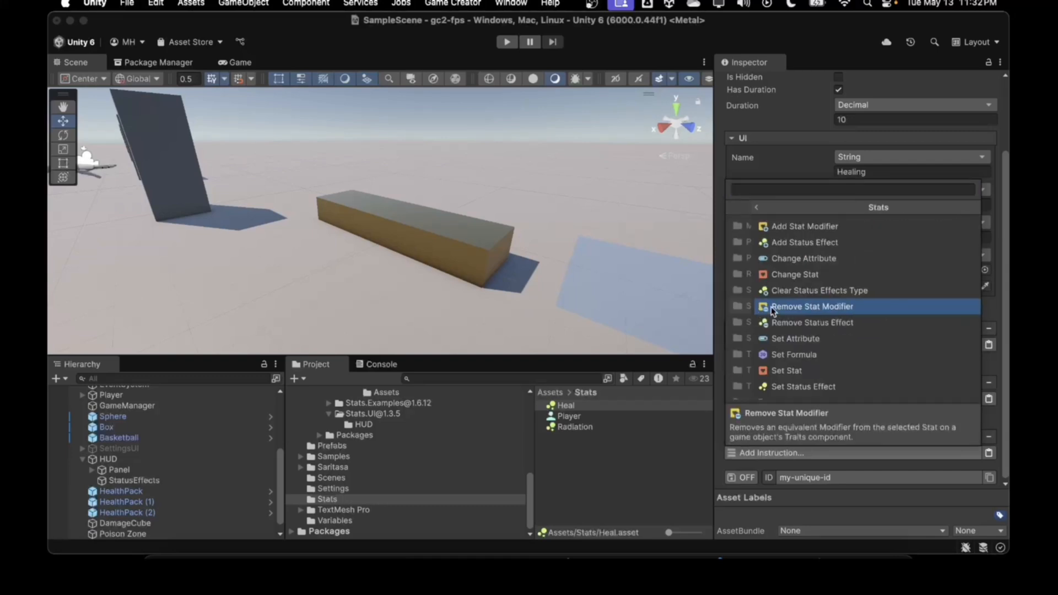
{"action": "left_click", "coordinate": [777, 262]}
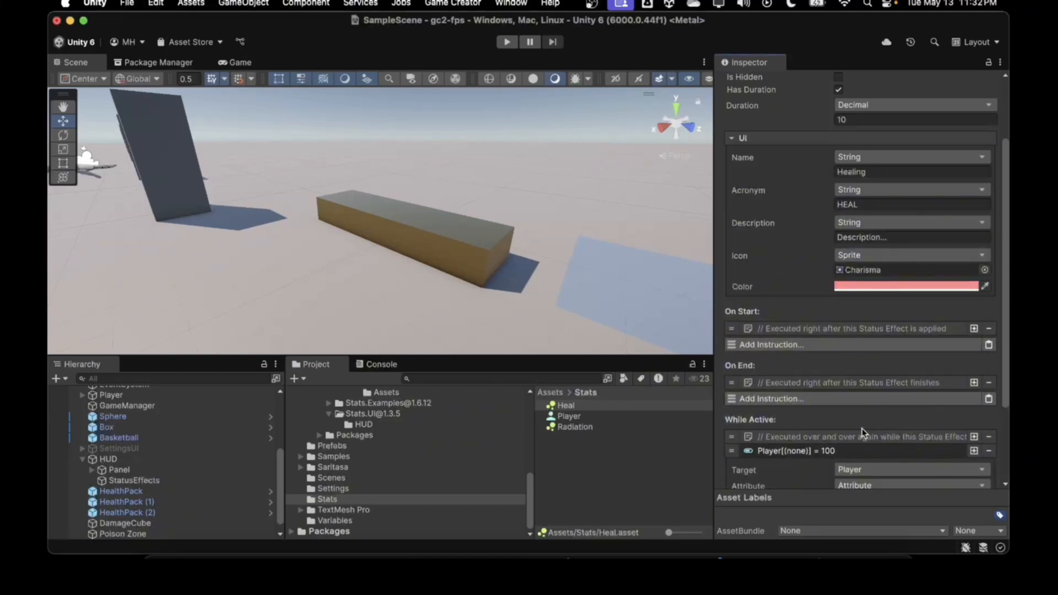
{"action": "scroll", "coordinate": [922, 461], "scroll_direction": "down", "scroll_amount": 4}
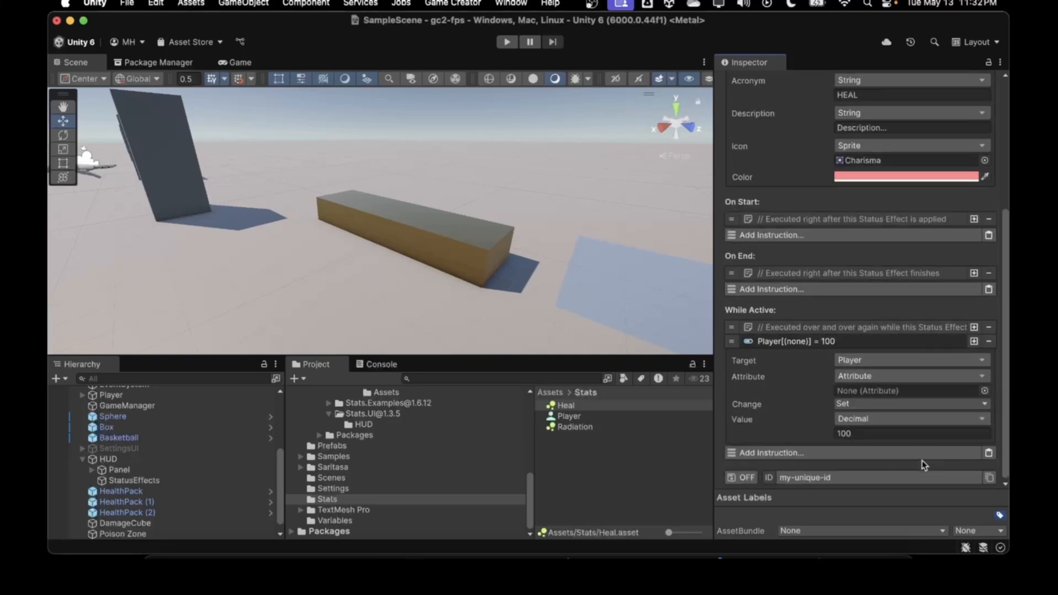
{"action": "left_click", "coordinate": [983, 390]}
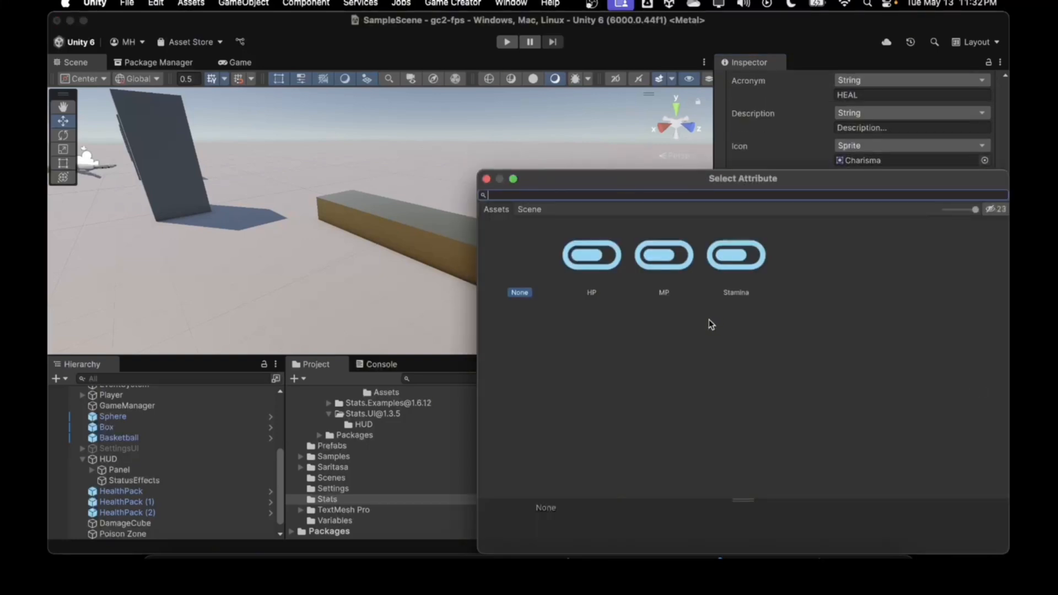
{"action": "double_click", "coordinate": [592, 258]}
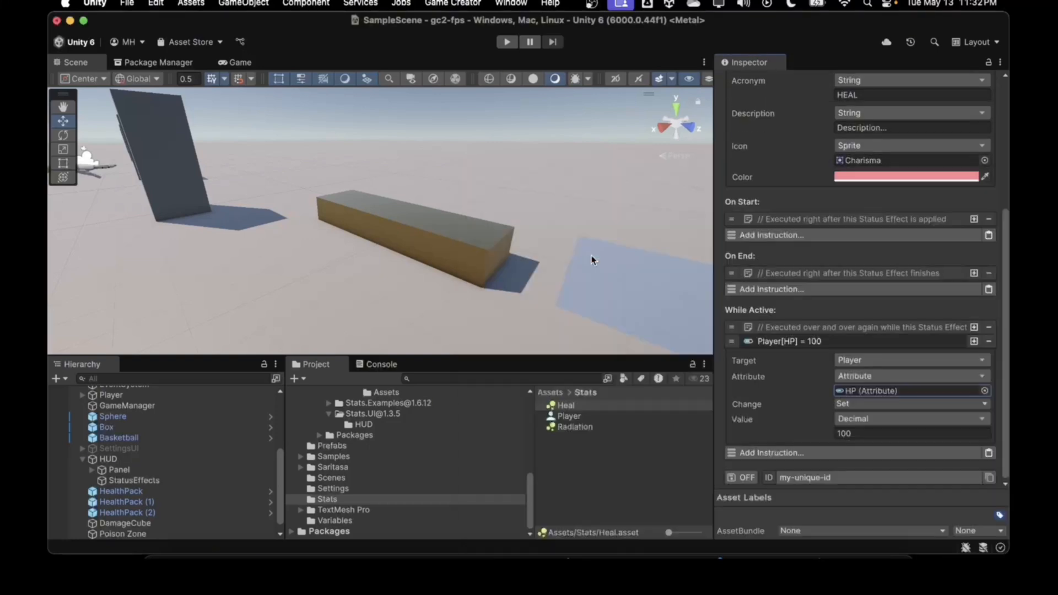
Make the HP instruction add to the attribute with a value of 1.
{"action": "left_click", "coordinate": [850, 405]}
{"action": "left_click", "coordinate": [857, 441]}
{"action": "left_click", "coordinate": [854, 423]}
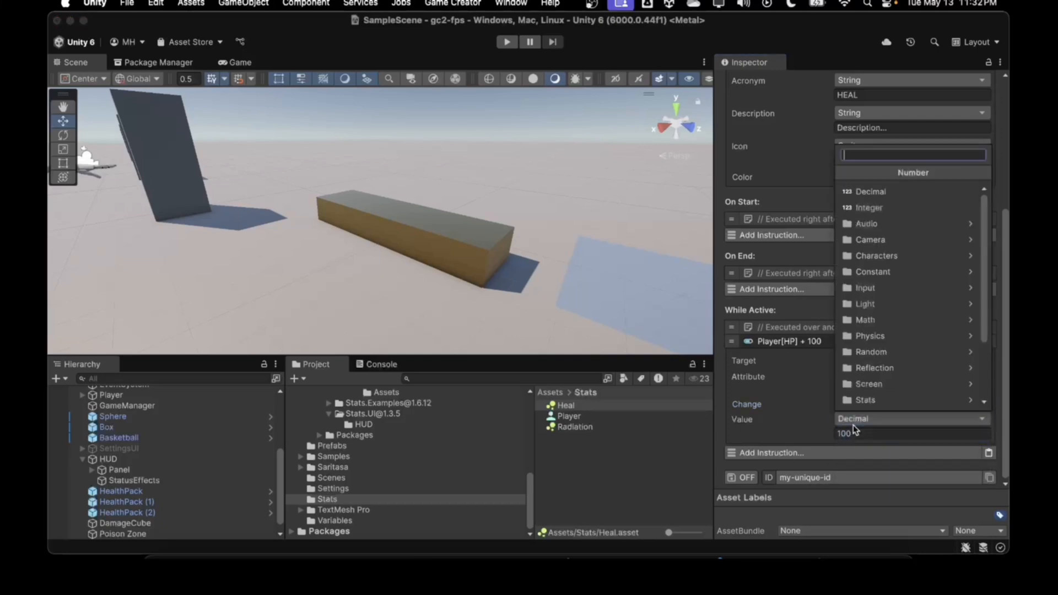
{"action": "left_click", "coordinate": [854, 433]}
{"action": "left_click", "coordinate": [854, 433]}
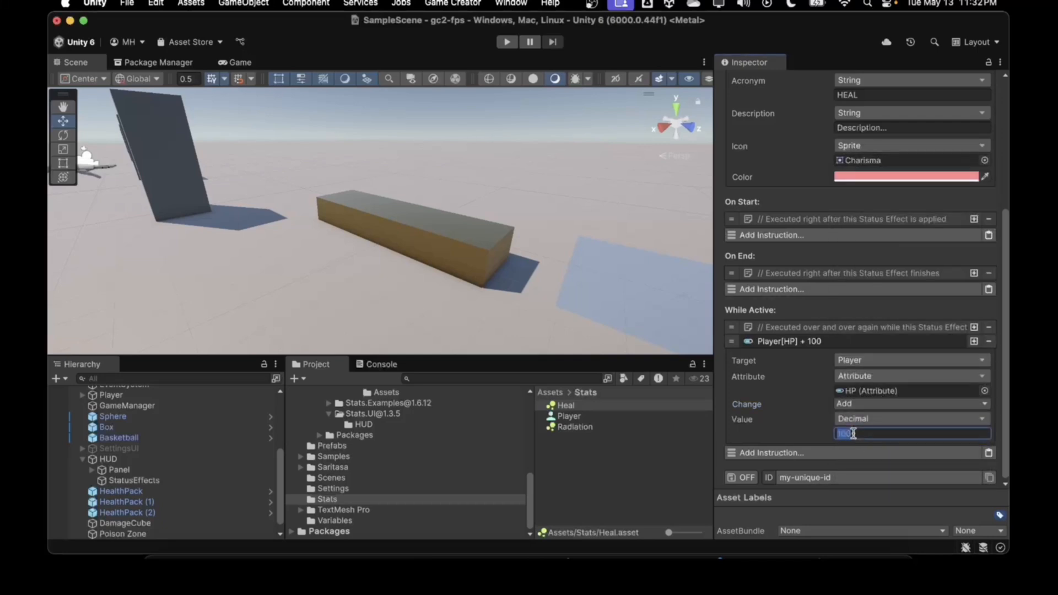
Append a Wait Seconds instruction of 1 second after the HP change and collapse the While Active instructions.
{"action": "left_click", "coordinate": [800, 454]}
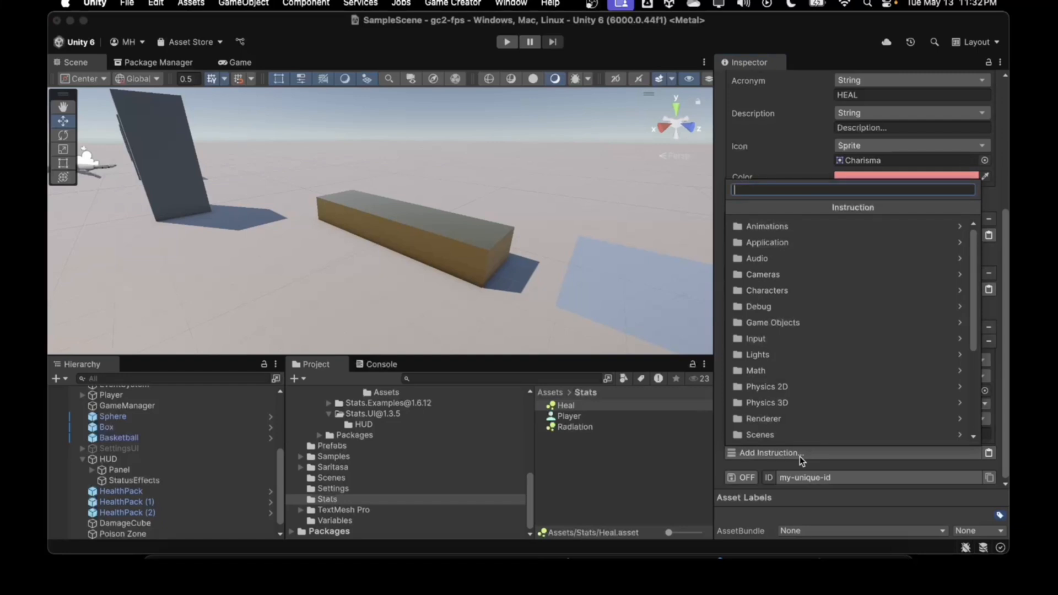
{"action": "type", "text": "wait"}
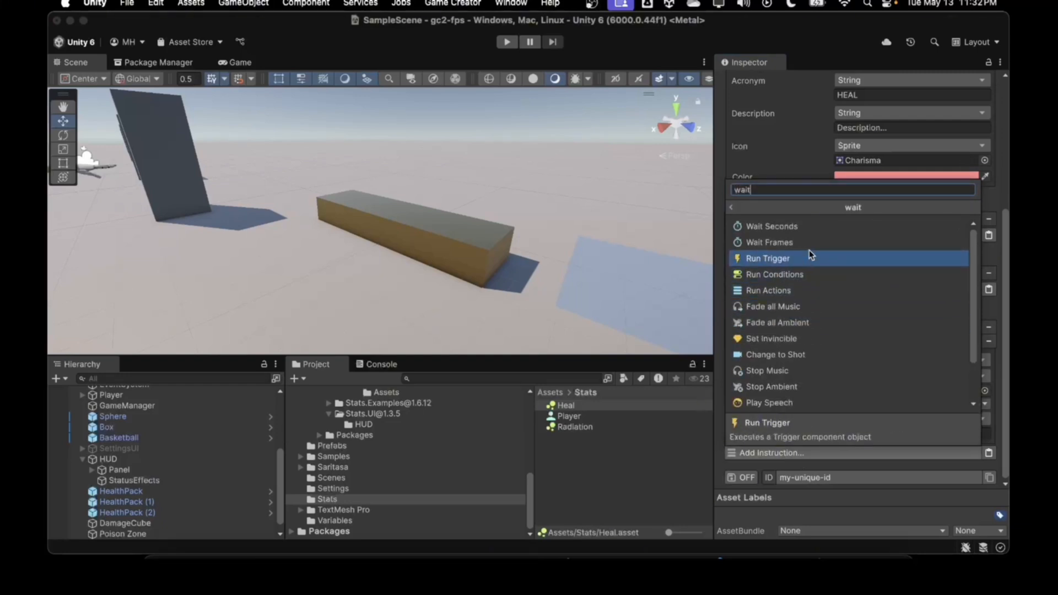
{"action": "left_click", "coordinate": [803, 227]}
{"action": "scroll", "coordinate": [818, 353], "scroll_direction": "down", "scroll_amount": 2}
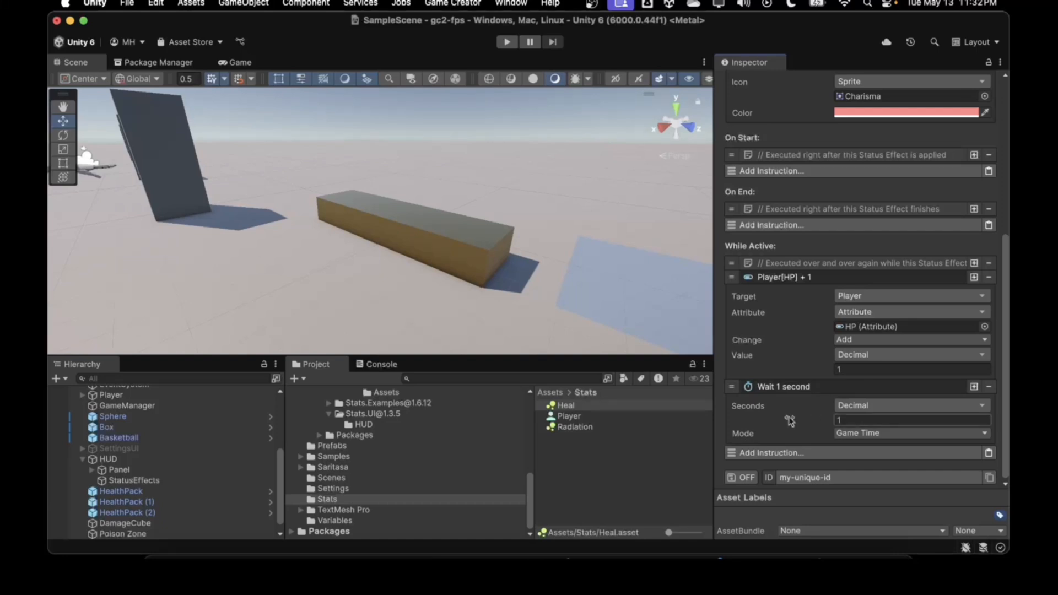
{"action": "left_click", "coordinate": [785, 386]}
{"action": "left_click", "coordinate": [778, 328]}
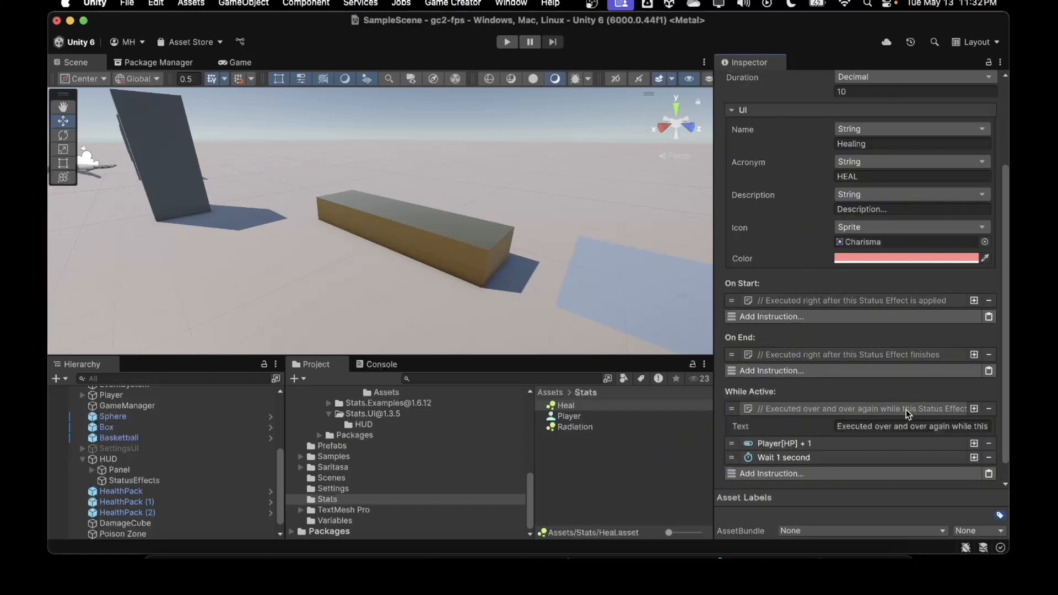
{"action": "left_click", "coordinate": [709, 404]}
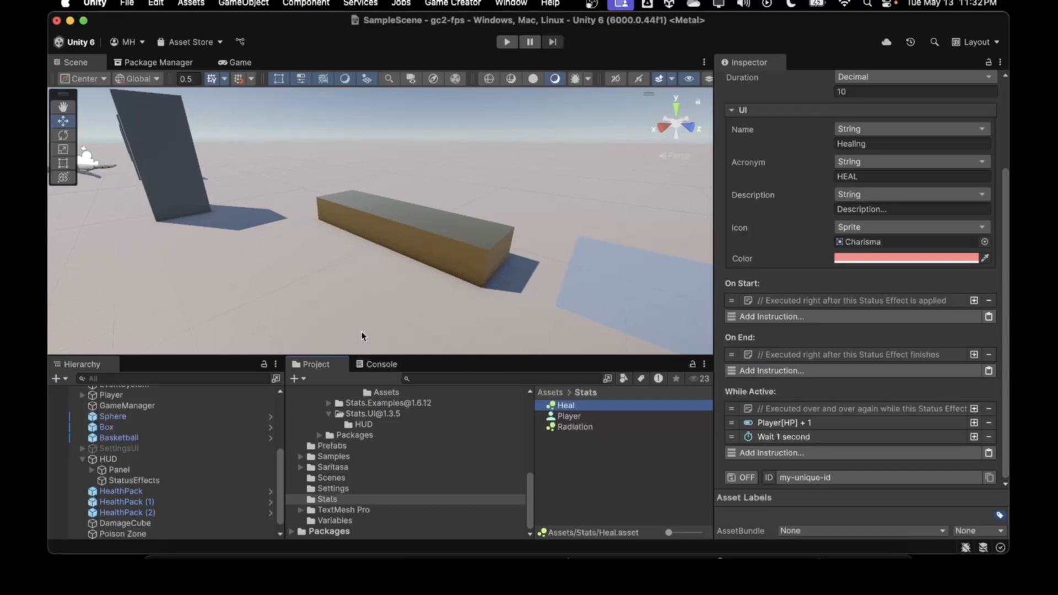
Duplicate the Poison Zone cube in the scene and move the copy along the X axis behind the original.
{"action": "left_click", "coordinate": [427, 243]}
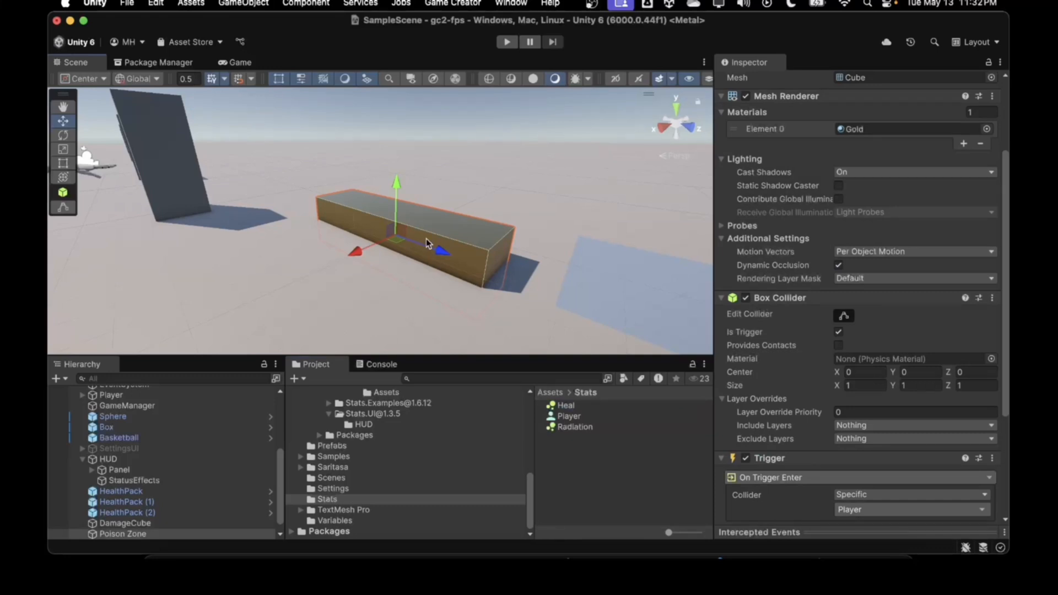
{"action": "key", "text": "super+d"}
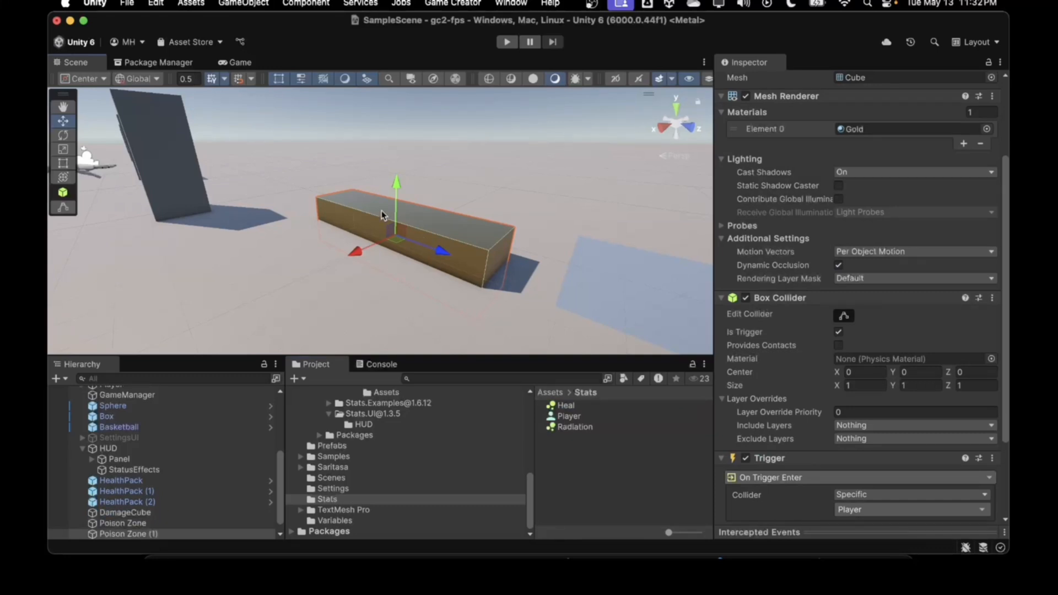
{"action": "left_click_drag", "start_coordinate": [356, 254], "coordinate": [422, 198]}
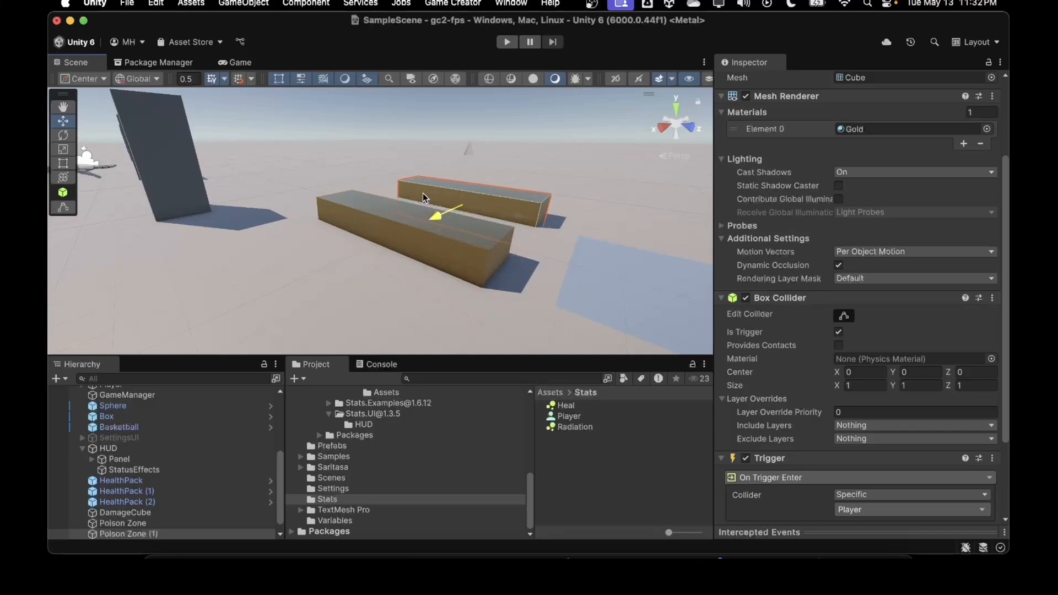
Rename the duplicated Poison Zone object to Heal.
{"action": "left_click", "coordinate": [130, 534]}
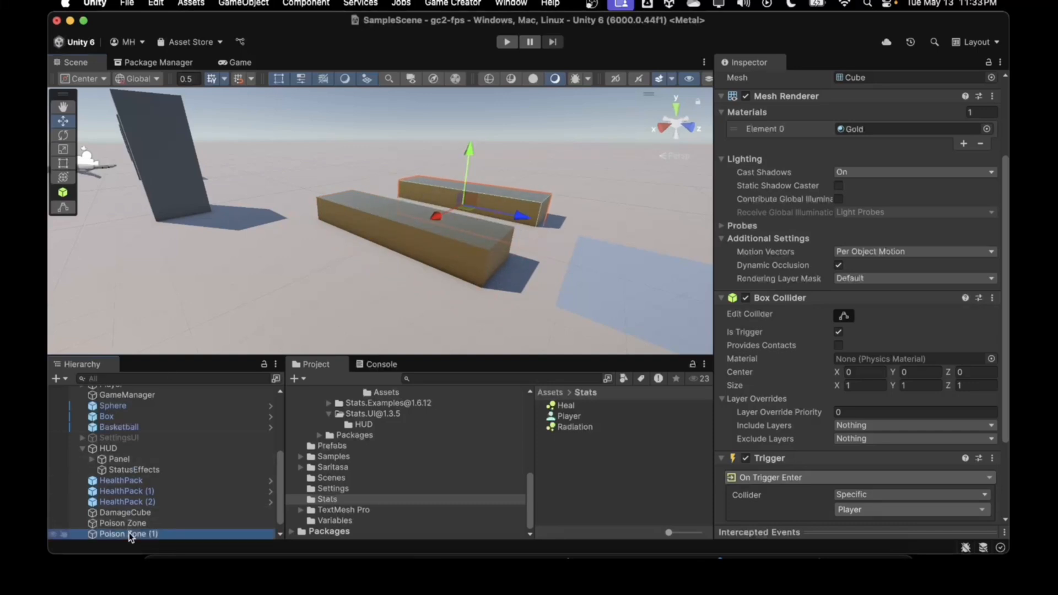
{"action": "left_click", "coordinate": [130, 535]}
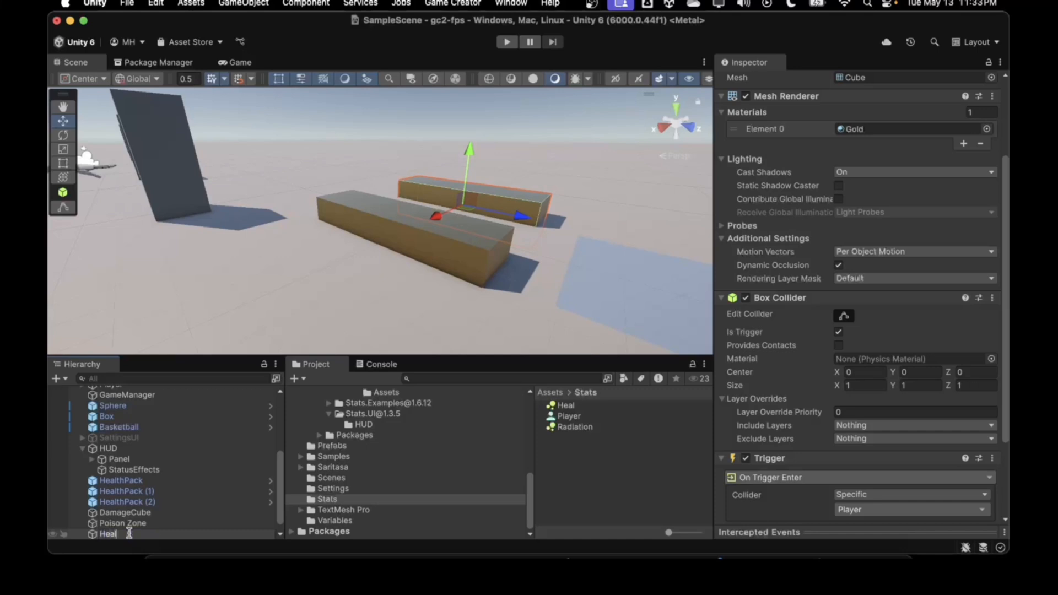
{"action": "key", "text": "Return"}
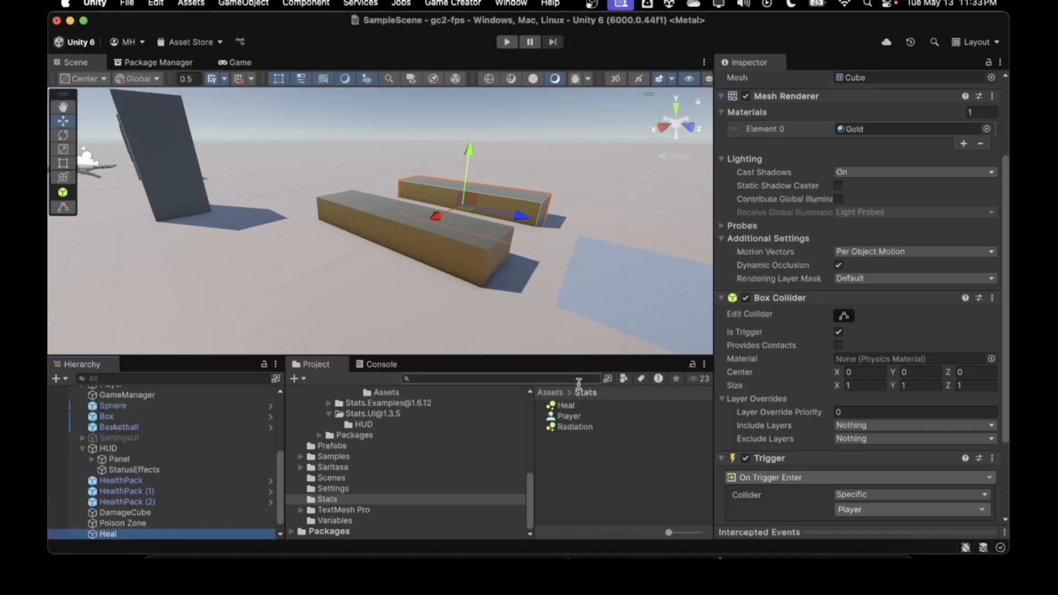
Replace the Heal zone's Gold material with Prototype_Fade_Red.
{"action": "scroll", "coordinate": [827, 315], "scroll_direction": "up", "scroll_amount": 3}
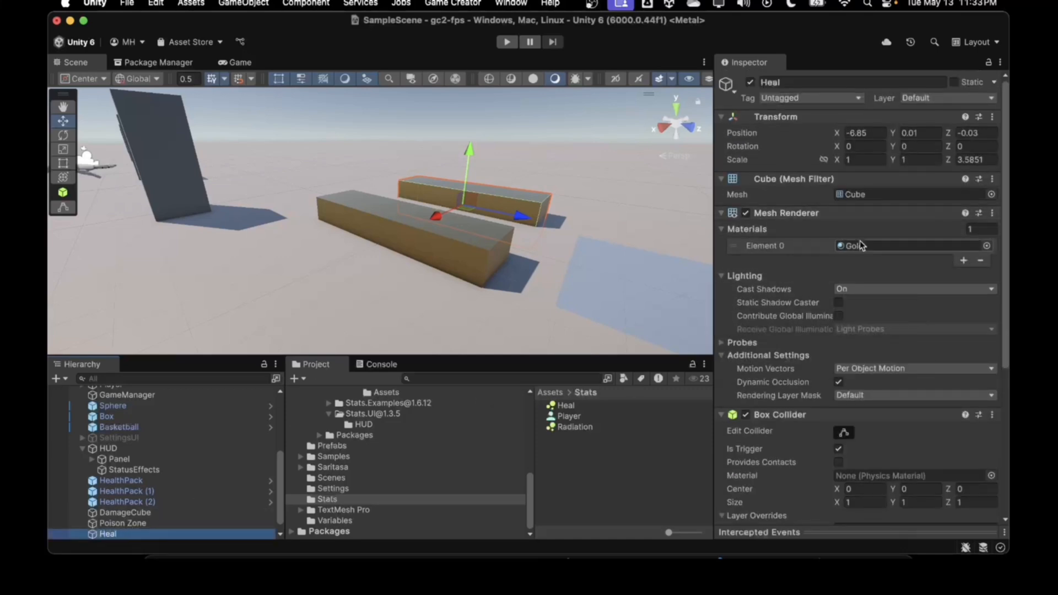
{"action": "left_click", "coordinate": [986, 246]}
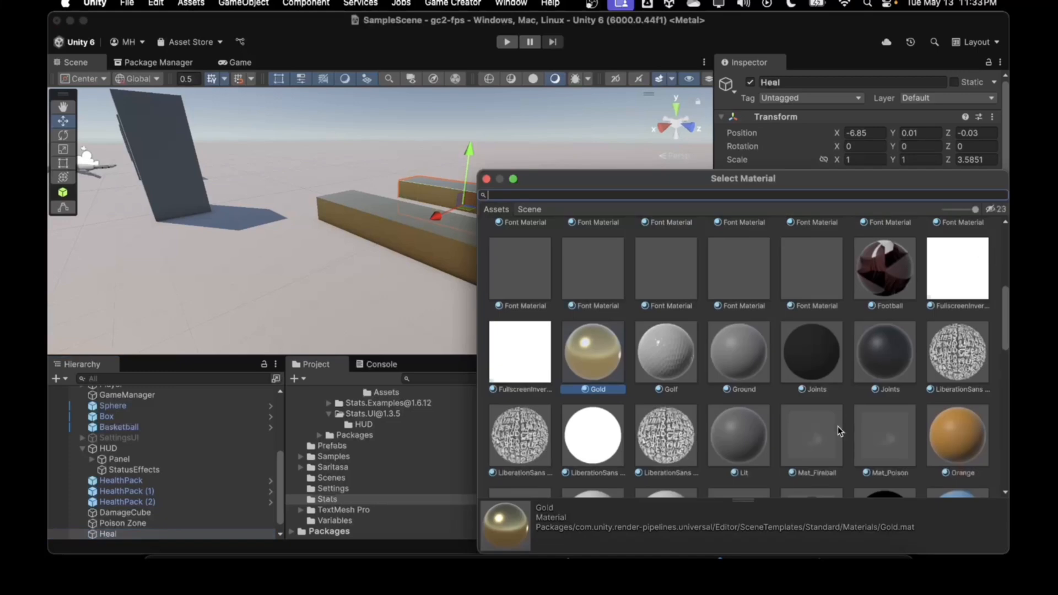
{"action": "scroll", "coordinate": [839, 431], "scroll_direction": "down", "scroll_amount": 5}
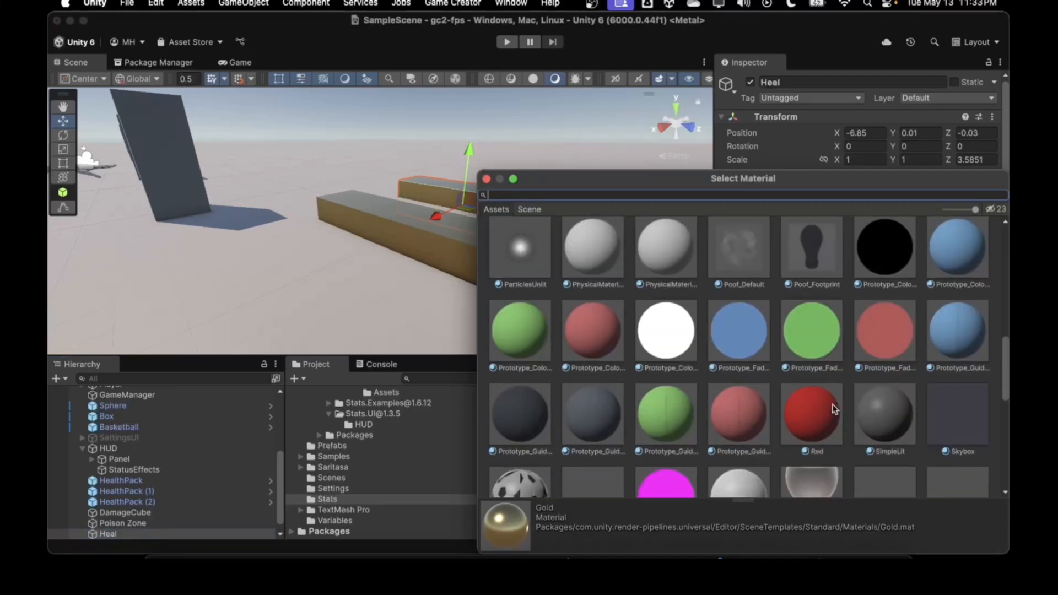
{"action": "double_click", "coordinate": [894, 336]}
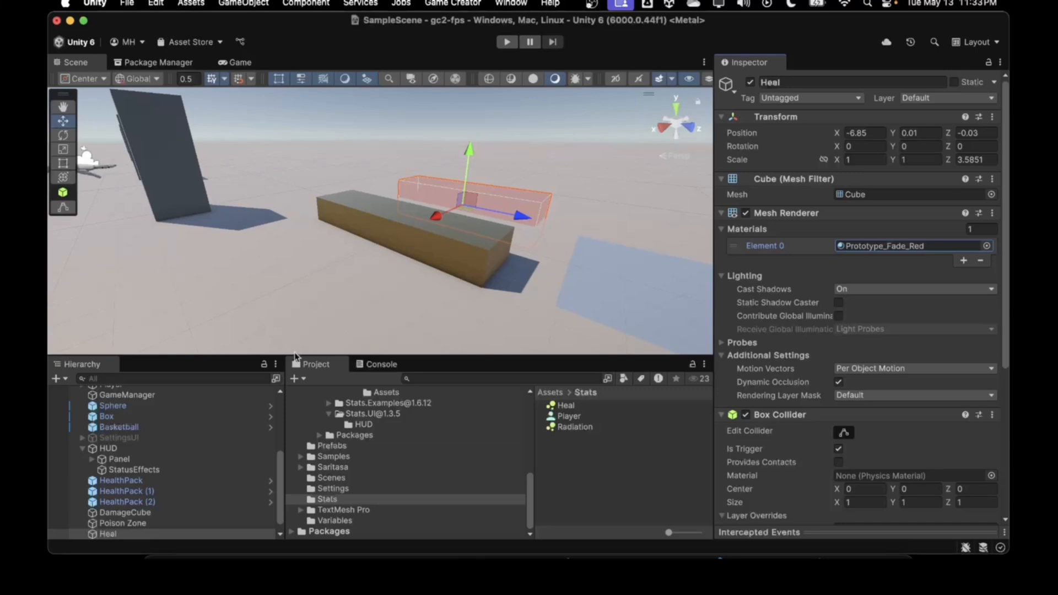
Play-test the scene by walking the player over the gold Poison zone and into the red Heal zone, and stop the test.
{"action": "left_click", "coordinate": [506, 42]}
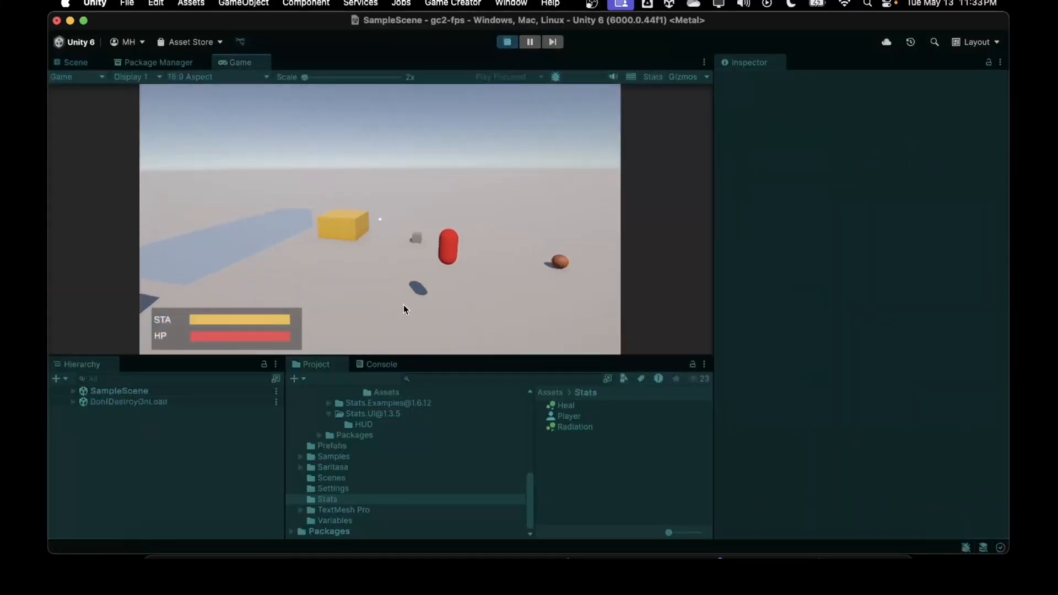
{"action": "key", "text": "w"}
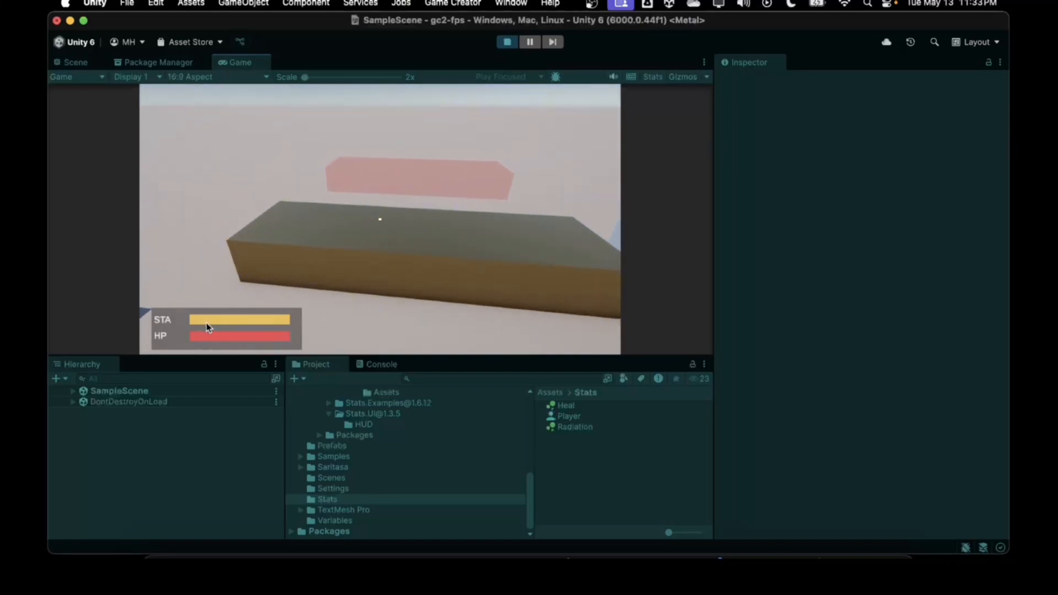
{"action": "key", "text": "w"}
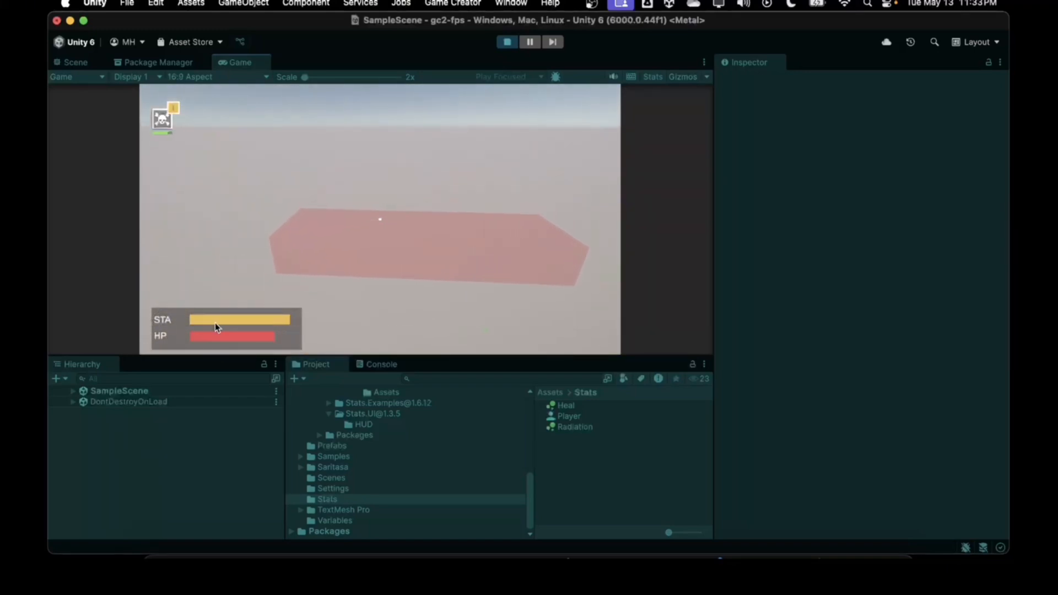
{"action": "key", "text": "w"}
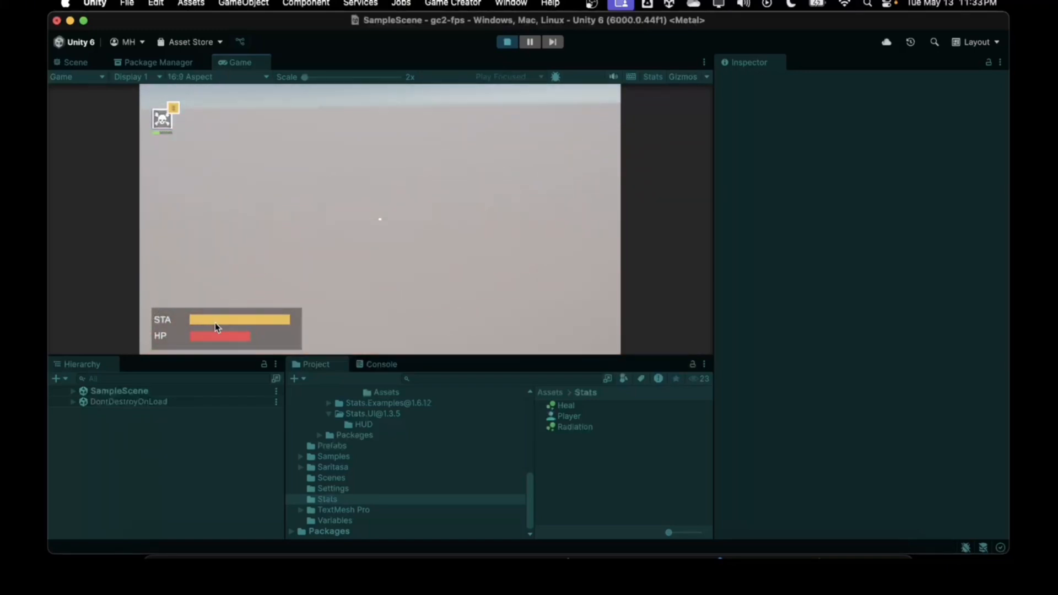
{"action": "key", "text": "w"}
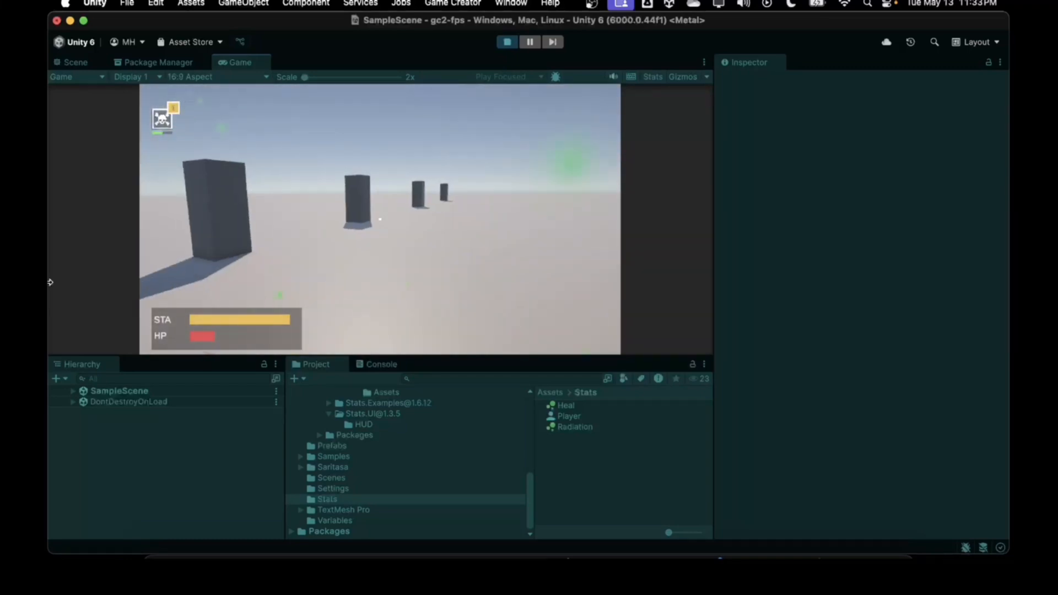
{"action": "key", "text": "s"}
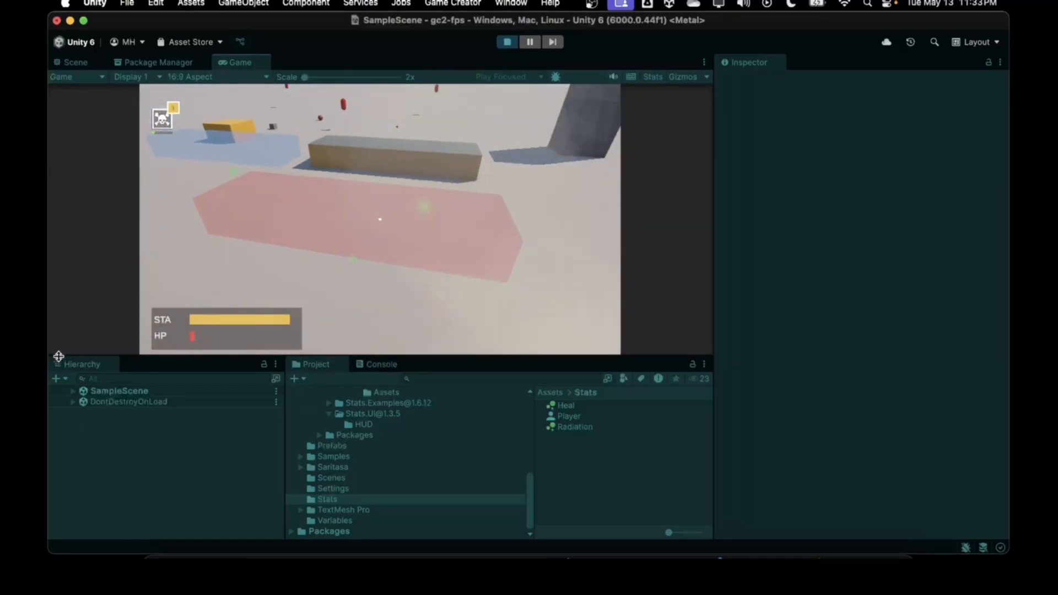
{"action": "key", "text": "w"}
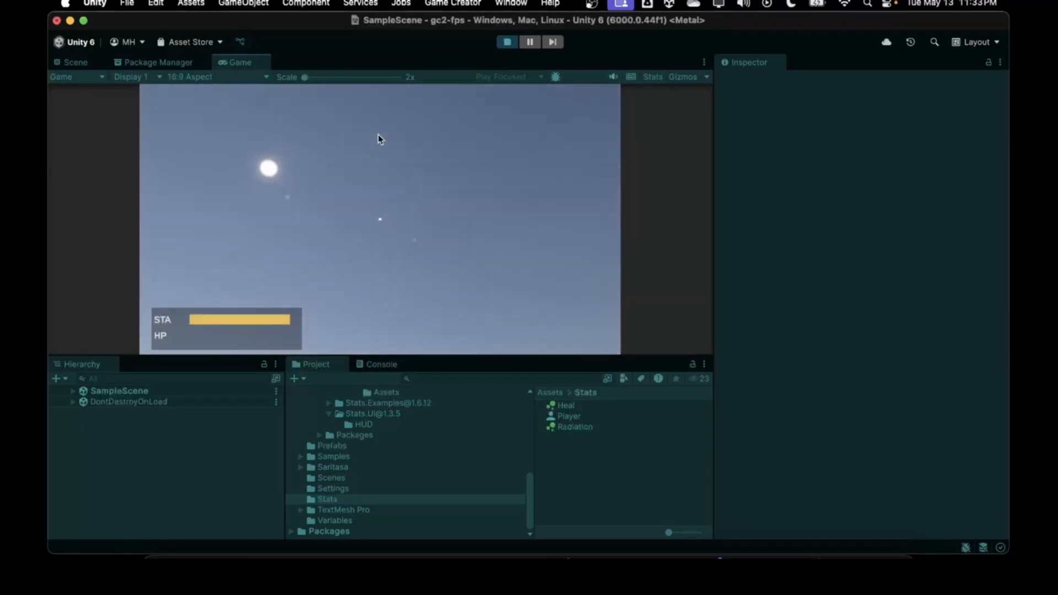
{"action": "left_click", "coordinate": [507, 41]}
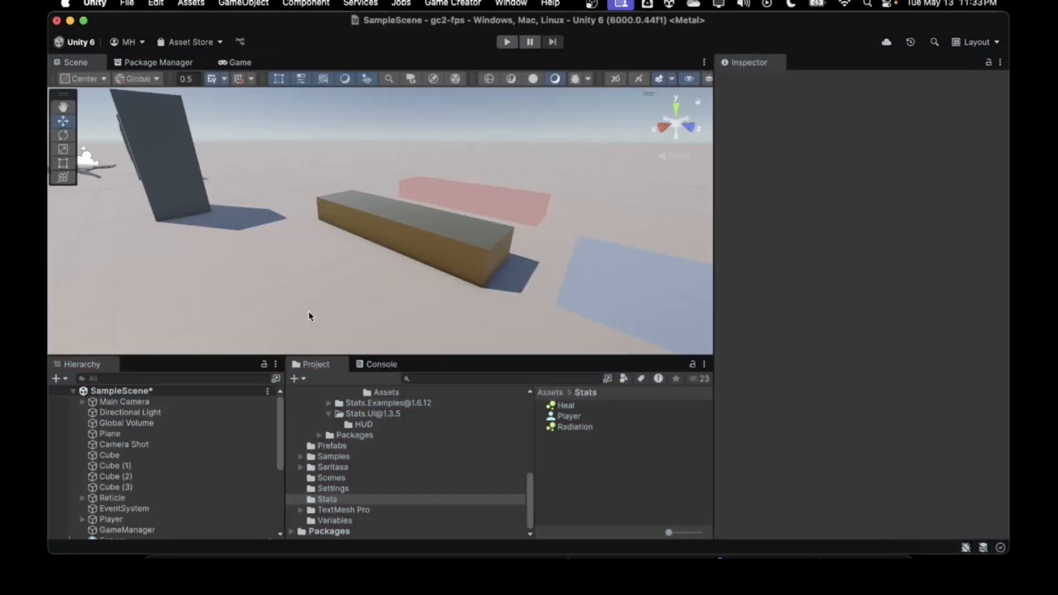
Remove the Add Poison to Player instruction from the Heal zone's trigger.
{"action": "scroll", "coordinate": [209, 457], "scroll_direction": "down", "scroll_amount": 5}
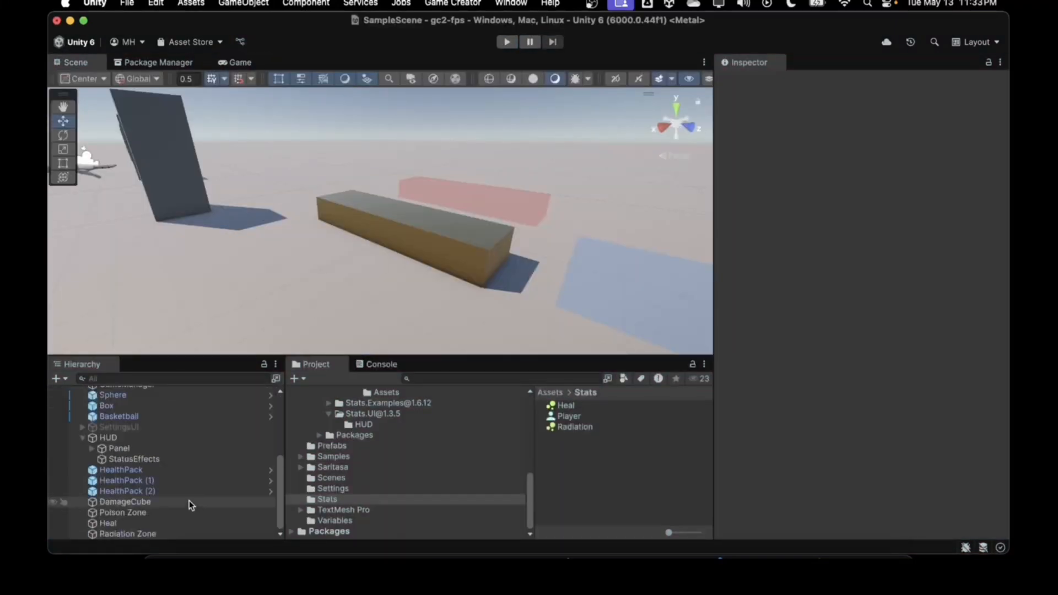
{"action": "left_click", "coordinate": [160, 523]}
{"action": "scroll", "coordinate": [871, 399], "scroll_direction": "down", "scroll_amount": 5}
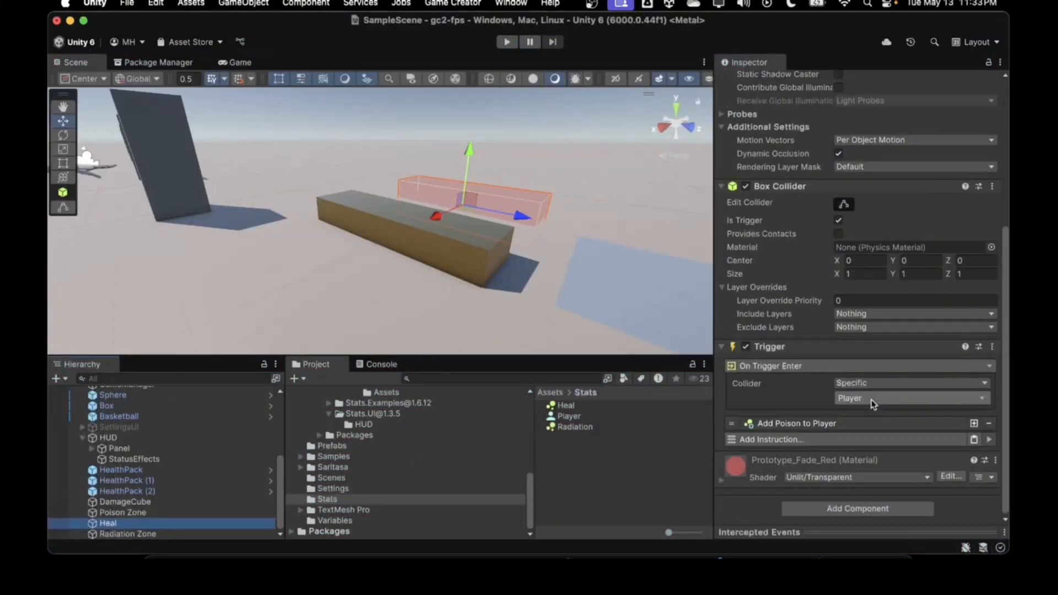
{"action": "left_click", "coordinate": [985, 425]}
Add a Stats instruction to the Heal zone's trigger that applies the Heal status effect to the Player.
{"action": "left_click", "coordinate": [858, 439]}
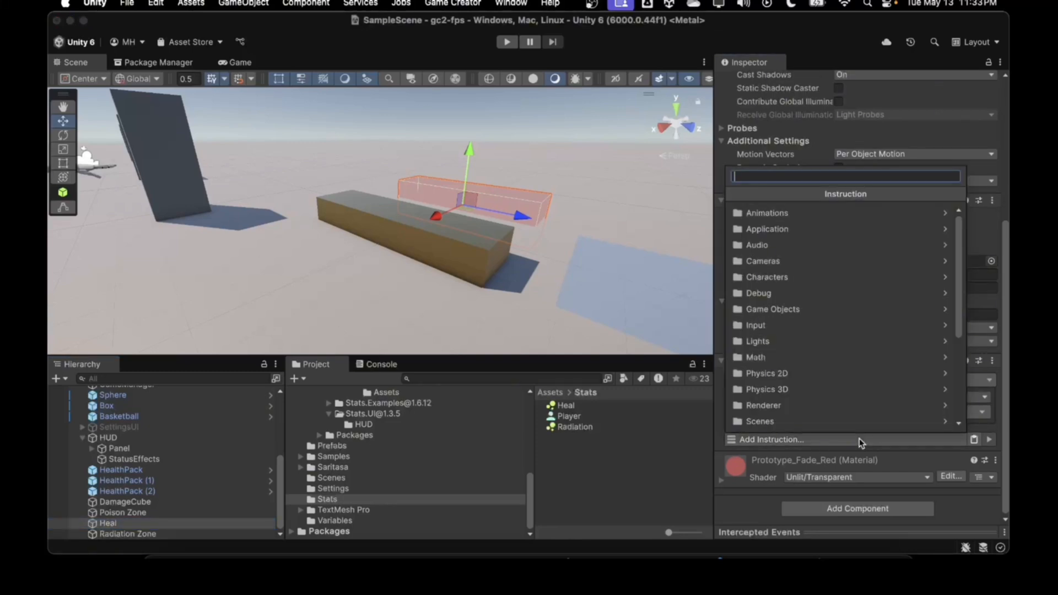
{"action": "scroll", "coordinate": [818, 315], "scroll_direction": "down", "scroll_amount": 3}
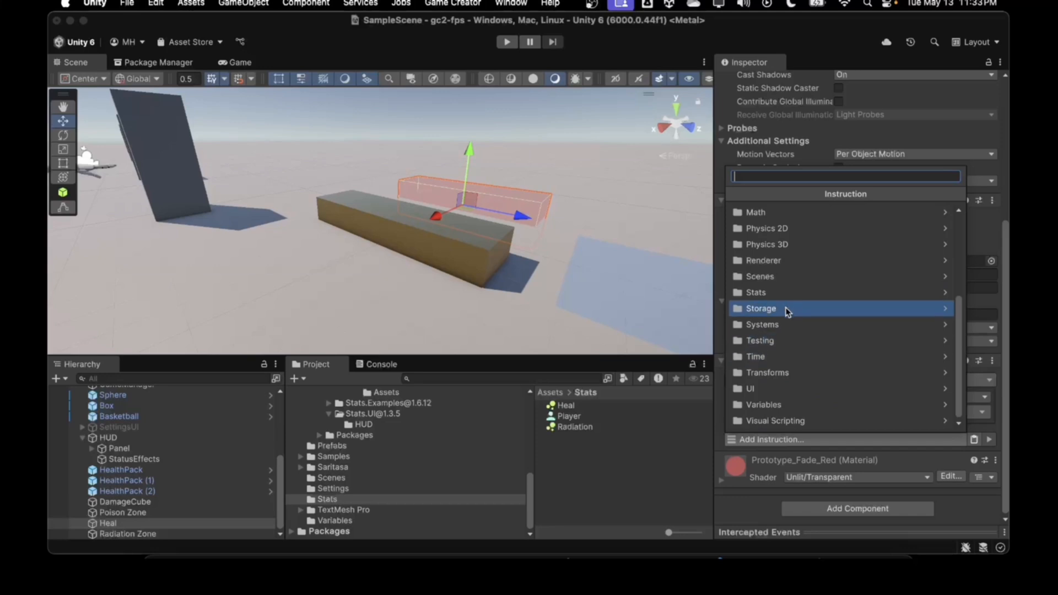
{"action": "left_click", "coordinate": [785, 292]}
{"action": "left_click", "coordinate": [780, 232]}
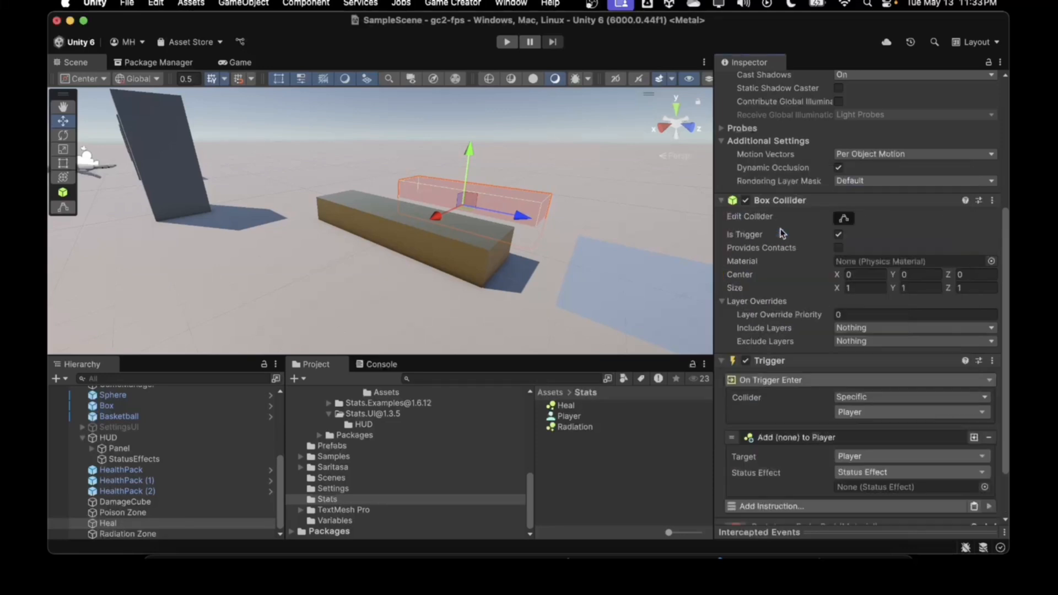
{"action": "left_click", "coordinate": [983, 487]}
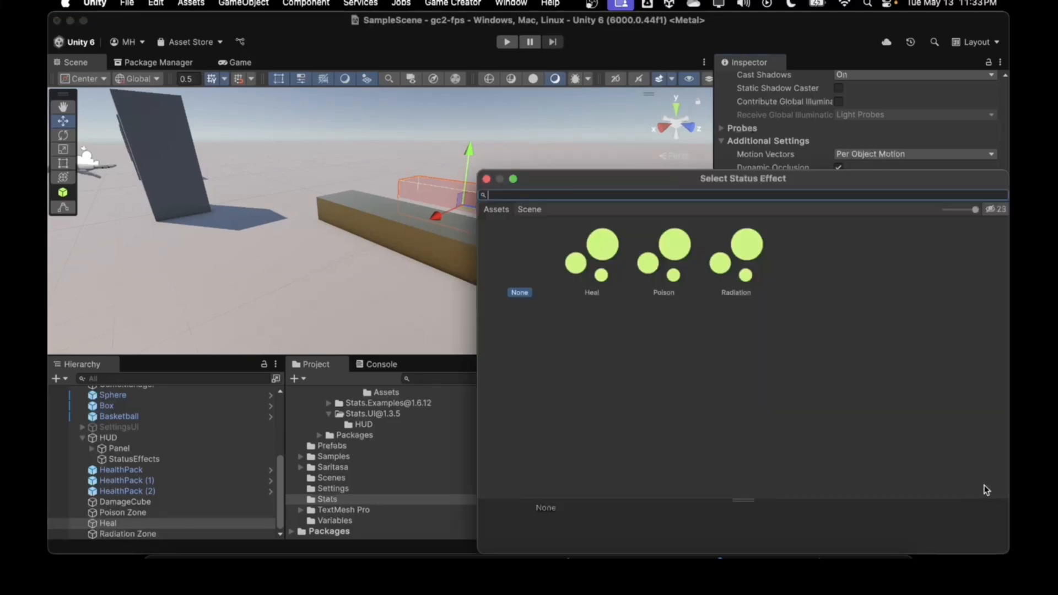
{"action": "double_click", "coordinate": [575, 259]}
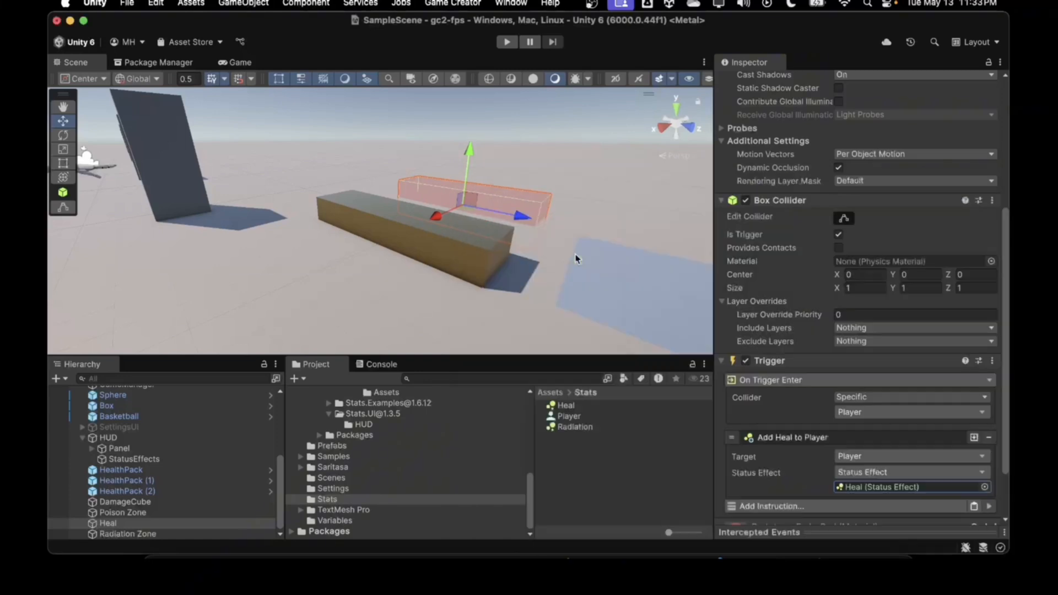
Play-test the scene by walking the player through the blue Radiation zone and into the red Heal zone.
{"action": "left_click", "coordinate": [507, 43]}
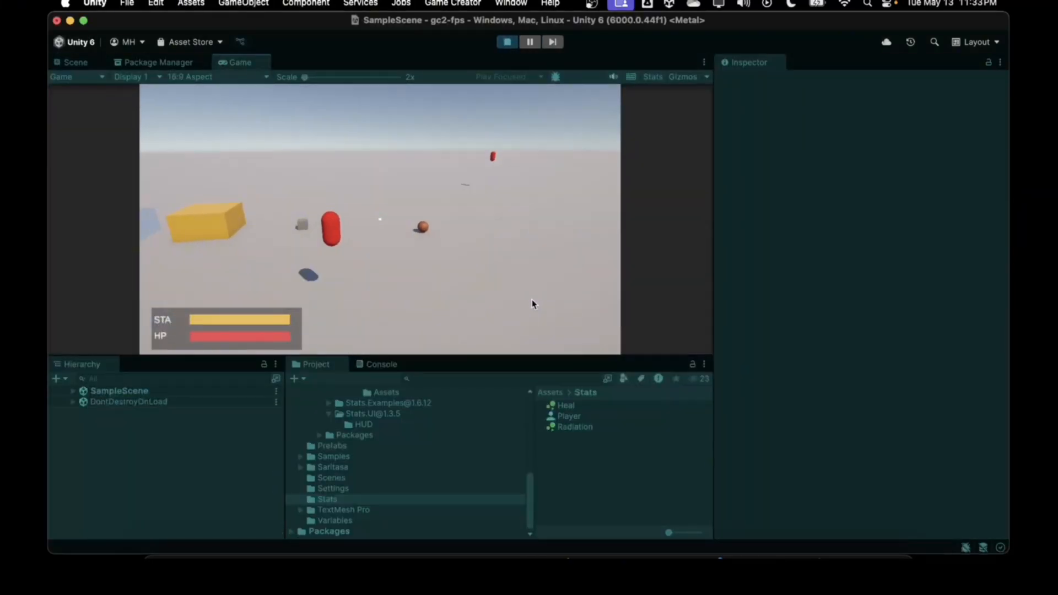
{"action": "key", "text": "w"}
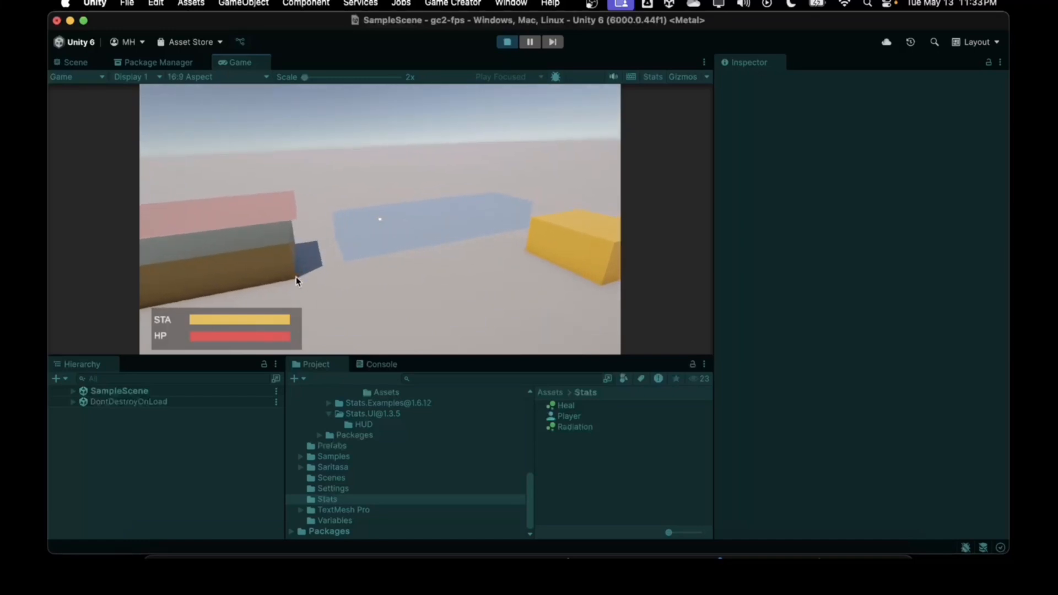
{"action": "key", "text": "w"}
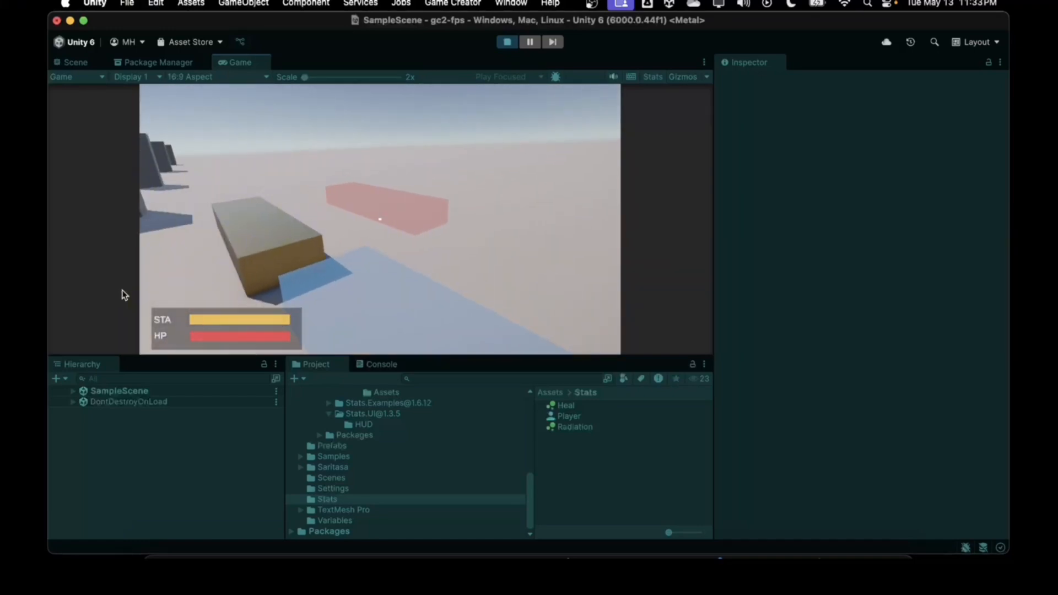
{"action": "key", "text": "w"}
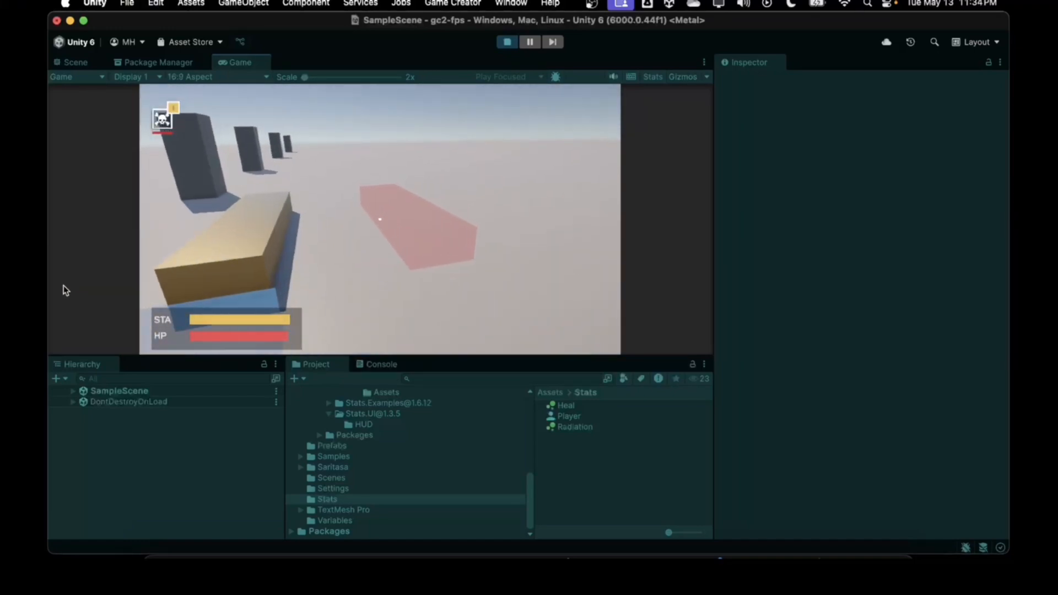
{"action": "key", "text": "w"}
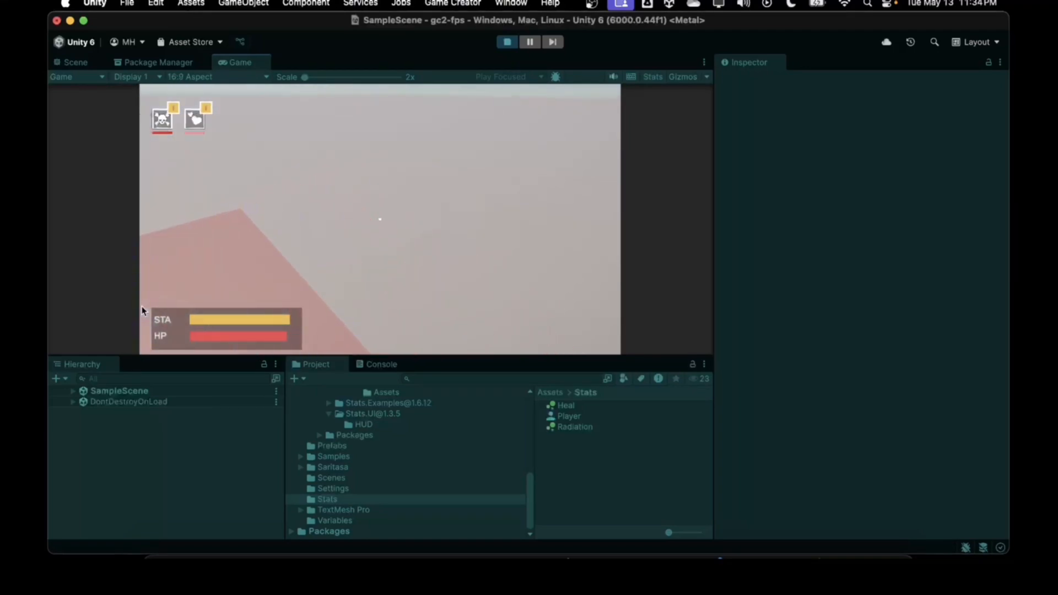
{"action": "key", "text": "s"}
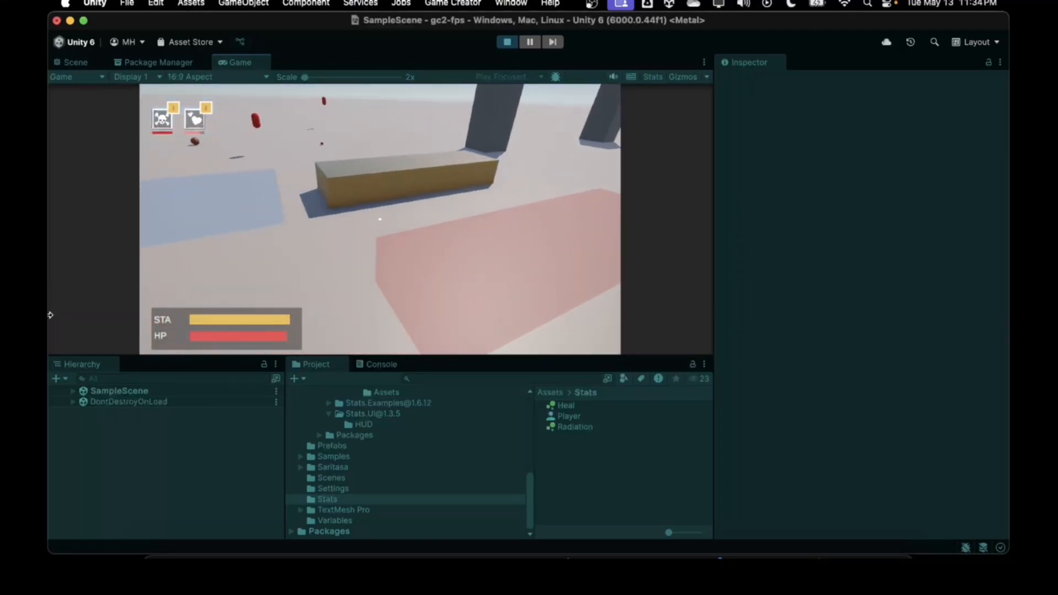
Walk the player across the gold Poison zone and back into the Heal zone to compare HP changes, and stop the test.
{"action": "key", "text": "w"}
{"action": "key", "text": "w"}
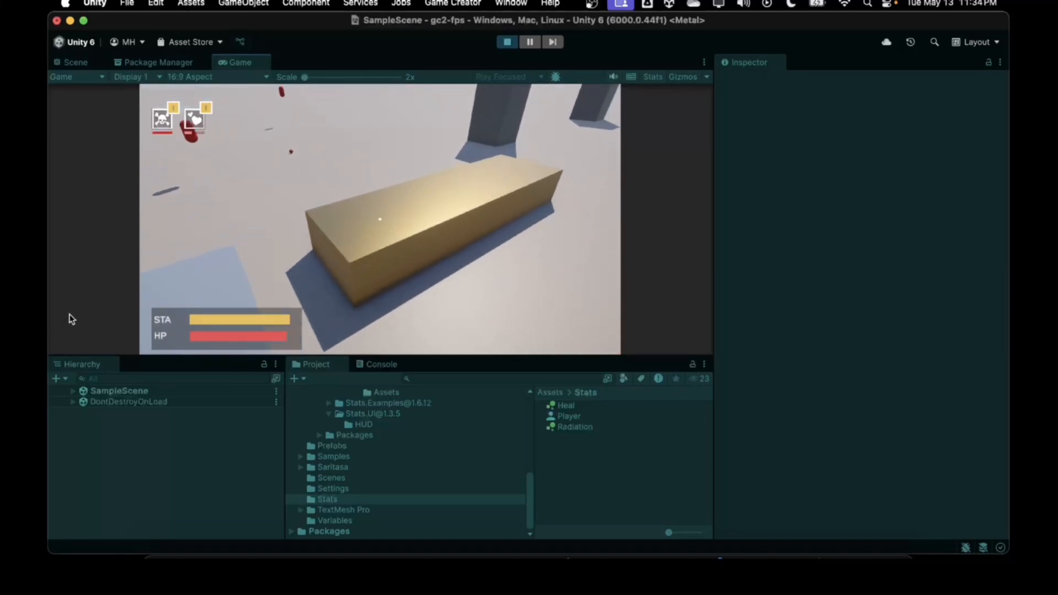
{"action": "key", "text": "w"}
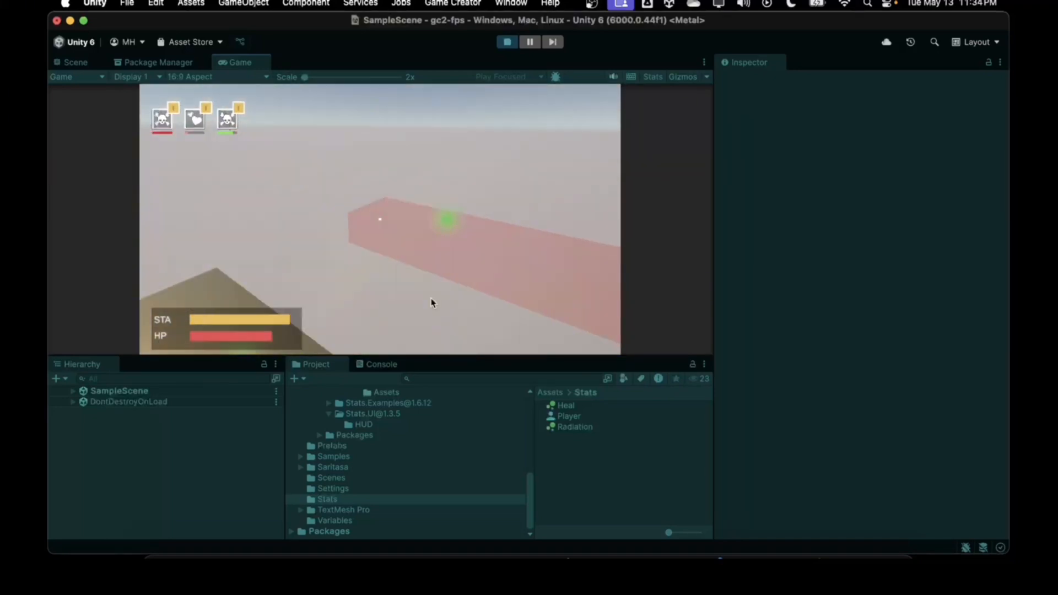
{"action": "key", "text": "w"}
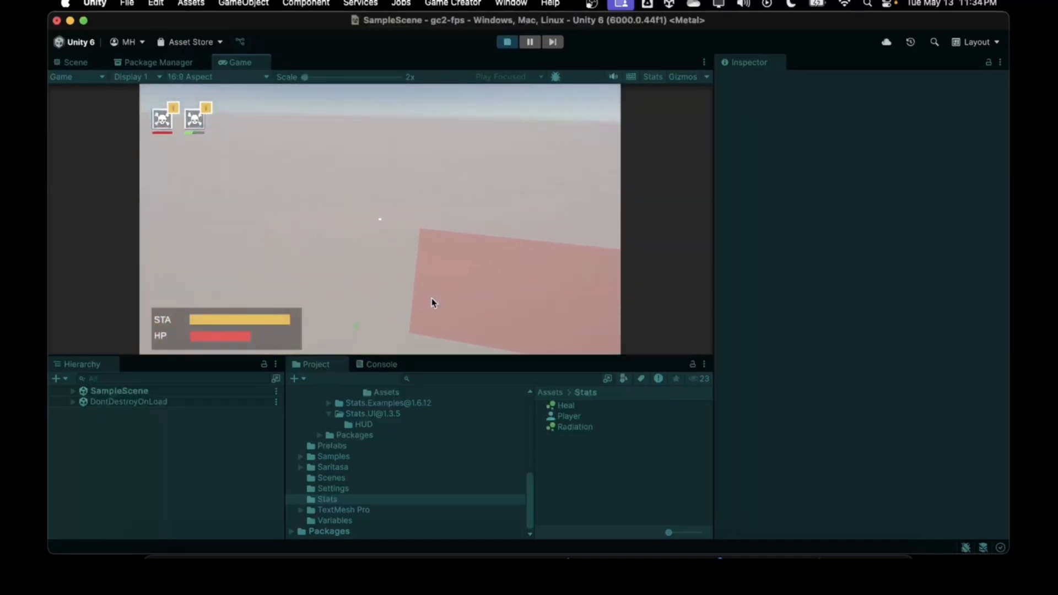
{"action": "key", "text": "w"}
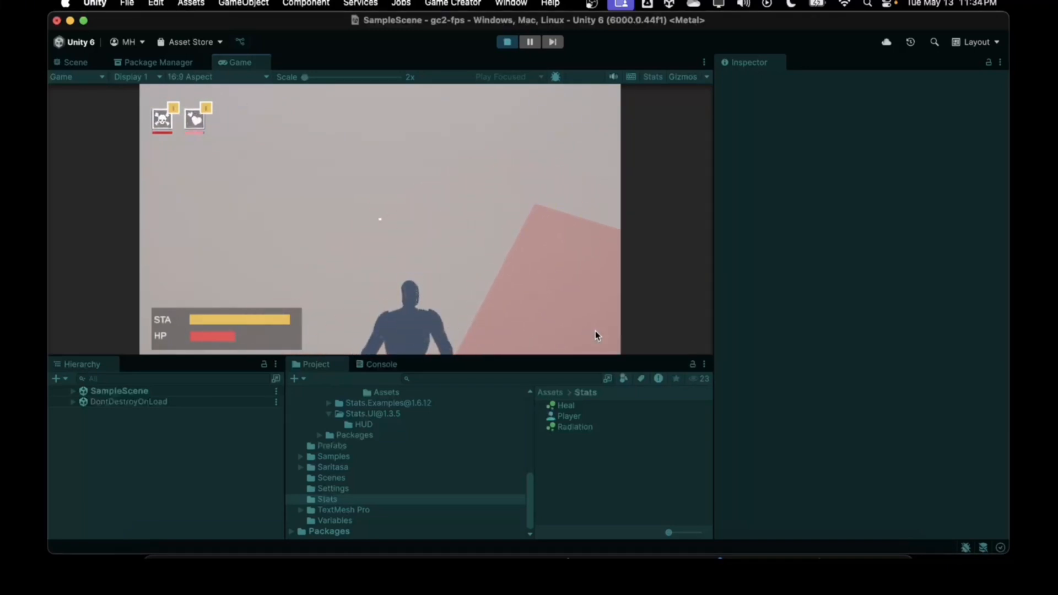
{"action": "key", "text": "a"}
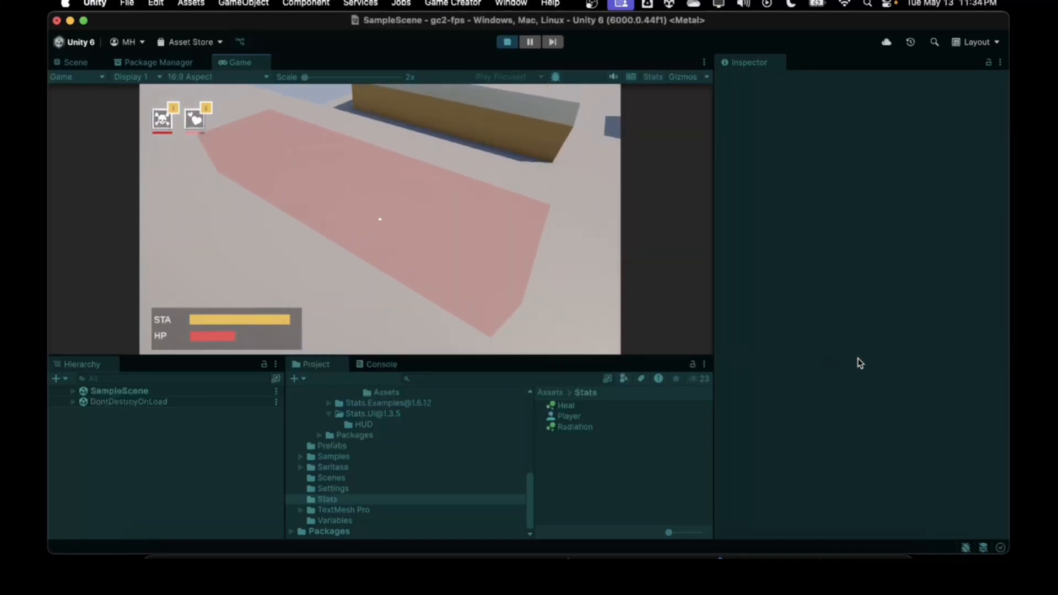
{"action": "key", "text": "w"}
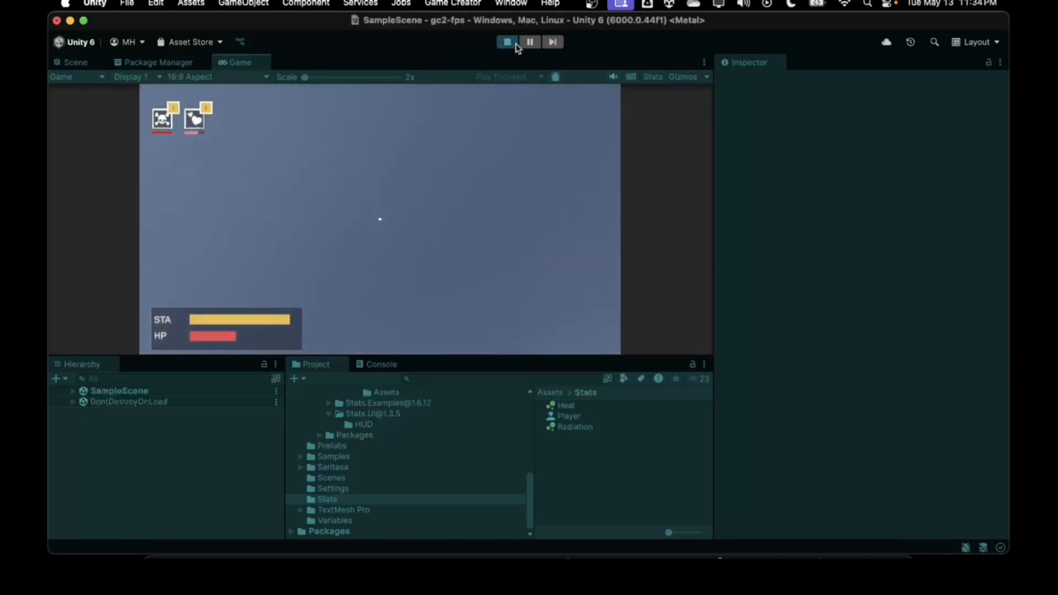
{"action": "left_click", "coordinate": [517, 46]}
Set the Heal status effect's Max Stack to 5.
{"action": "left_click", "coordinate": [565, 407]}
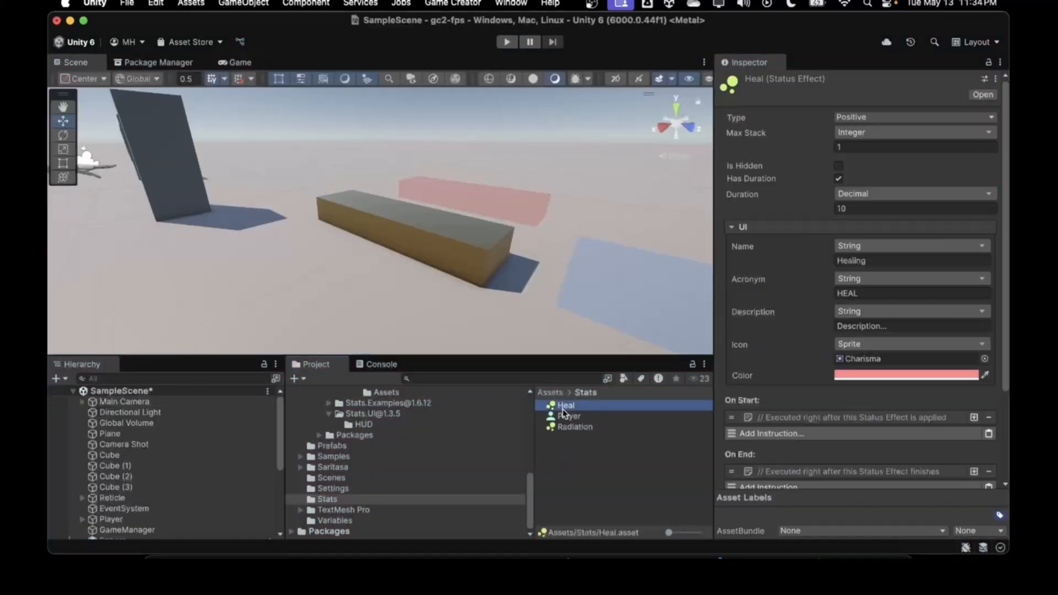
{"action": "left_click", "coordinate": [893, 145]}
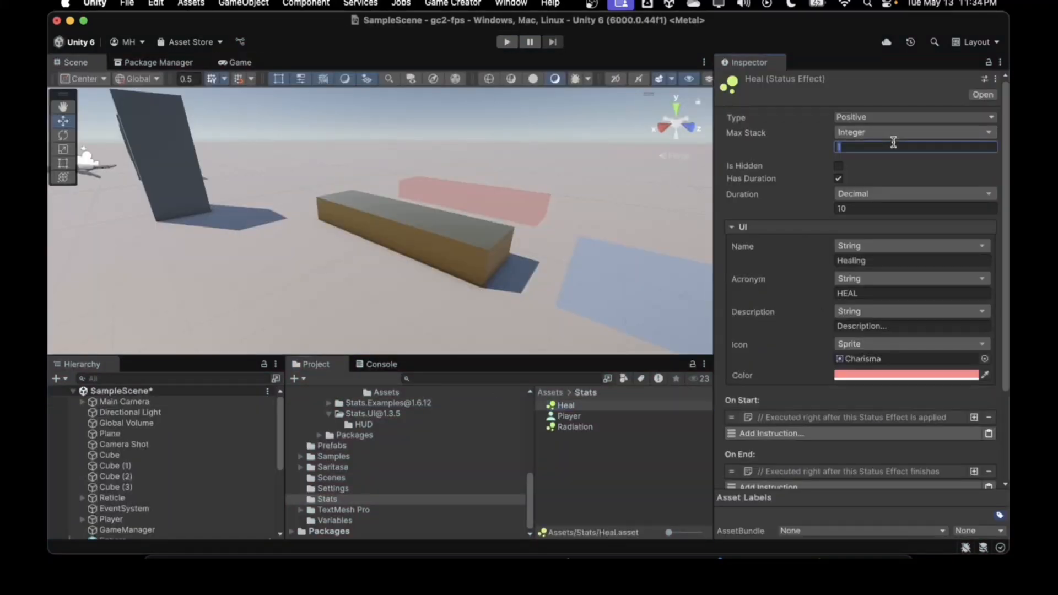
Play-test the scene by walking the player through the red Heal zone and on to the blue Radiation zone.
{"action": "left_click", "coordinate": [511, 42]}
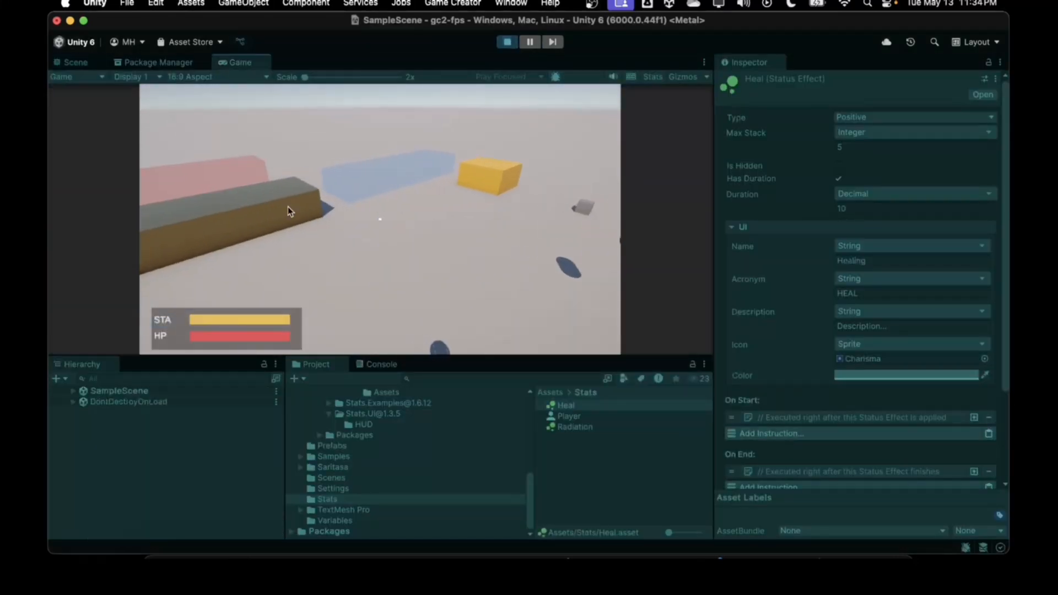
{"action": "key", "text": "w"}
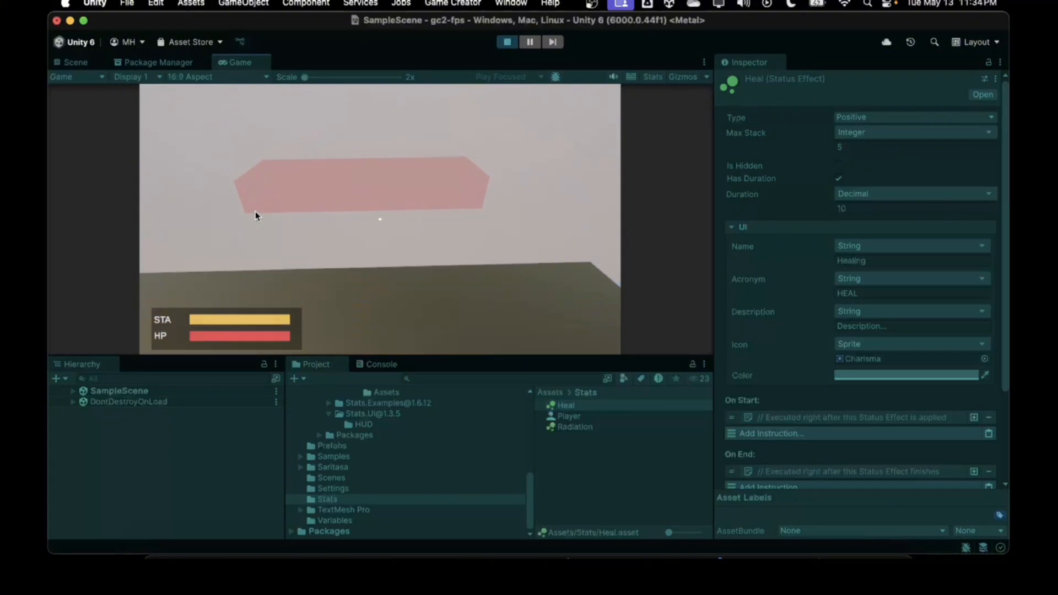
{"action": "key", "text": "w"}
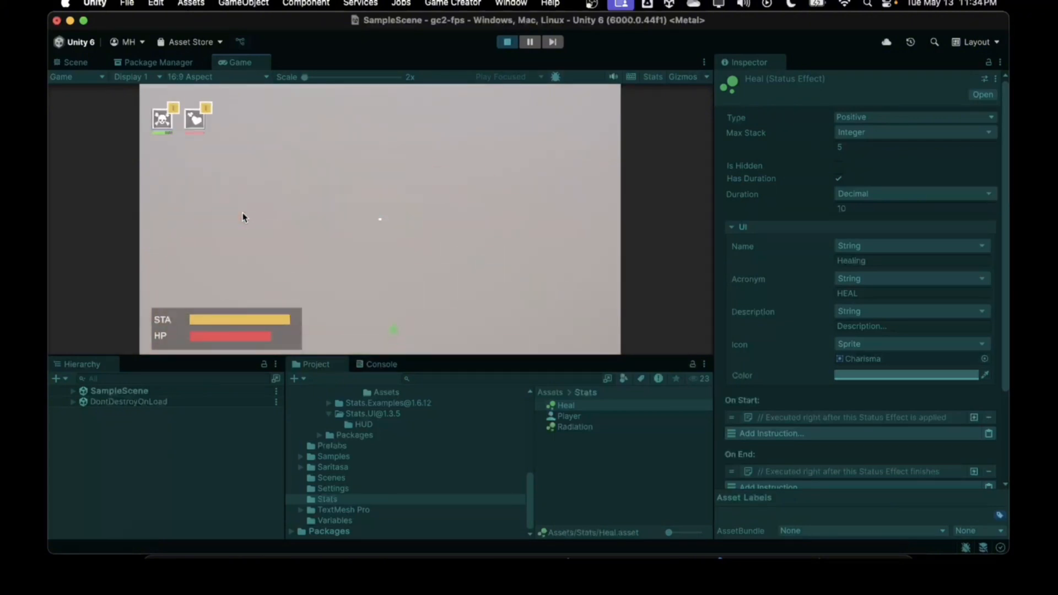
{"action": "key", "text": "s"}
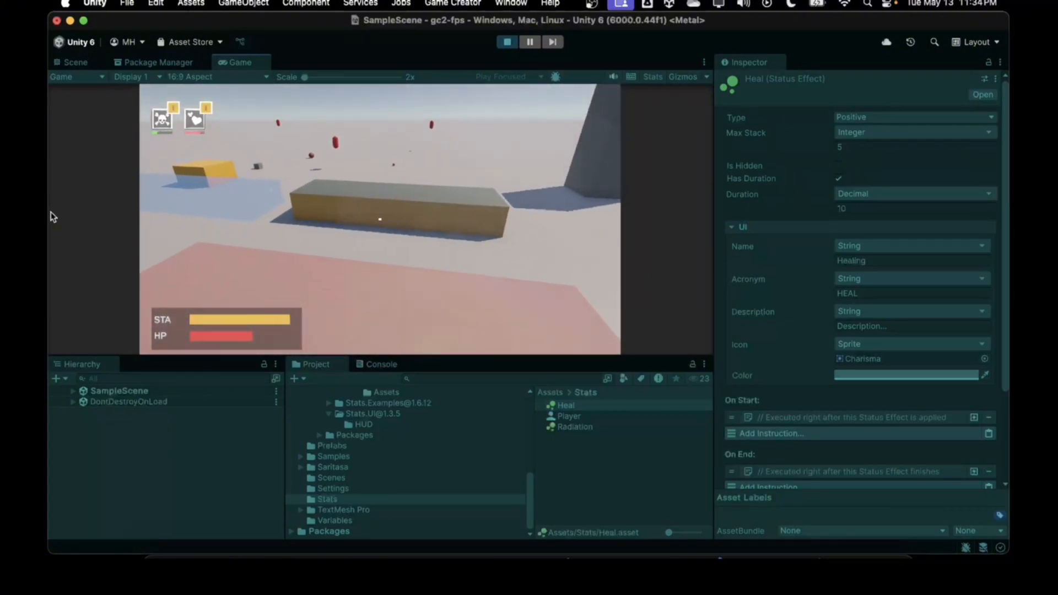
{"action": "key", "text": "w"}
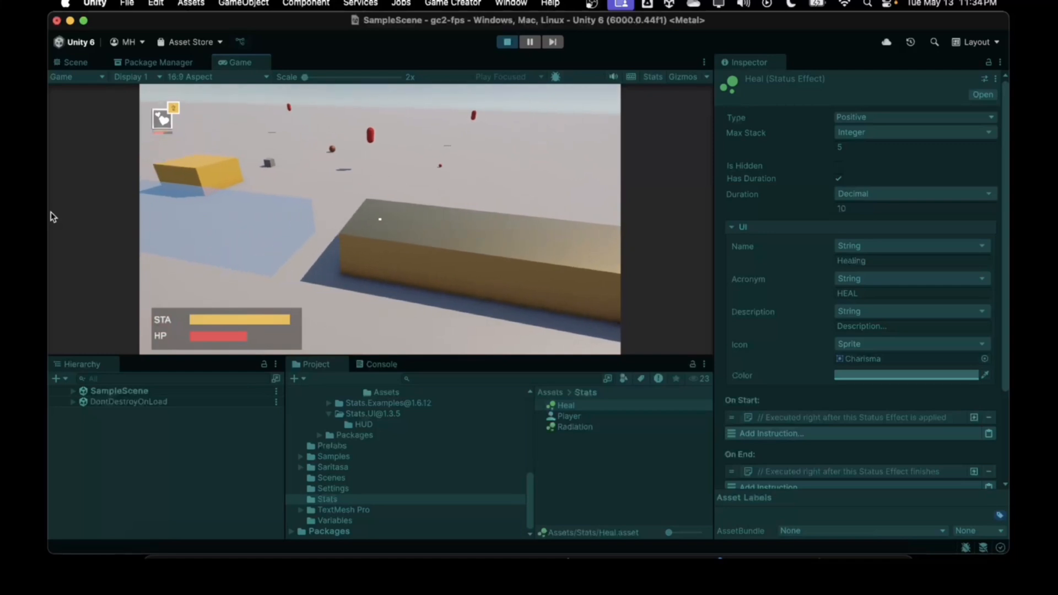
{"action": "key", "text": "a"}
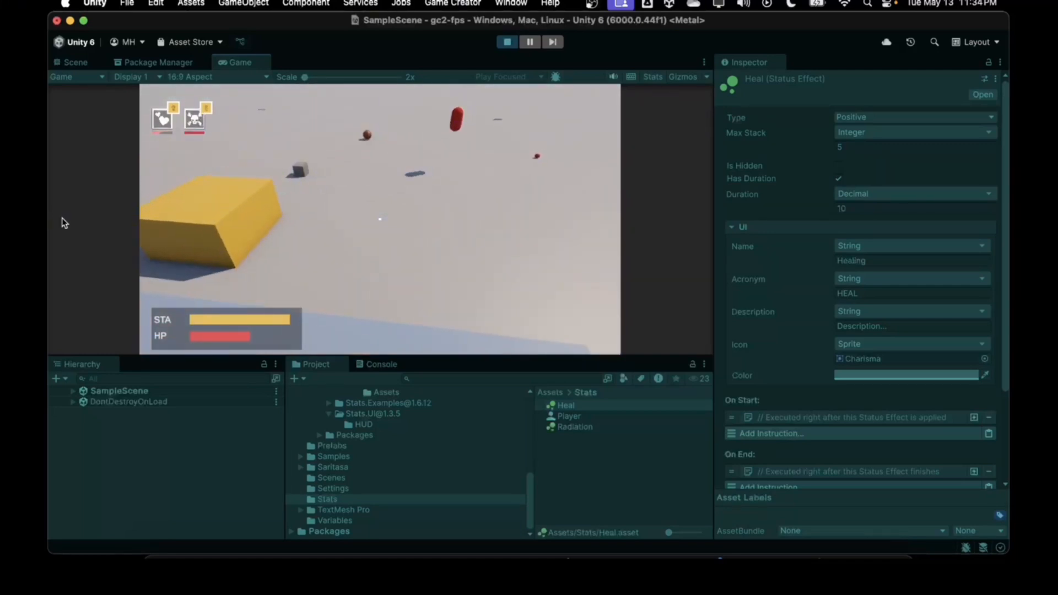
{"action": "key", "text": "d"}
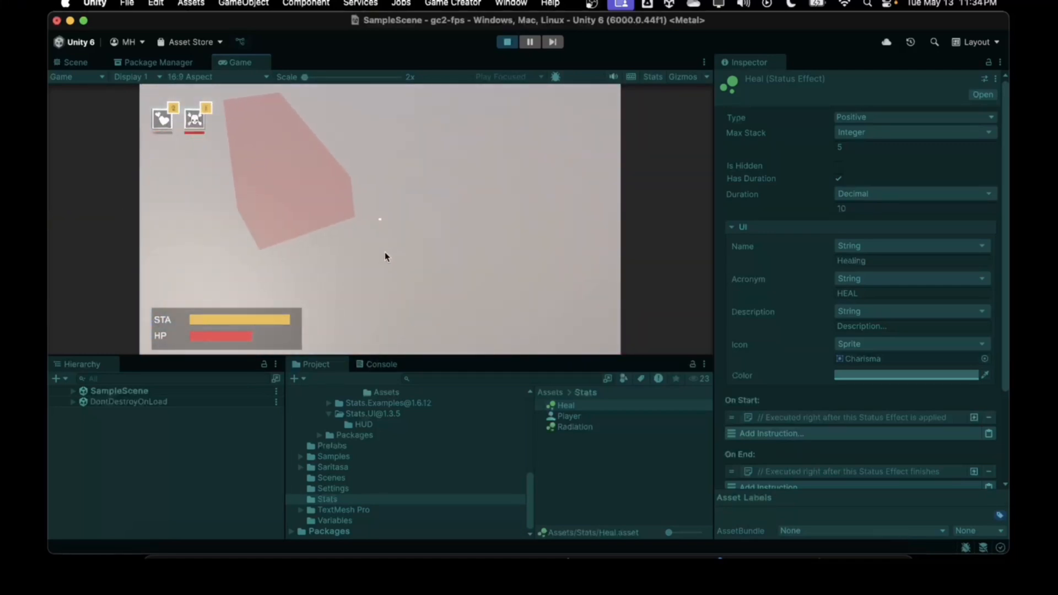
Walk the player repeatedly in and out of the Heal zone to test Heal stacking against Radiation, and stop the test.
{"action": "key", "text": "w"}
{"action": "key", "text": "a"}
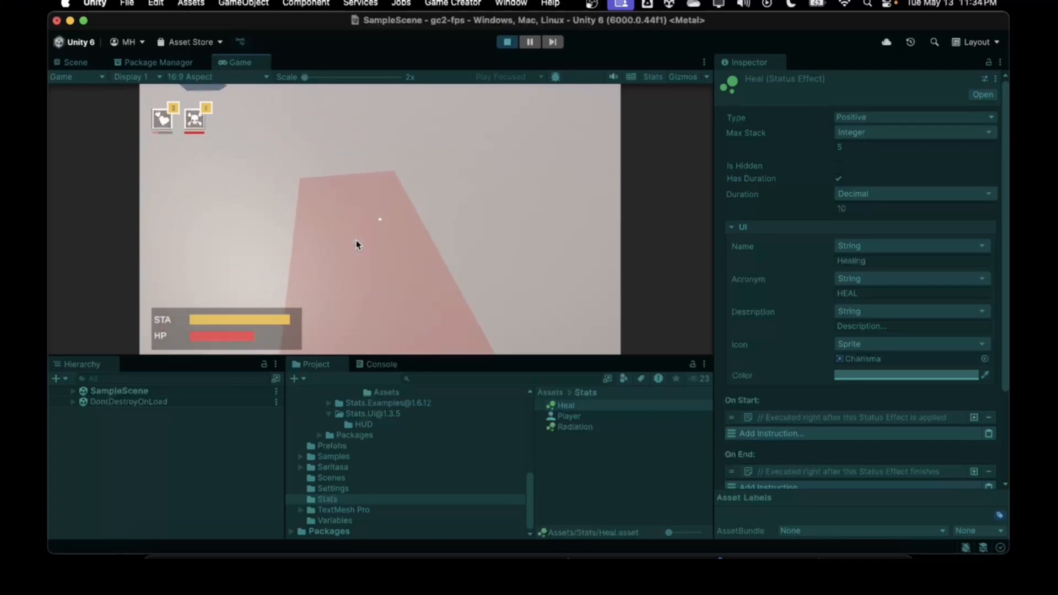
{"action": "key", "text": "d"}
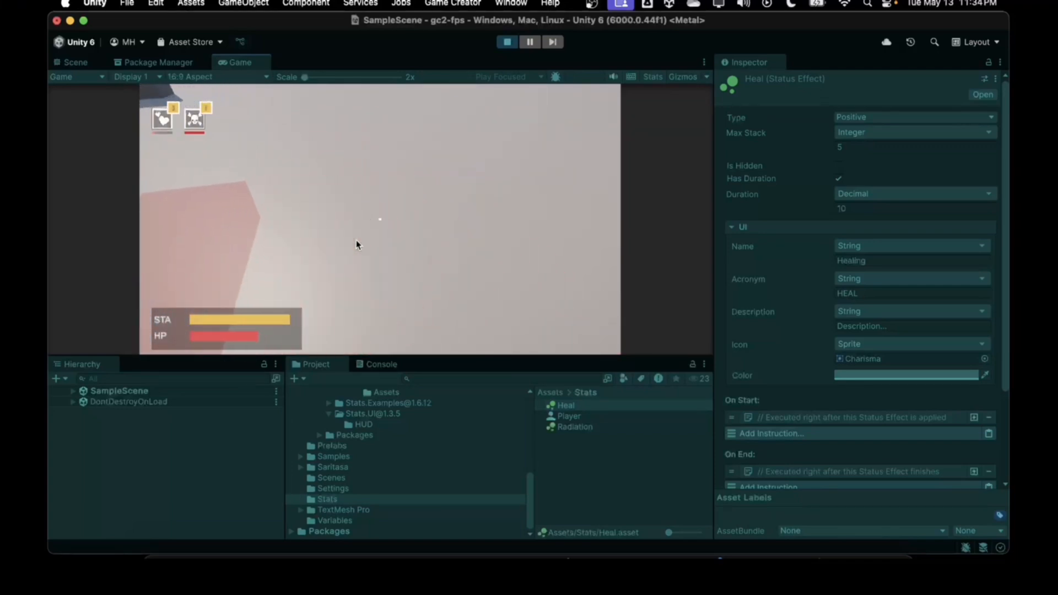
{"action": "key", "text": "a"}
{"action": "key", "text": "d"}
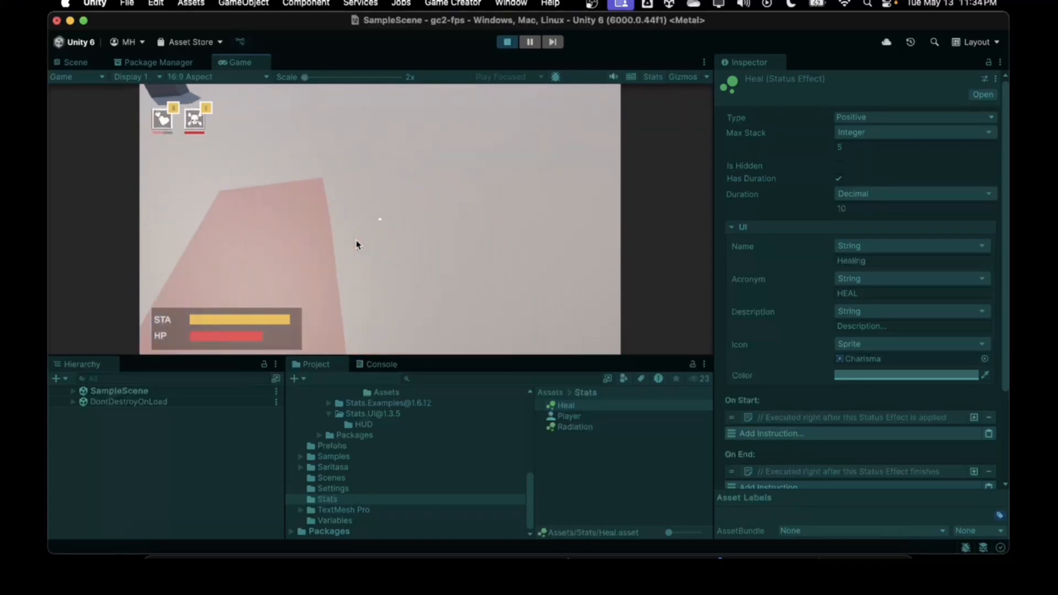
{"action": "key", "text": "w"}
{"action": "key", "text": "s"}
{"action": "key", "text": "w"}
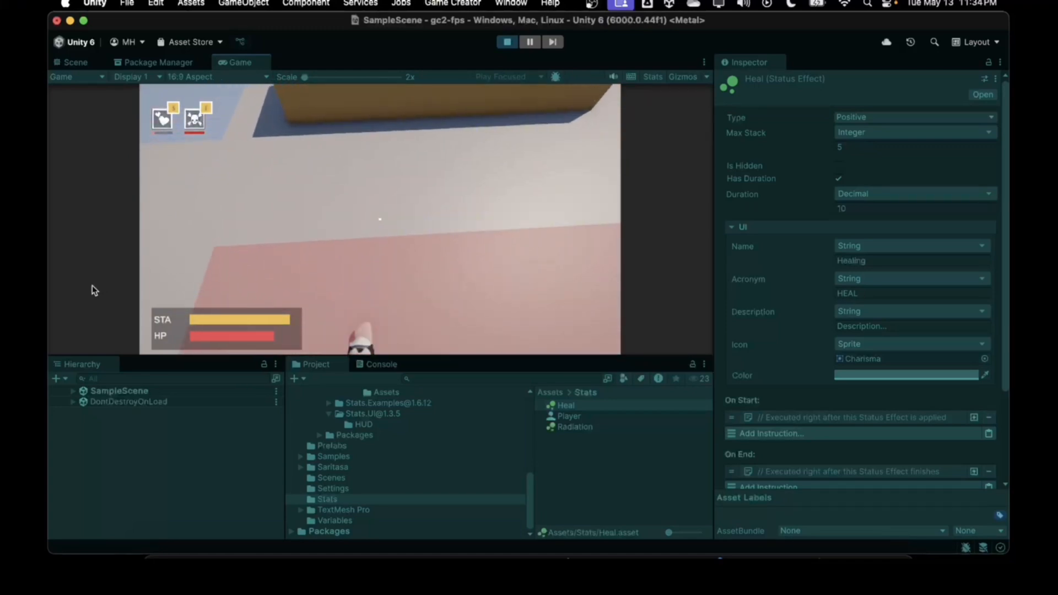
{"action": "key", "text": "s"}
{"action": "key", "text": "a"}
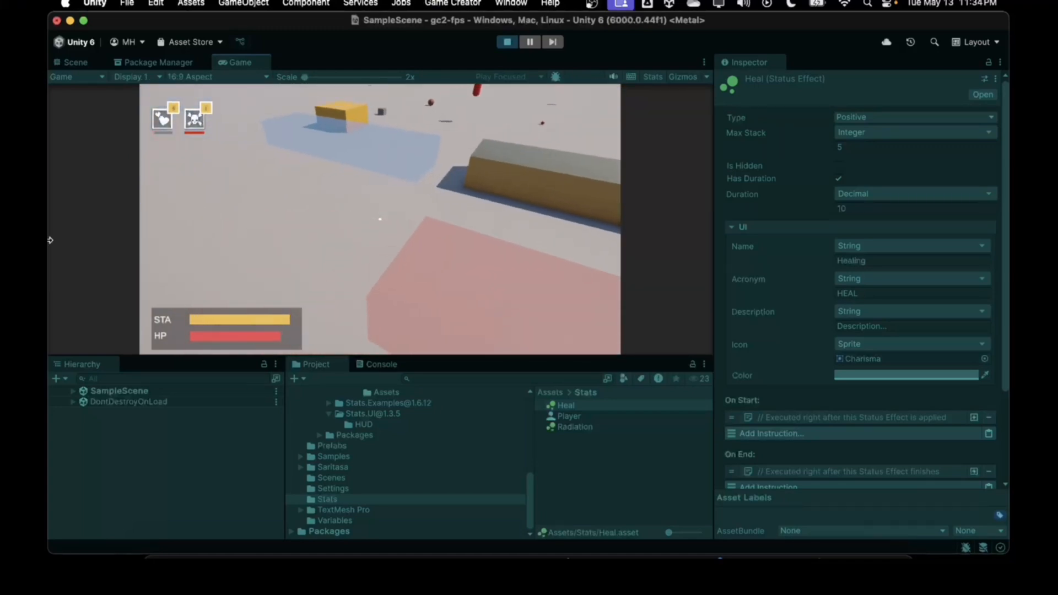
{"action": "key", "text": "w"}
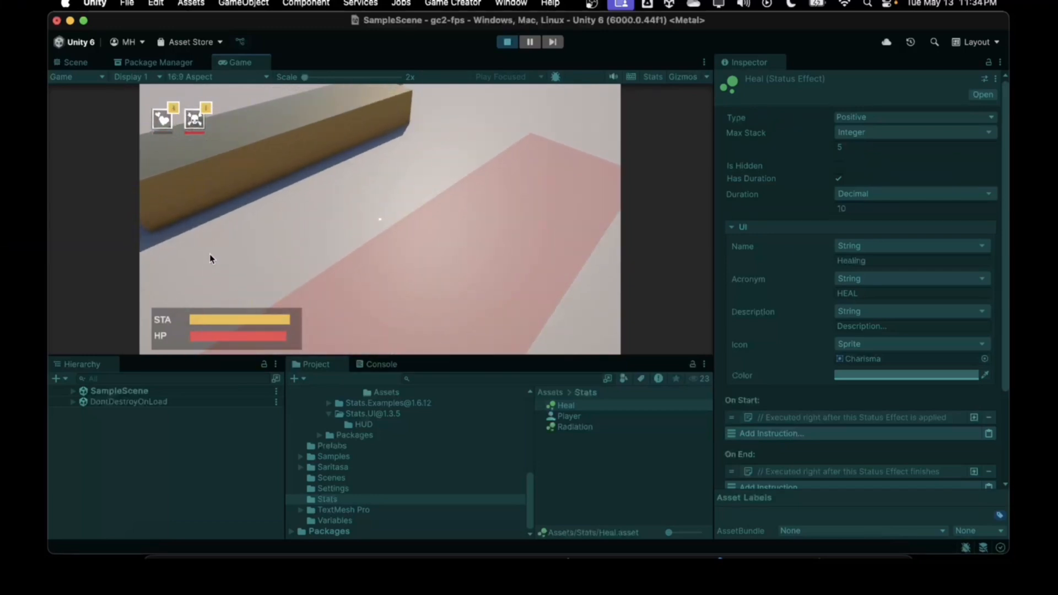
{"action": "key", "text": "s"}
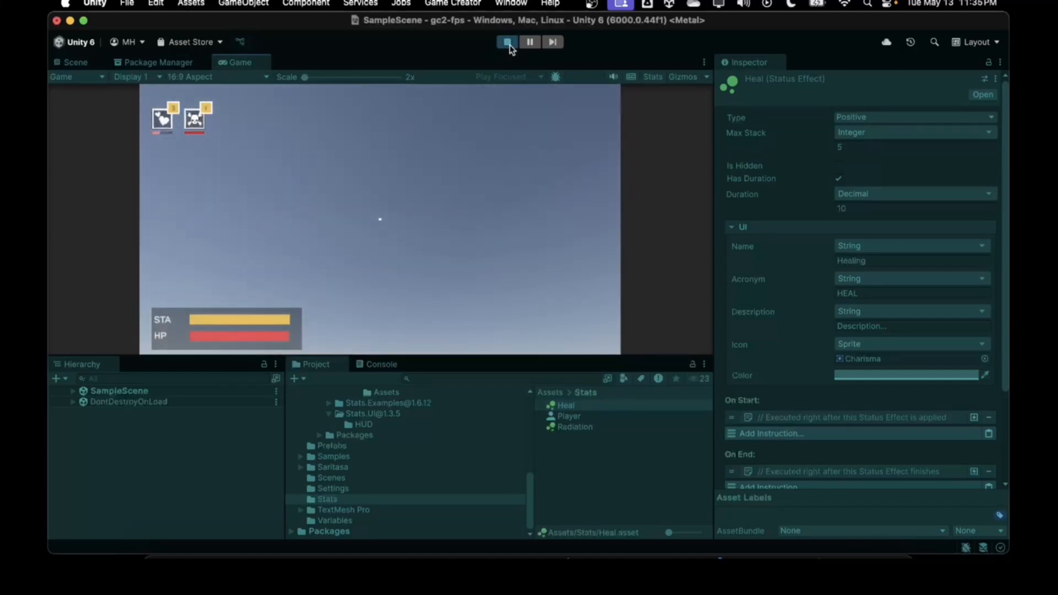
{"action": "left_click", "coordinate": [509, 45]}
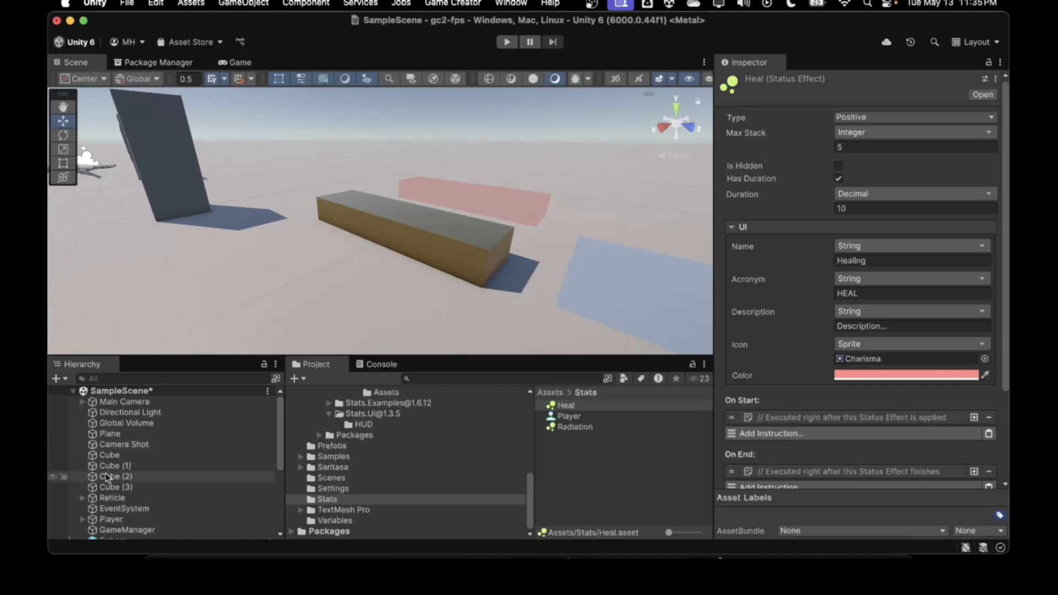
Duplicate the HealthPack object in the scene and rename the copy Radaway.
{"action": "right_click_drag", "start_coordinate": [264, 260], "coordinate": [55, 241]}
{"action": "right_click_drag", "start_coordinate": [425, 265], "coordinate": [87, 309]}
{"action": "right_click_drag", "start_coordinate": [233, 273], "coordinate": [165, 300]}
{"action": "left_click", "coordinate": [435, 256]}
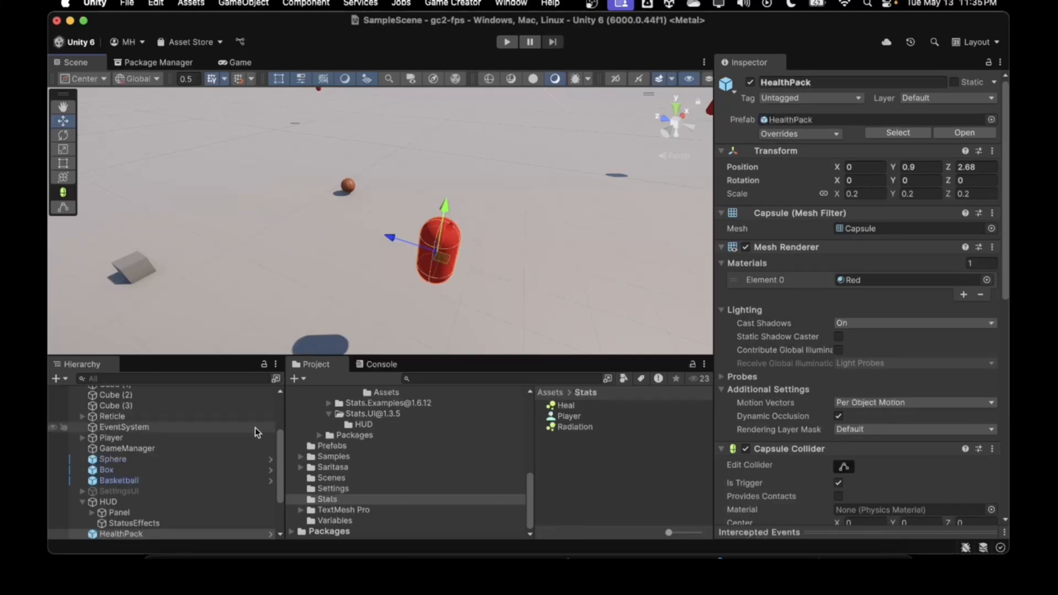
{"action": "scroll", "coordinate": [230, 457], "scroll_direction": "down", "scroll_amount": 3}
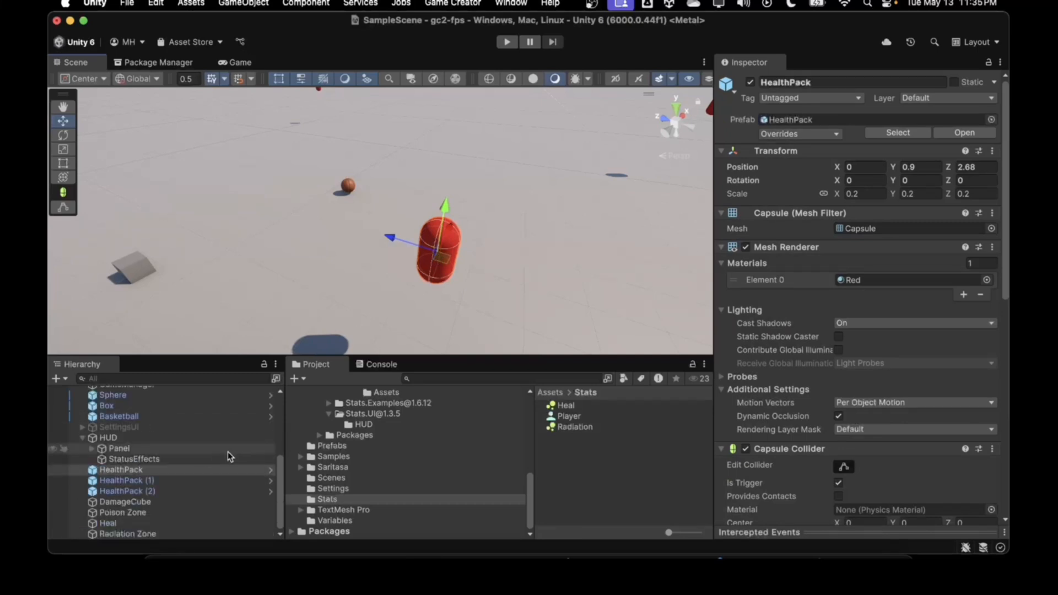
{"action": "left_click", "coordinate": [131, 471]}
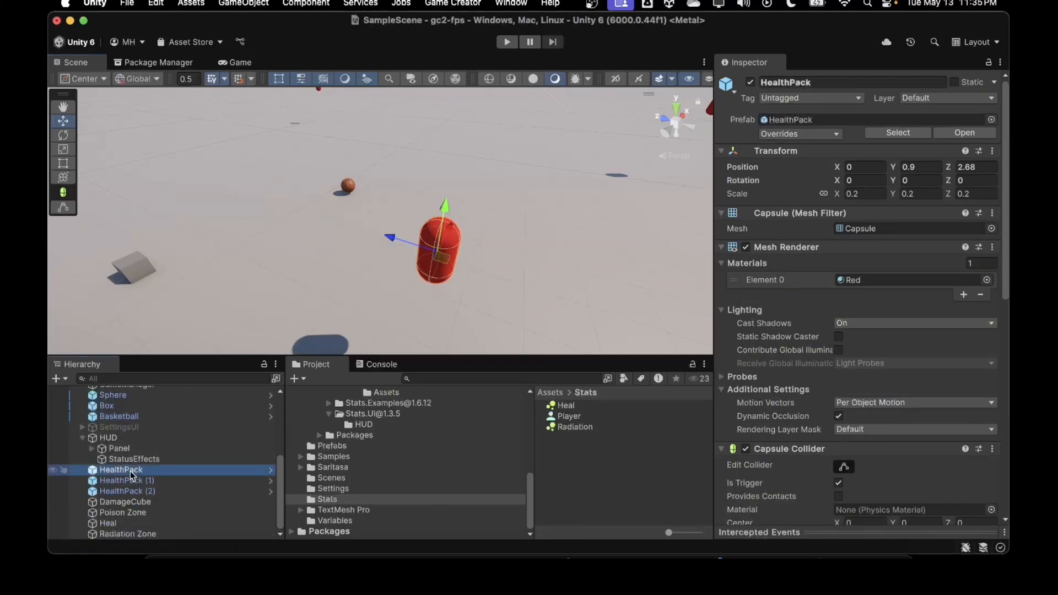
{"action": "key", "text": "super+d"}
{"action": "scroll", "coordinate": [131, 474], "scroll_direction": "down", "scroll_amount": 1}
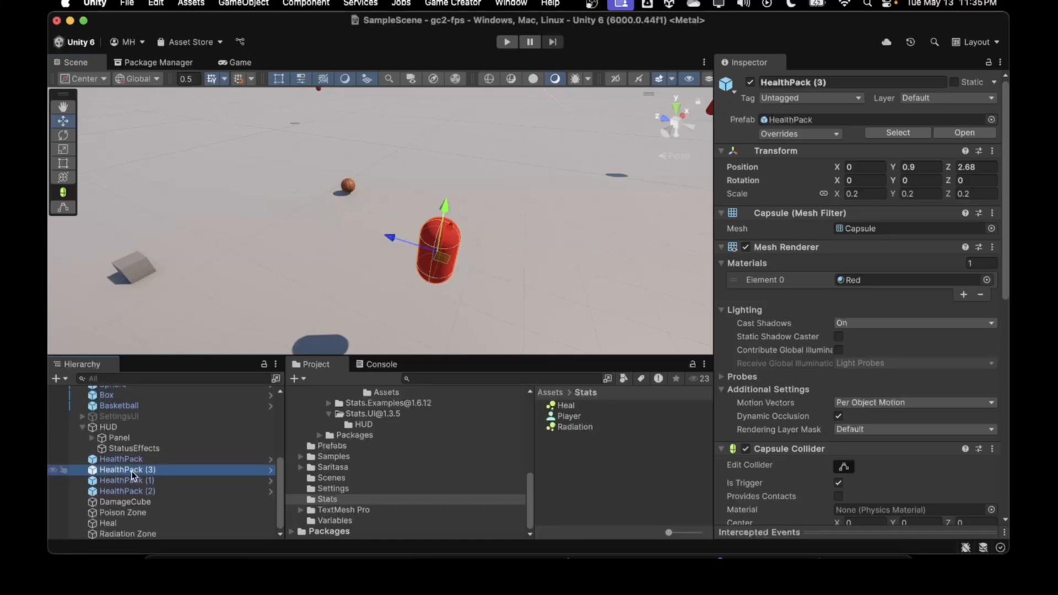
{"action": "left_click", "coordinate": [131, 472]}
{"action": "type", "text": "Rada"}
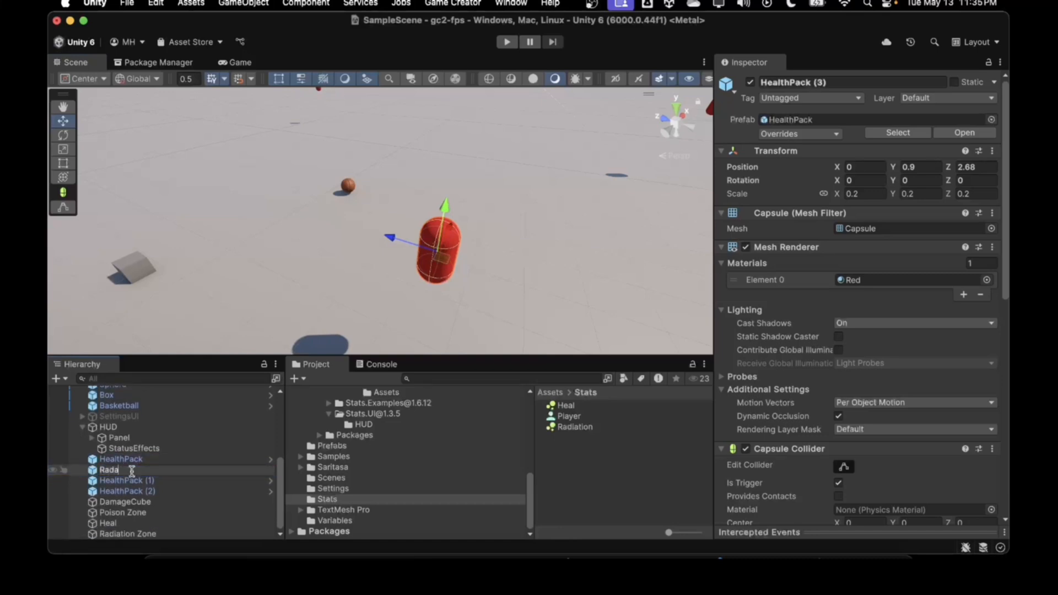
{"action": "type", "text": "way"}
{"action": "key", "text": "Return"}
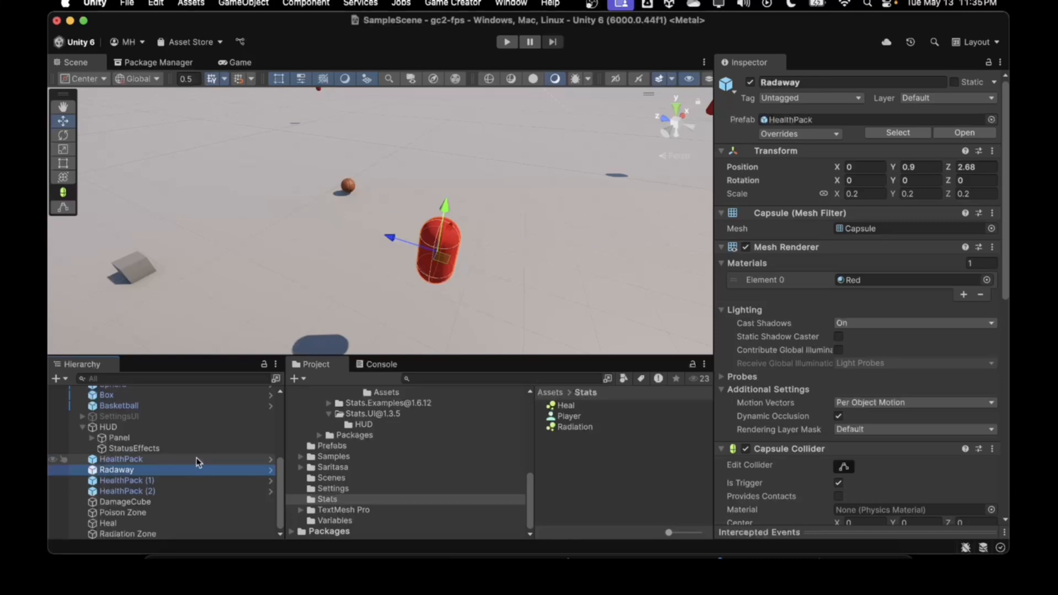
Move the Radaway capsule away from the original HealthPack to about Z 3.86 and assign it the Prototype_Guide_Green material.
{"action": "left_click_drag", "start_coordinate": [438, 261], "coordinate": [274, 213]}
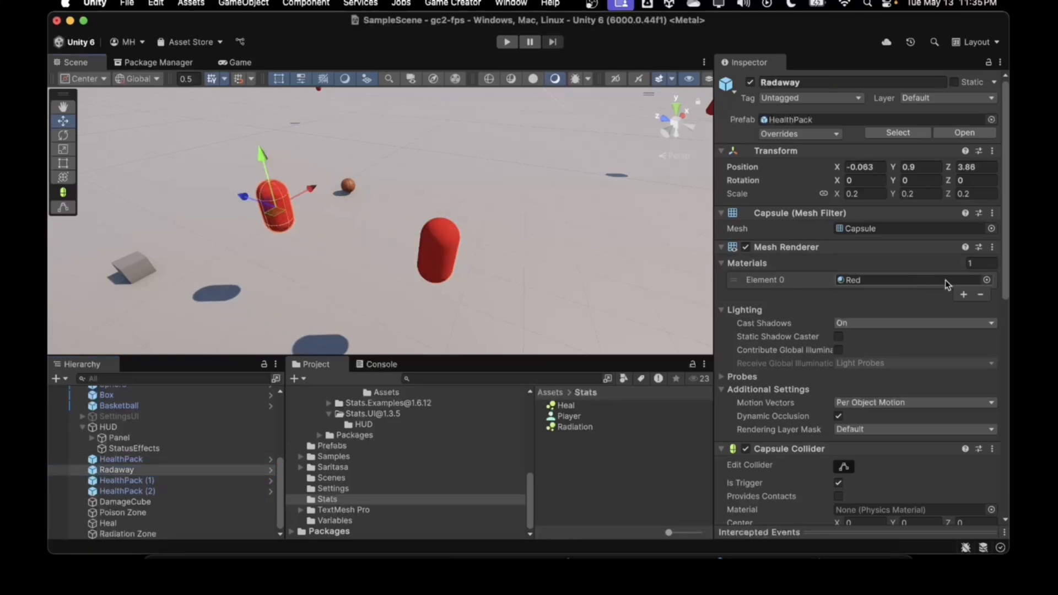
{"action": "left_click", "coordinate": [987, 279]}
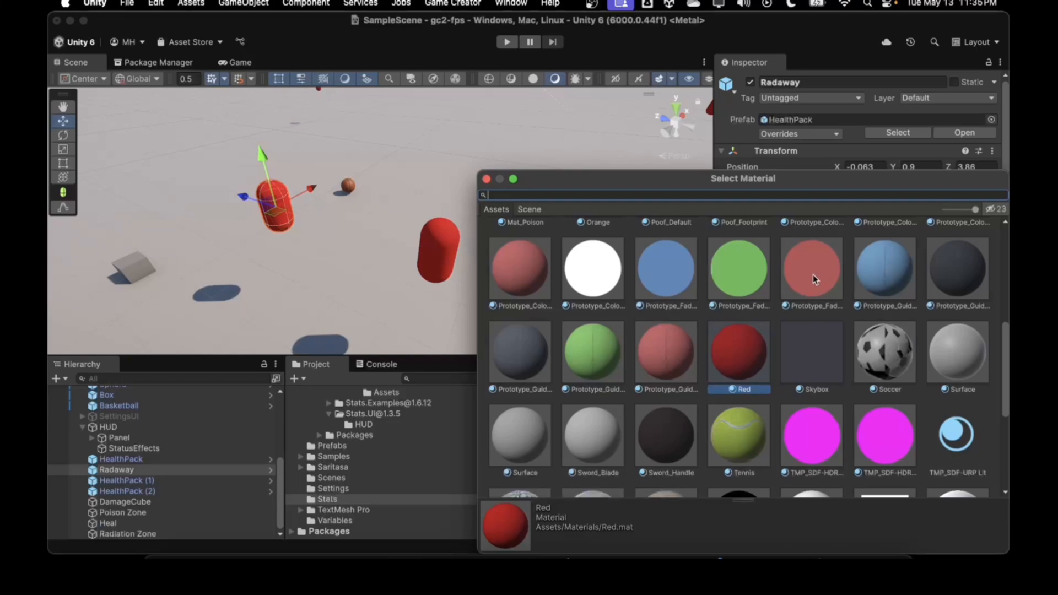
{"action": "double_click", "coordinate": [602, 359]}
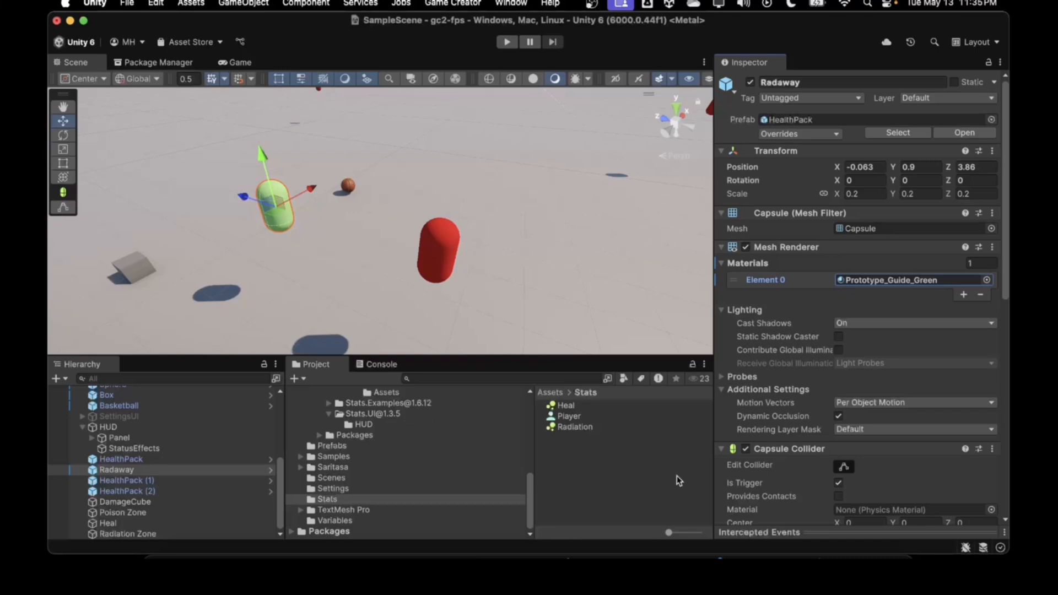
Delete the 'heal-received' signal and Destroy Self instructions from Radaway's trigger.
{"action": "scroll", "coordinate": [805, 449], "scroll_direction": "down", "scroll_amount": 10}
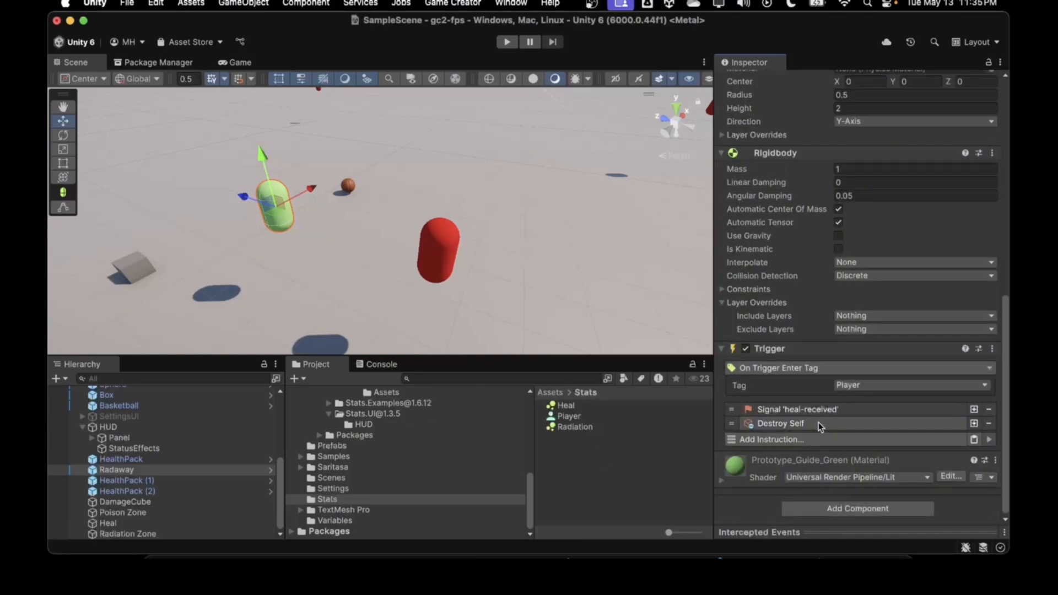
{"action": "left_click", "coordinate": [989, 411]}
{"action": "left_click", "coordinate": [989, 424]}
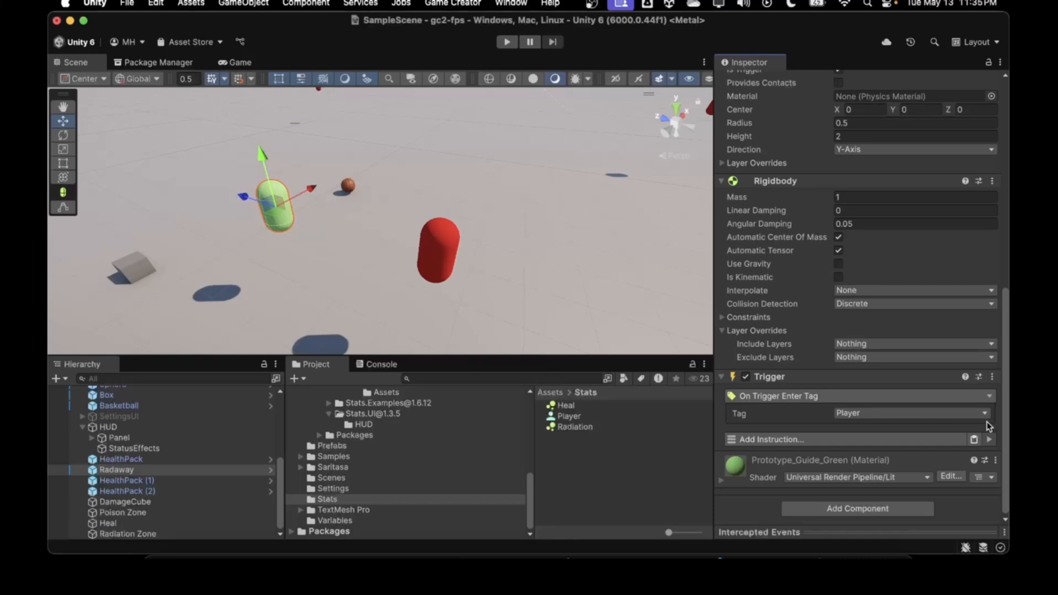
Add a Remove Status Effect instruction to Radaway's trigger that removes the Radiation effect from the Player.
{"action": "left_click", "coordinate": [789, 440]}
{"action": "scroll", "coordinate": [785, 369], "scroll_direction": "down", "scroll_amount": 3}
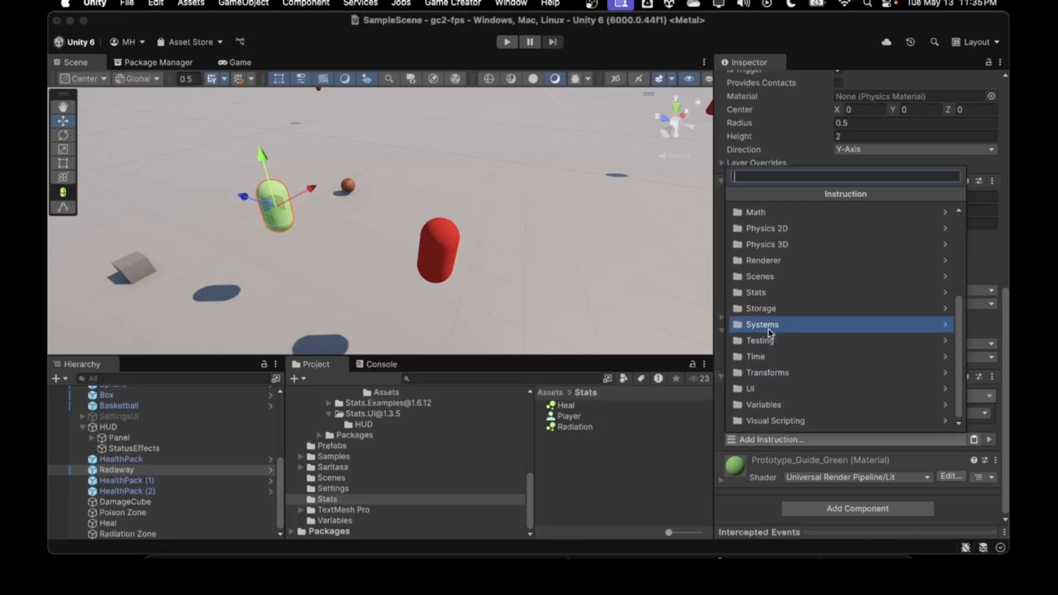
{"action": "left_click", "coordinate": [765, 293]}
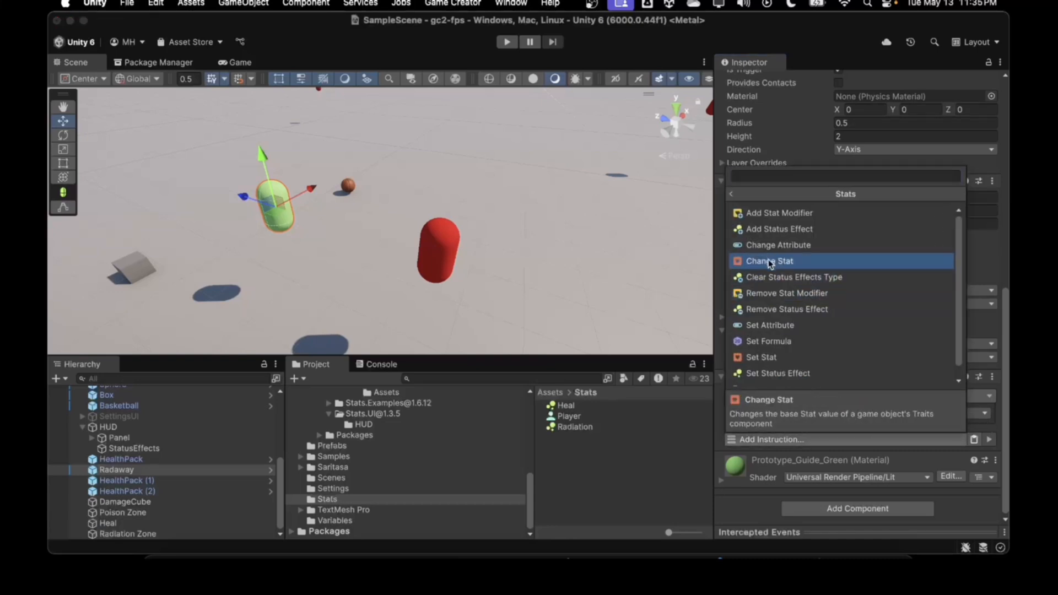
{"action": "left_click", "coordinate": [762, 310]}
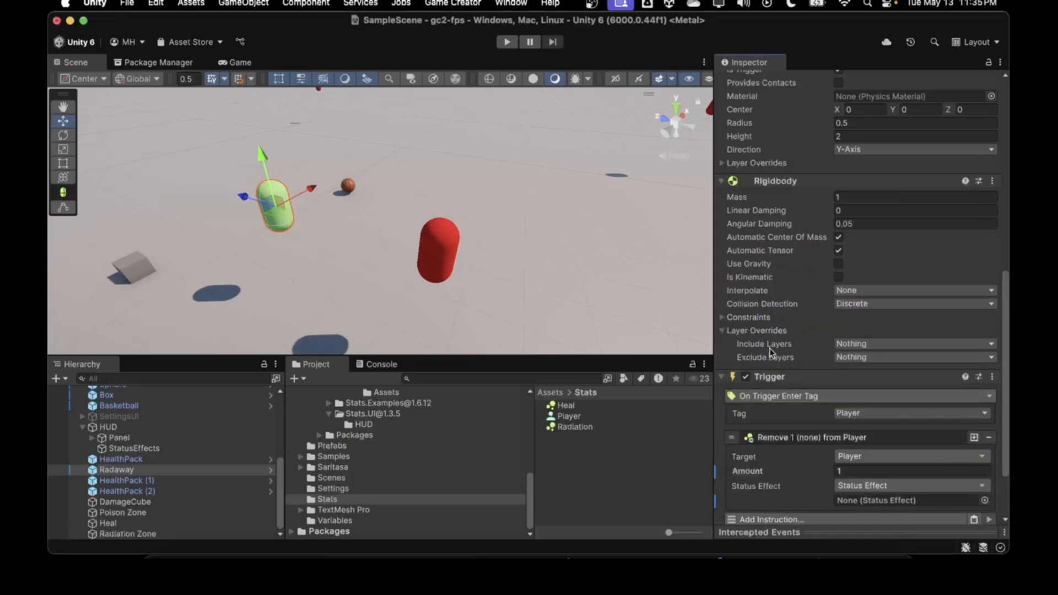
{"action": "scroll", "coordinate": [908, 428], "scroll_direction": "down", "scroll_amount": 3}
{"action": "left_click", "coordinate": [984, 421]}
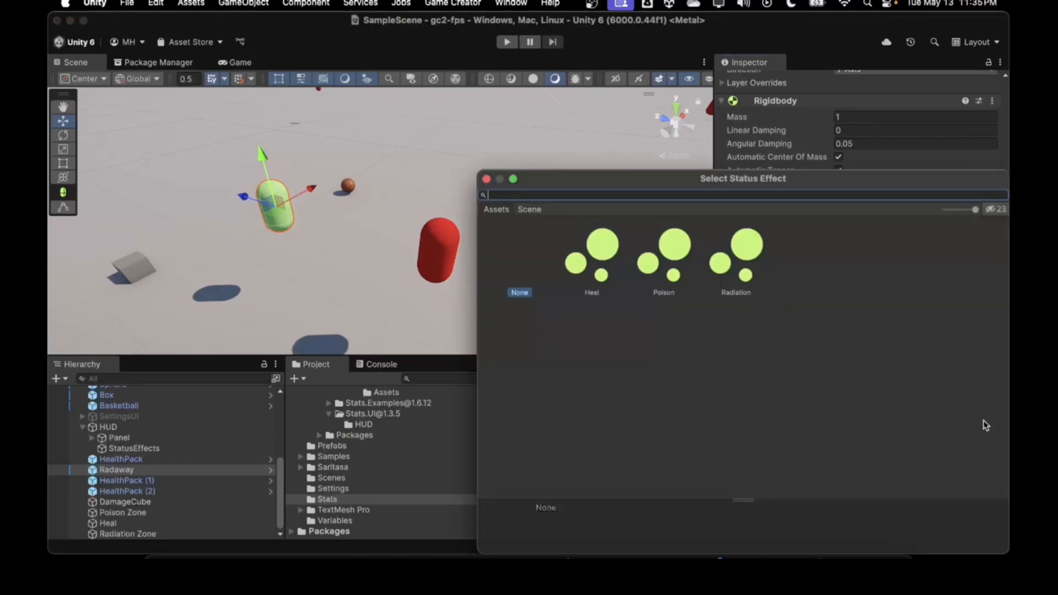
{"action": "double_click", "coordinate": [735, 270]}
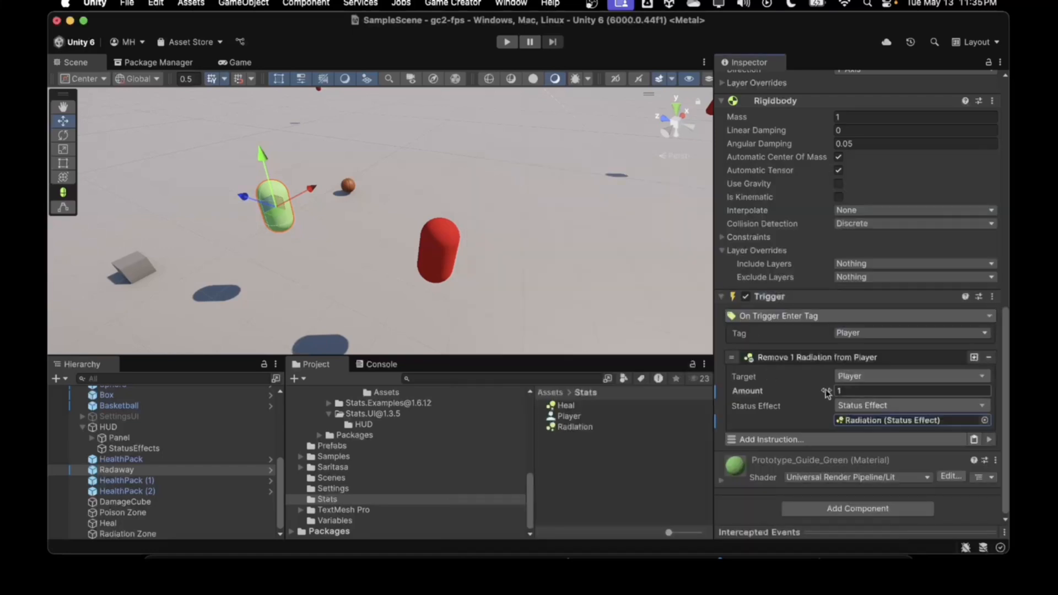
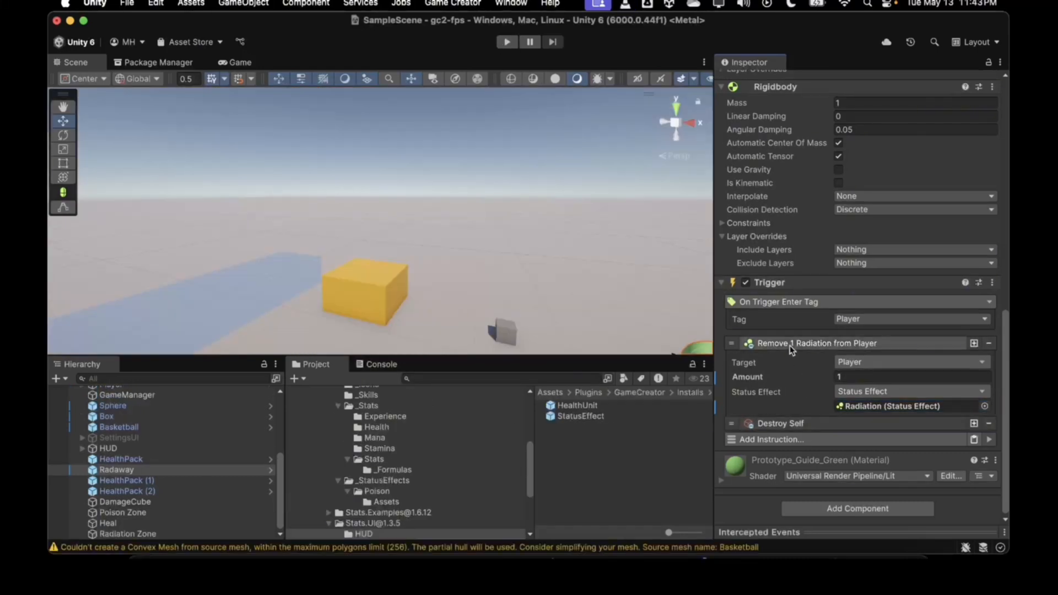
Examine the source options for the Status Effect in Radaway's Remove Status Effect instruction, and close them without choosing another.
{"action": "left_click", "coordinate": [789, 344]}
{"action": "left_click", "coordinate": [793, 414]}
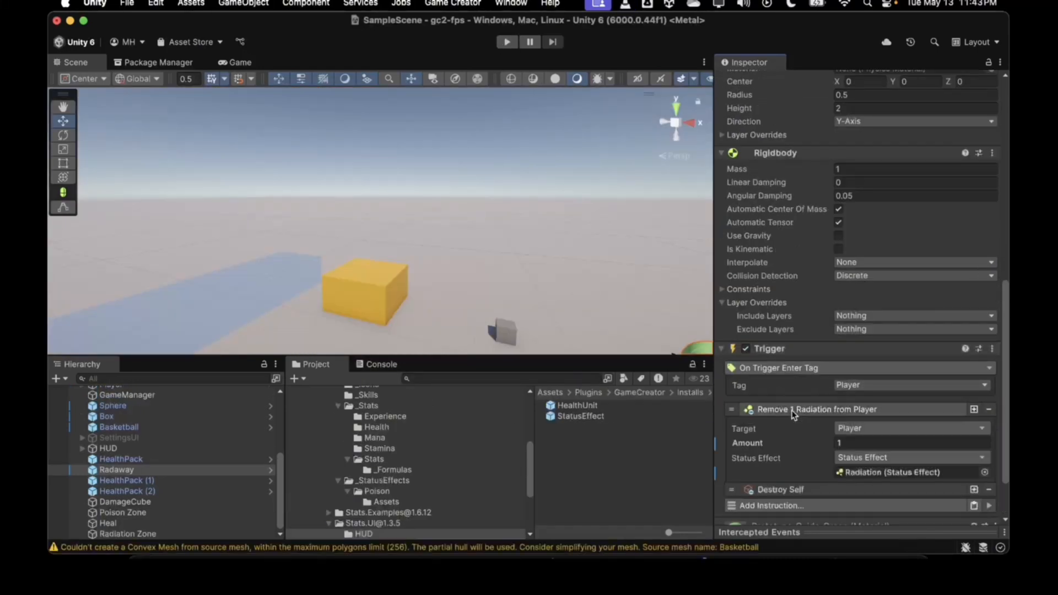
{"action": "left_click", "coordinate": [853, 461]}
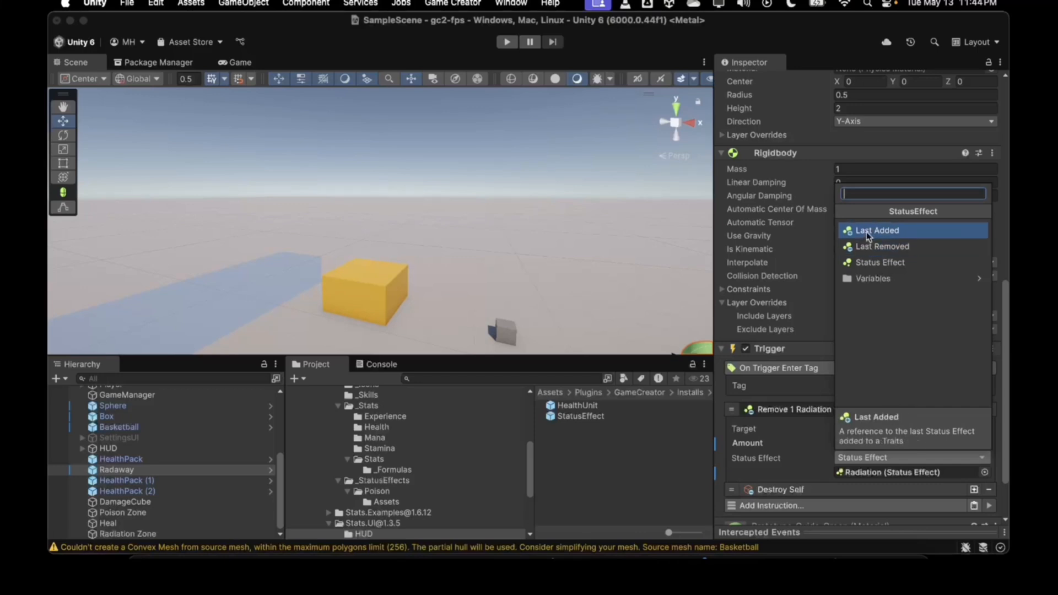
{"action": "left_click", "coordinate": [787, 386]}
{"action": "scroll", "coordinate": [793, 458], "scroll_direction": "down", "scroll_amount": 3}
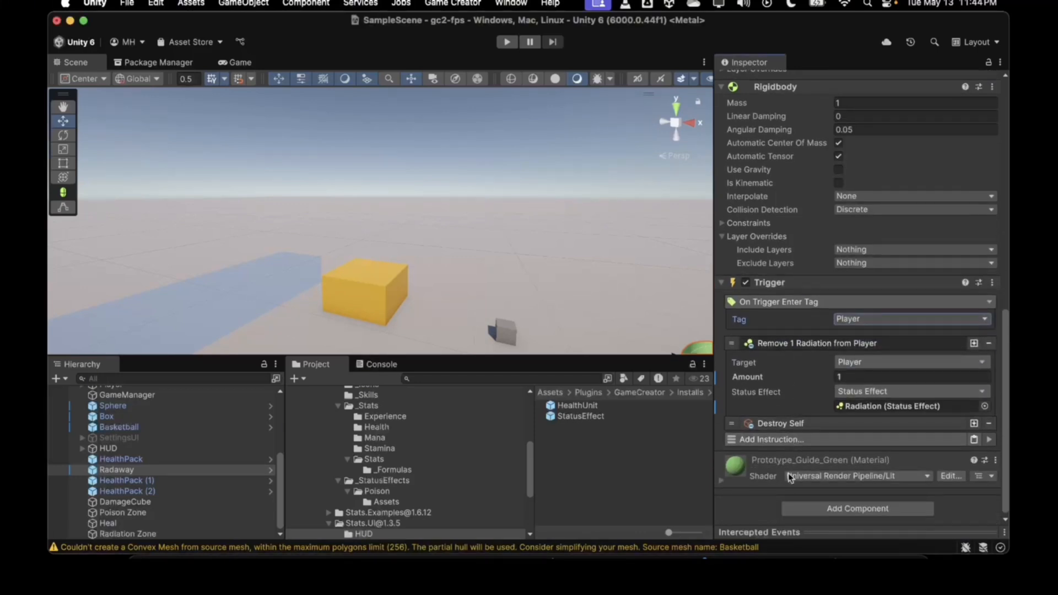
Add a Clear Status Effects Type instruction to Radaway's trigger, targeting the Player.
{"action": "left_click", "coordinate": [775, 439]}
{"action": "scroll", "coordinate": [772, 364], "scroll_direction": "down", "scroll_amount": 5}
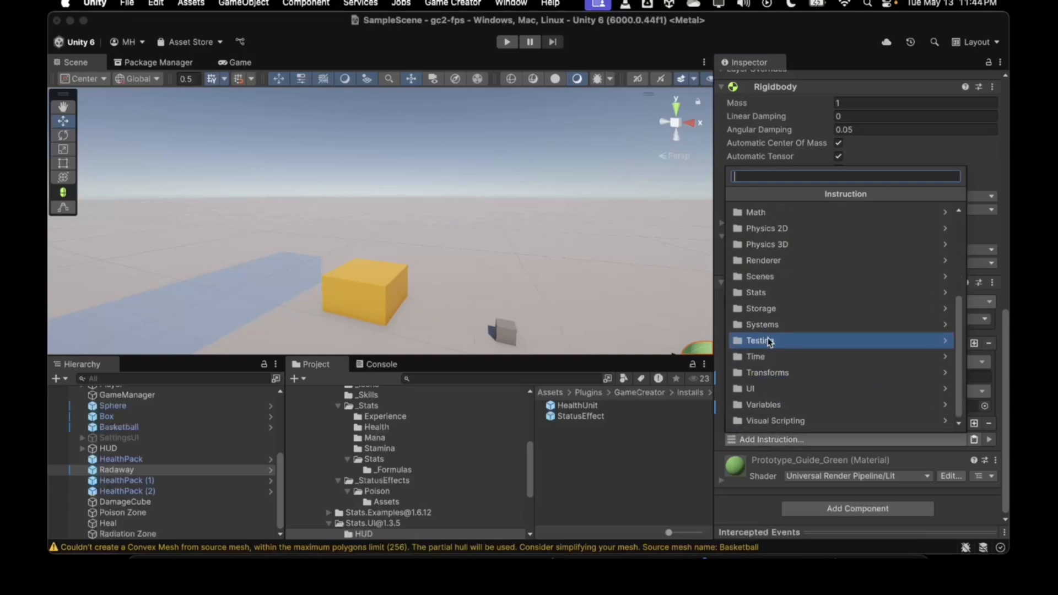
{"action": "left_click", "coordinate": [761, 293]}
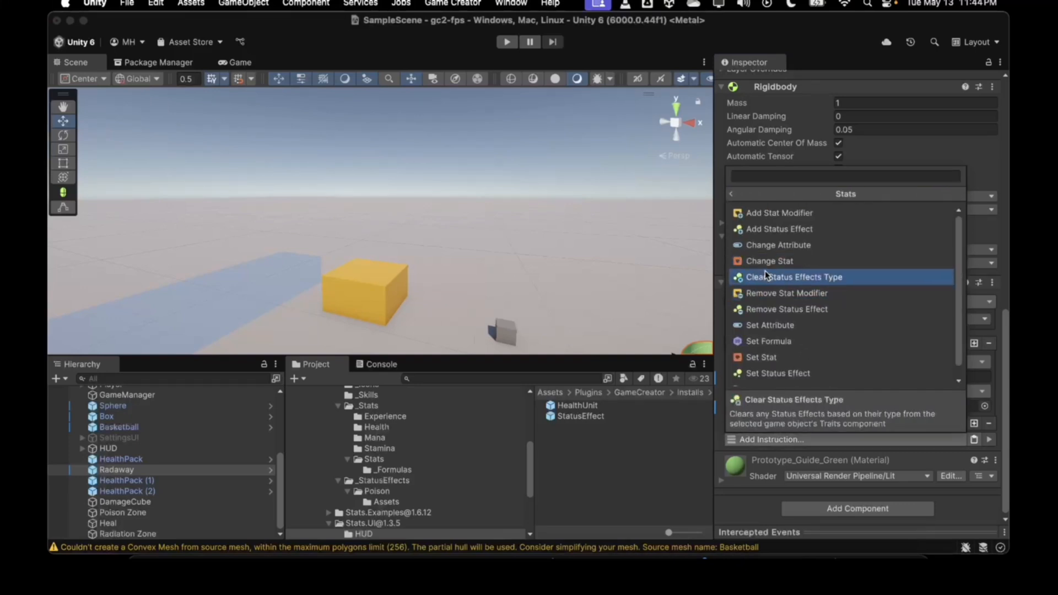
{"action": "left_click", "coordinate": [799, 277]}
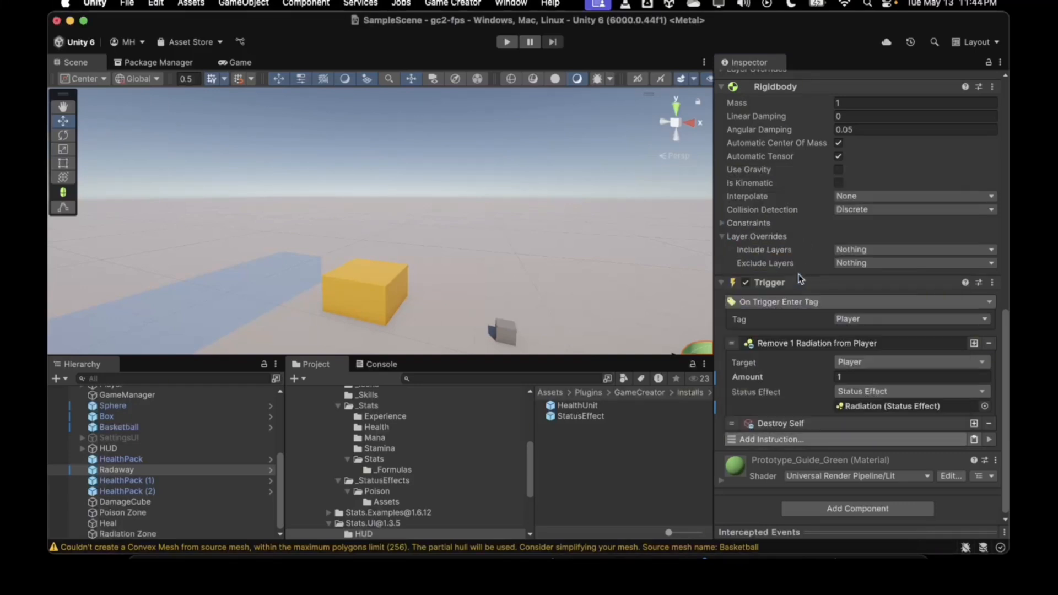
{"action": "scroll", "coordinate": [793, 389], "scroll_direction": "down", "scroll_amount": 2}
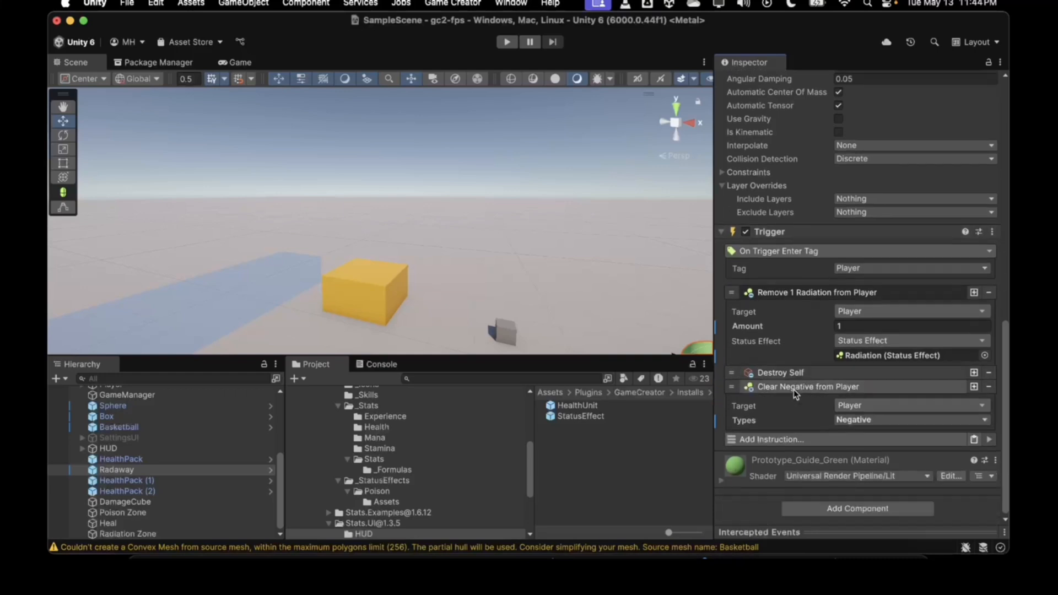
Try the Everything and Nothing settings for Types in the Clear Status Effects Type instruction.
{"action": "left_click", "coordinate": [845, 422]}
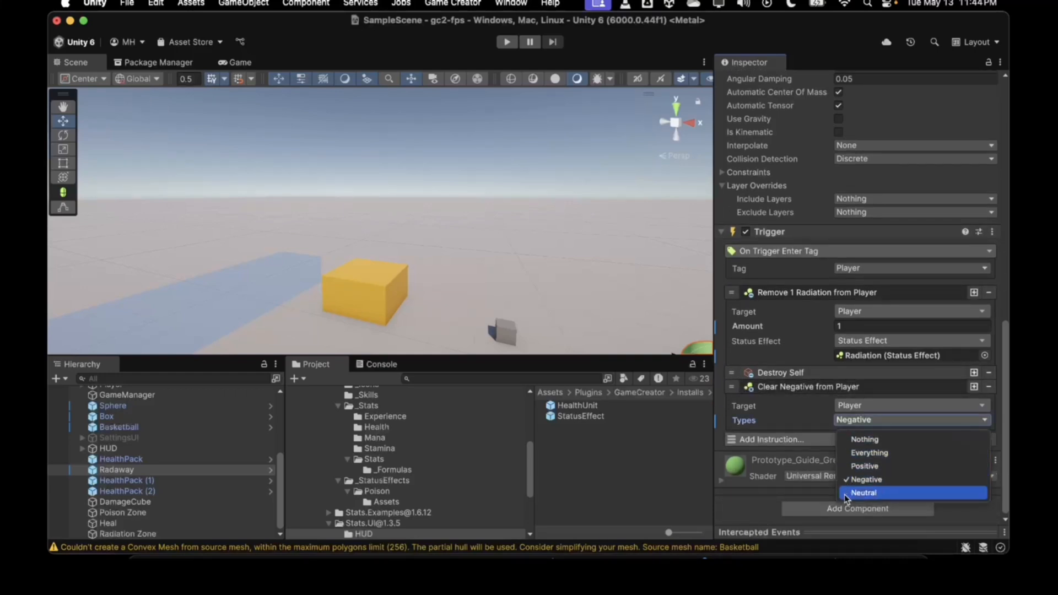
{"action": "left_click", "coordinate": [861, 454]}
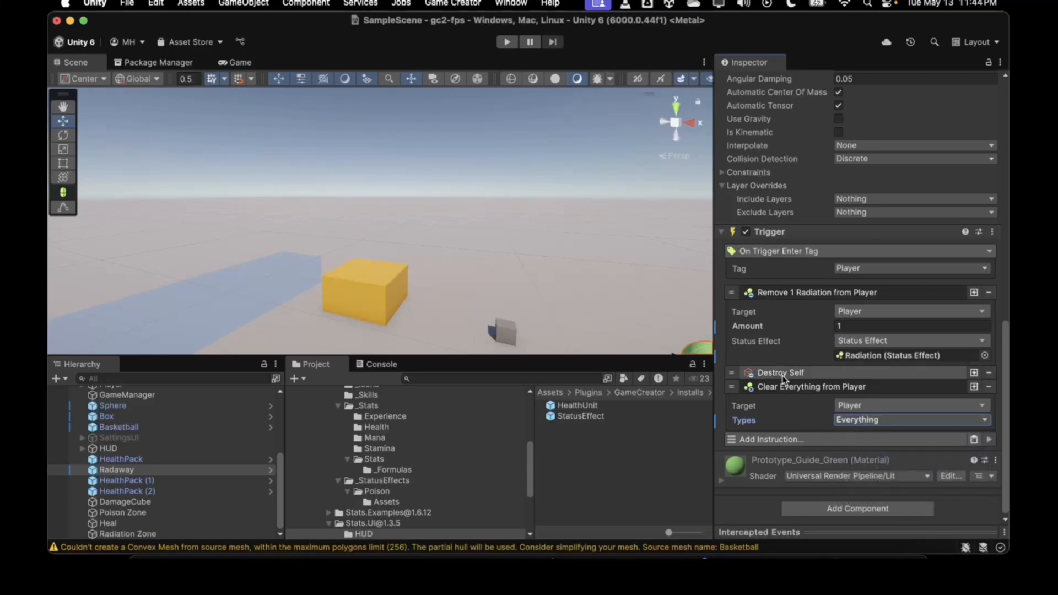
{"action": "left_click", "coordinate": [841, 424]}
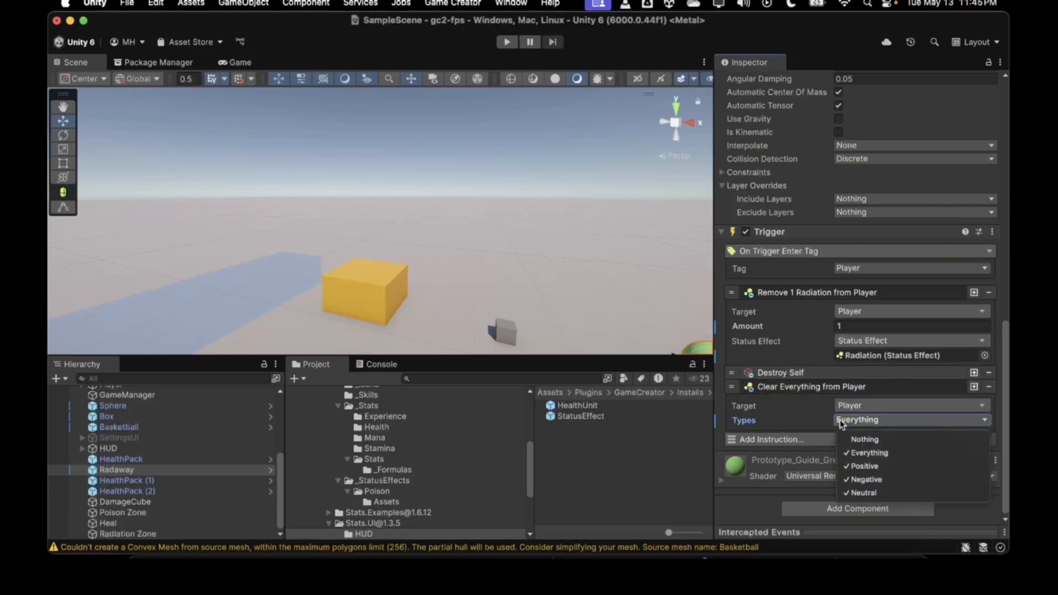
{"action": "left_click", "coordinate": [855, 441]}
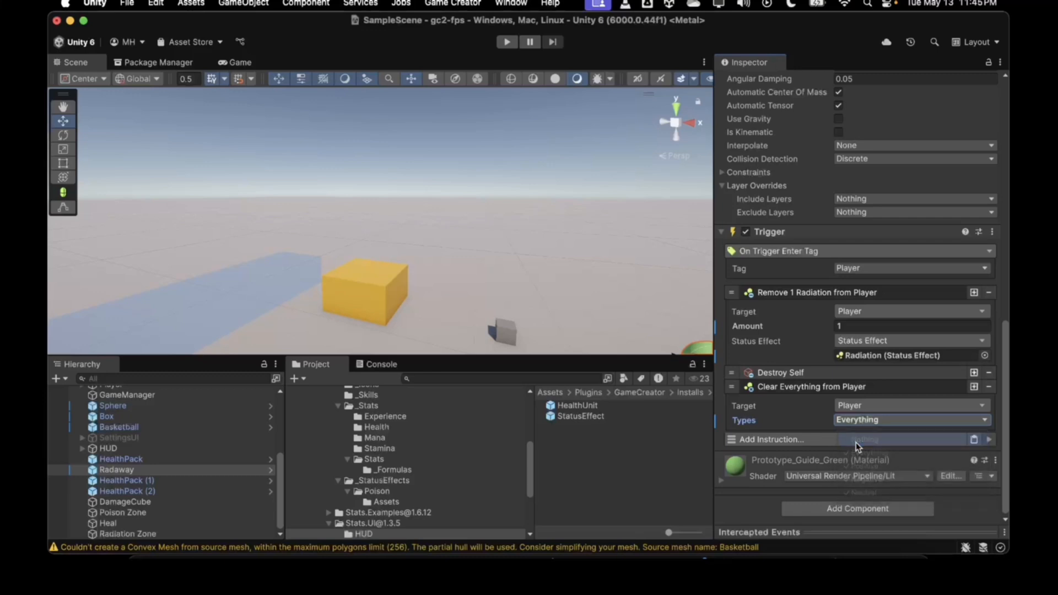
{"action": "left_click", "coordinate": [849, 423]}
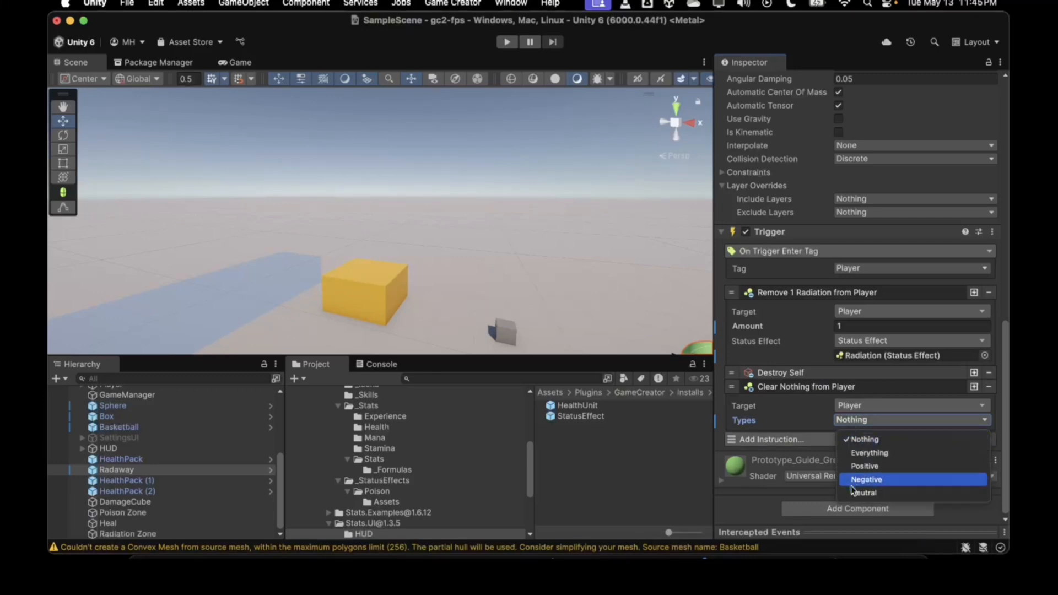
{"action": "left_click", "coordinate": [854, 453]}
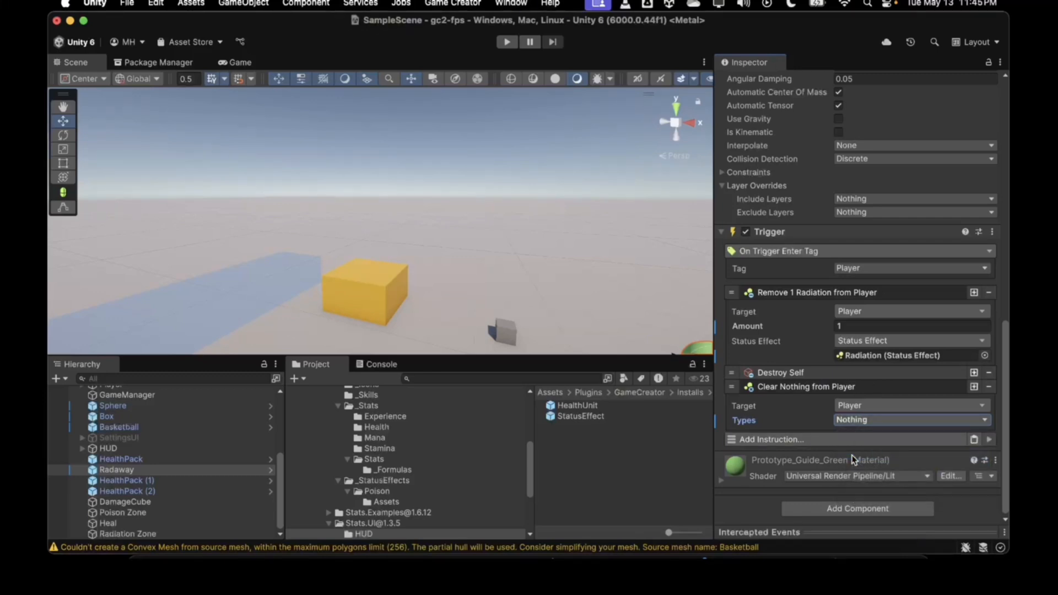
{"action": "left_click", "coordinate": [850, 422]}
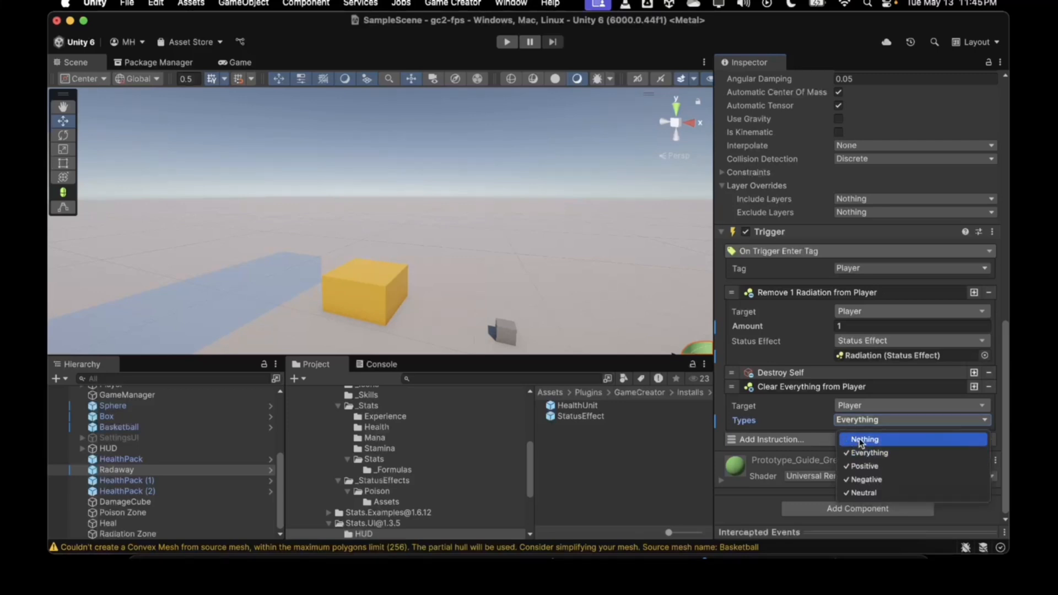
{"action": "left_click", "coordinate": [859, 438]}
{"action": "left_click", "coordinate": [854, 419]}
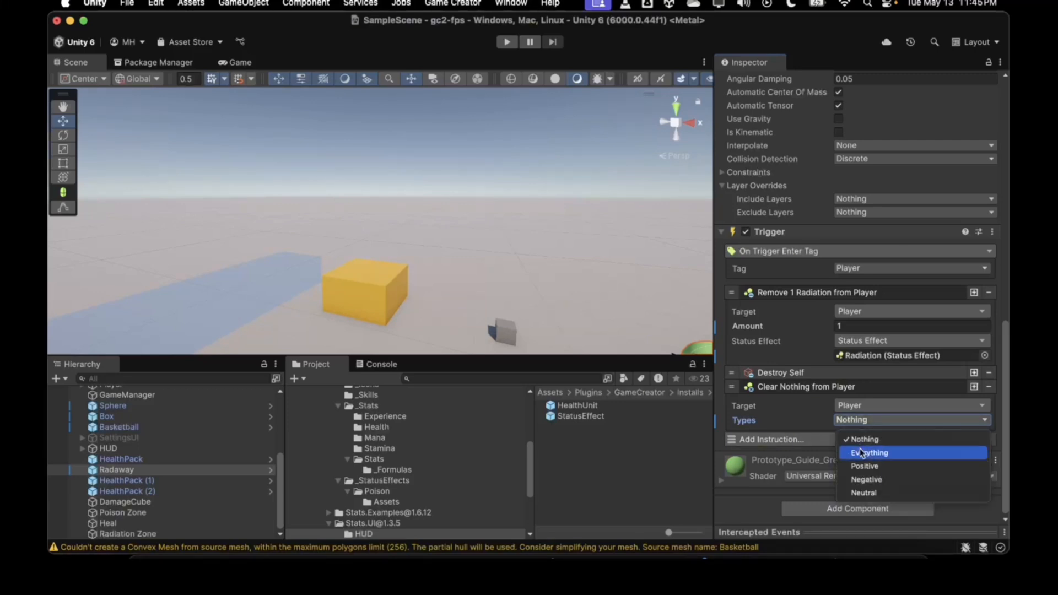
{"action": "left_click", "coordinate": [859, 453]}
{"action": "left_click", "coordinate": [858, 420]}
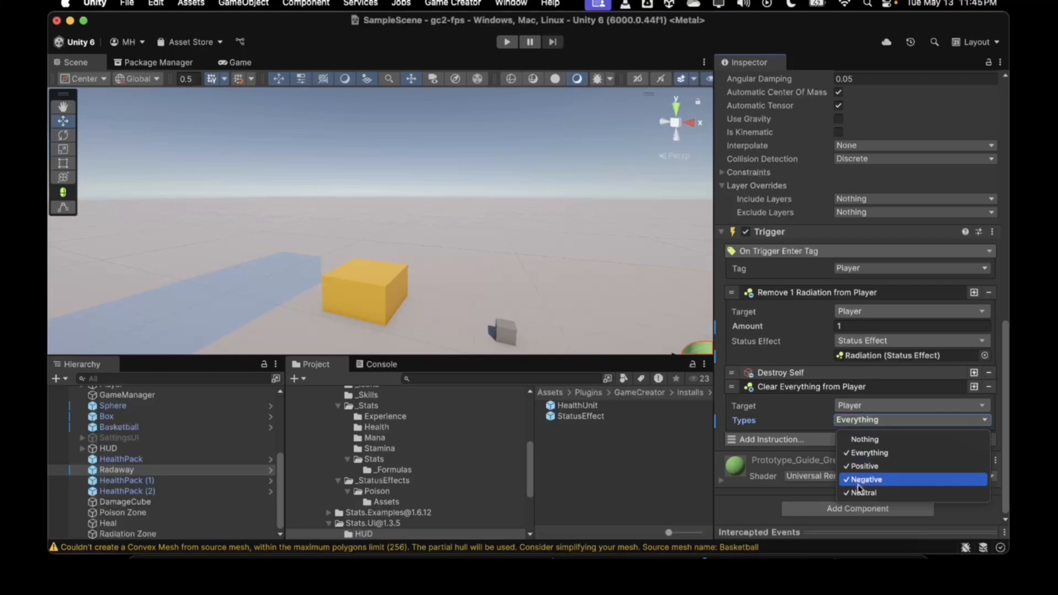
Open the Poison status effect asset and examine its Type setting and the available type options.
{"action": "left_click", "coordinate": [385, 482]}
{"action": "left_click", "coordinate": [384, 491]}
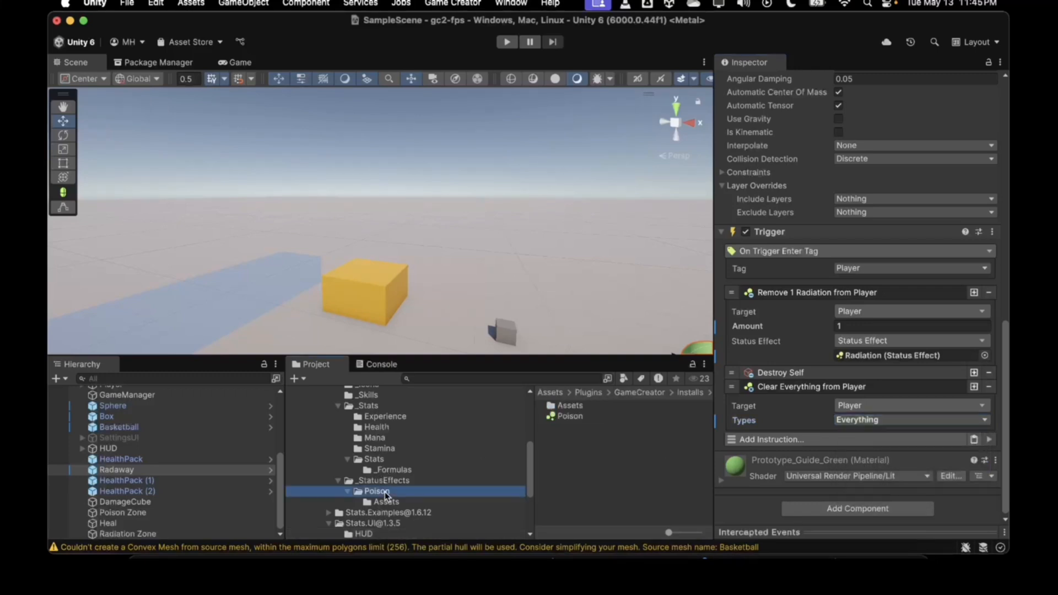
{"action": "left_click", "coordinate": [556, 420]}
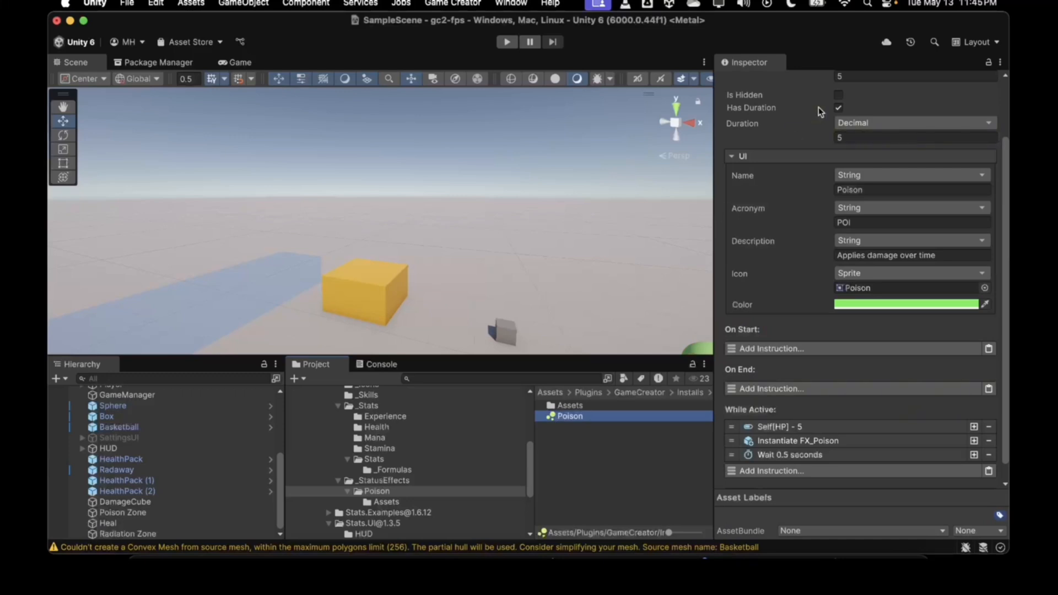
{"action": "scroll", "coordinate": [821, 107], "scroll_direction": "up", "scroll_amount": 3}
{"action": "left_click", "coordinate": [841, 117]}
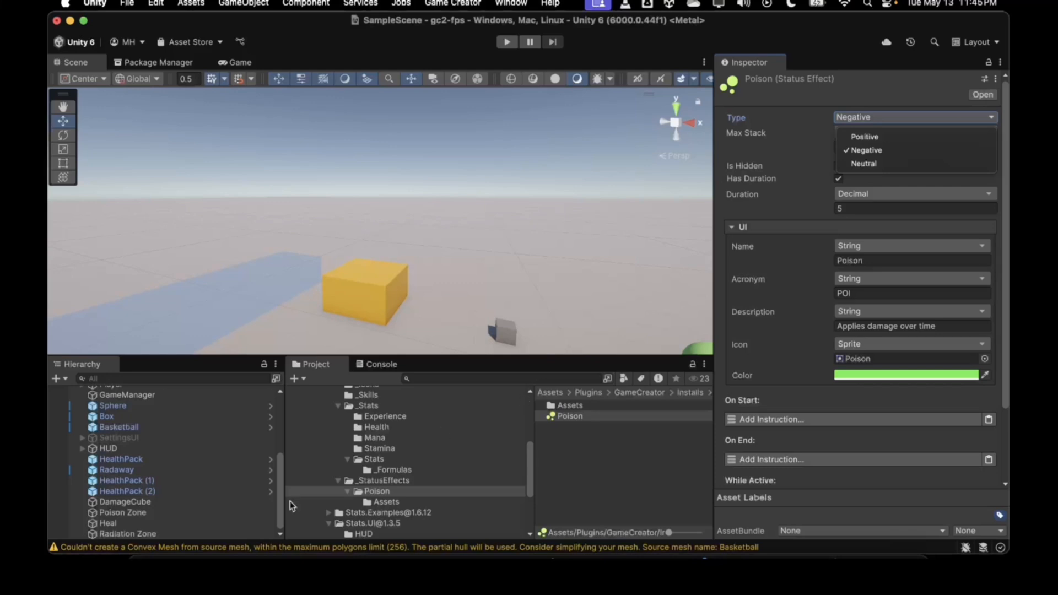
{"action": "left_click", "coordinate": [123, 523]}
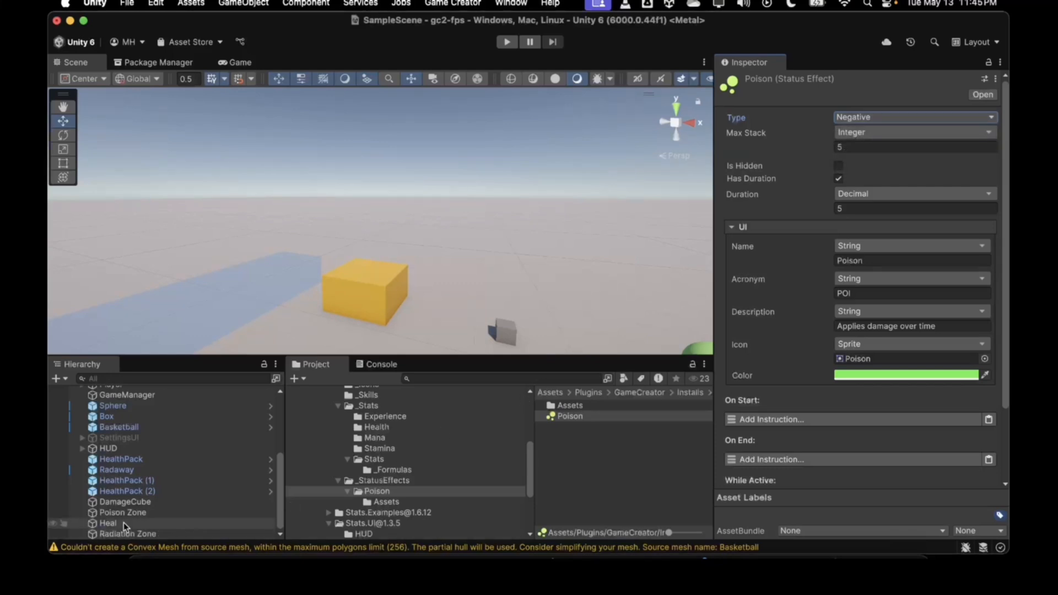
Set Types in Radaway's Clear Status Effects Type instruction to Negative only.
{"action": "scroll", "coordinate": [124, 525], "scroll_direction": "up", "scroll_amount": 1}
{"action": "left_click", "coordinate": [116, 485]}
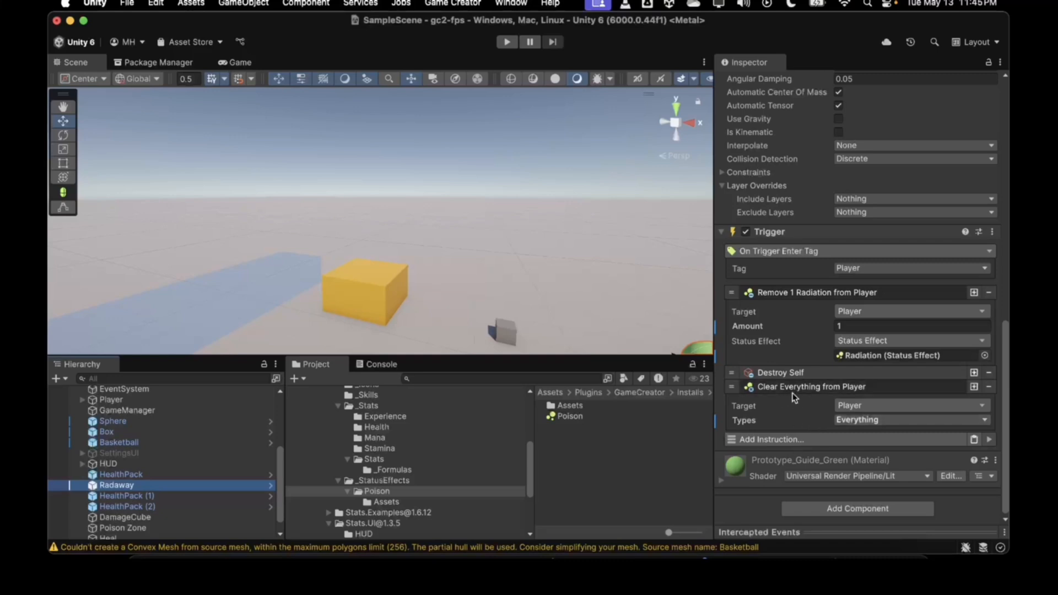
{"action": "left_click", "coordinate": [857, 420]}
{"action": "left_click", "coordinate": [860, 440]}
{"action": "left_click", "coordinate": [855, 422]}
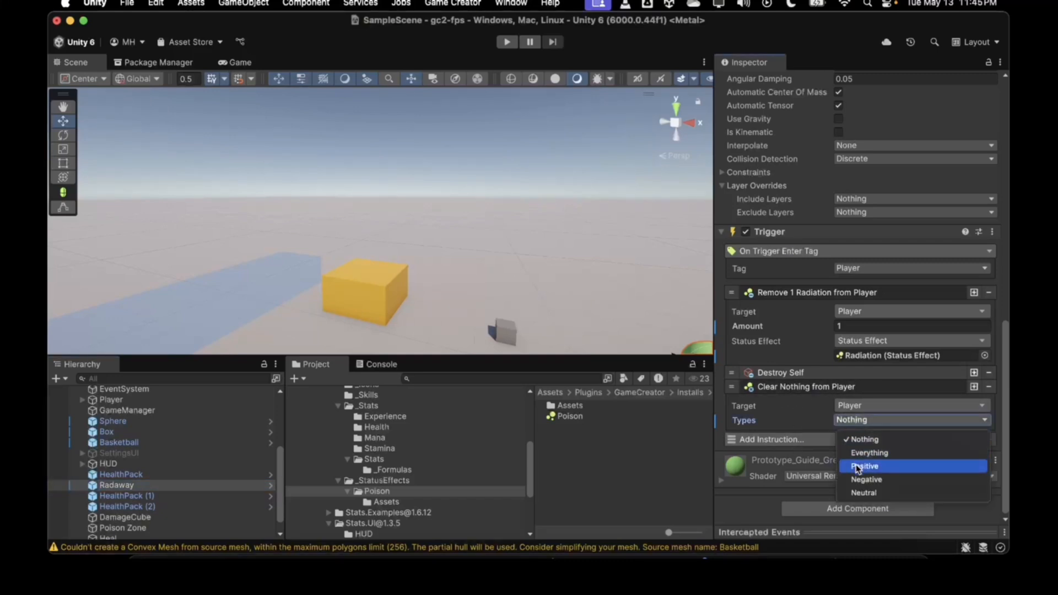
{"action": "left_click", "coordinate": [859, 479]}
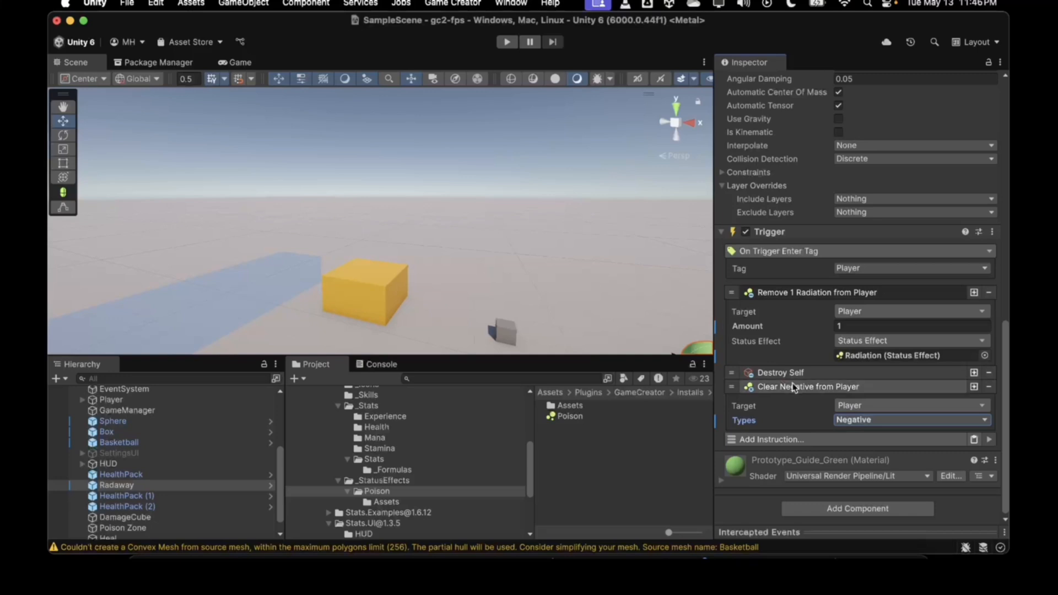
Compare the Types options of Radaway's clear instruction with the Type of the Poison status effect, and return to Radaway.
{"action": "left_click", "coordinate": [846, 422]}
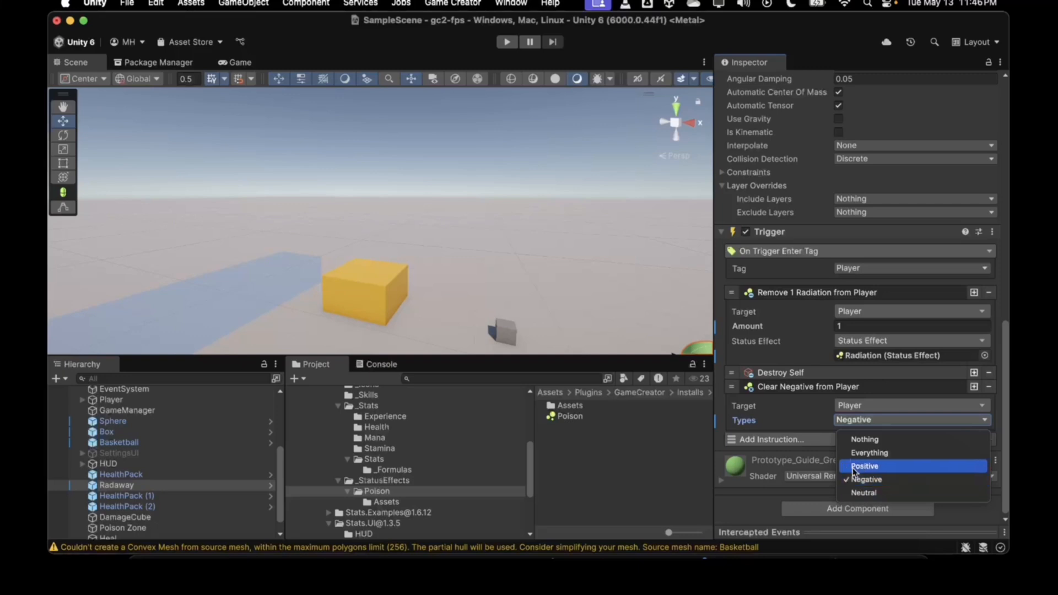
{"action": "left_click", "coordinate": [837, 425]}
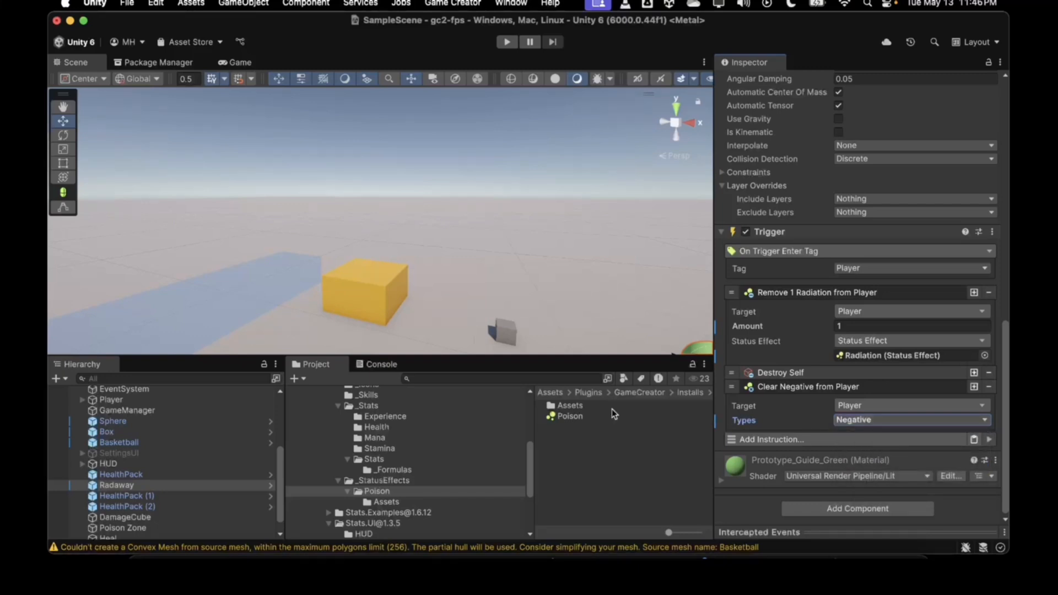
{"action": "left_click", "coordinate": [563, 417]}
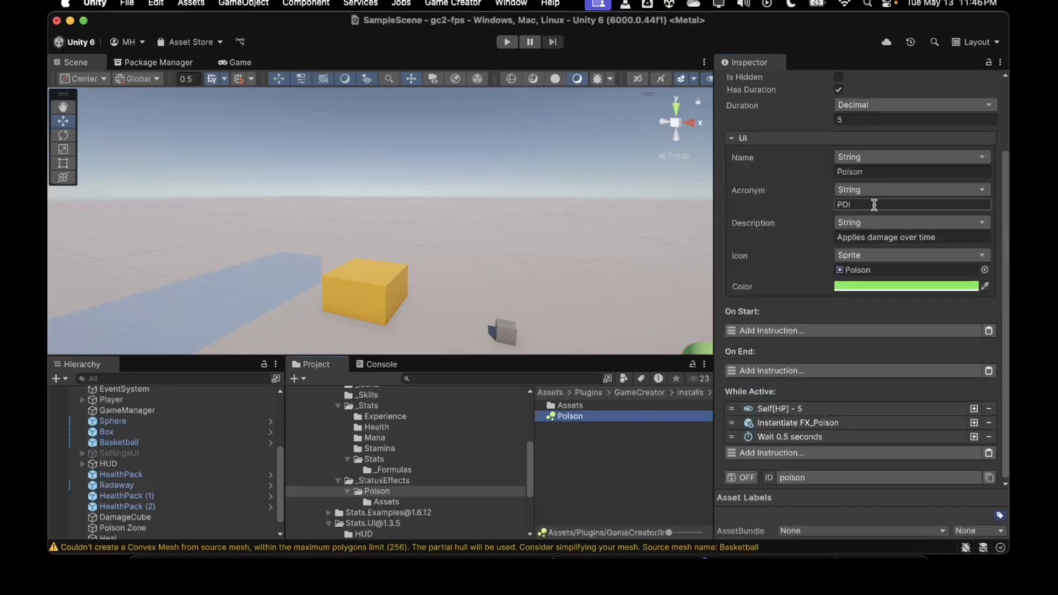
{"action": "scroll", "coordinate": [877, 144], "scroll_direction": "up", "scroll_amount": 3}
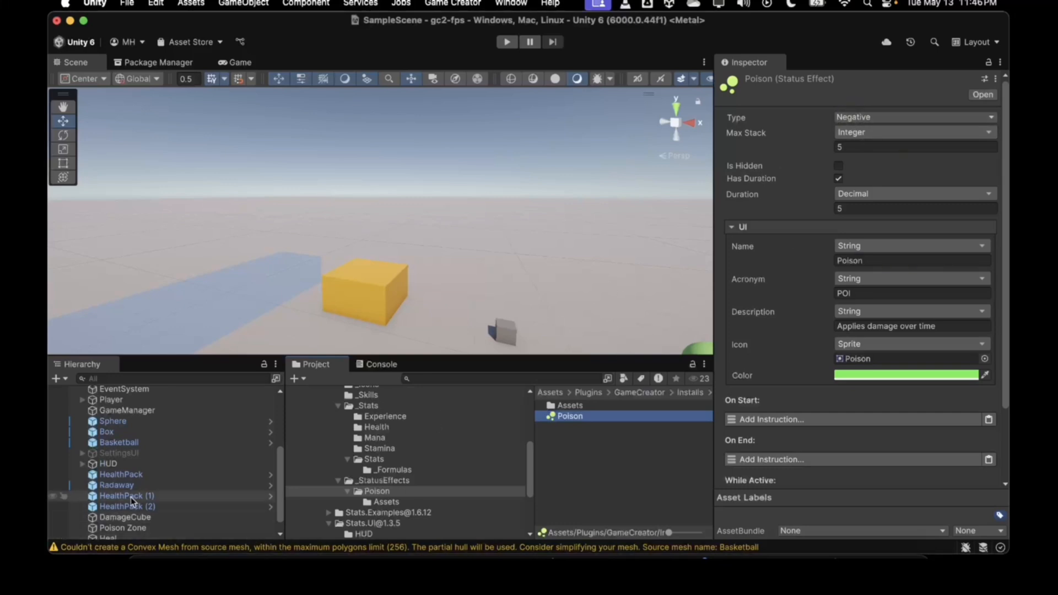
{"action": "left_click", "coordinate": [121, 484]}
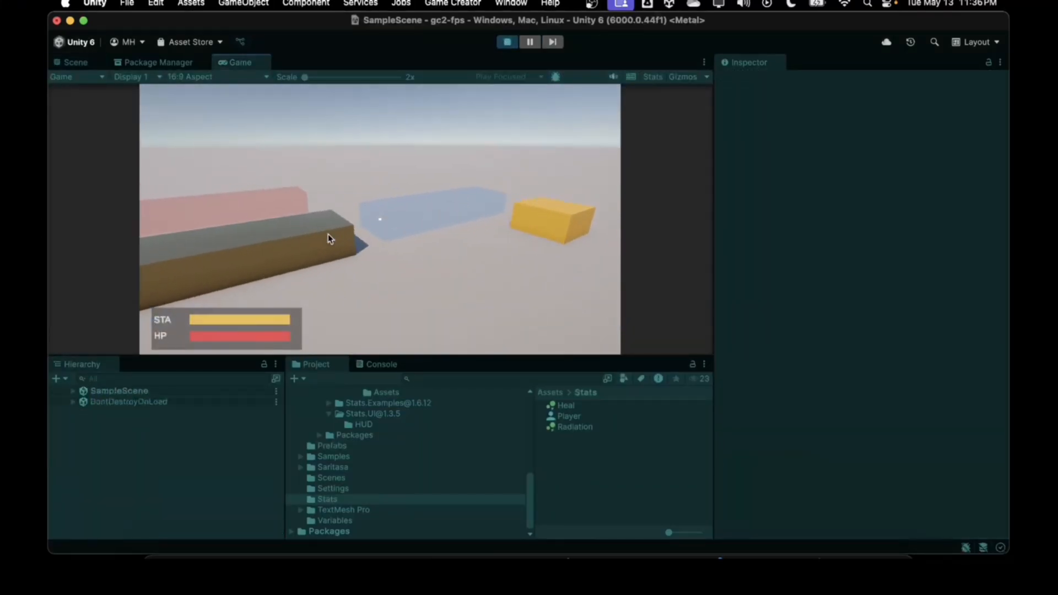
Playtest walking through the blue zone and into the green Radaway capsule twice to check that the status effect clears, and stop the game.
{"action": "key", "text": "w"}
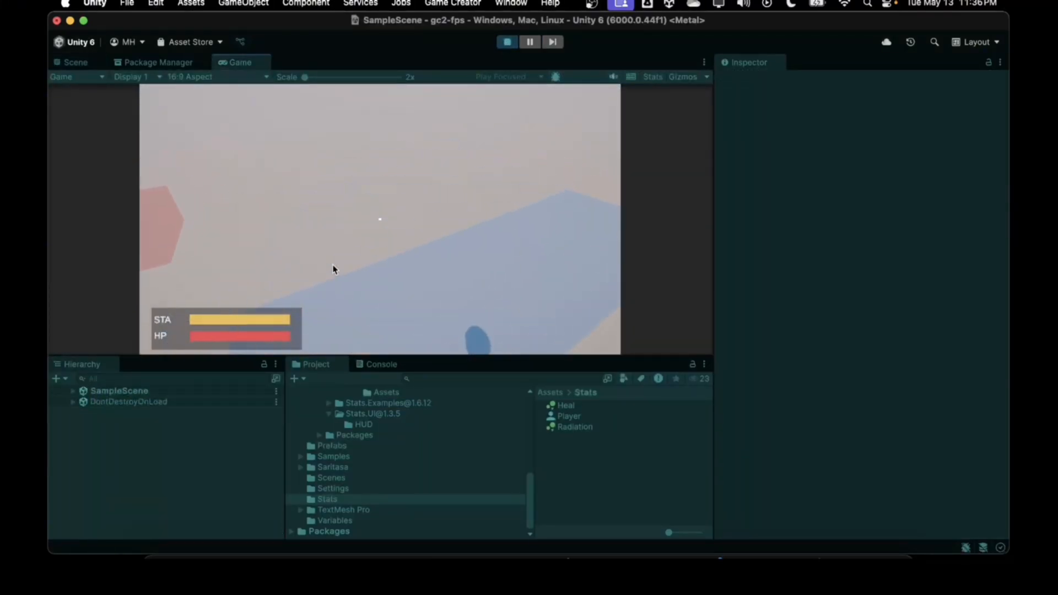
{"action": "key", "text": "w"}
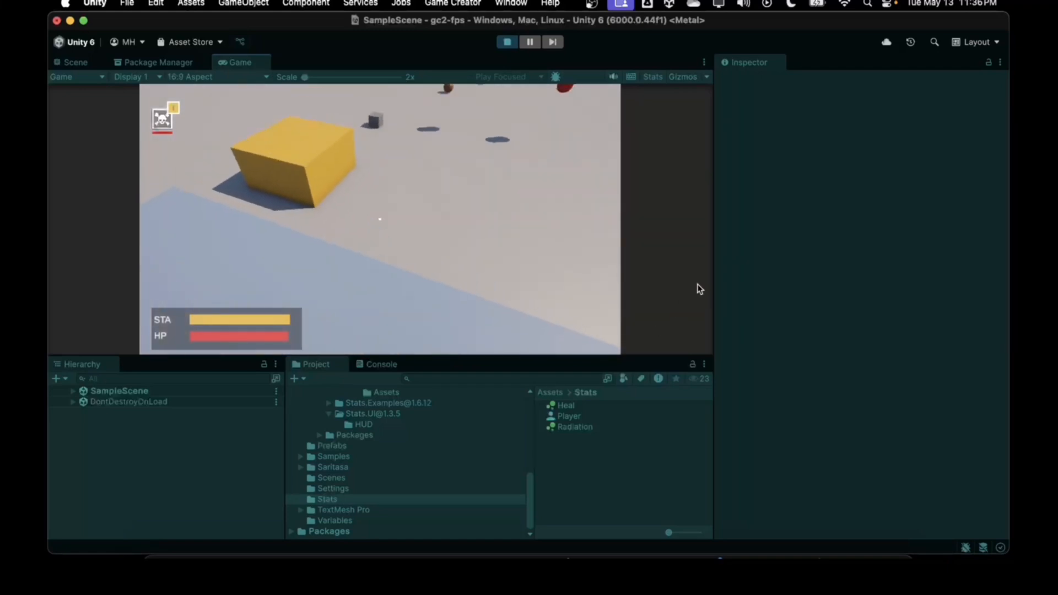
{"action": "key", "text": "w"}
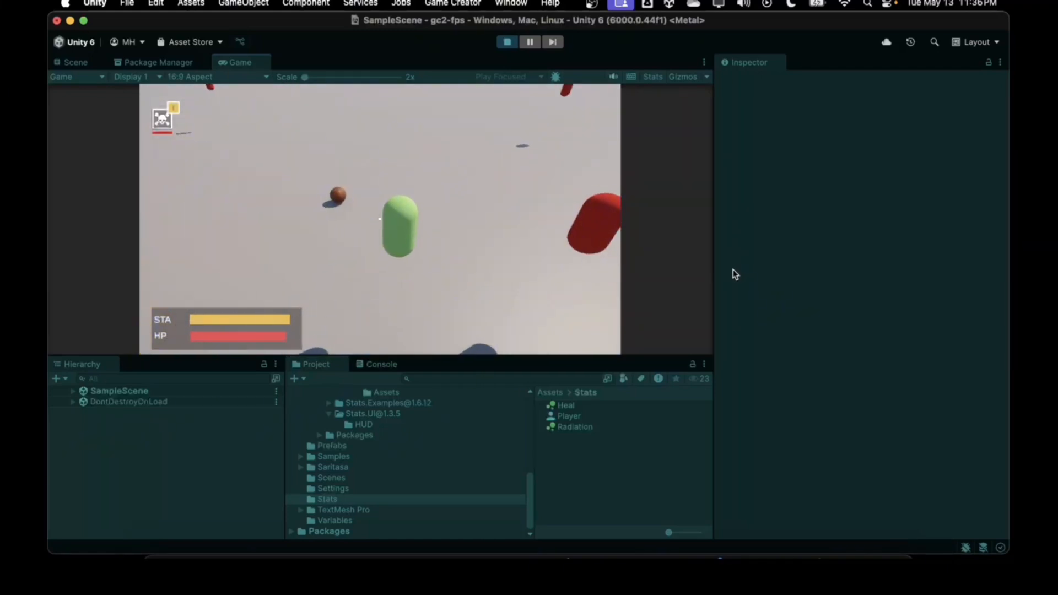
{"action": "key", "text": "w"}
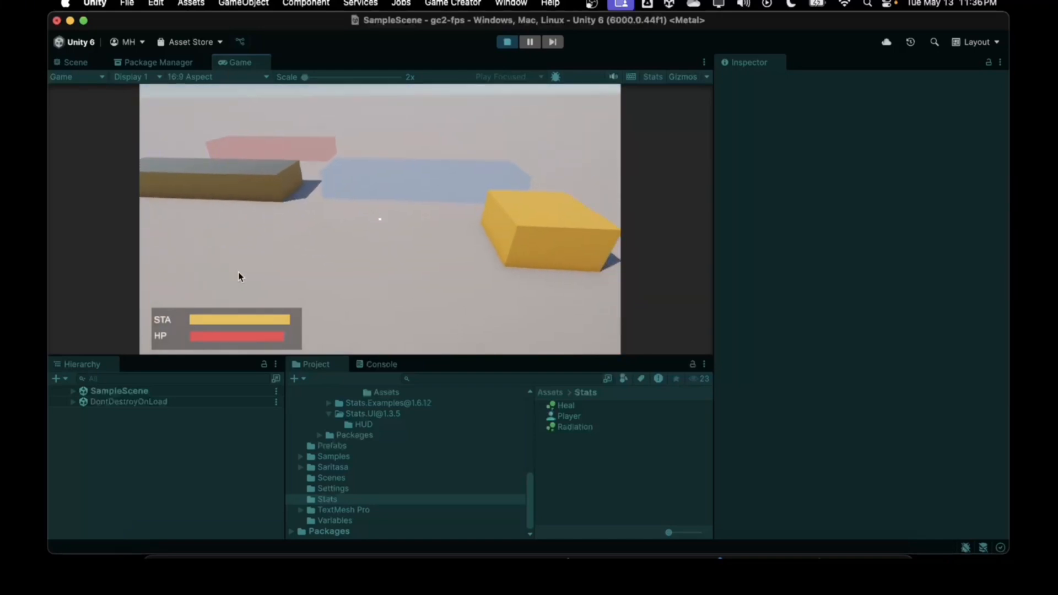
{"action": "key", "text": "w"}
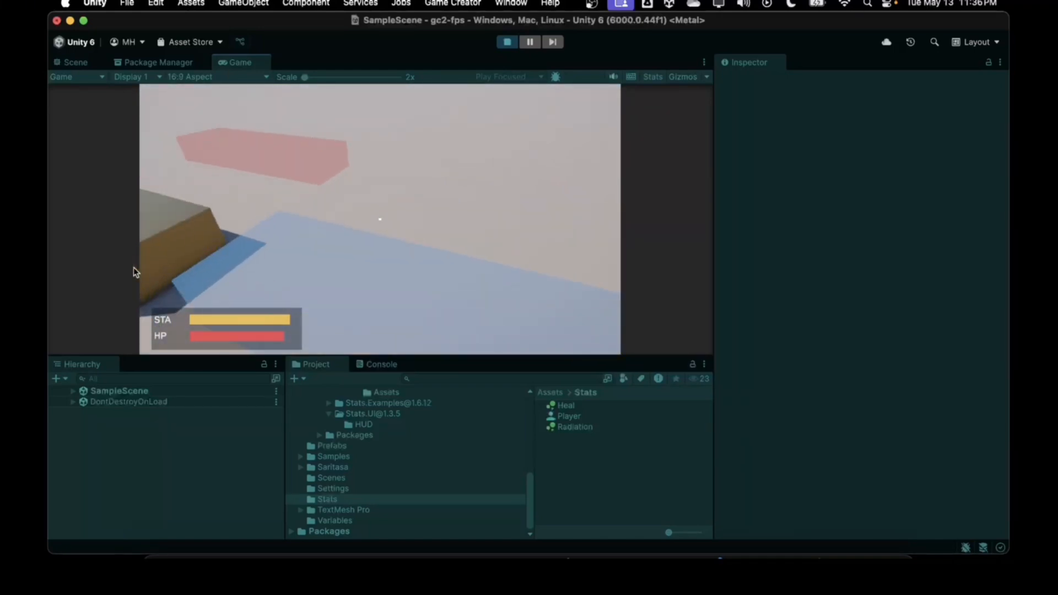
{"action": "key", "text": "w"}
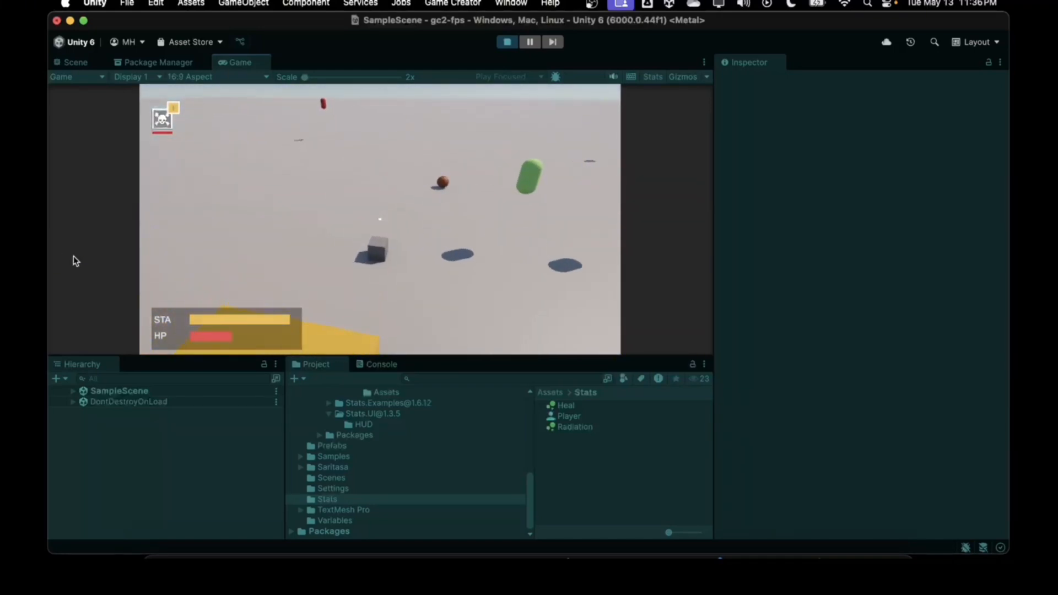
{"action": "key", "text": "w"}
{"action": "key", "text": "w"}
{"action": "key", "text": "s"}
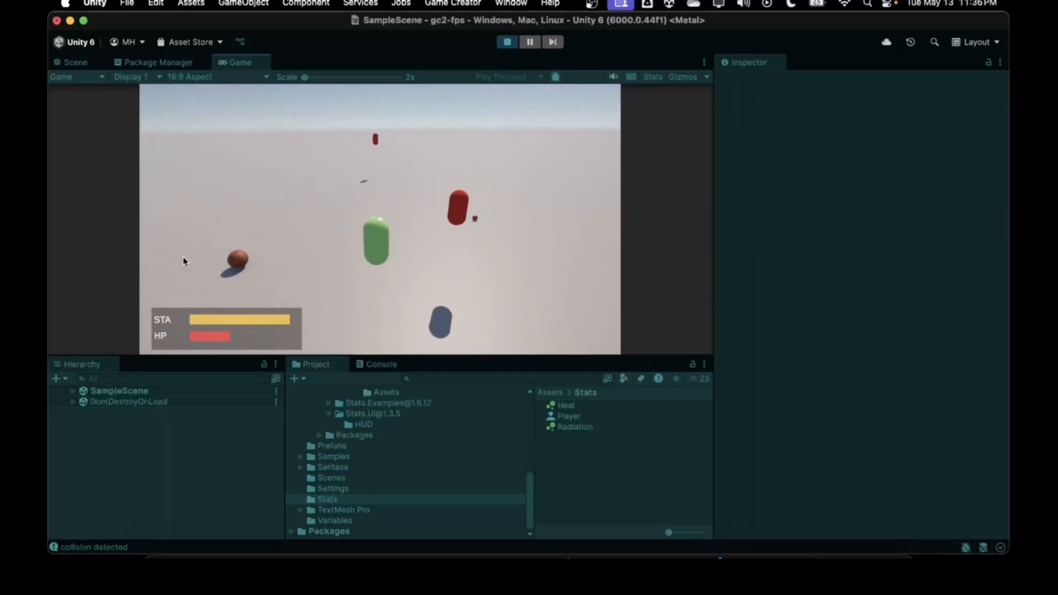
{"action": "key", "text": "w"}
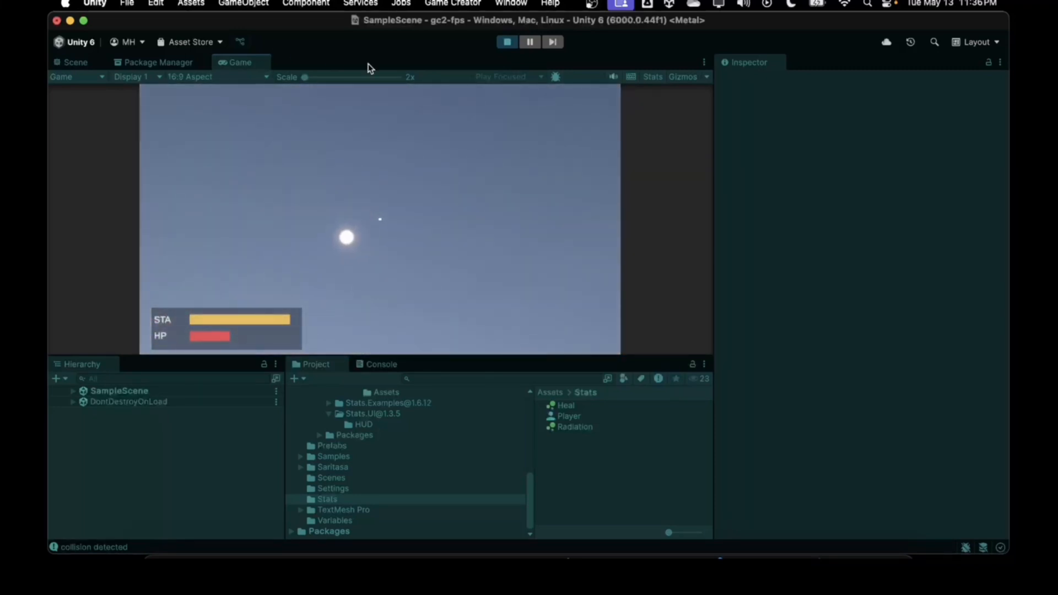
{"action": "left_click", "coordinate": [507, 42]}
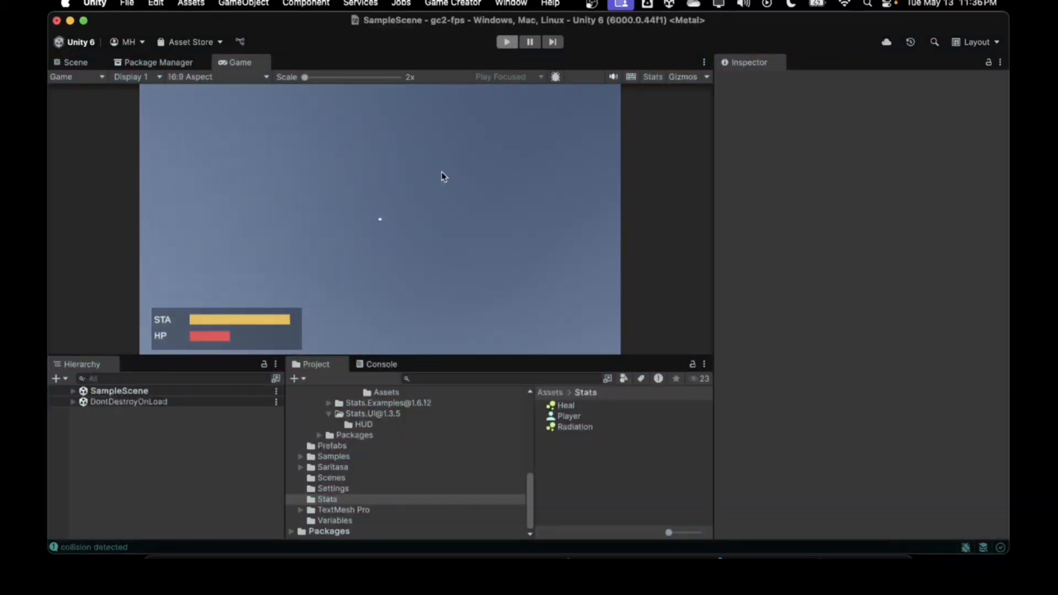
{"action": "scroll", "coordinate": [137, 478], "scroll_direction": "down", "scroll_amount": 5}
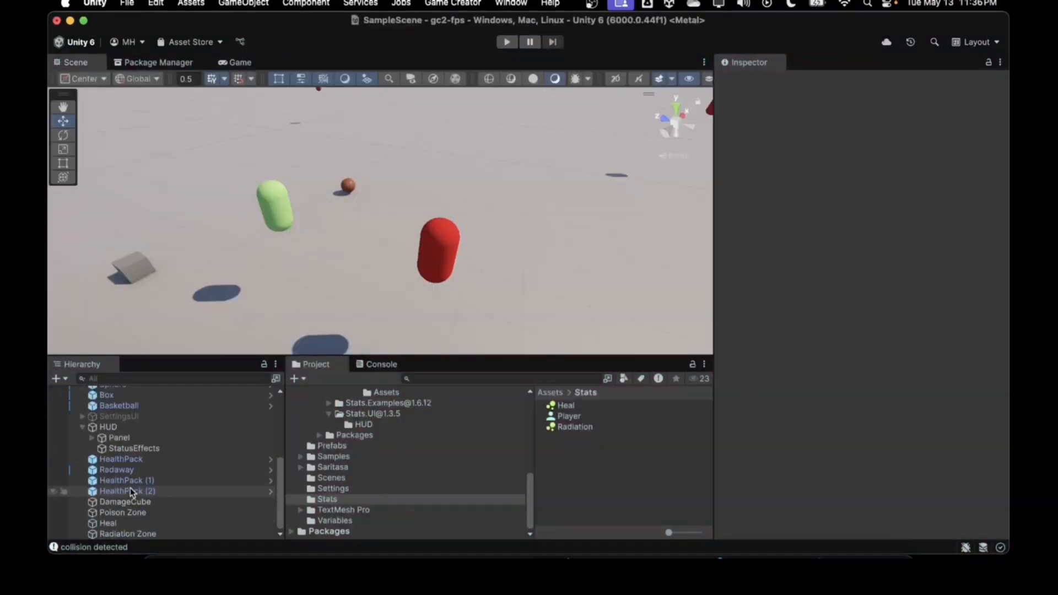
Add a Destroy instruction targeting Self to Radaway's trigger, after the instruction that removes Radiation from the player.
{"action": "left_click", "coordinate": [116, 470]}
{"action": "scroll", "coordinate": [851, 391], "scroll_direction": "down", "scroll_amount": 10}
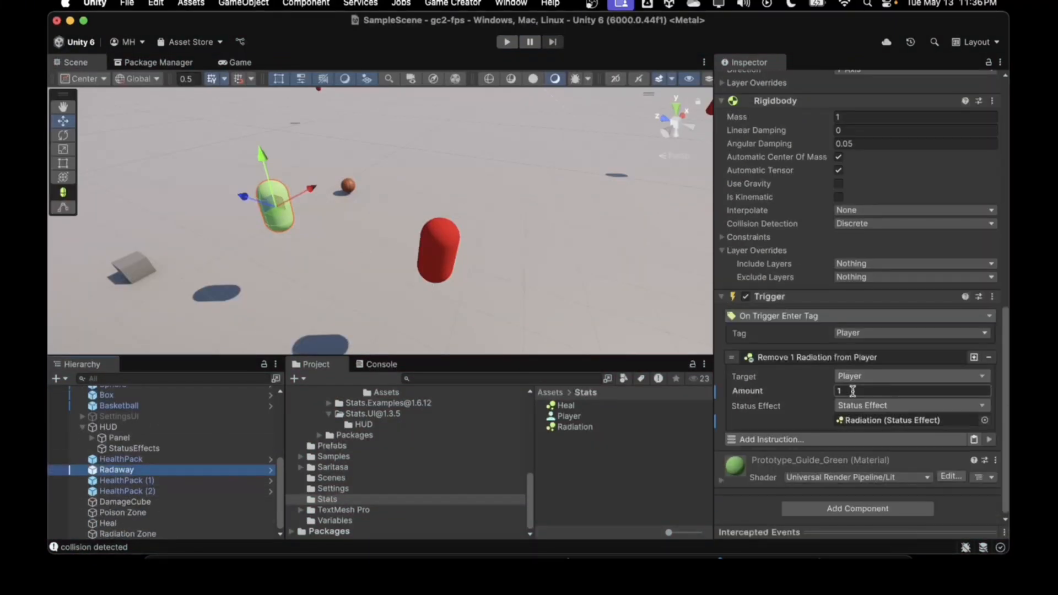
{"action": "left_click", "coordinate": [854, 441]}
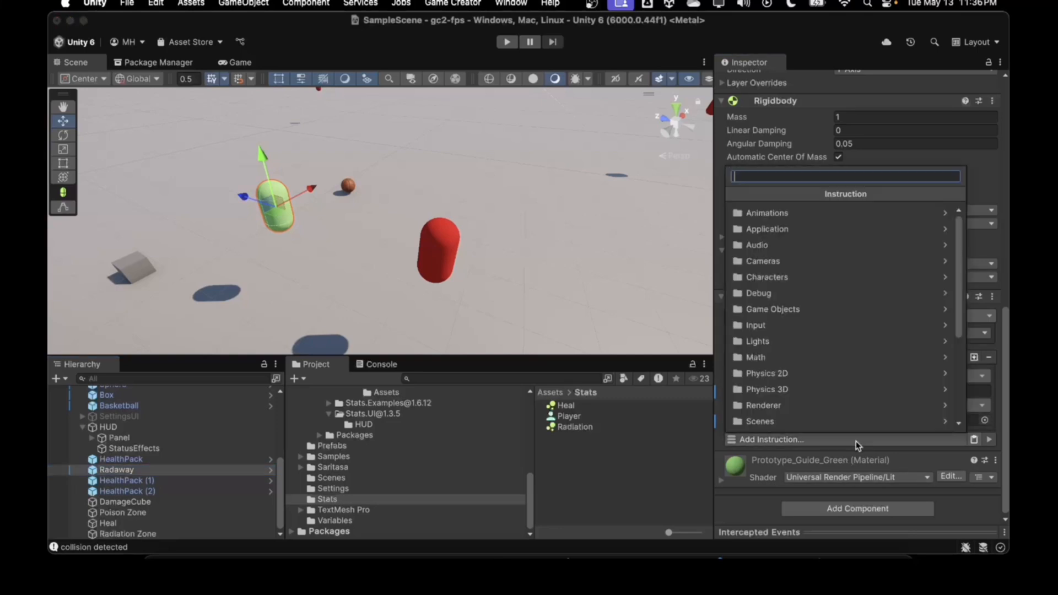
{"action": "type", "text": "des"}
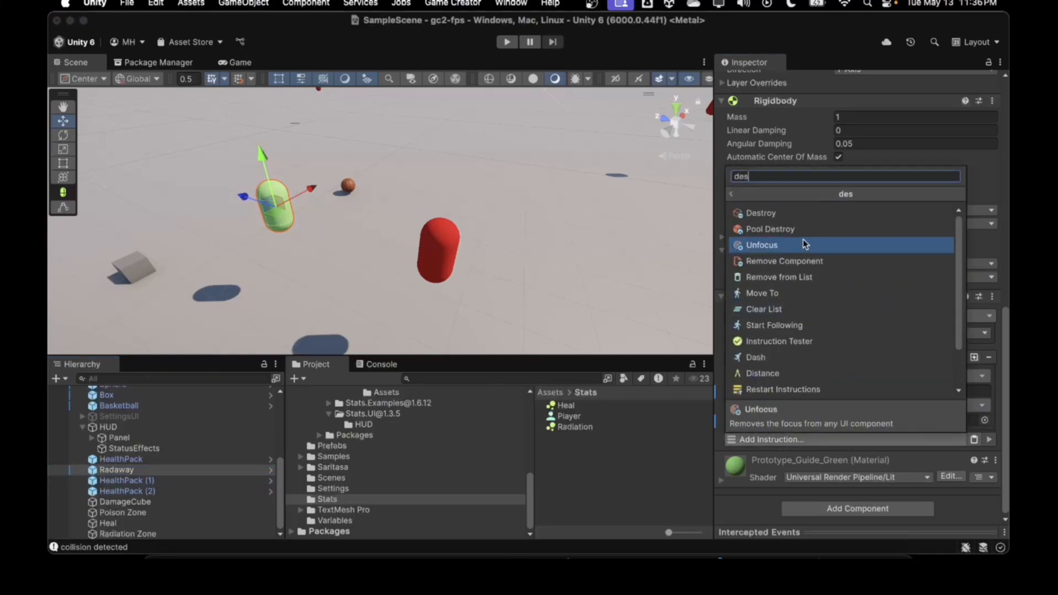
{"action": "left_click", "coordinate": [794, 215]}
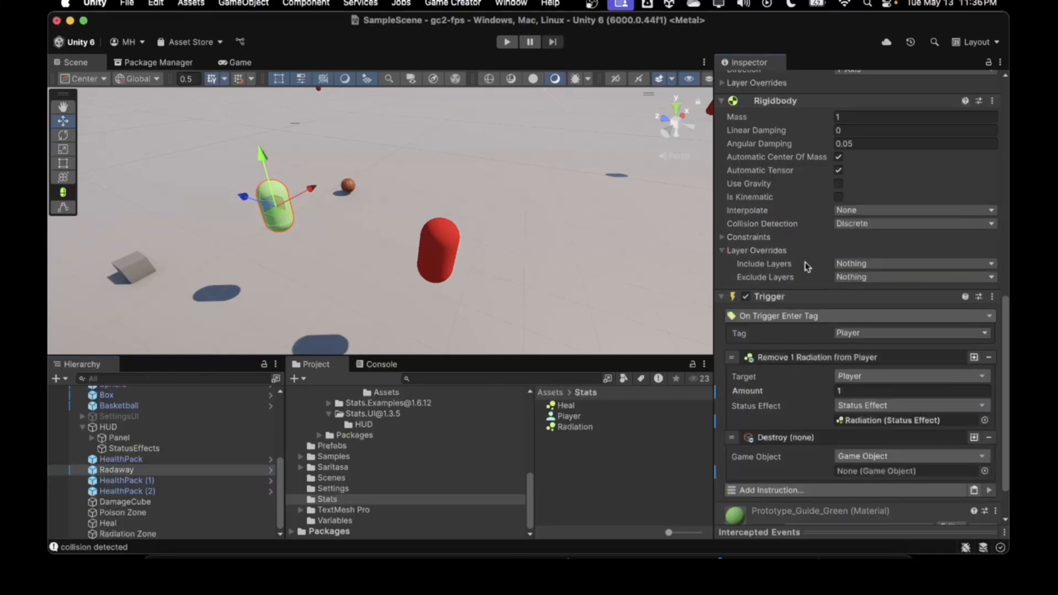
{"action": "left_click", "coordinate": [861, 456]}
{"action": "left_click", "coordinate": [860, 228]}
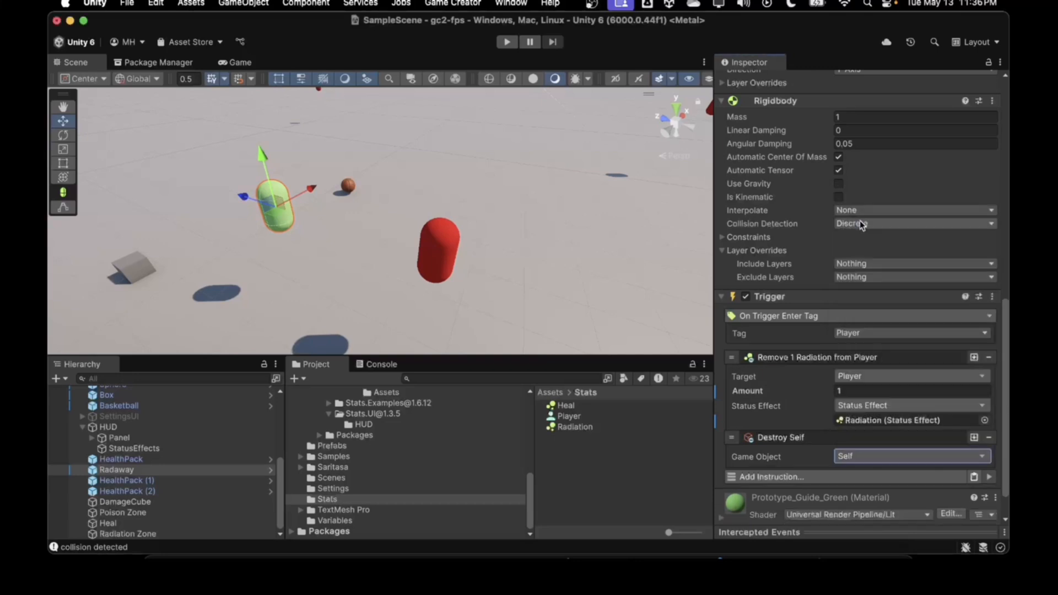
{"action": "left_click", "coordinate": [772, 359]}
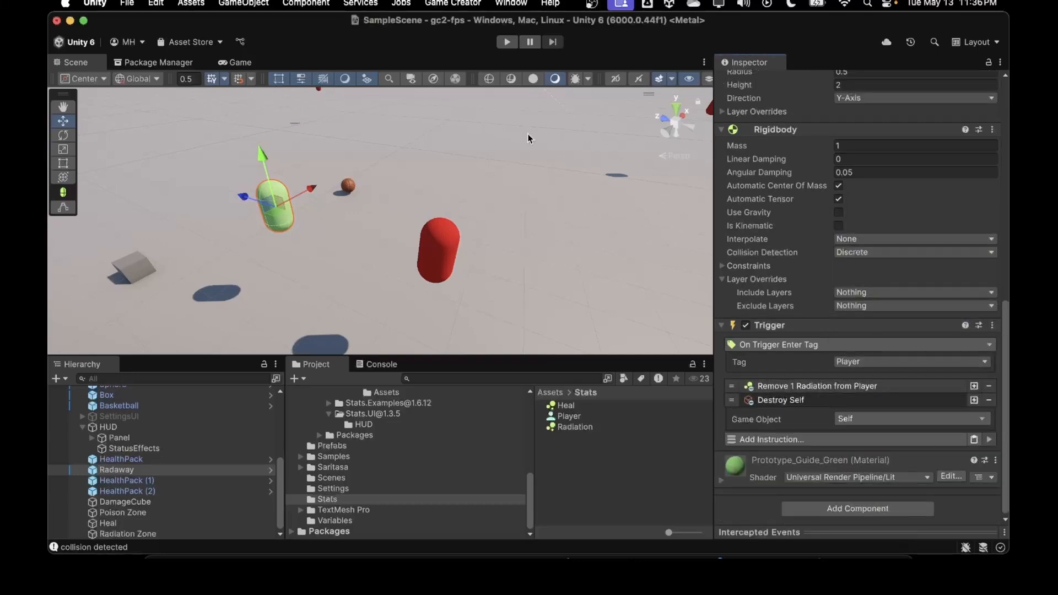
Playtest picking up status effects in the zones and walking into the green Radaway capsule to check its pickup behaviour.
{"action": "left_click", "coordinate": [508, 44]}
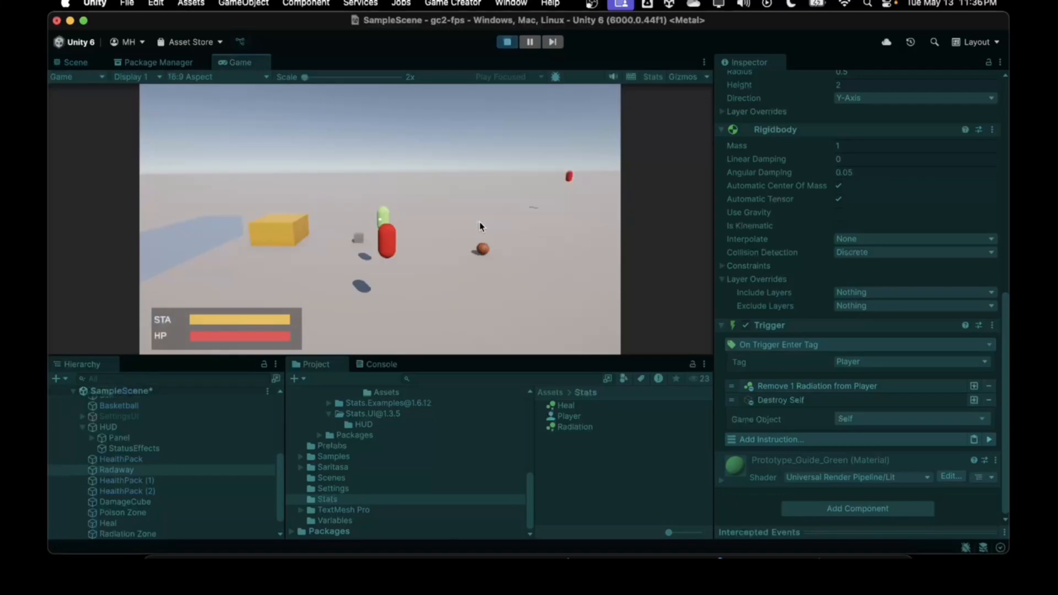
{"action": "key", "text": "w"}
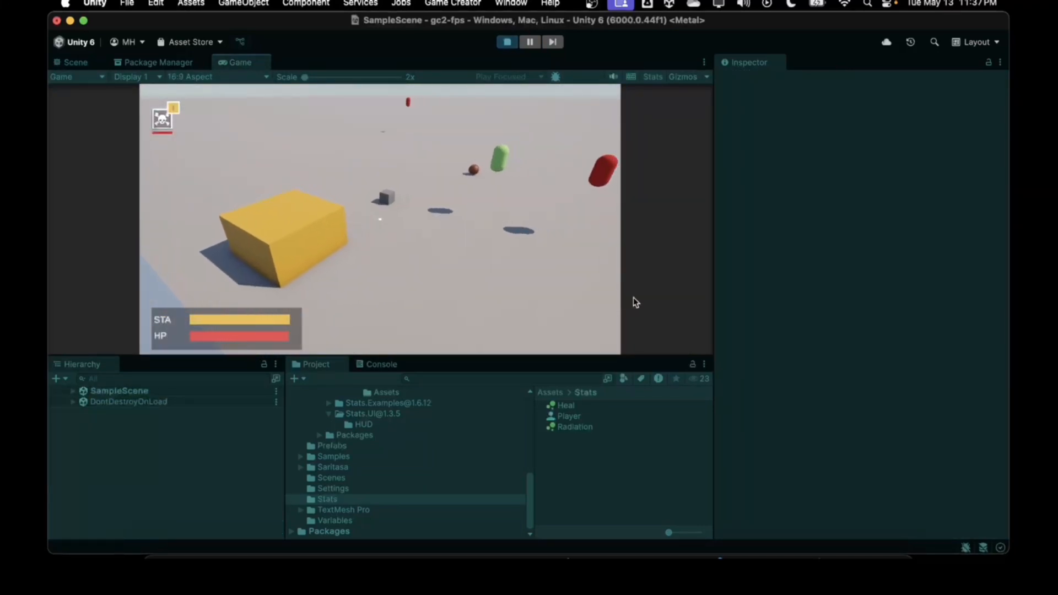
{"action": "key", "text": "d"}
{"action": "key", "text": "s"}
{"action": "key", "text": "w"}
{"action": "key", "text": "w"}
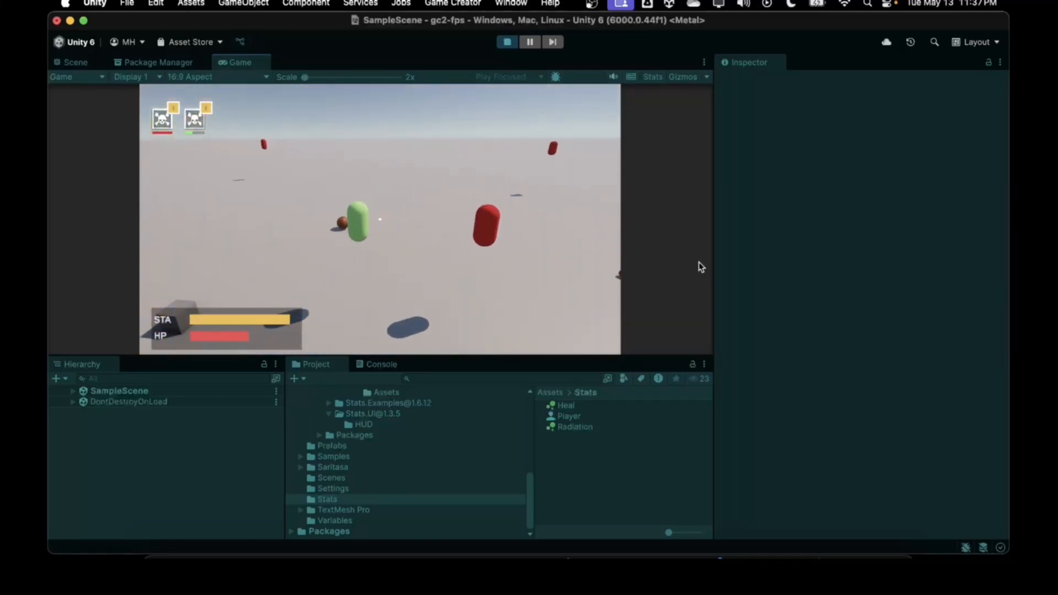
{"action": "key", "text": "w"}
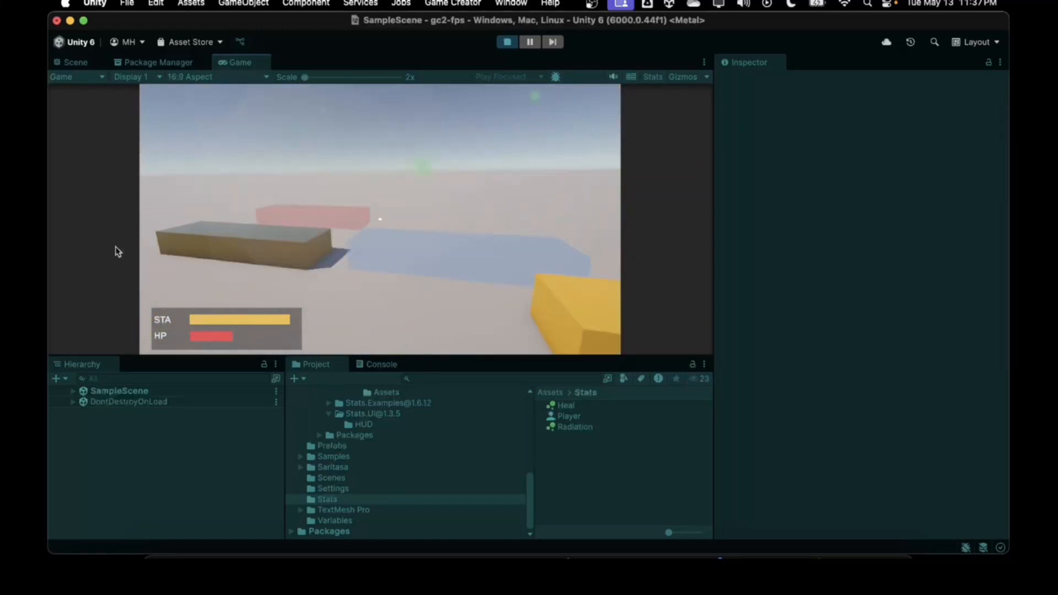
Walk the player through the pink zone and around the platforms to check the status effects on the HUD, and stop the game.
{"action": "key", "text": "w"}
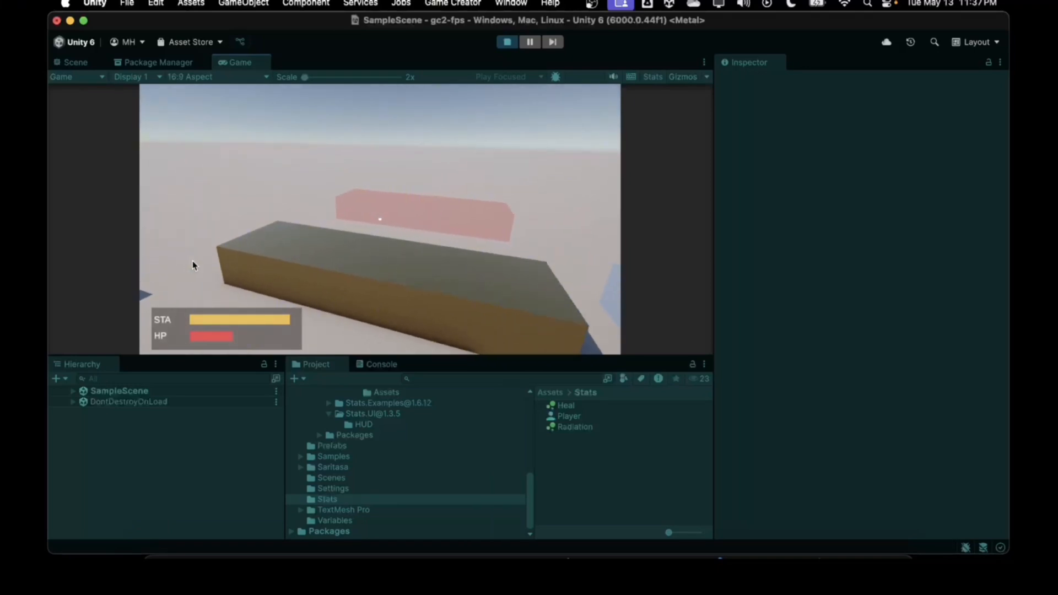
{"action": "key", "text": "w"}
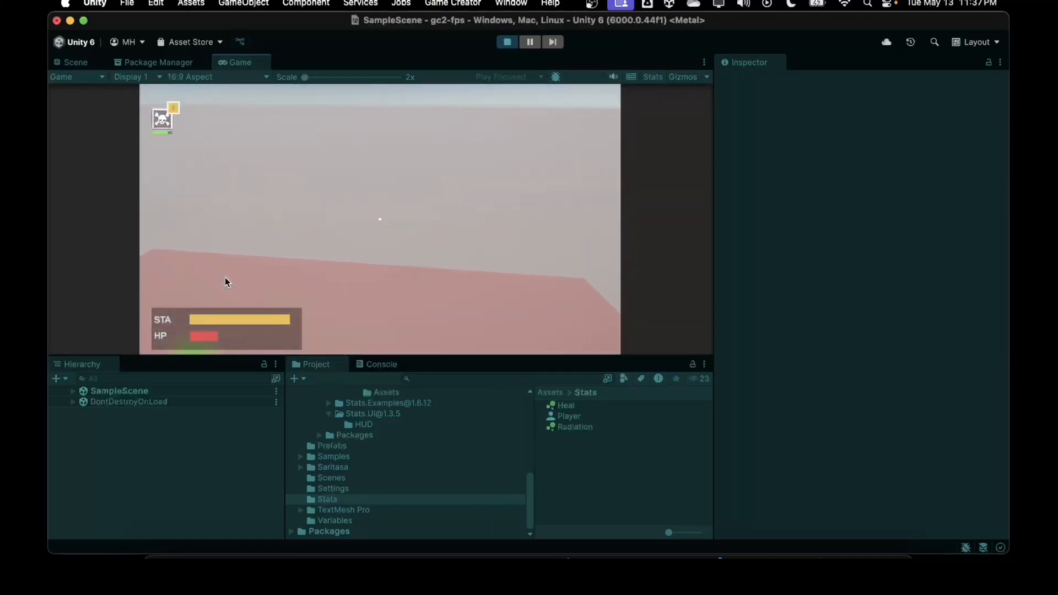
{"action": "key", "text": "w"}
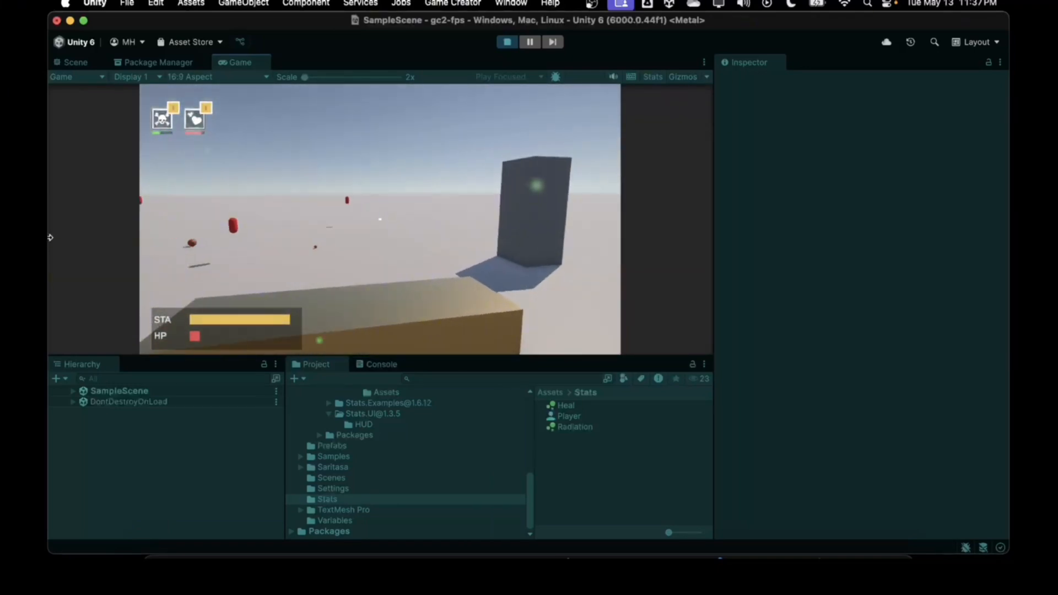
{"action": "key", "text": "a"}
{"action": "key", "text": "w"}
{"action": "key", "text": "a"}
{"action": "key", "text": "w"}
{"action": "key", "text": "a"}
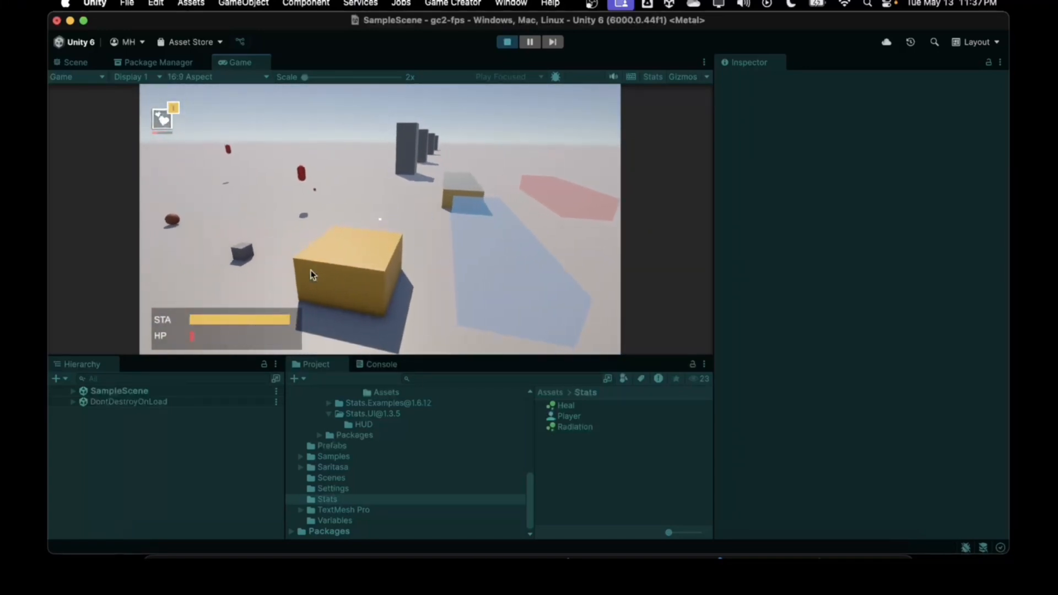
{"action": "key", "text": "w"}
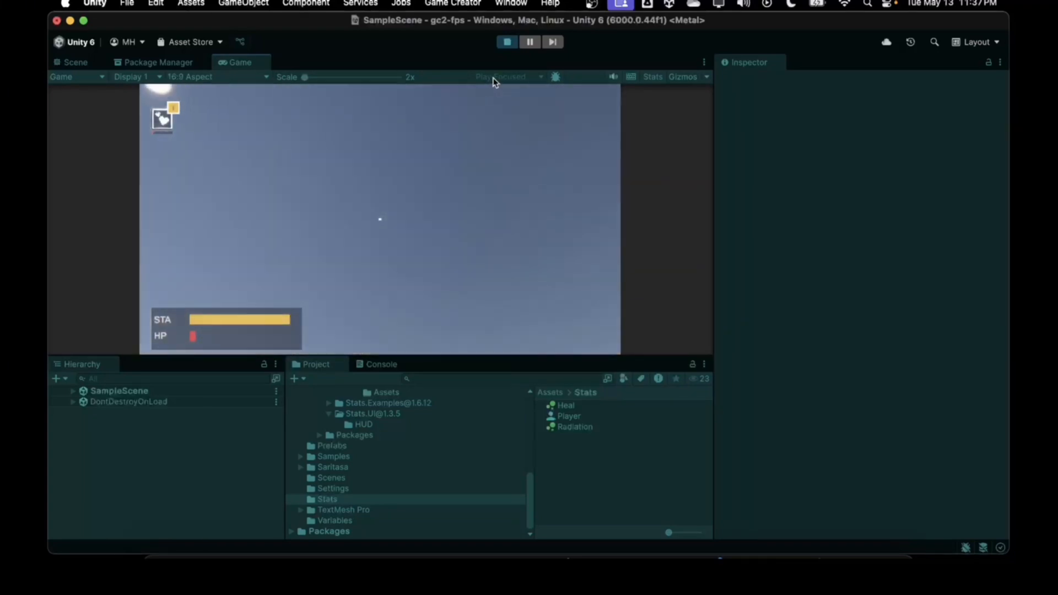
{"action": "left_click", "coordinate": [507, 43]}
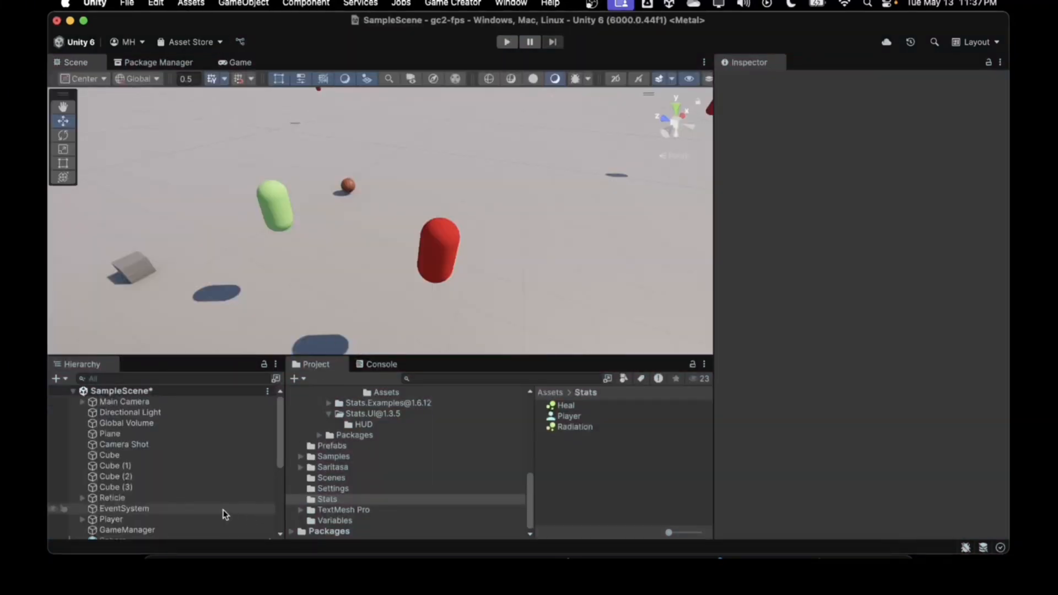
Open the Radiation status effect asset, locate its icon sprite in the project, and examine the Poison texture's import settings.
{"action": "left_click", "coordinate": [576, 428]}
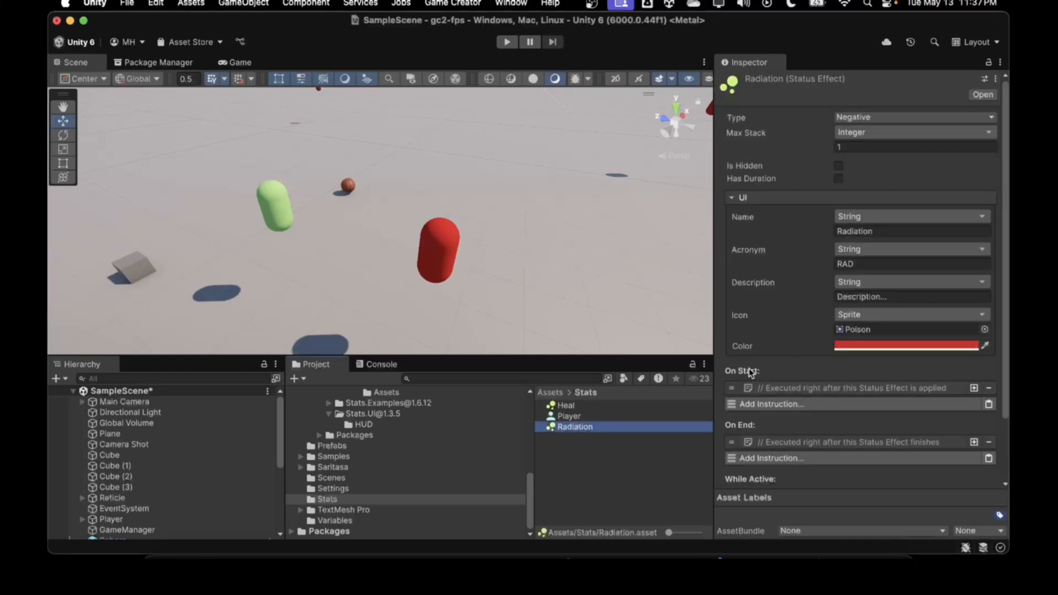
{"action": "left_click", "coordinate": [866, 316]}
{"action": "left_click", "coordinate": [862, 329]}
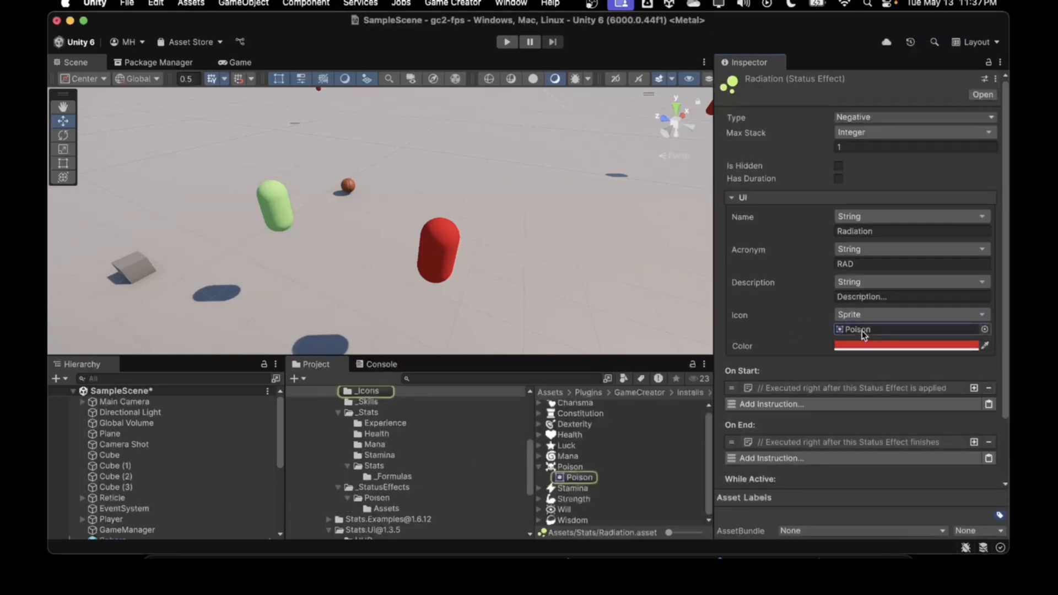
{"action": "left_click", "coordinate": [567, 468]}
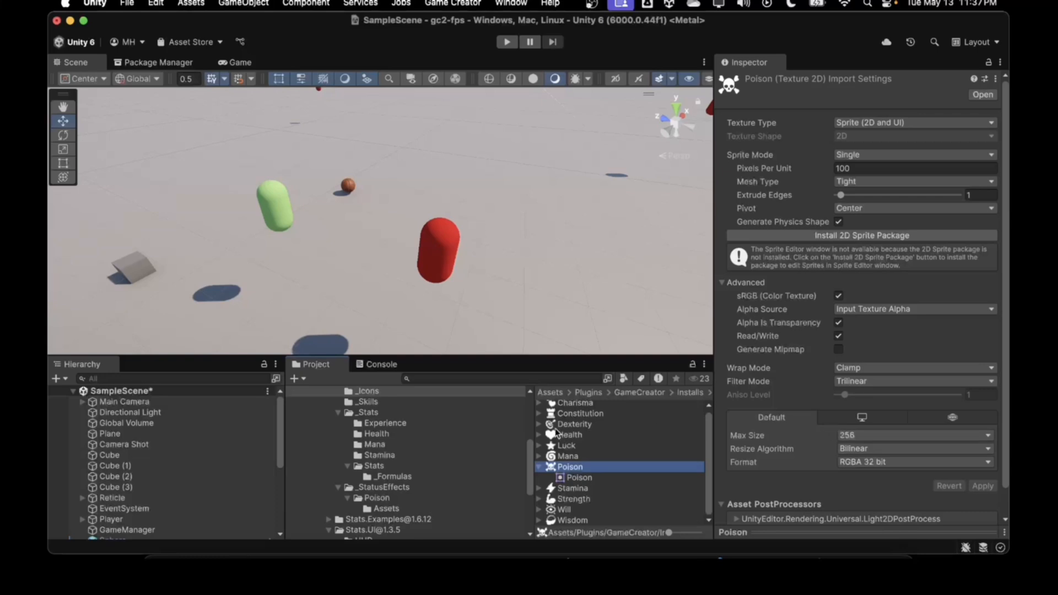
Open the StatusEffect prefab used by the HUD's StatusEffects list and examine its Status Effect UI graphics, values and duration fields.
{"action": "scroll", "coordinate": [166, 504], "scroll_direction": "down", "scroll_amount": 5}
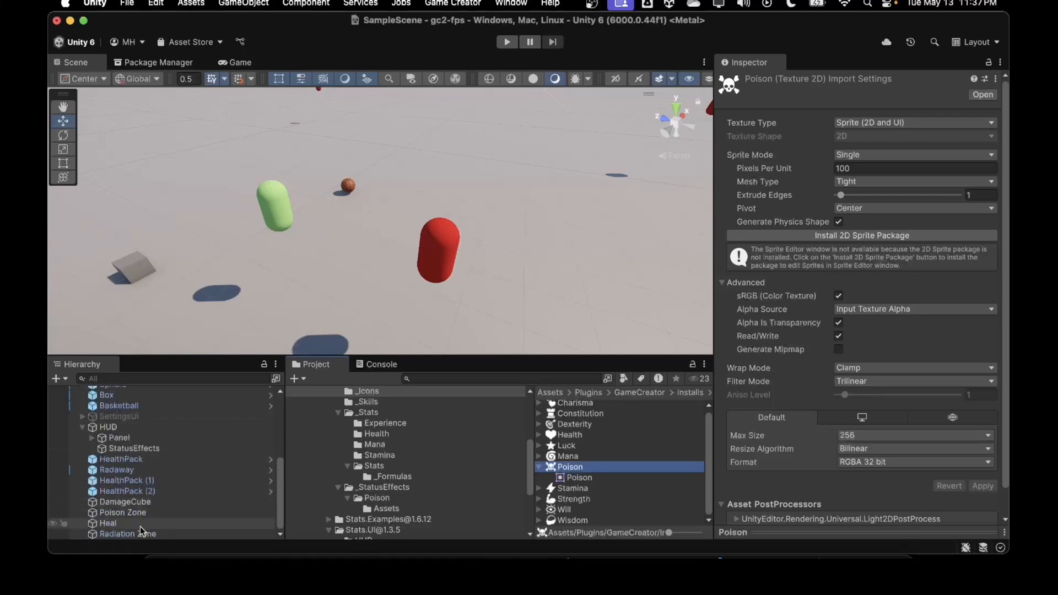
{"action": "left_click", "coordinate": [124, 449]}
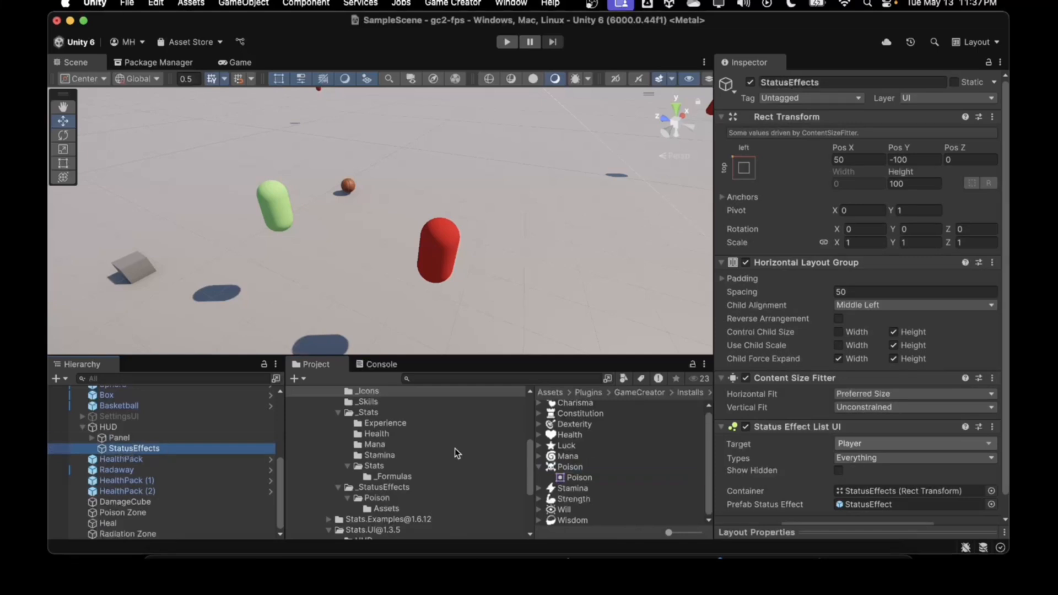
{"action": "scroll", "coordinate": [762, 443], "scroll_direction": "down", "scroll_amount": 1}
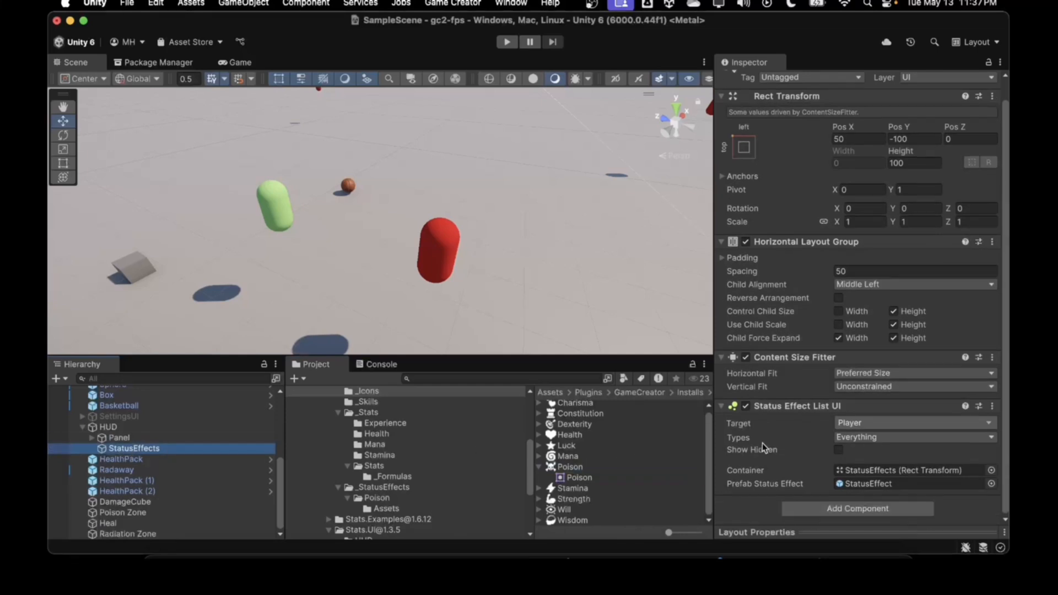
{"action": "left_click", "coordinate": [861, 484]}
{"action": "double_click", "coordinate": [573, 417]}
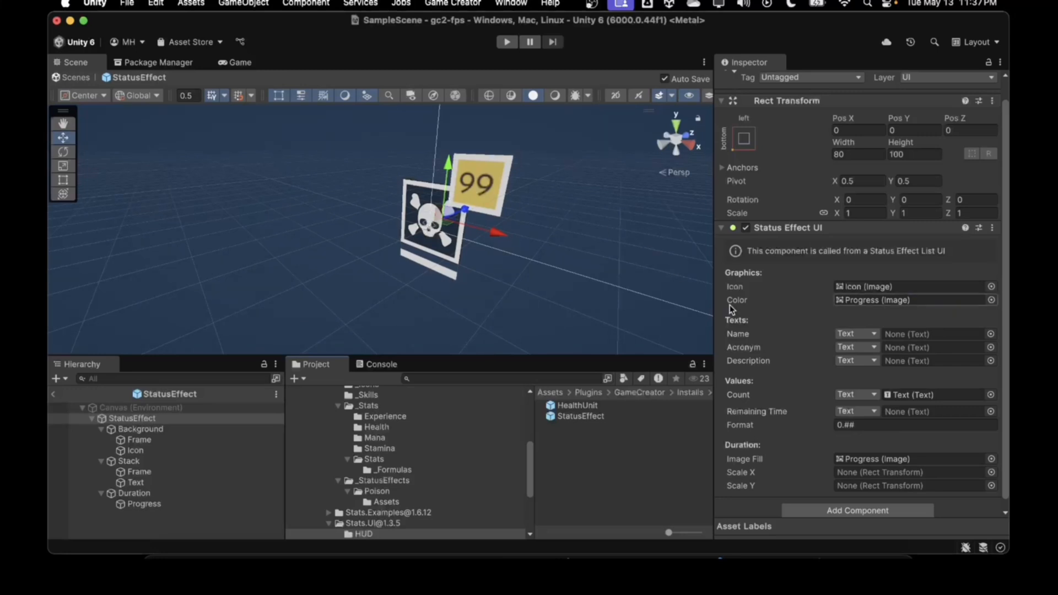
{"action": "scroll", "coordinate": [810, 355], "scroll_direction": "down", "scroll_amount": 1}
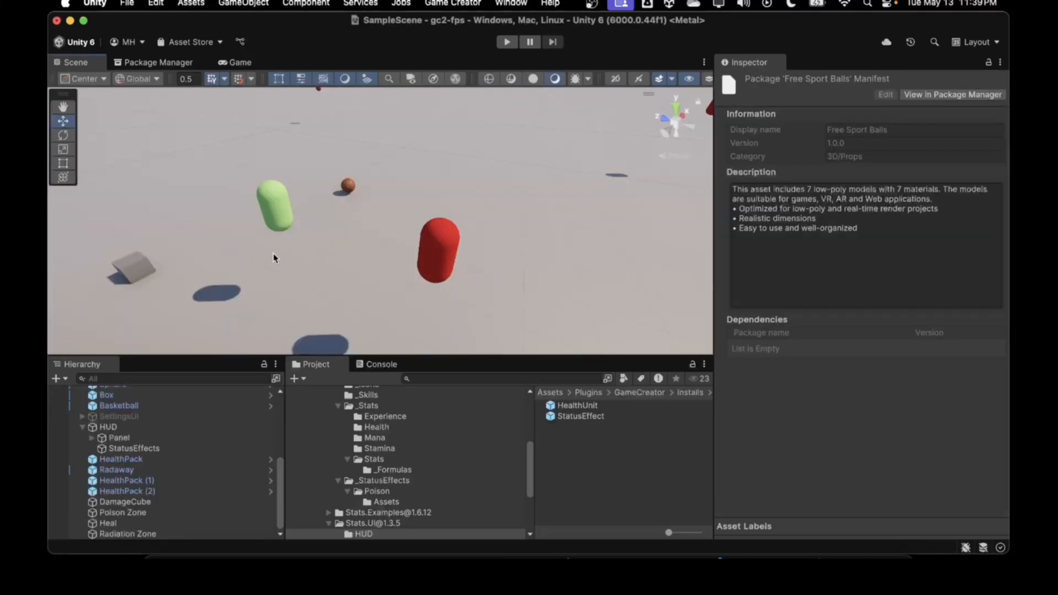
{"action": "right_click_drag", "start_coordinate": [290, 256], "coordinate": [172, 176]}
{"action": "right_click_drag", "start_coordinate": [230, 237], "coordinate": [50, 219]}
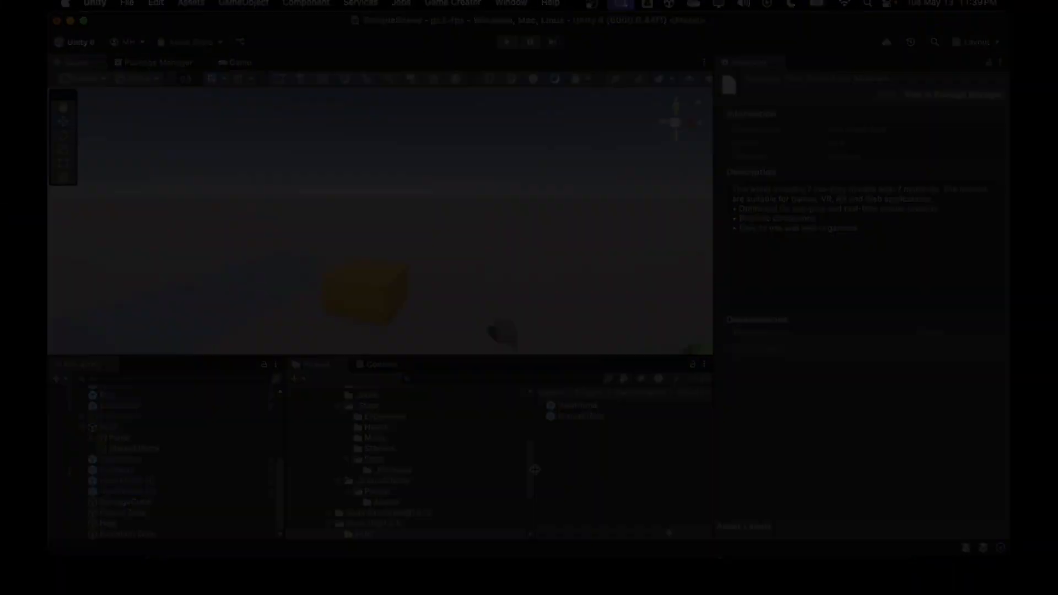